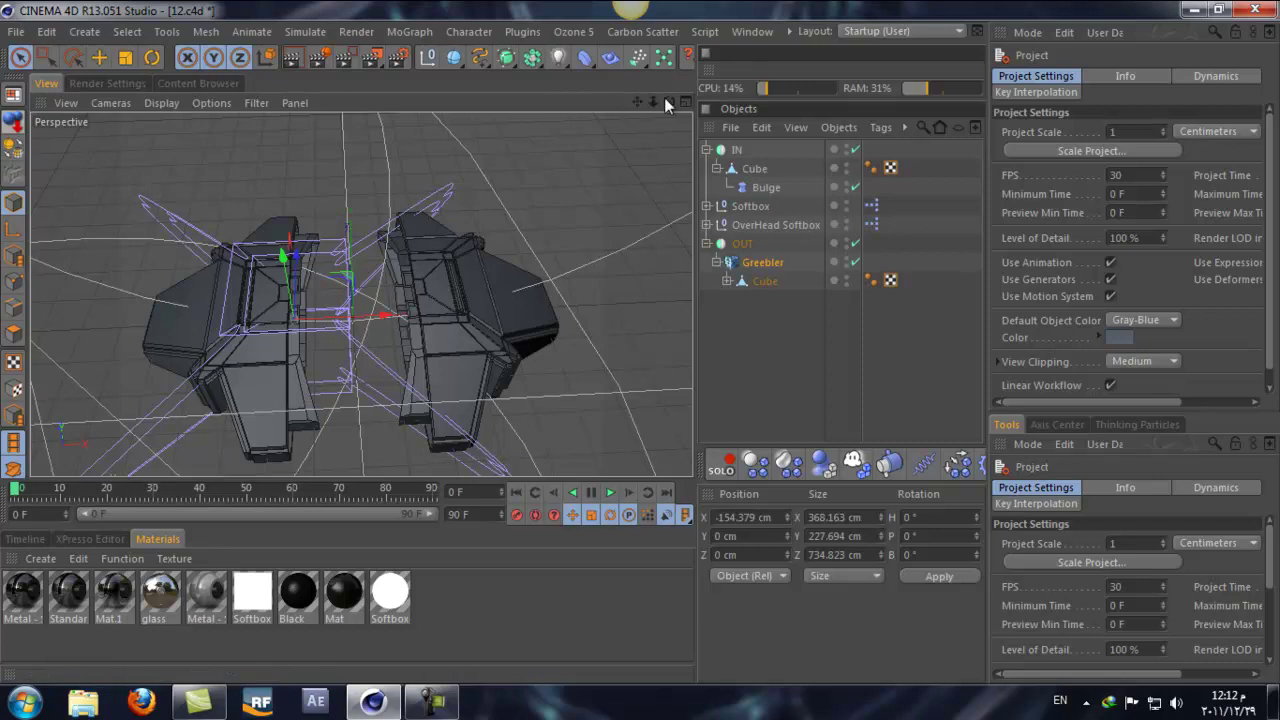
- Collapse the IN and OUT hierarchies and move OUT directly below IN in the object list
drag(667, 100, 633, 342)
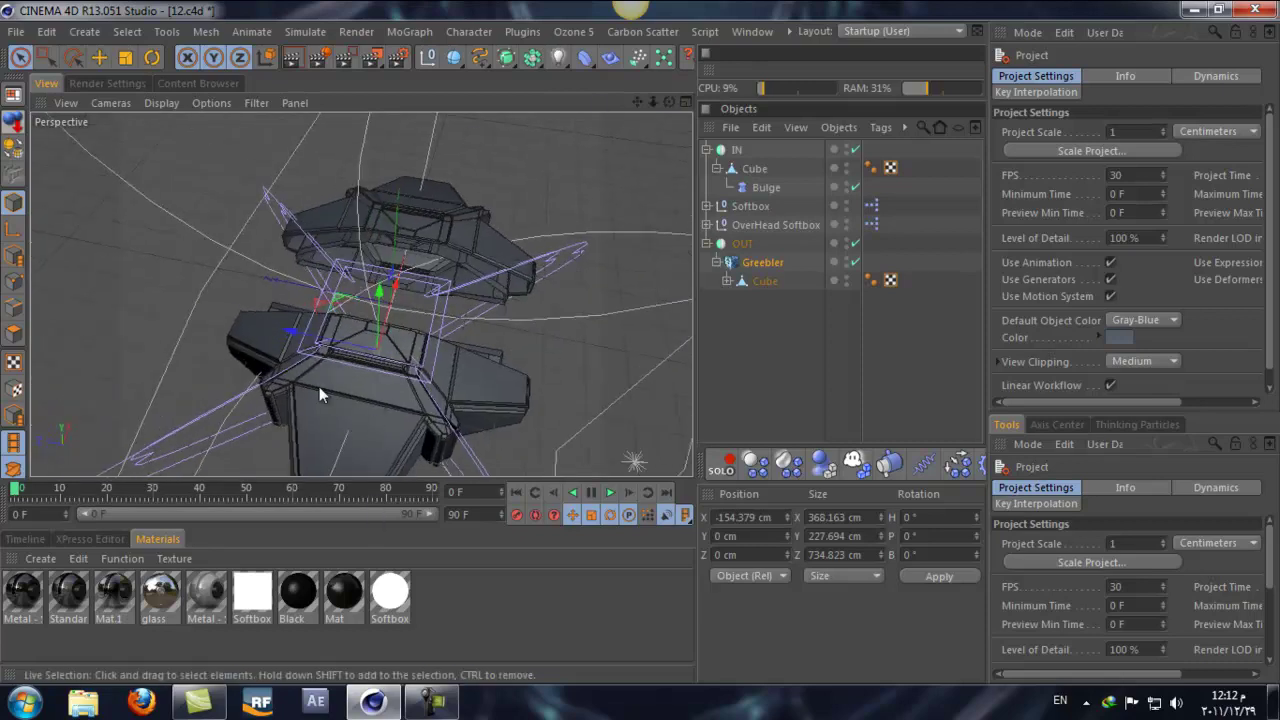
drag(667, 101, 186, 318)
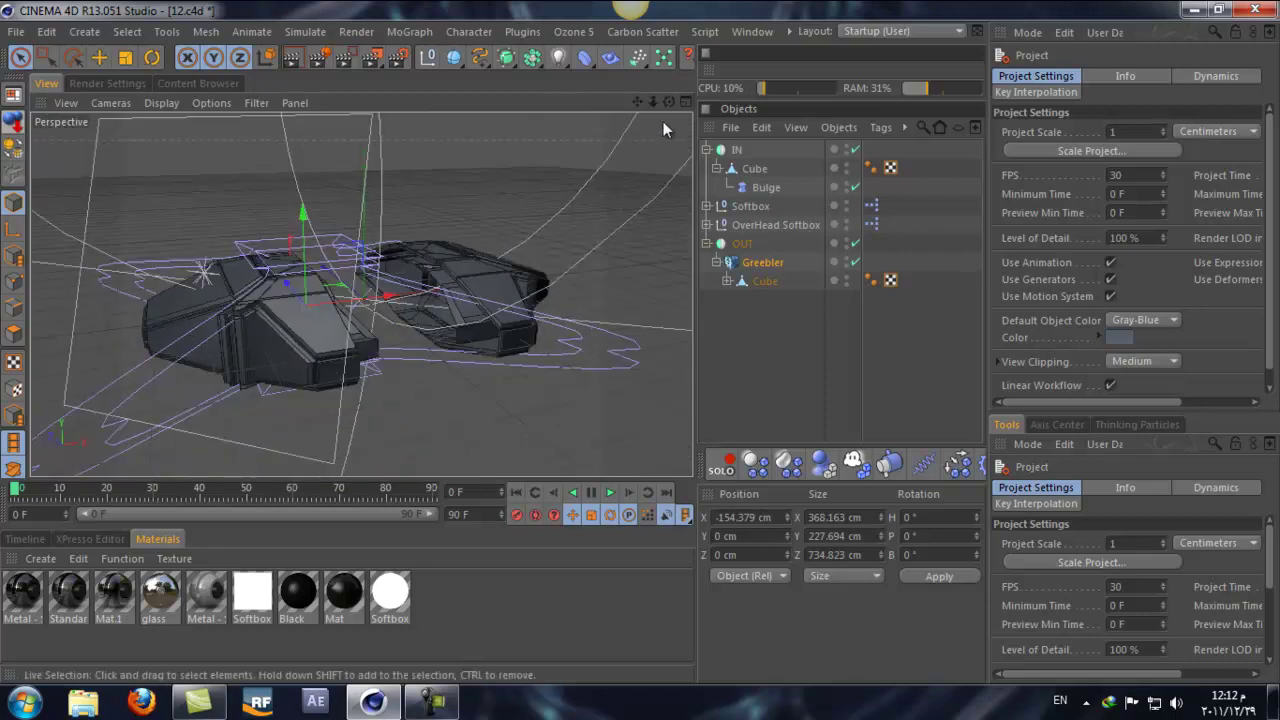
drag(667, 101, 642, 343)
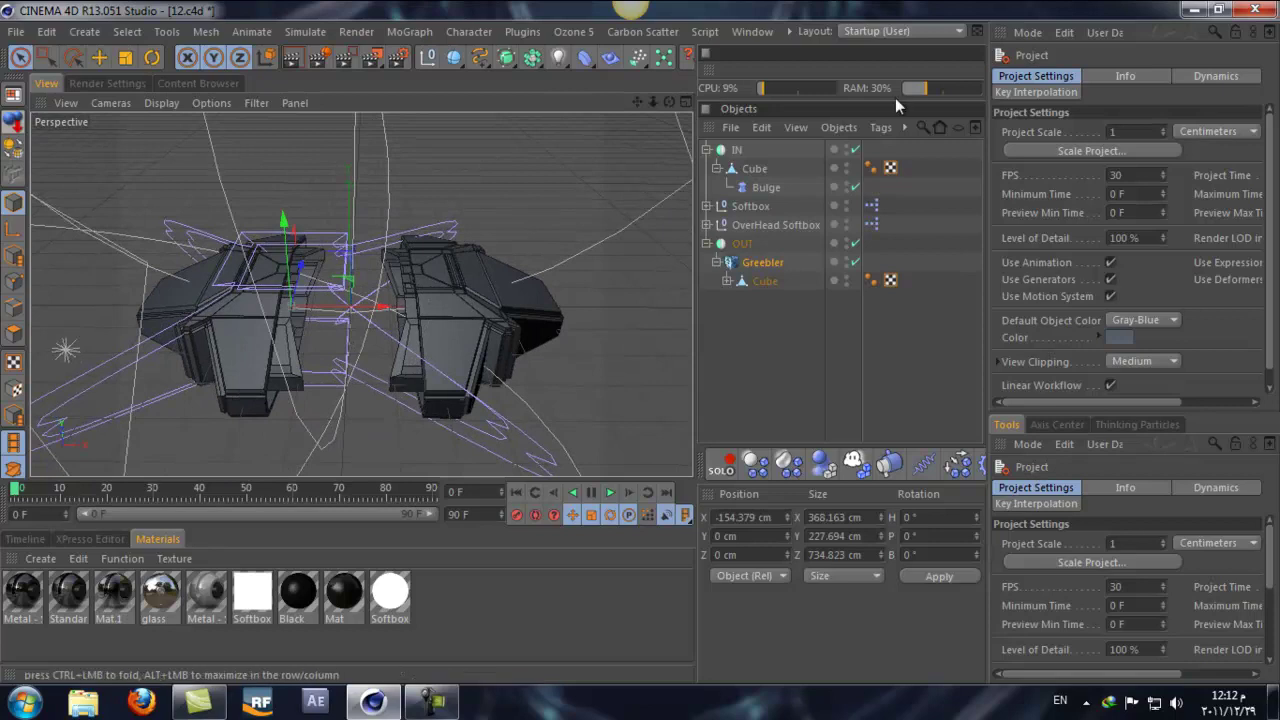
click(707, 149)
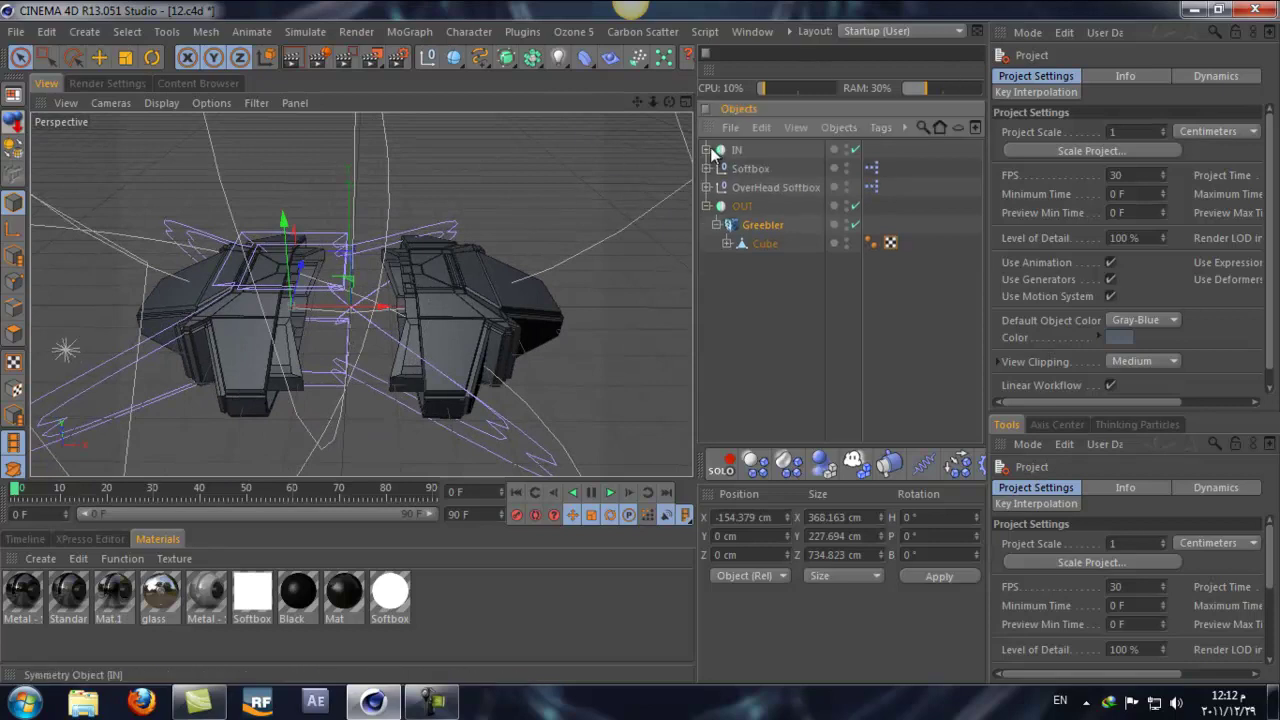
click(706, 206)
drag(724, 188, 717, 155)
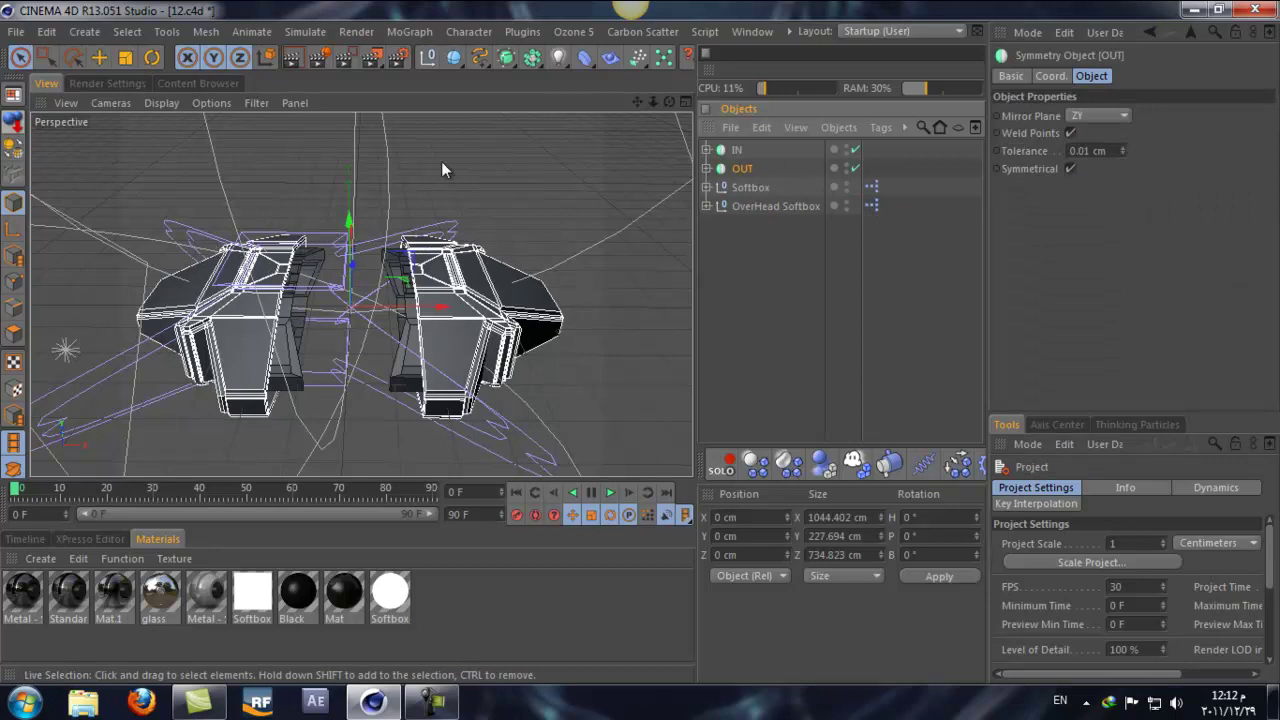
- Group the IN and OUT symmetry objects under a null and rename the null 1
drag(670, 101, 639, 342)
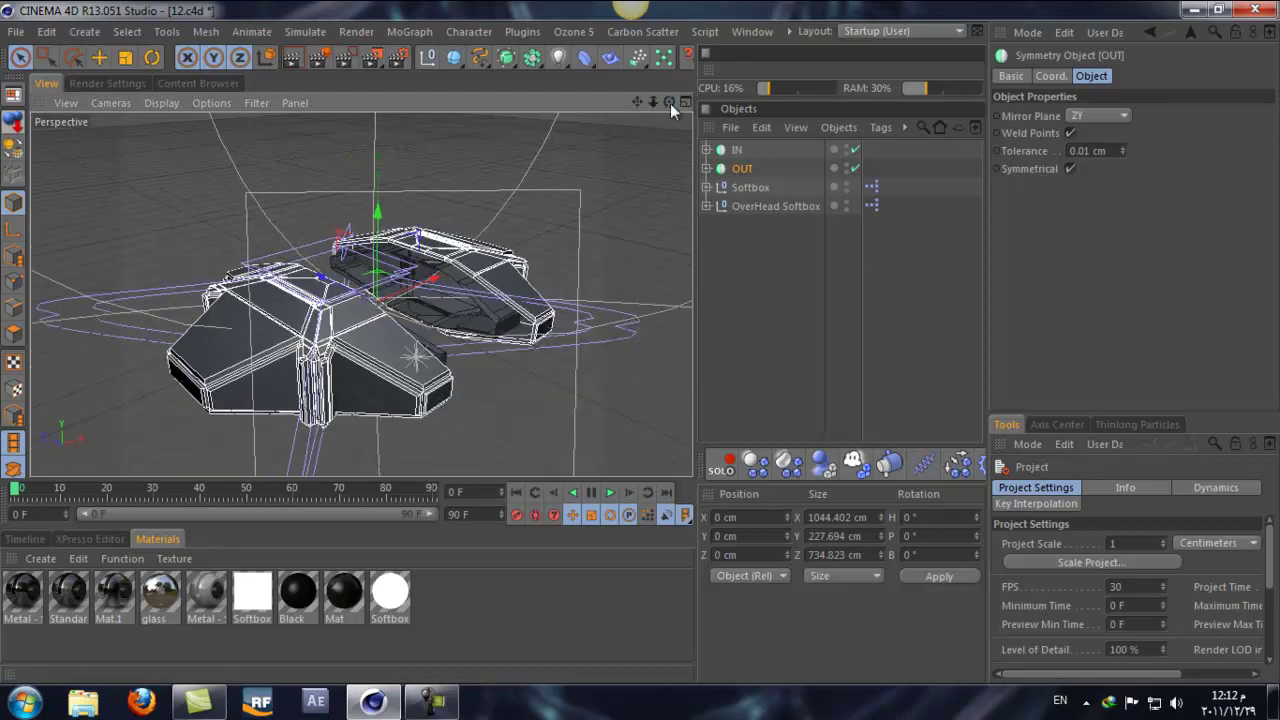
drag(669, 101, 641, 342)
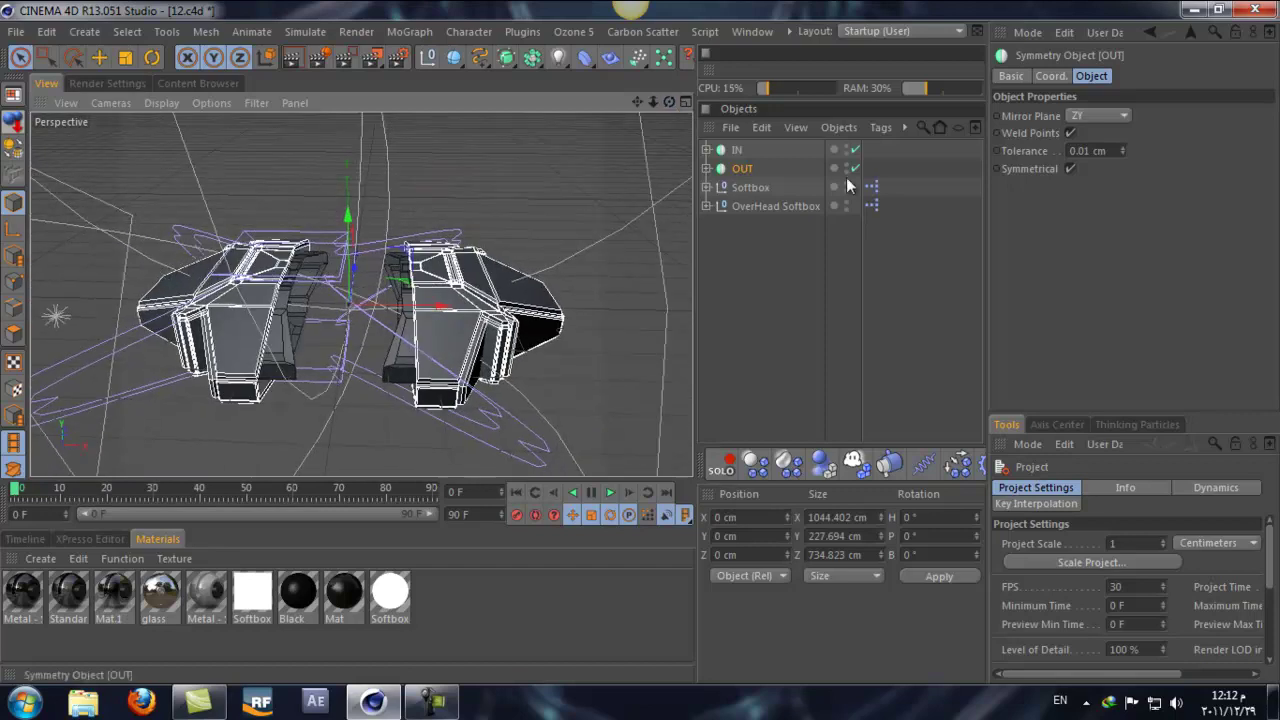
ctrl+click(725, 151)
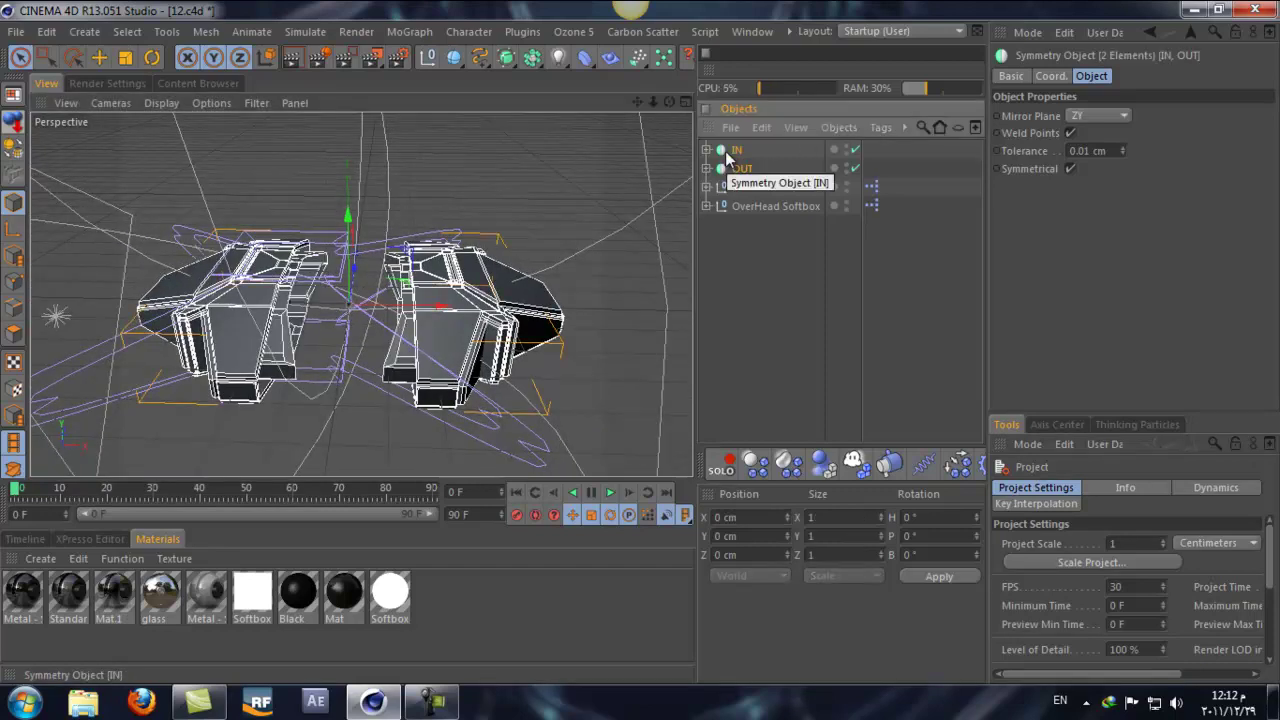
key(alt+g)
double_click(745, 149)
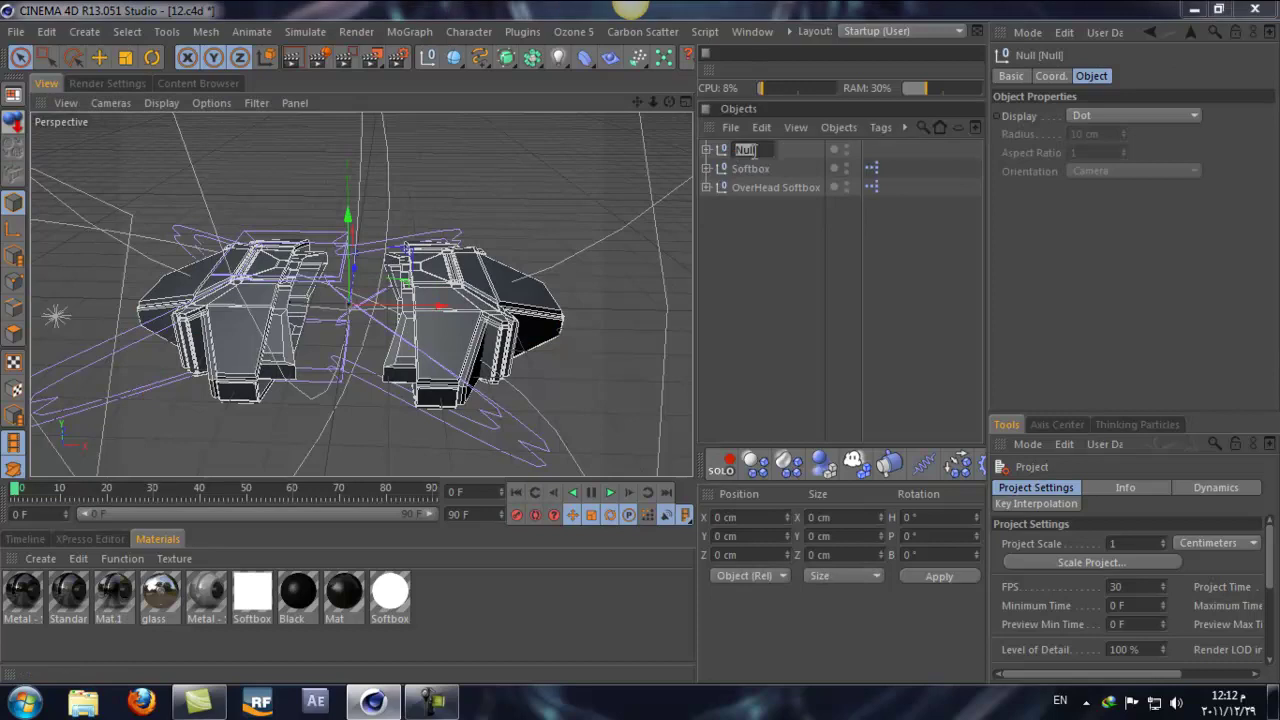
text(1)
key(Return)
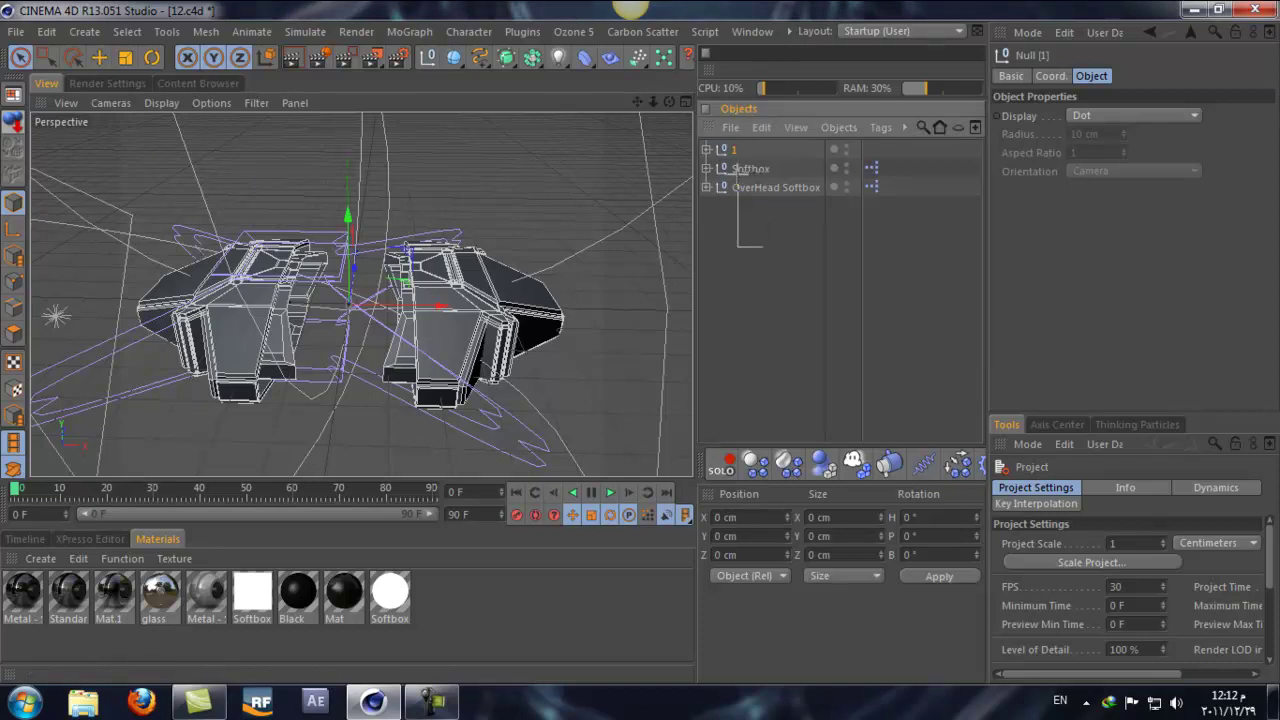
- Expand null 1 and hide its IN symmetry object in the viewport
drag(736, 160, 736, 162)
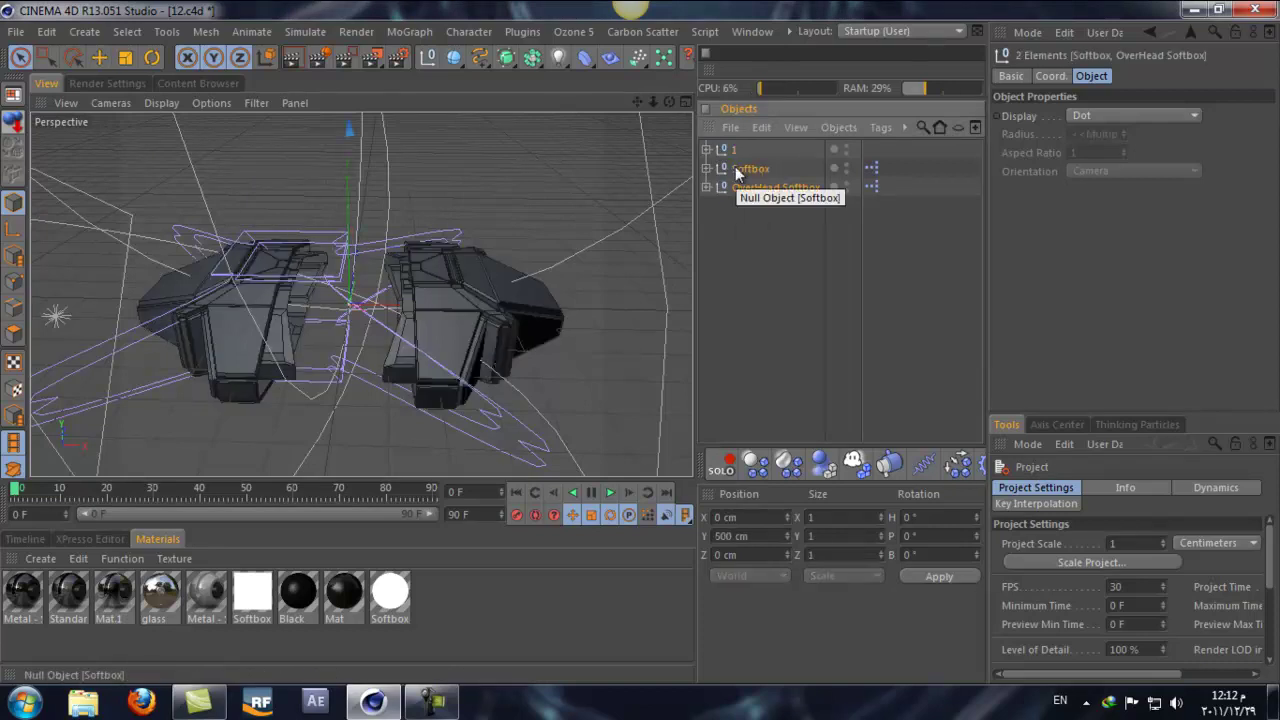
click(736, 170)
click(729, 149)
click(706, 149)
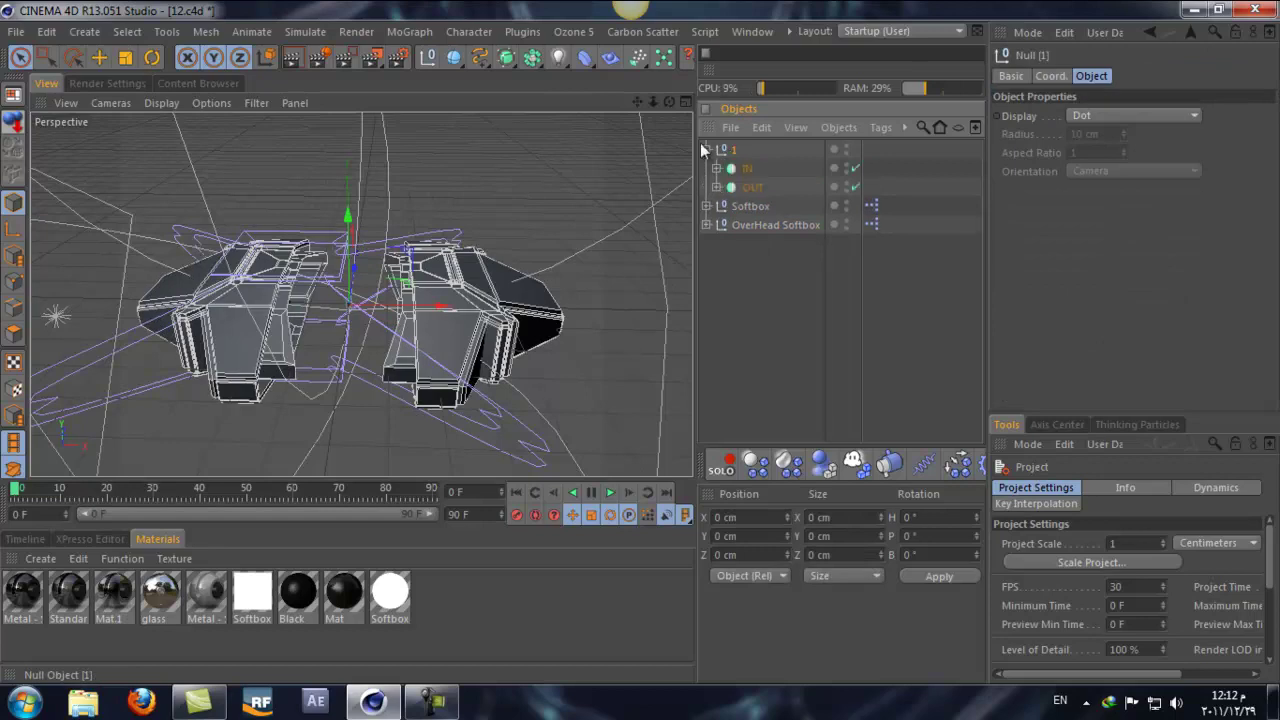
click(852, 169)
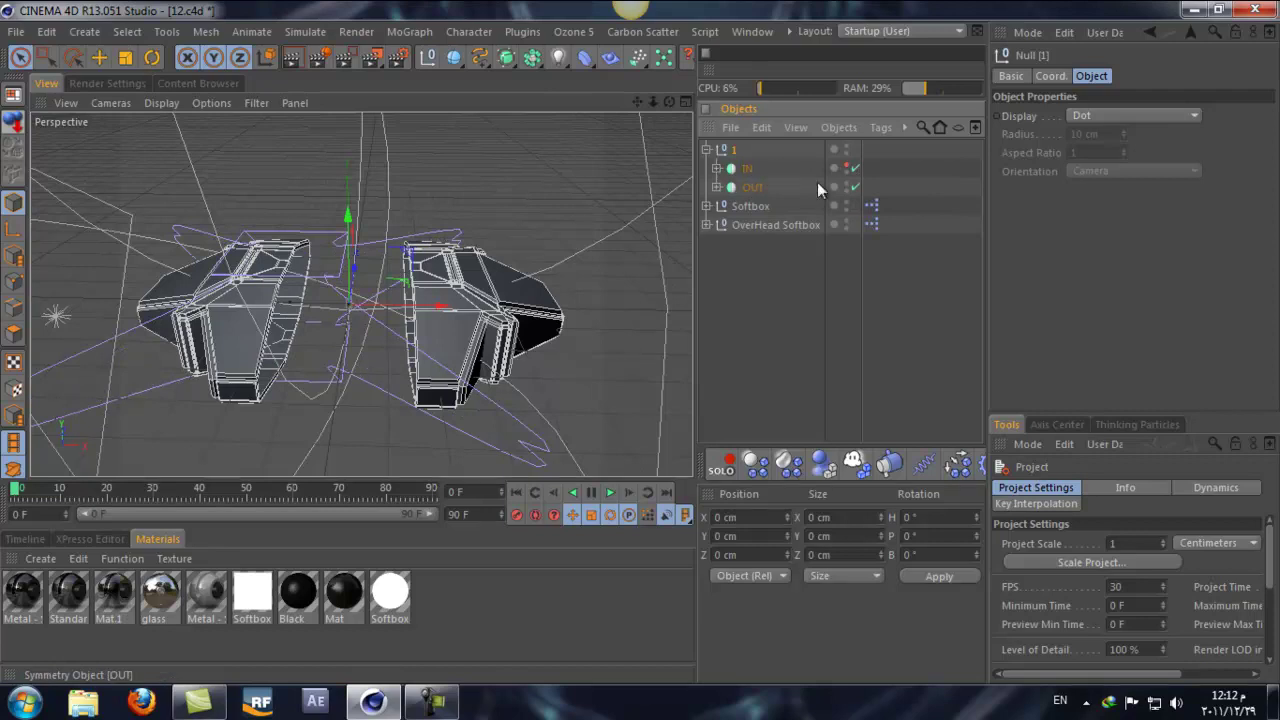
- Expand OUT down to its Cube and disable both the Bulge deformer and the Greebler
click(716, 187)
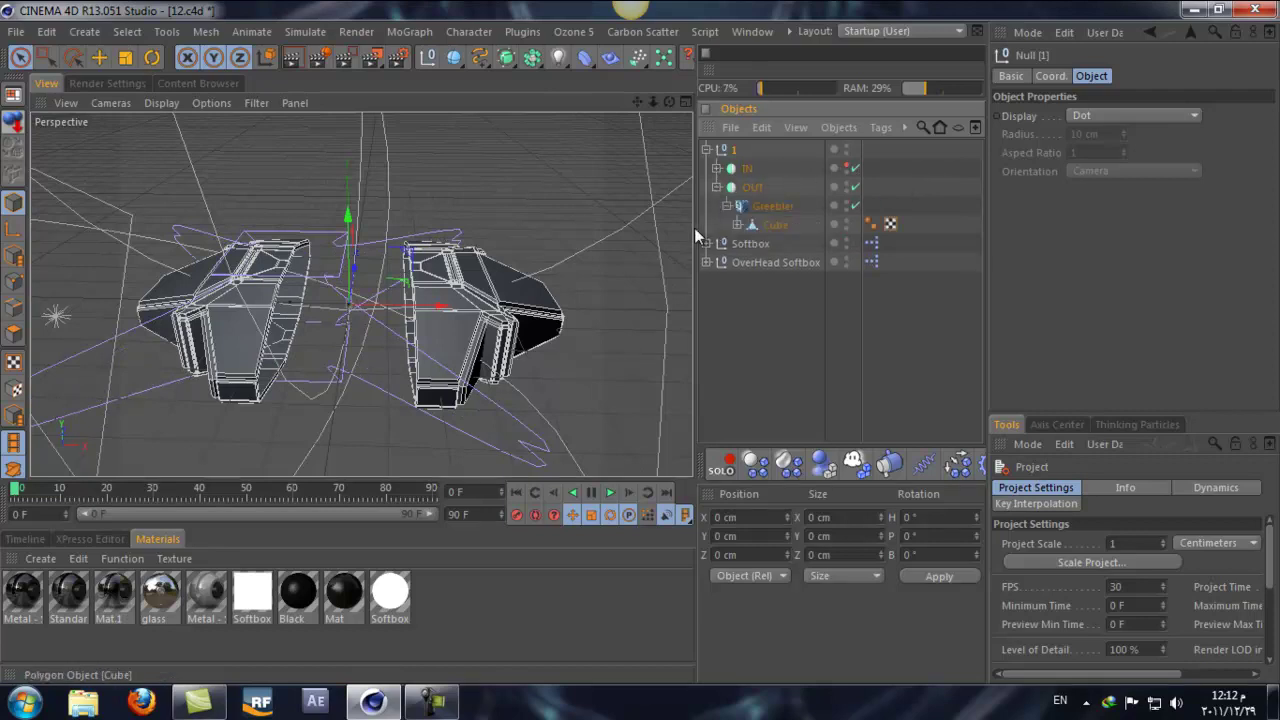
click(759, 225)
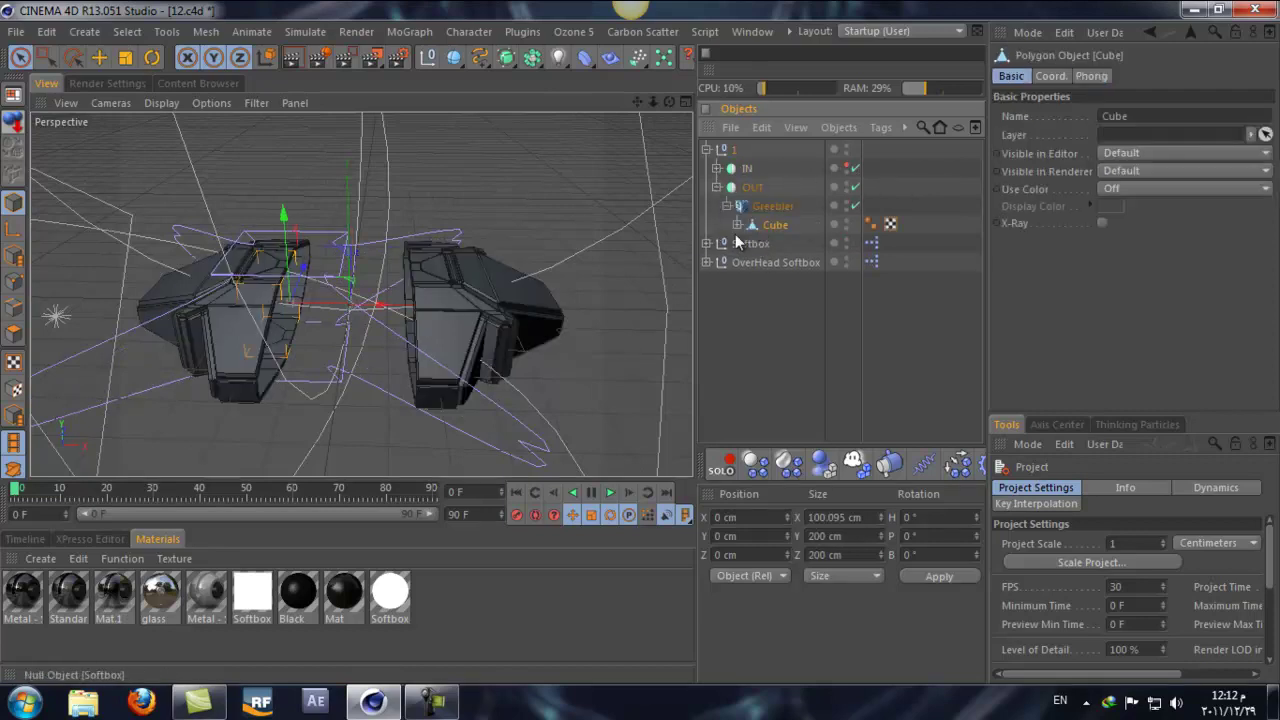
click(737, 224)
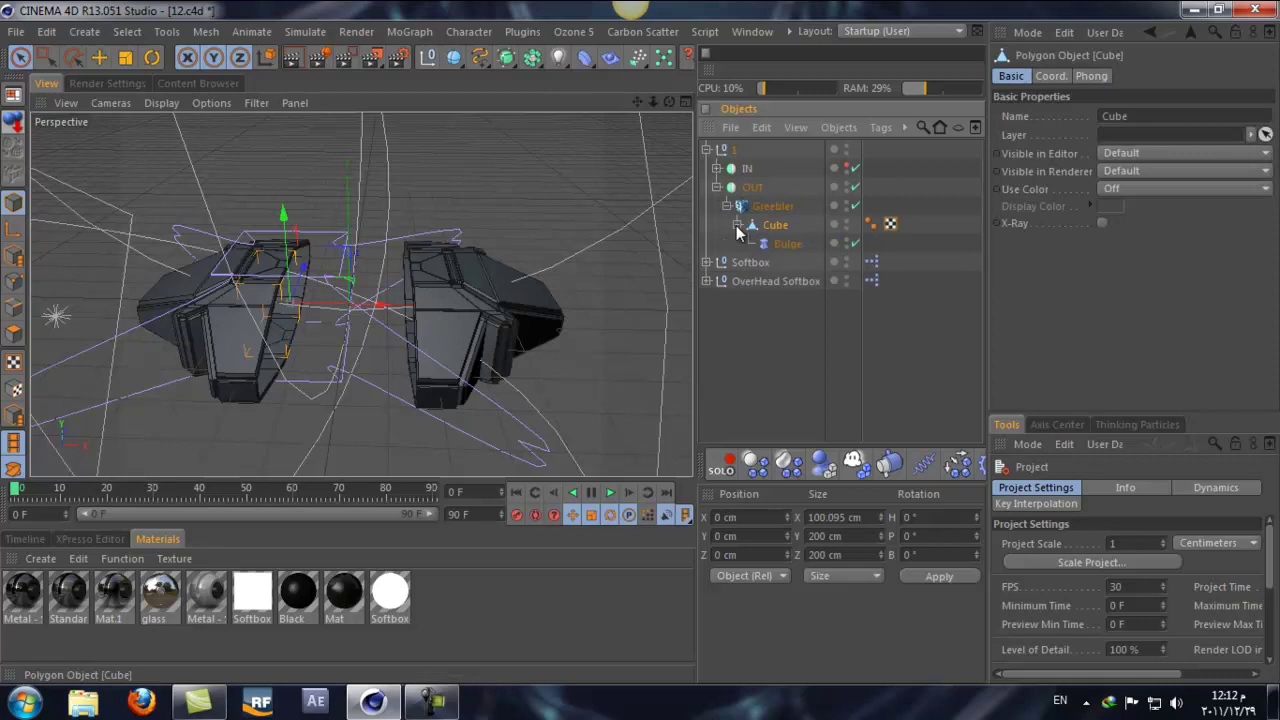
click(855, 243)
click(855, 205)
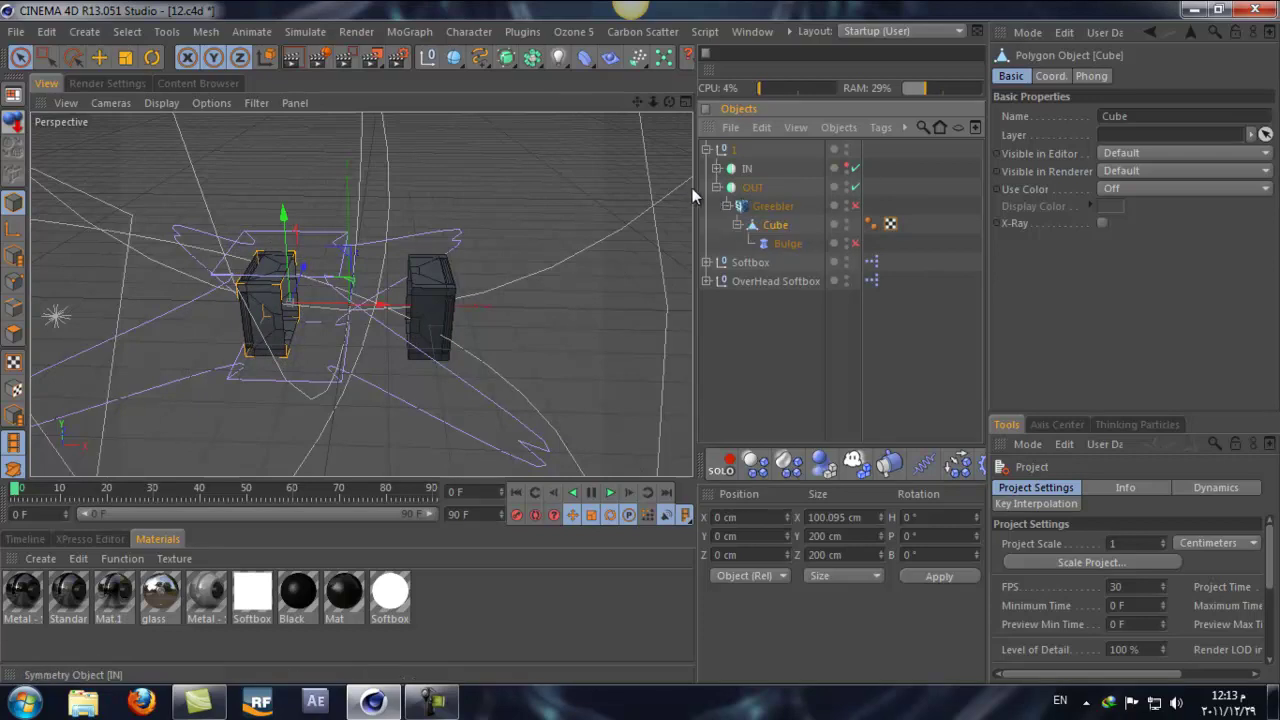
- In polygon mode, inner-extrude the four trapezoid faces around the centre of the OUT cube's outer side by about 9.6 cm
drag(671, 100, 639, 342)
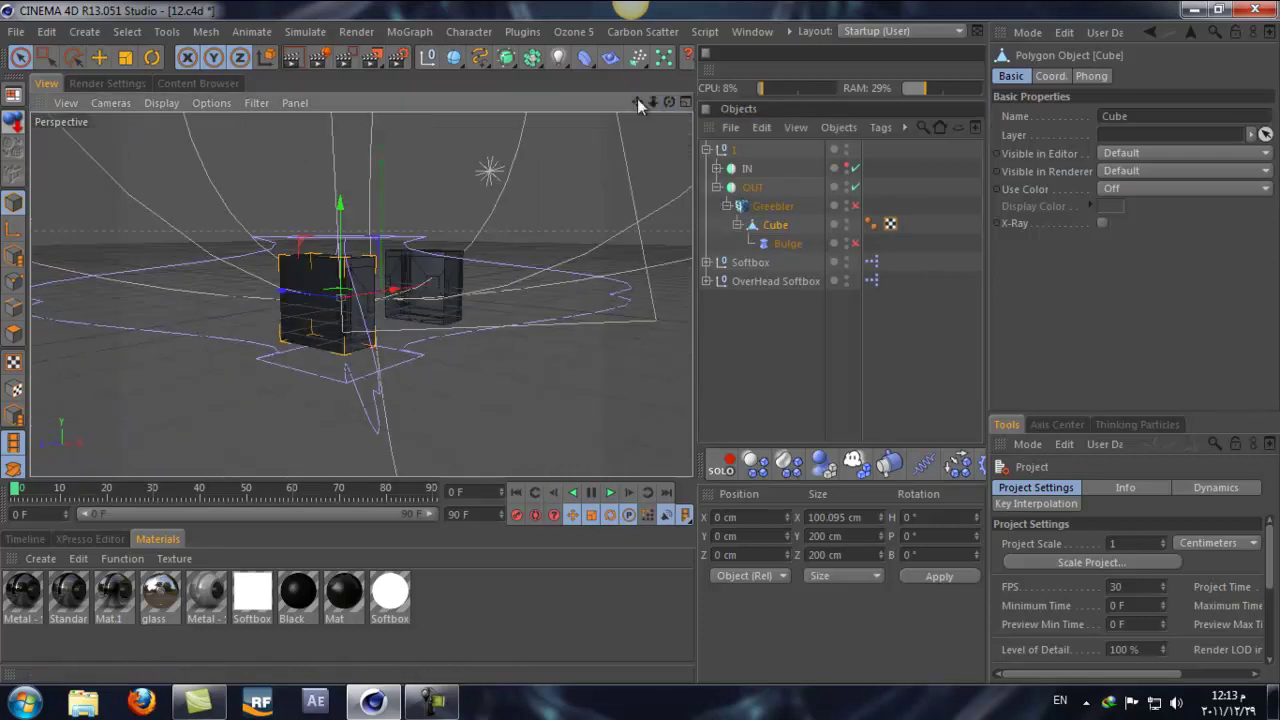
click(14, 333)
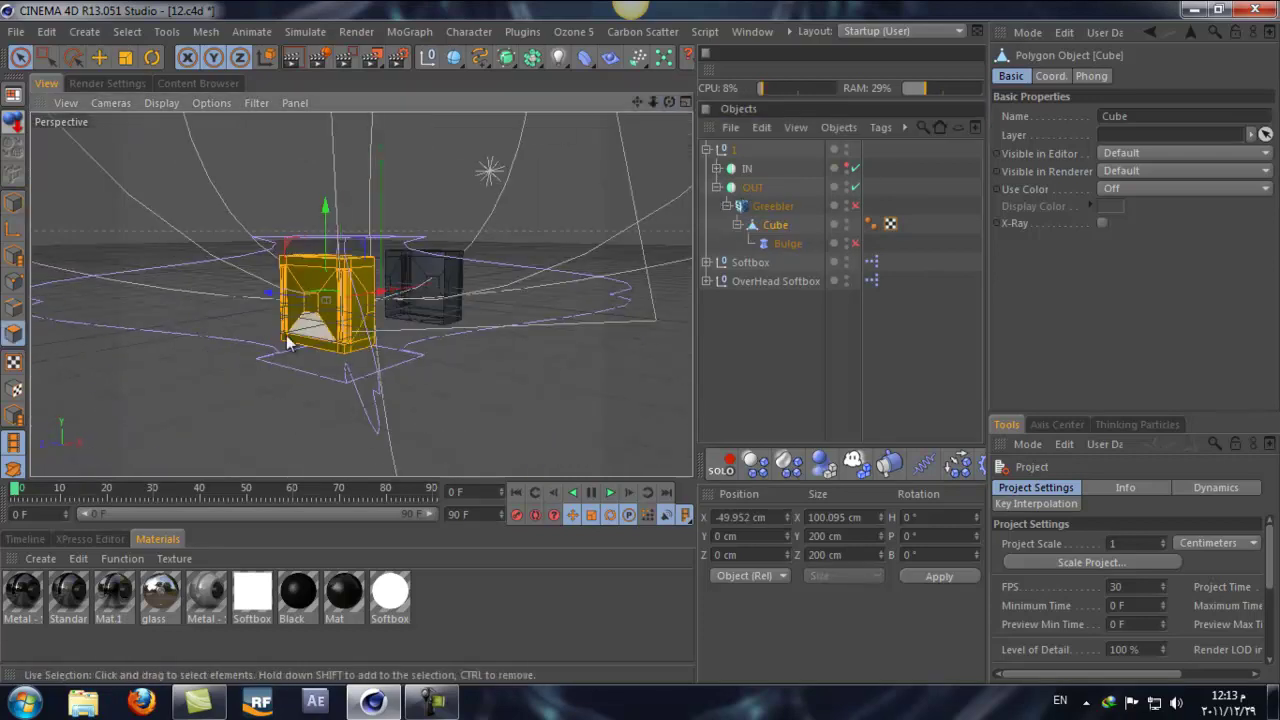
drag(660, 100, 370, 175)
click(283, 264)
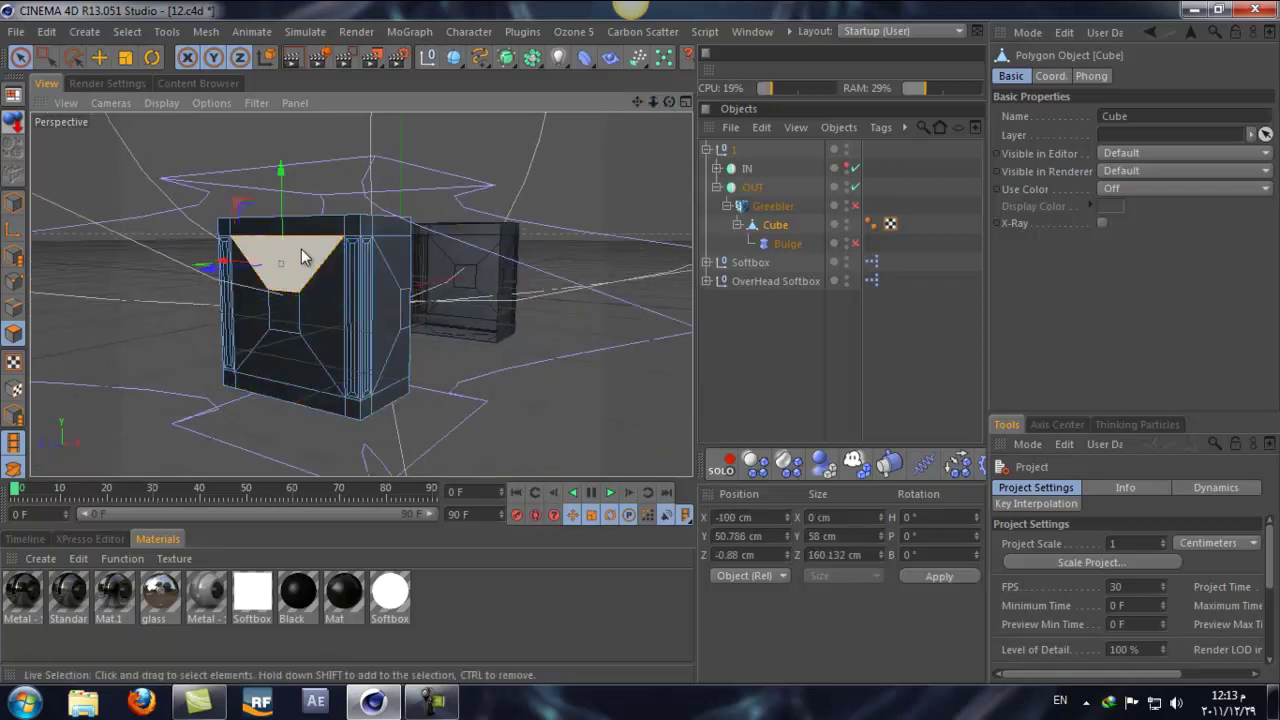
click(268, 310)
click(328, 322)
click(276, 280)
shift+click(262, 318)
shift+click(282, 357)
shift+click(323, 323)
right_click(41, 247)
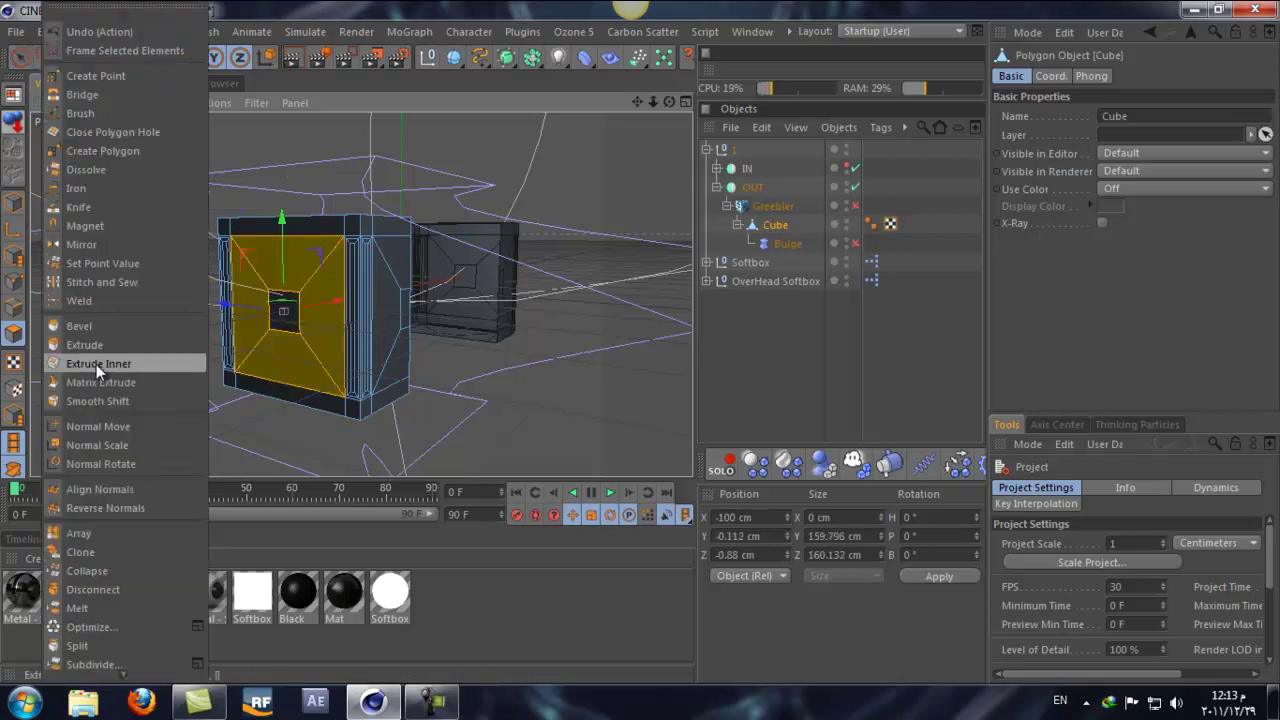
click(96, 364)
drag(639, 342, 640, 349)
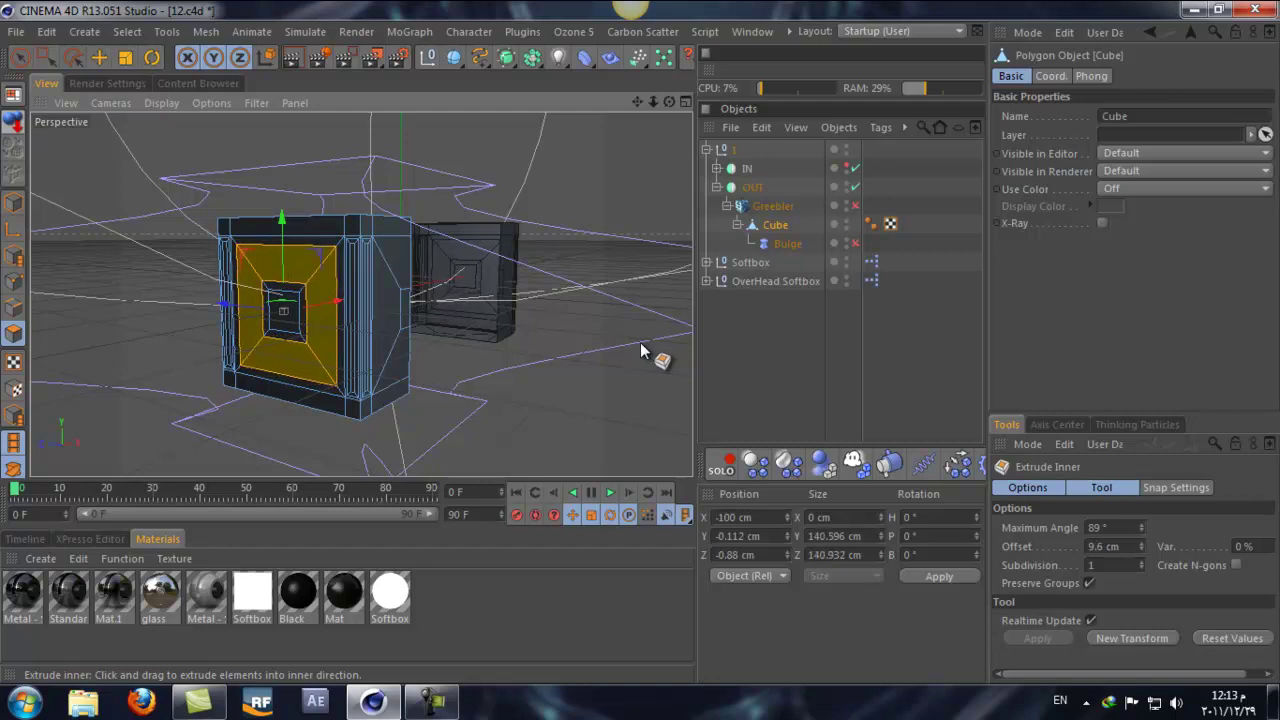
- Inner-extrude only the upper and lower trapezoid faces on the cube's outer side by about 10.5 cm
click(132, 382)
click(296, 266)
shift+click(285, 367)
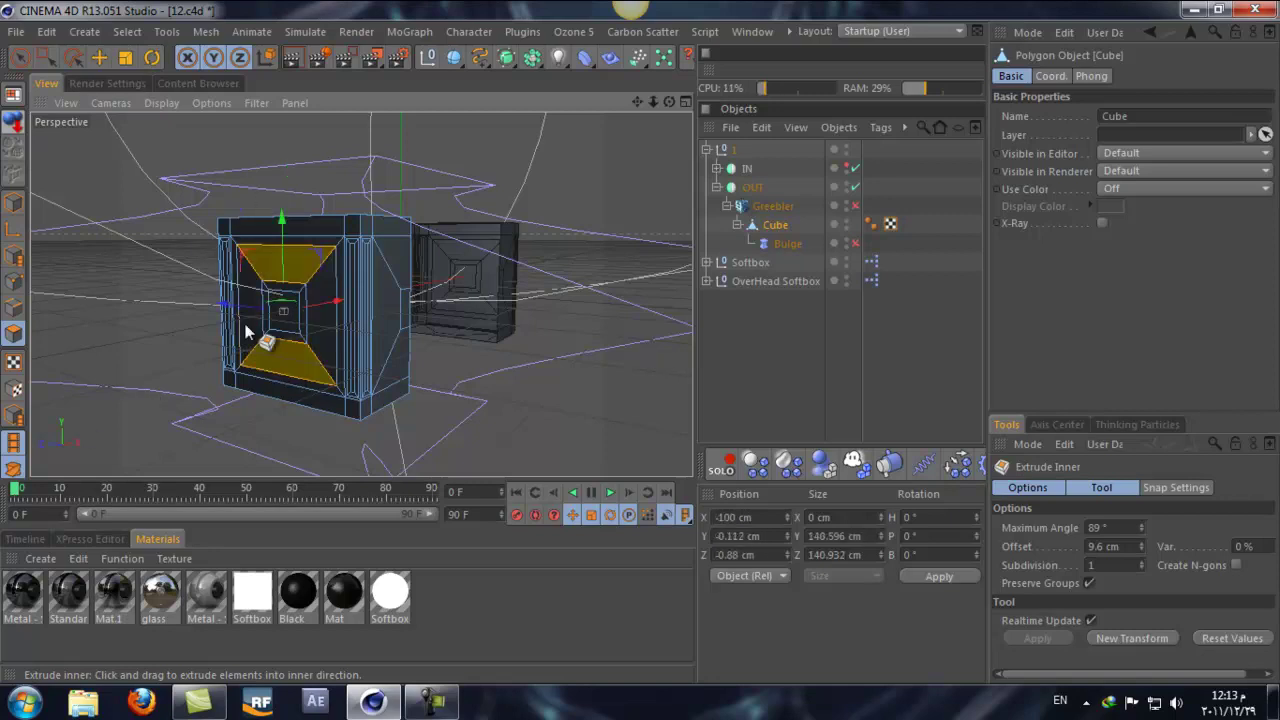
right_click(146, 430)
click(190, 367)
drag(646, 354, 640, 350)
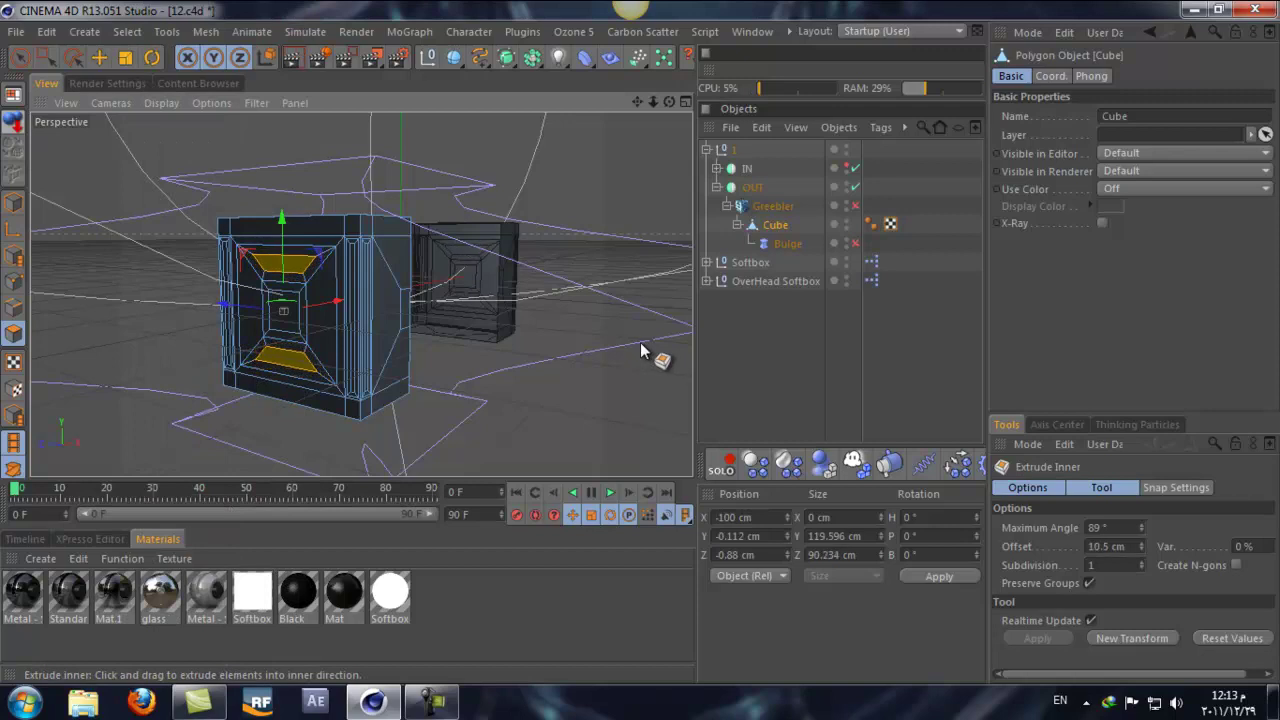
- Inner-extrude the left and right trapezoid faces on the cube's outer side by about 13.3 cm
click(326, 314)
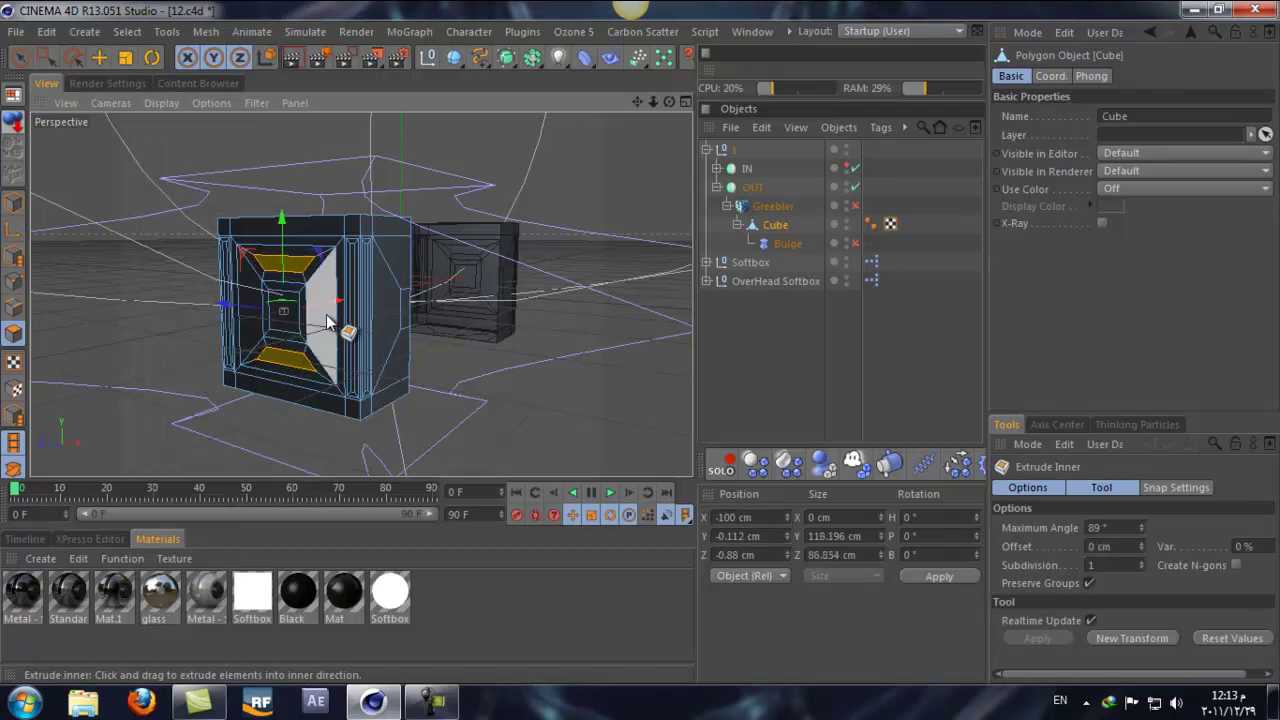
drag(324, 328, 241, 310)
click(241, 310)
shift+click(326, 312)
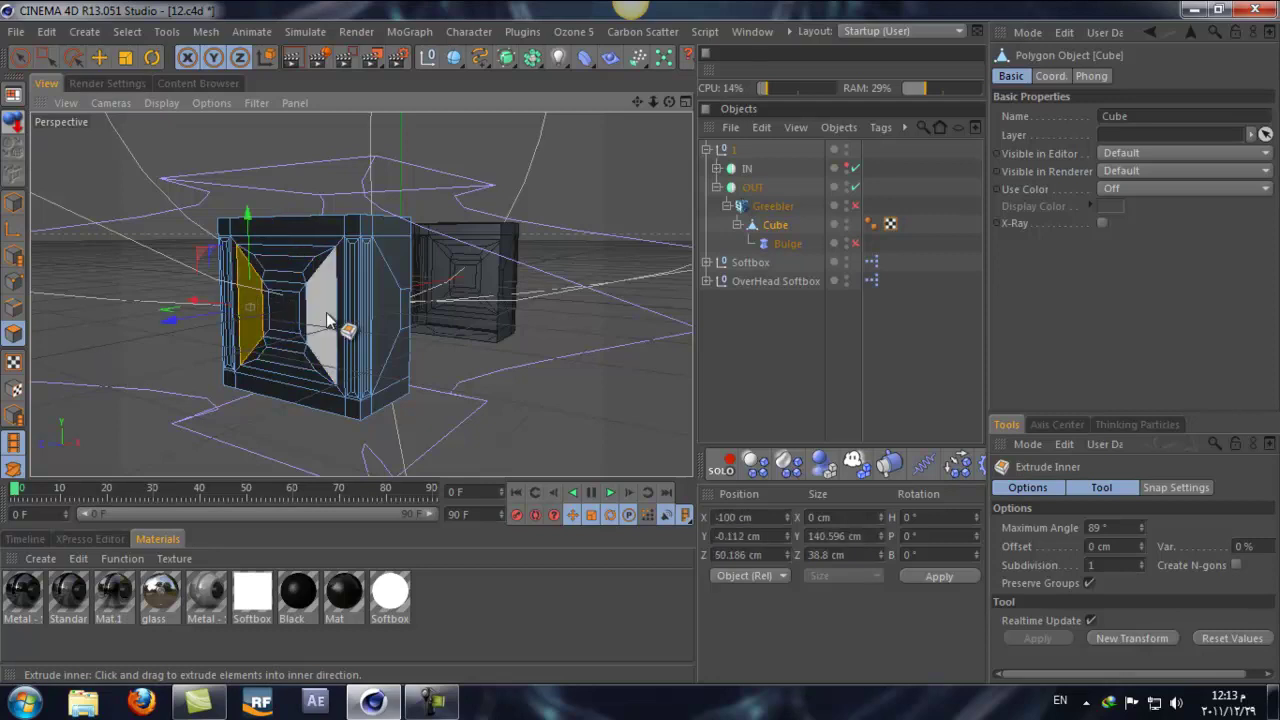
right_click(143, 347)
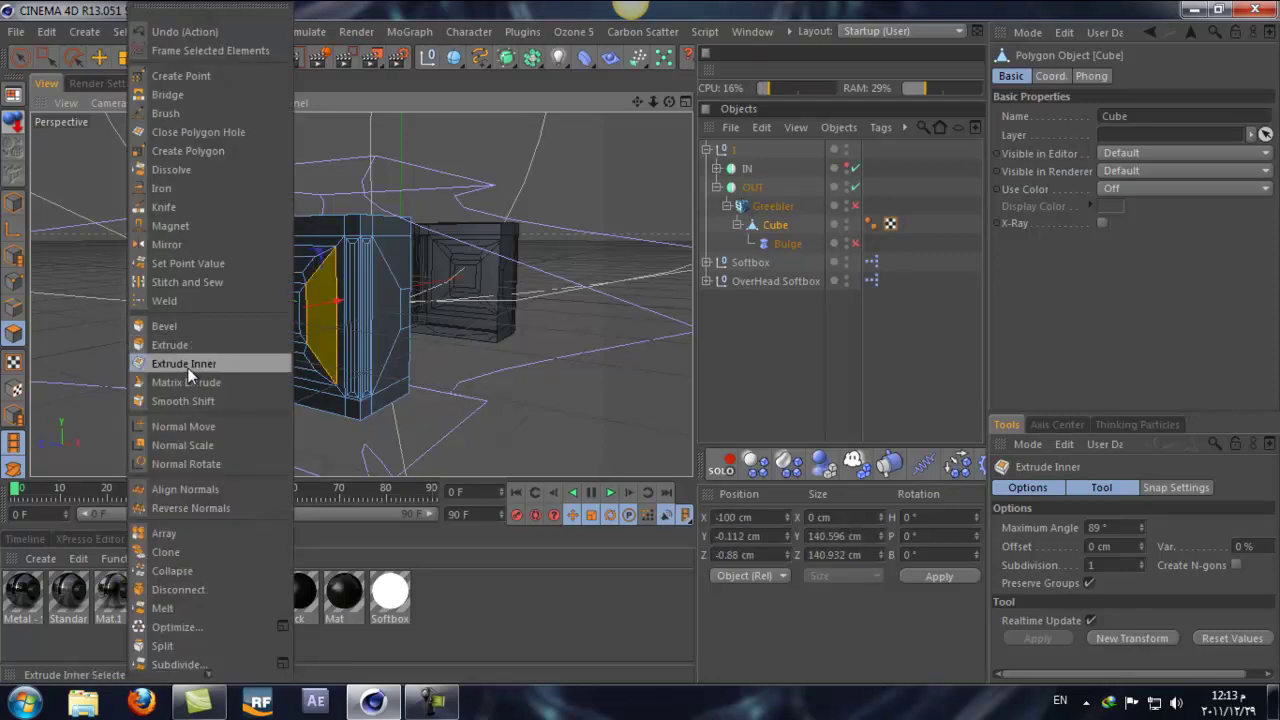
click(187, 365)
drag(184, 388, 645, 352)
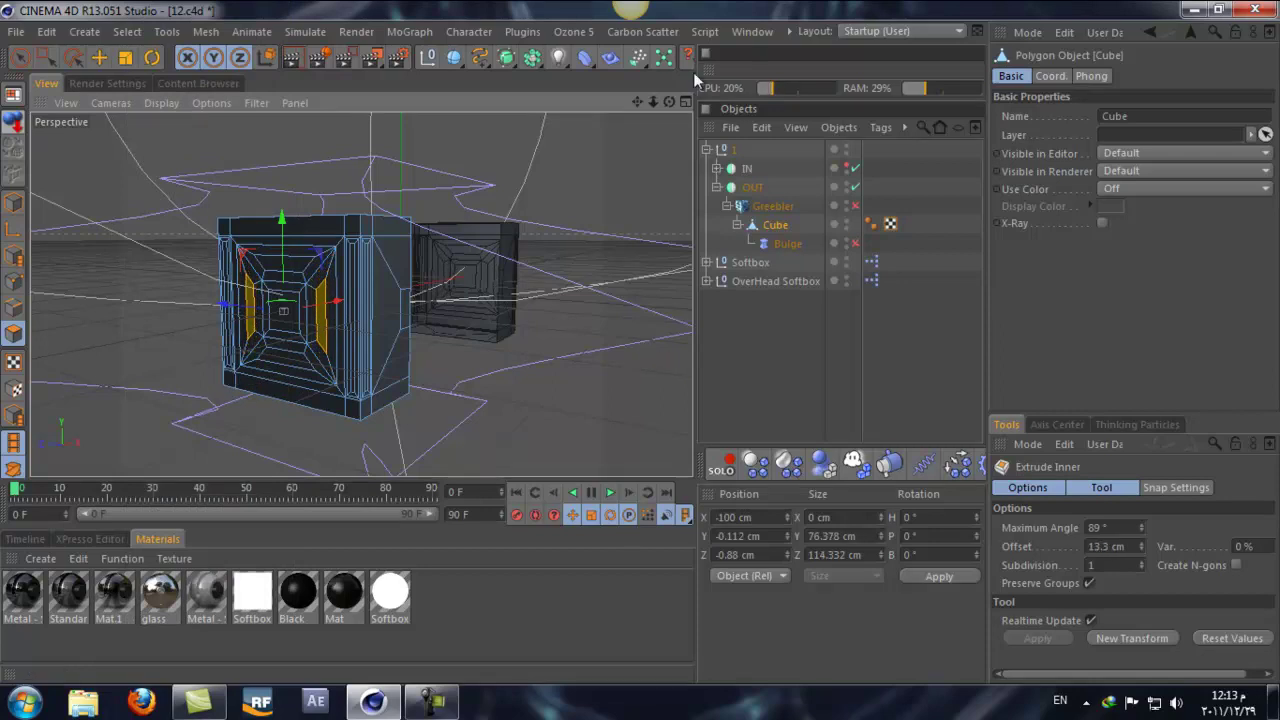
- Return to model mode and re-enable the Greebler and the Bulge deformer on the OUT cube
drag(674, 98, 641, 342)
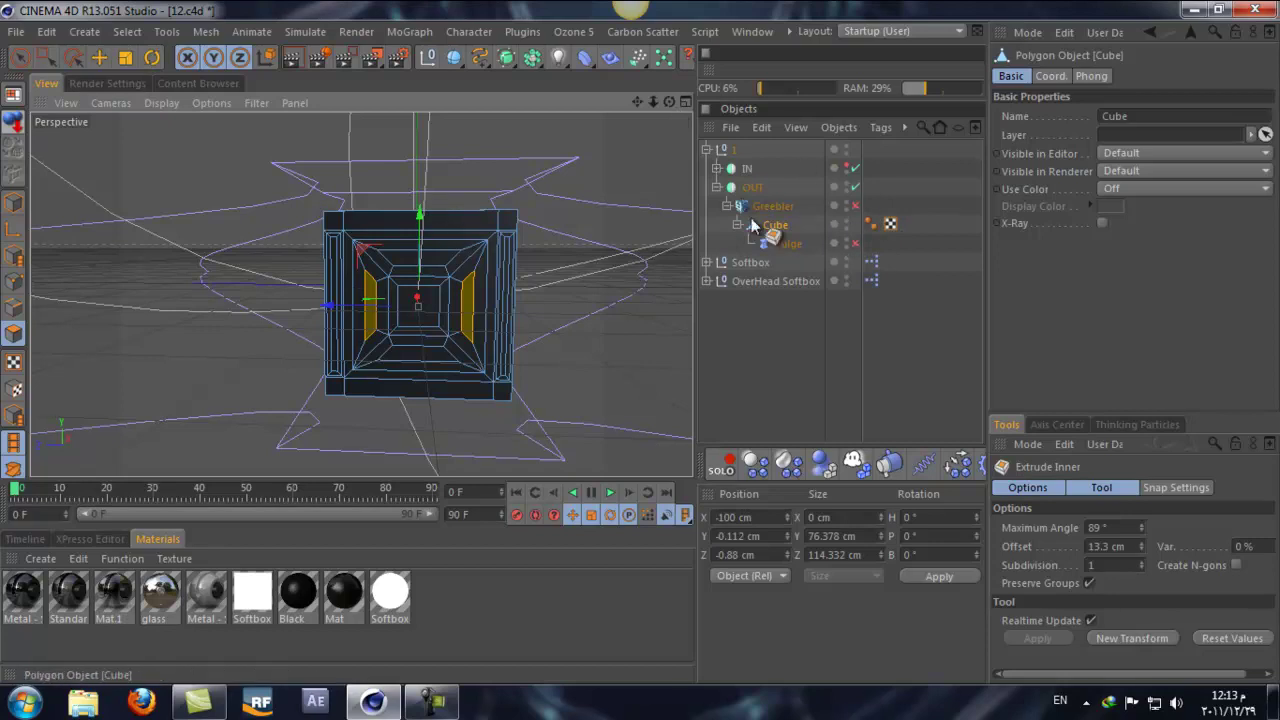
click(13, 205)
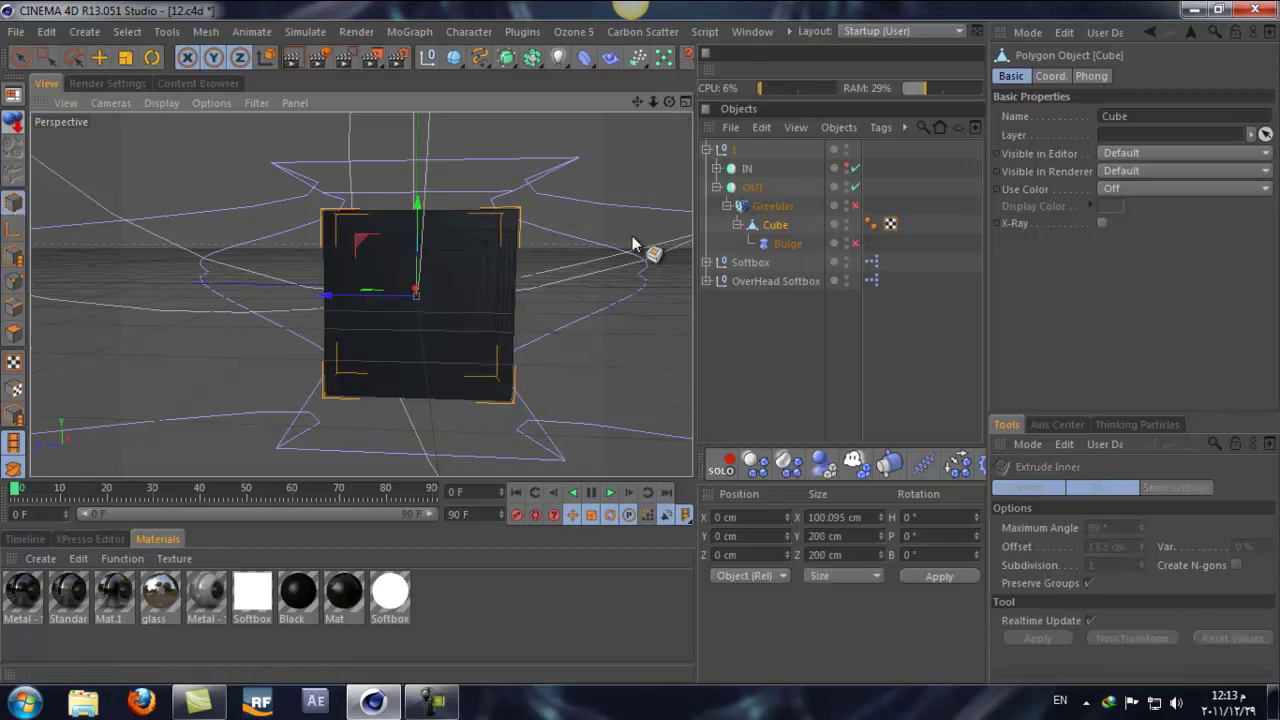
click(855, 206)
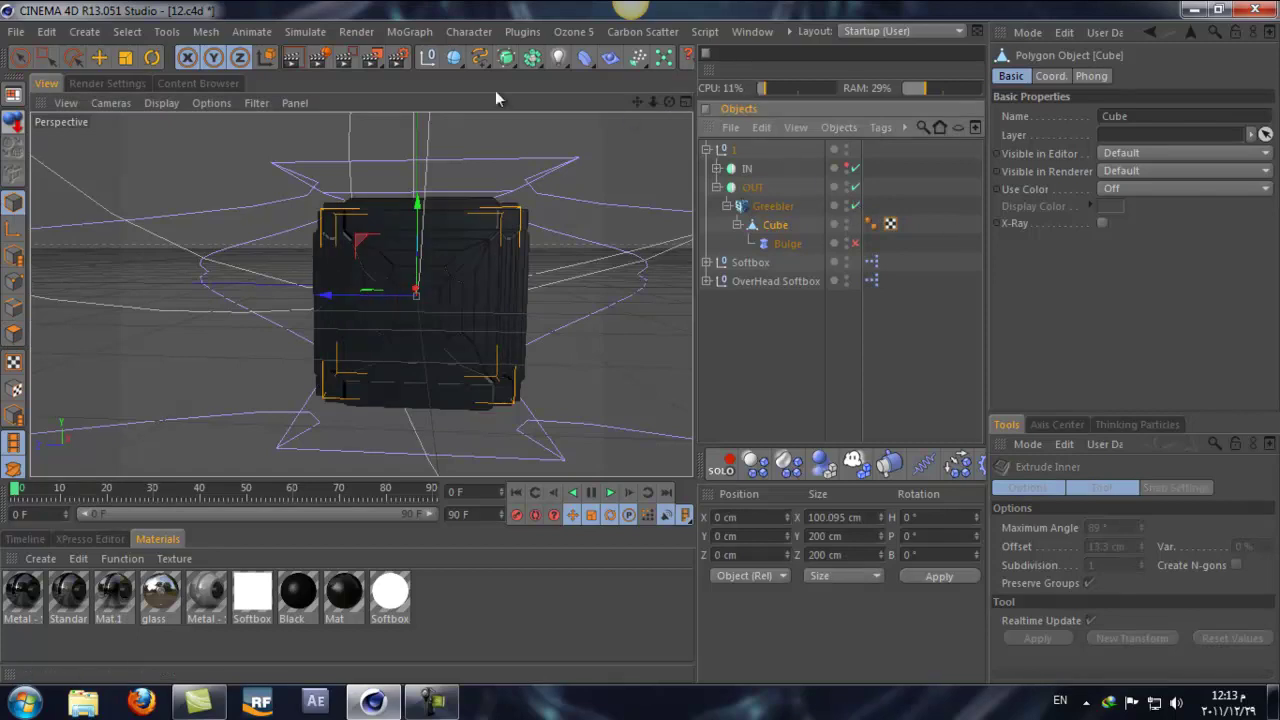
click(855, 244)
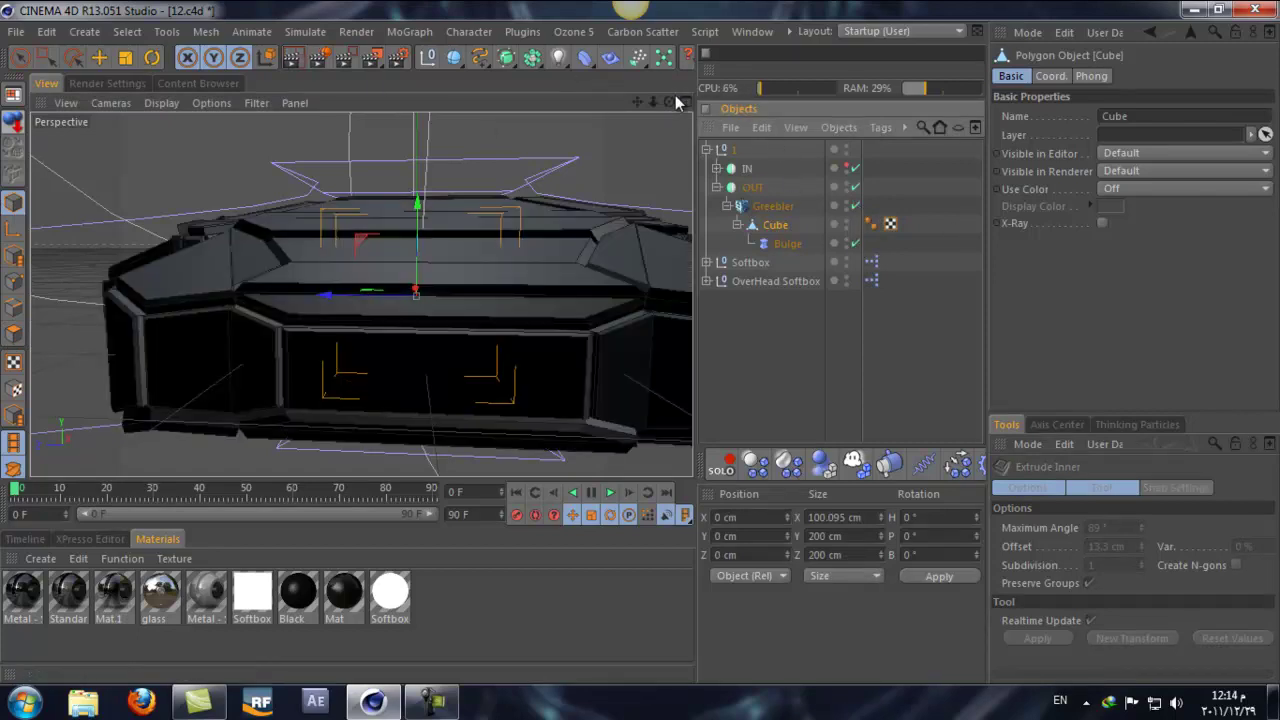
drag(675, 100, 644, 344)
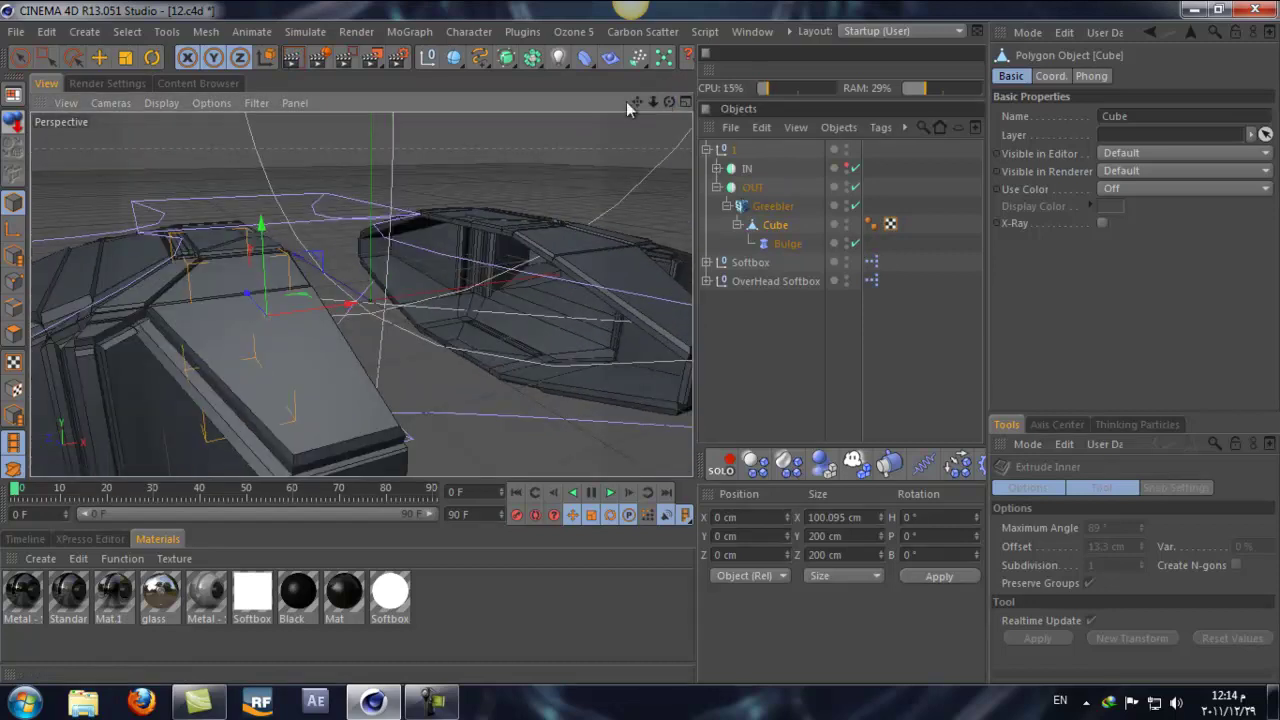
drag(654, 103, 636, 356)
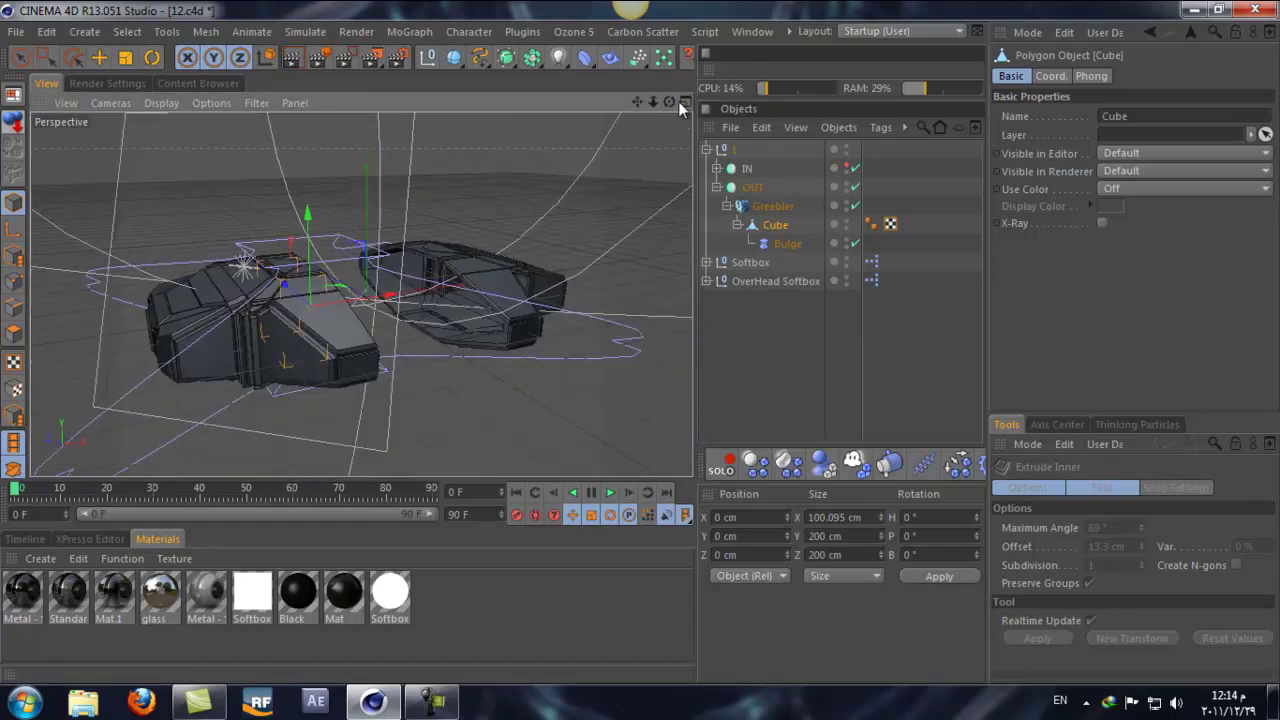
drag(676, 101, 640, 341)
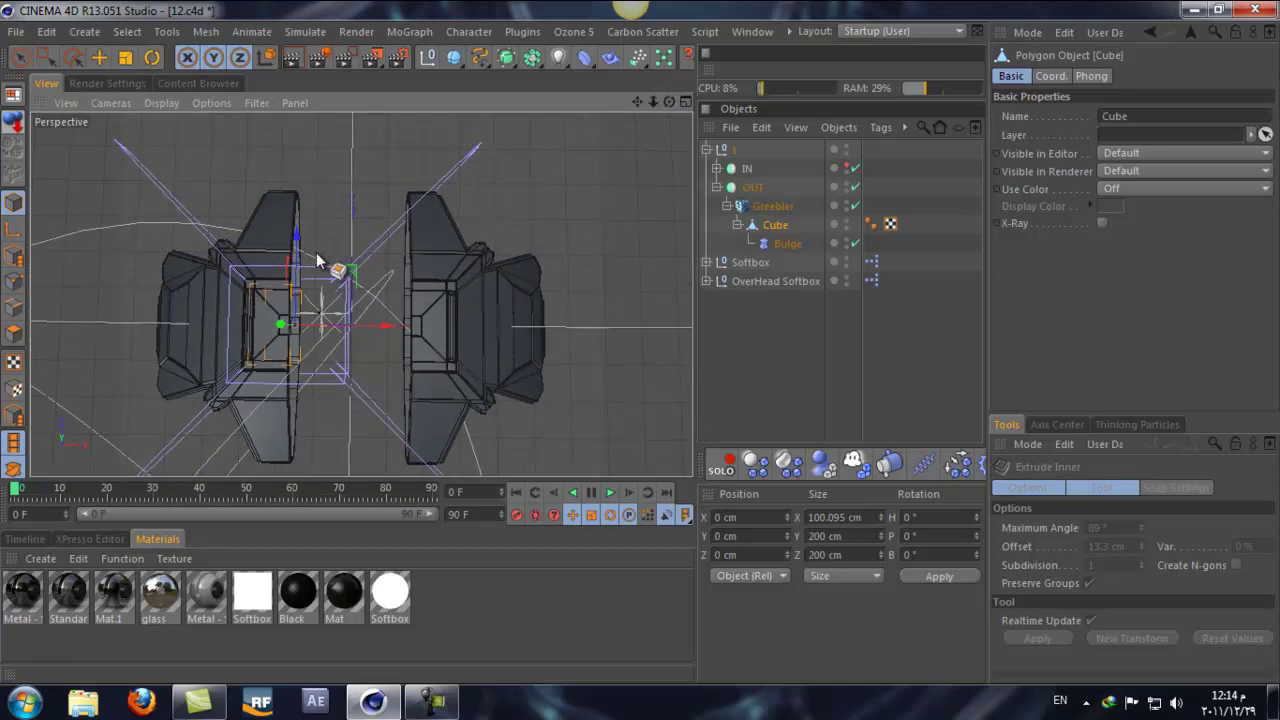
- Inspect the model from several angles, make the IN symmetry visible in the editor again and collapse the OUT hierarchy
drag(669, 102, 650, 340)
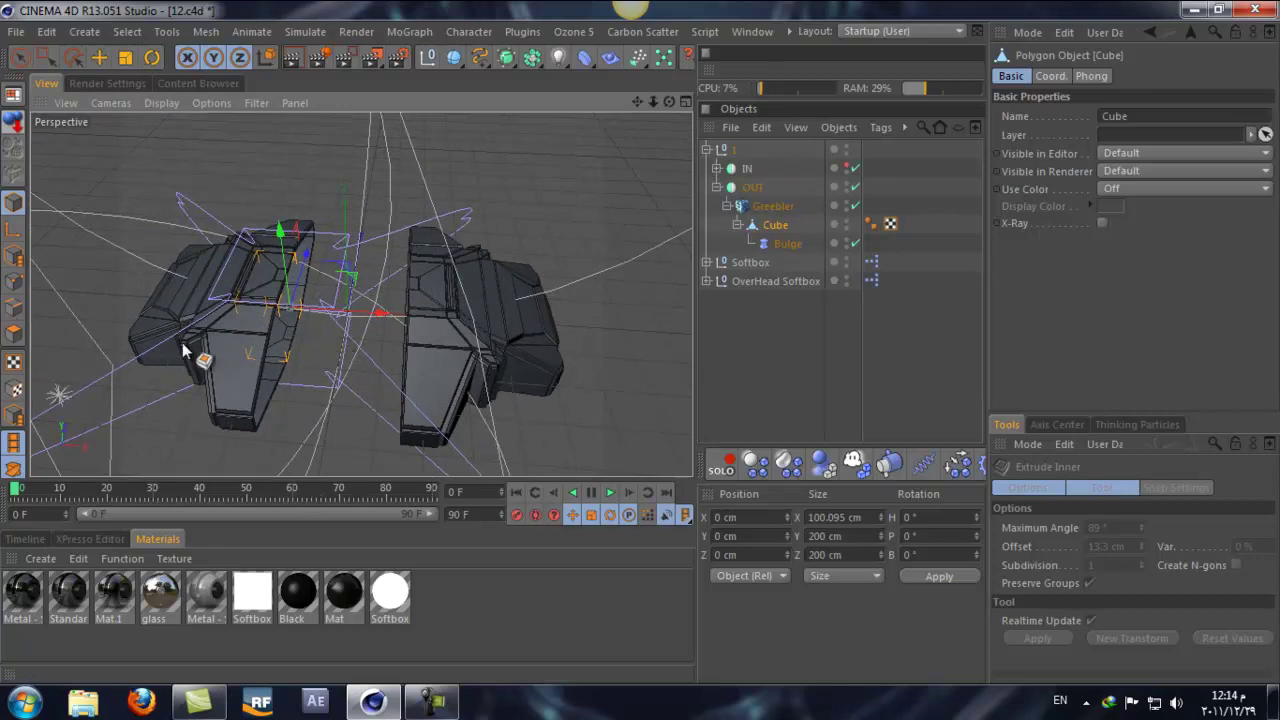
drag(669, 103, 641, 342)
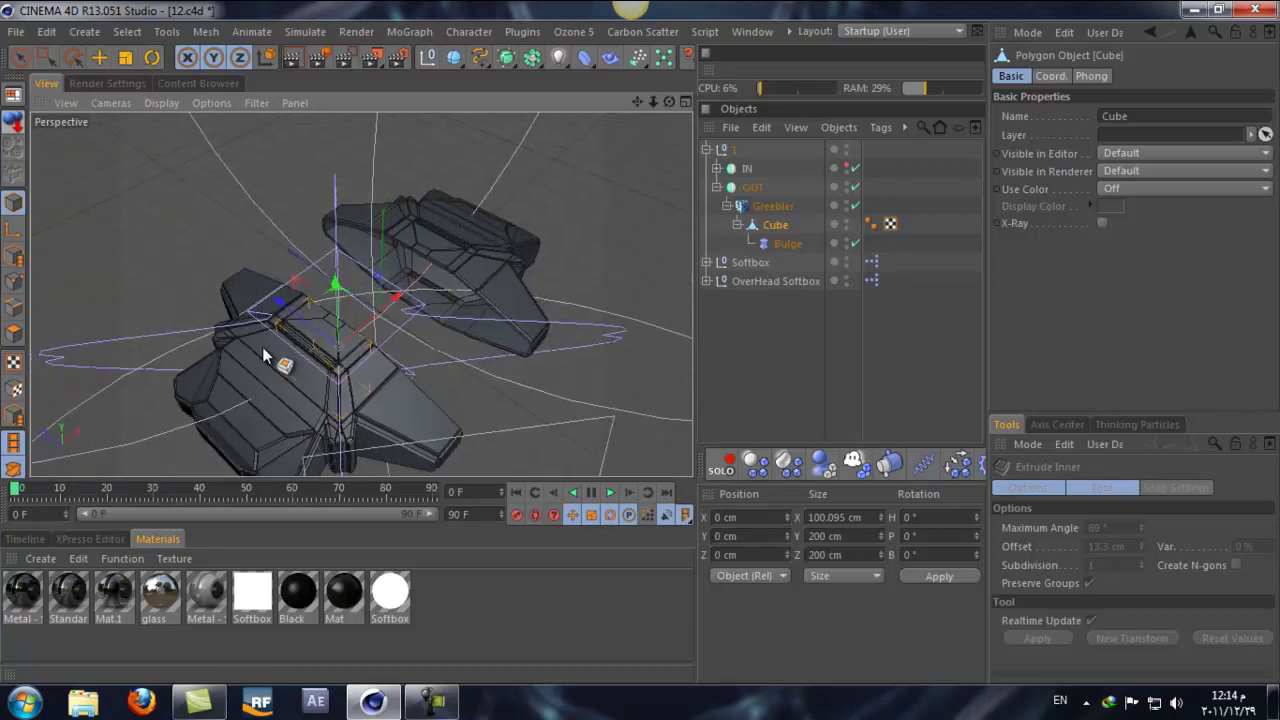
drag(668, 106, 643, 349)
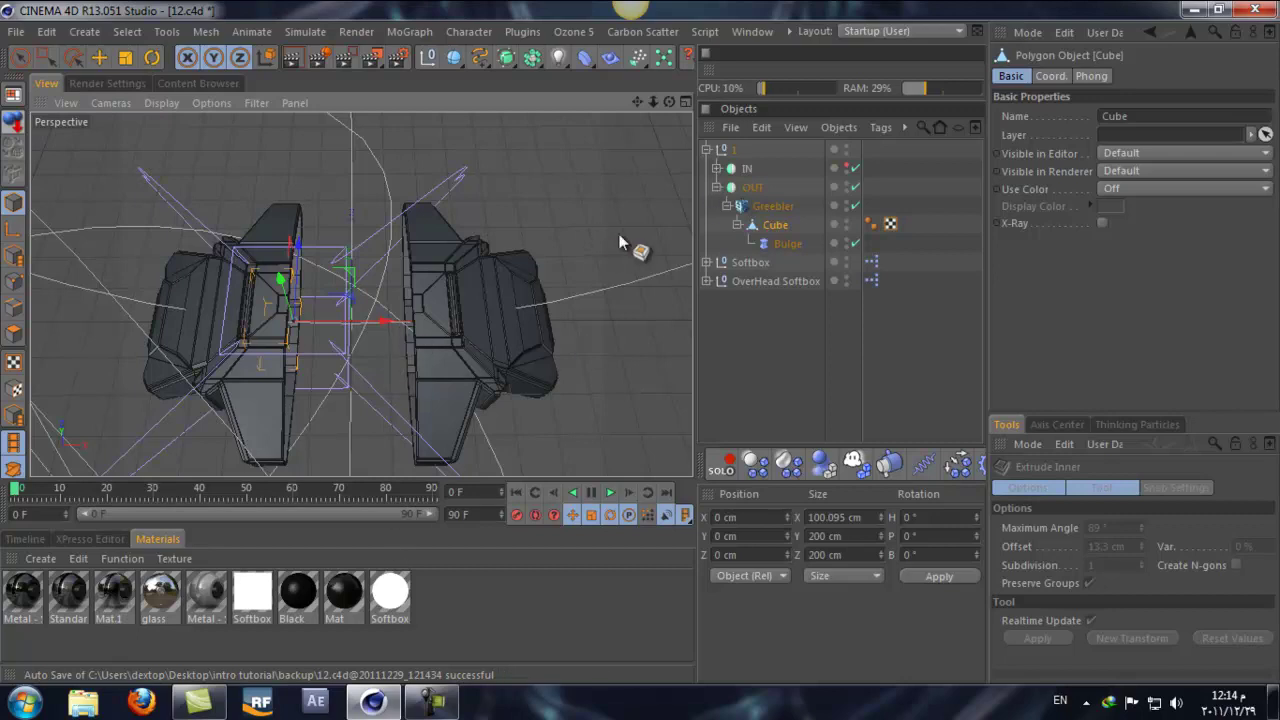
click(847, 167)
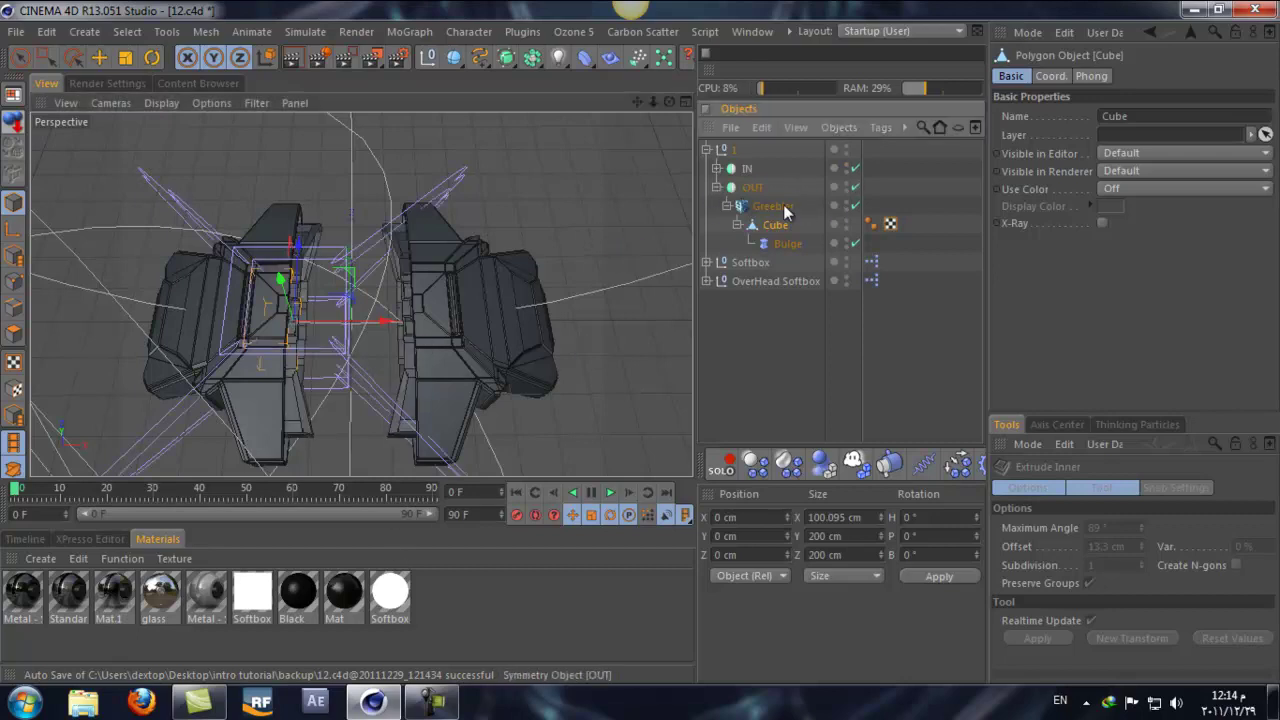
click(716, 187)
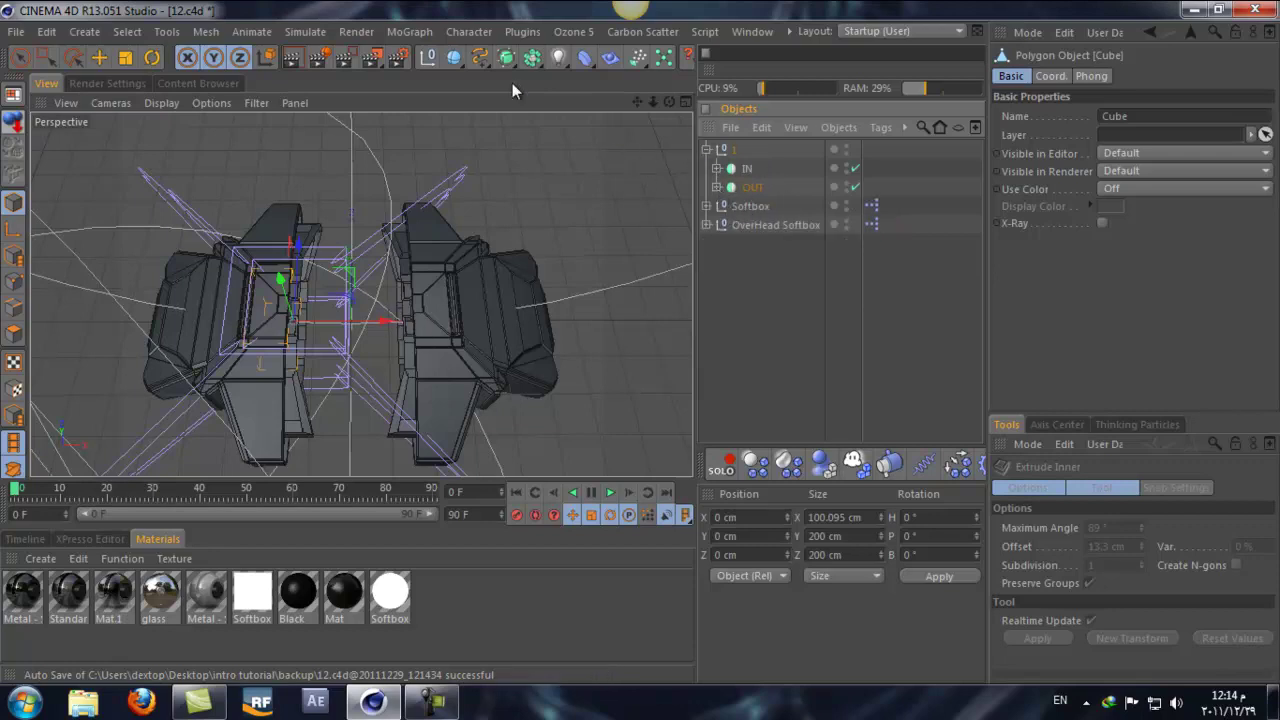
- Add a new Bulge deformer and place it inside the null named 1, above the IN and OUT symmetries
click(16, 62)
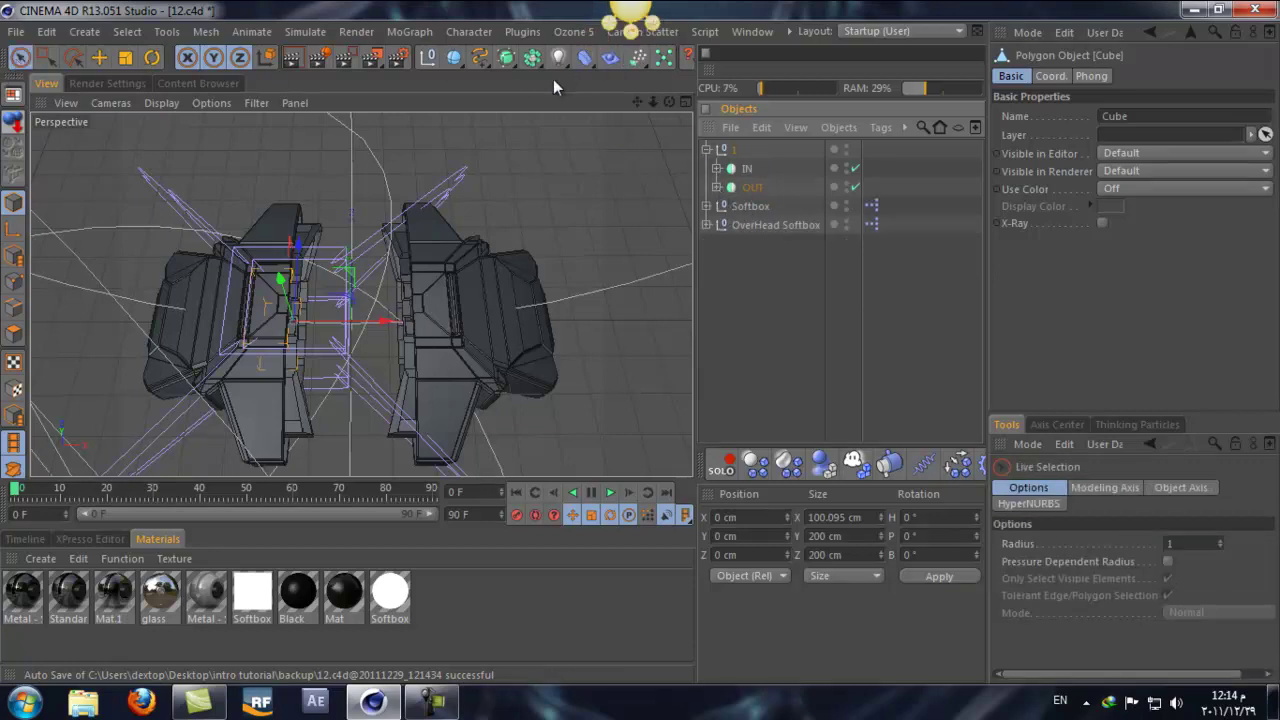
click(587, 60)
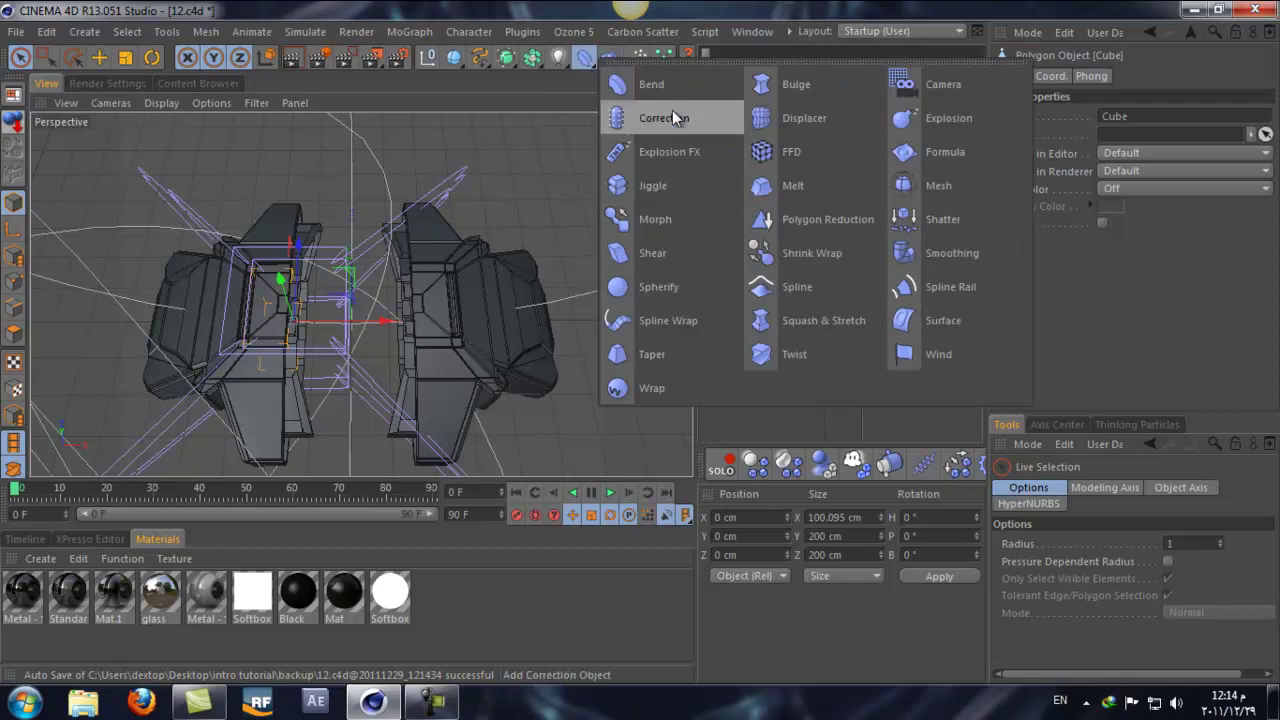
click(805, 84)
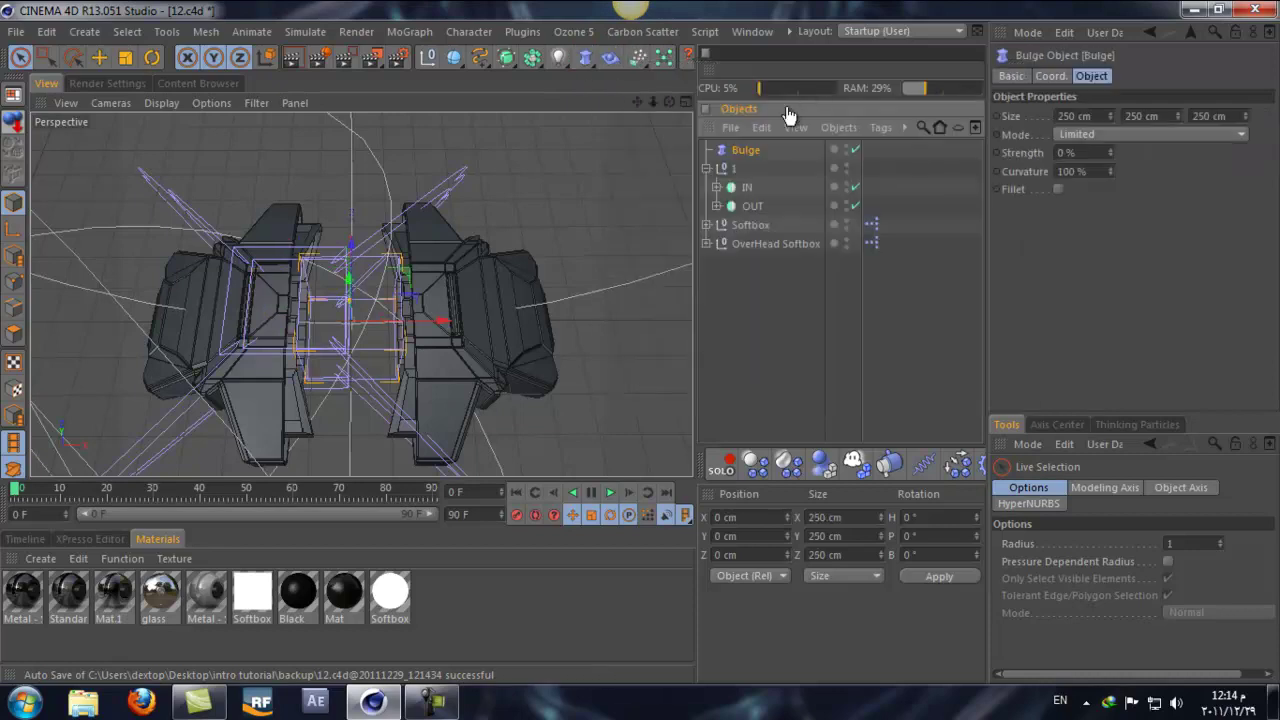
drag(751, 216, 743, 177)
drag(668, 101, 641, 351)
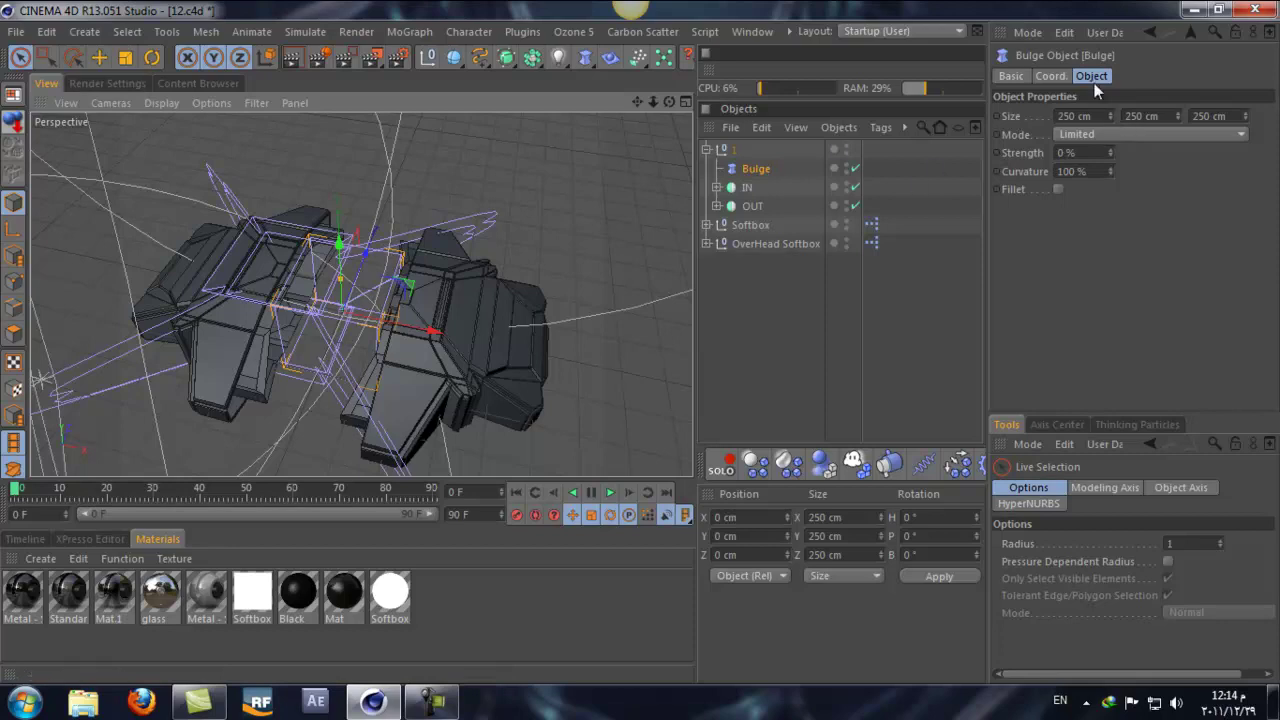
- Set the new Bulge deformer's size to 4240 cm in X, 400 cm in Y and 1041 cm in Z
drag(660, 97, 643, 166)
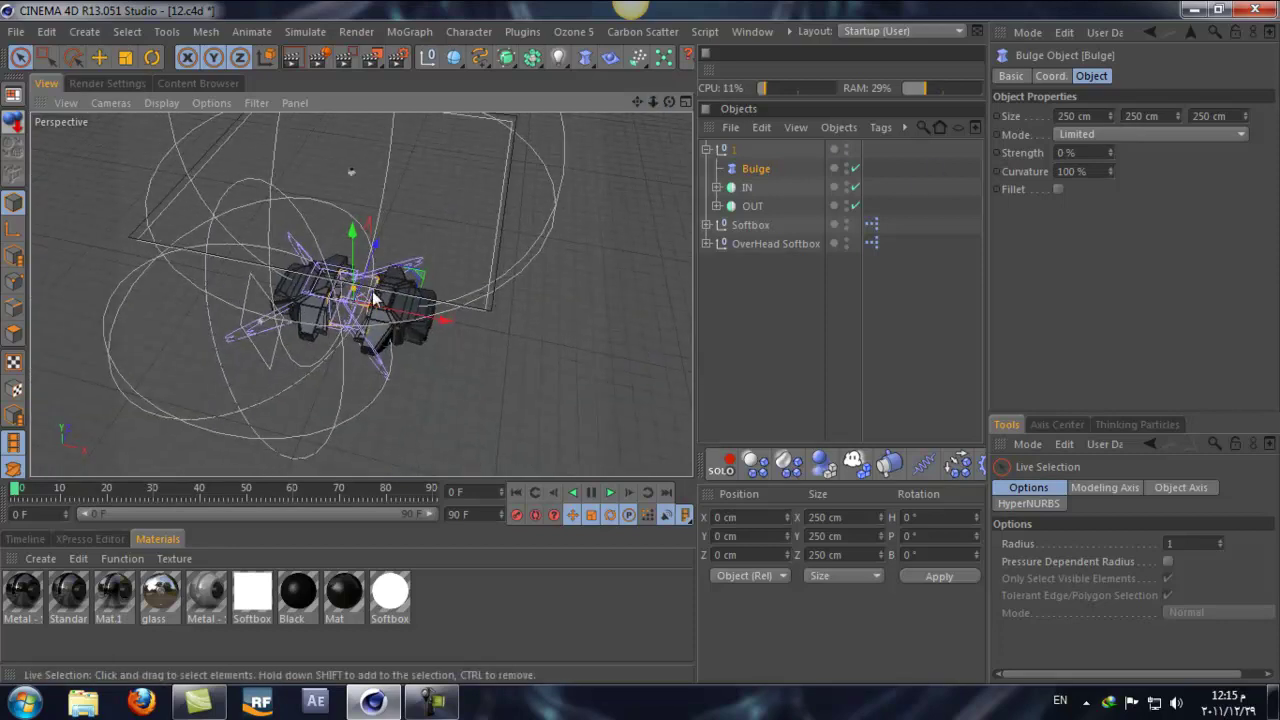
mouse_move(1110, 116)
mouse_down()
mouse_move(1106, 82)
mouse_move(1110, 110)
mouse_up()
click(1166, 117)
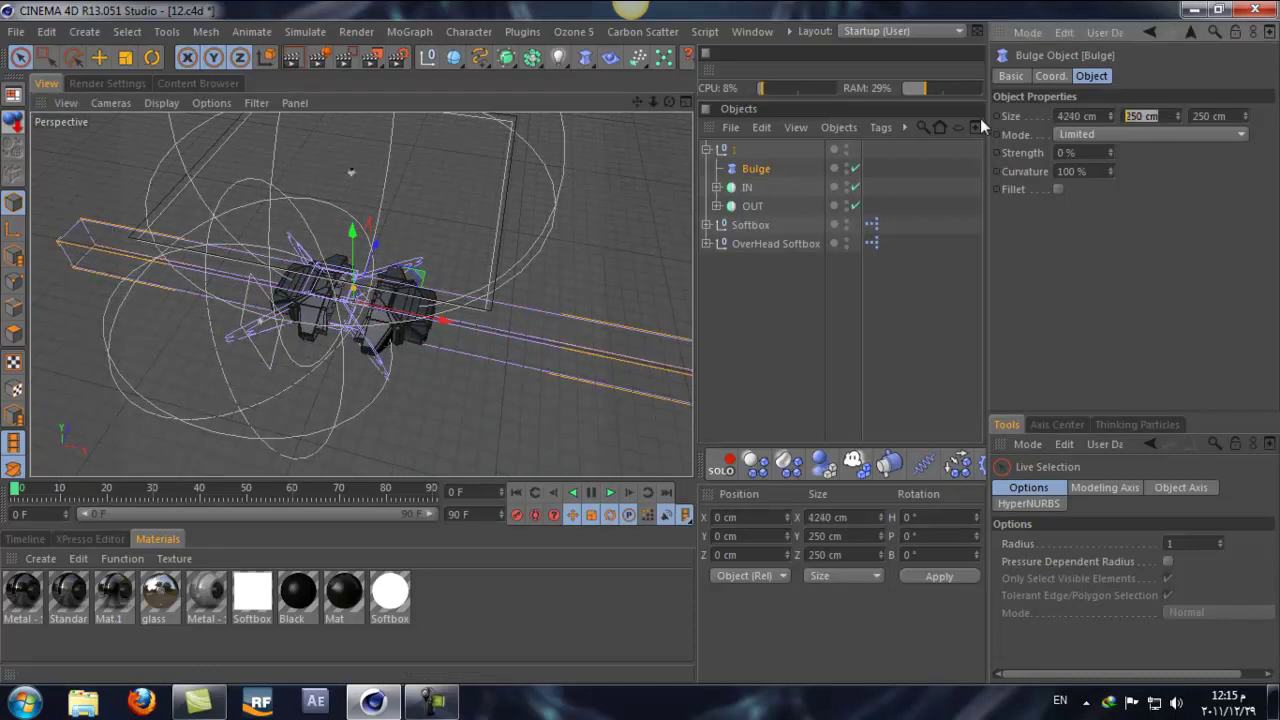
text(400)
key(Return)
drag(665, 104, 639, 343)
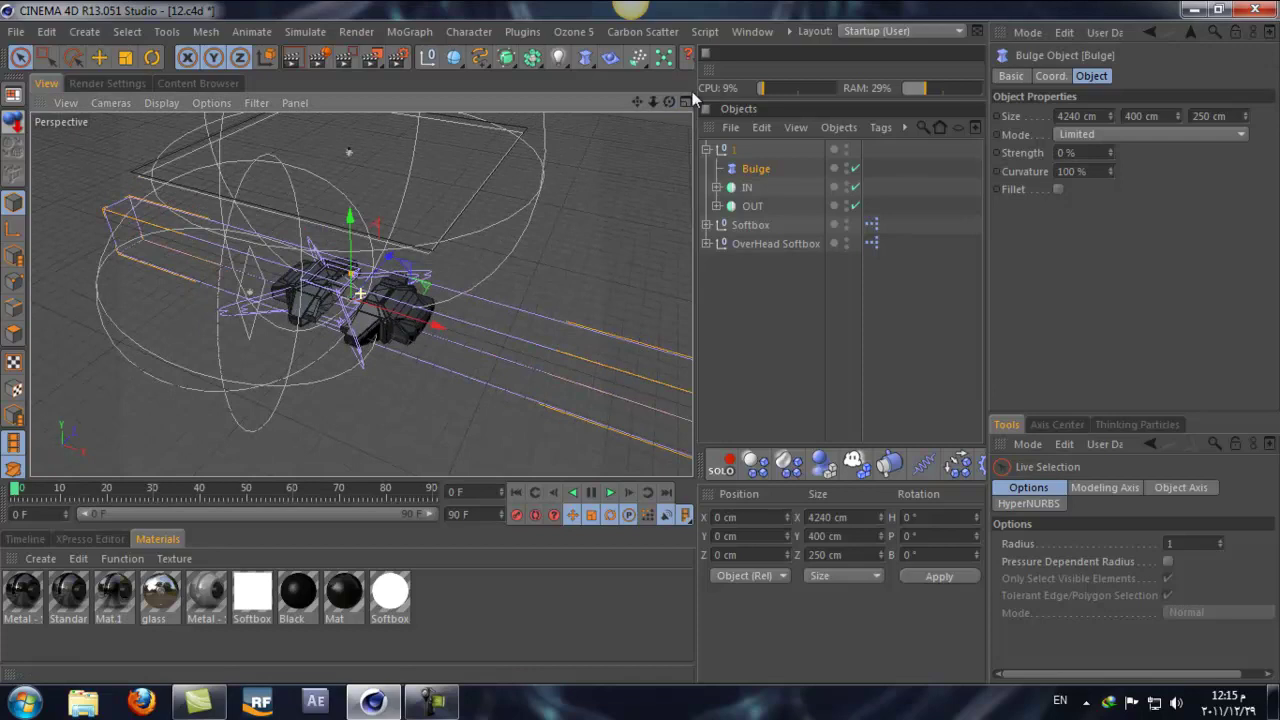
mouse_move(1246, 117)
mouse_down()
mouse_move(1249, 172)
mouse_move(1248, 114)
mouse_move(1263, 126)
mouse_up()
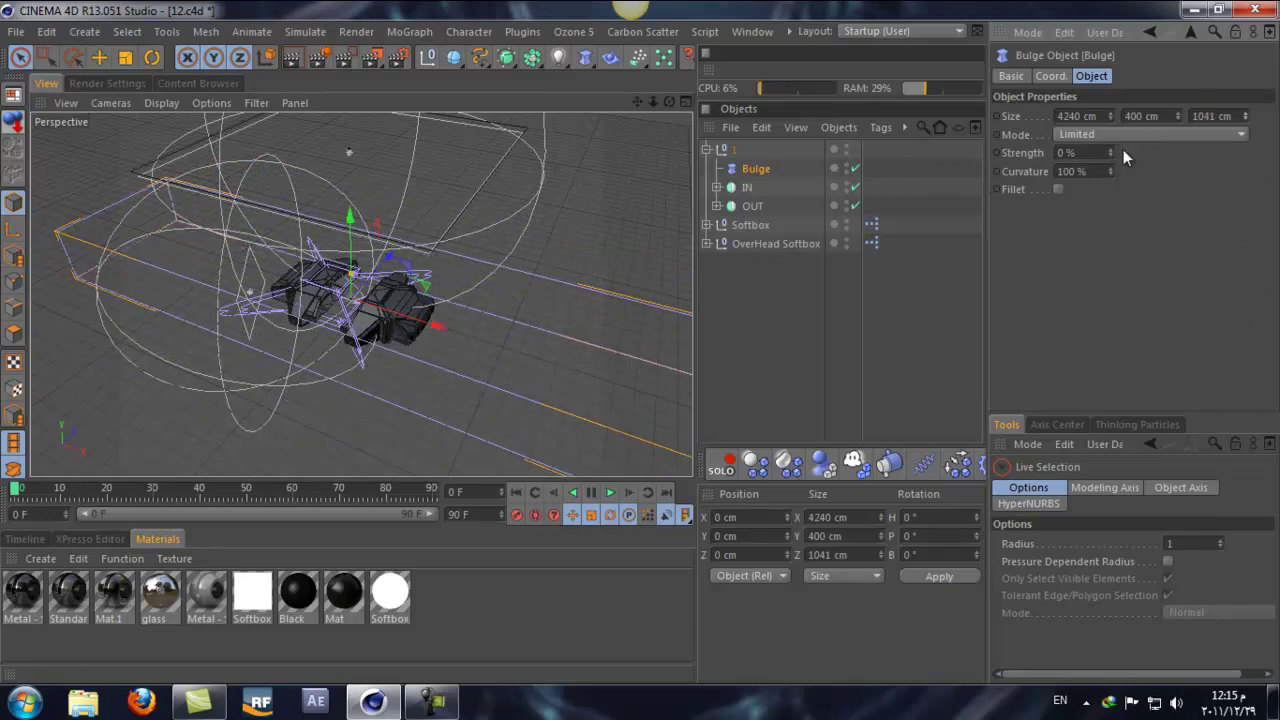
- Set the new Bulge's strength to 80% and curvature to 2400%, with Fillet enabled
click(1080, 152)
text(80)
key(Return)
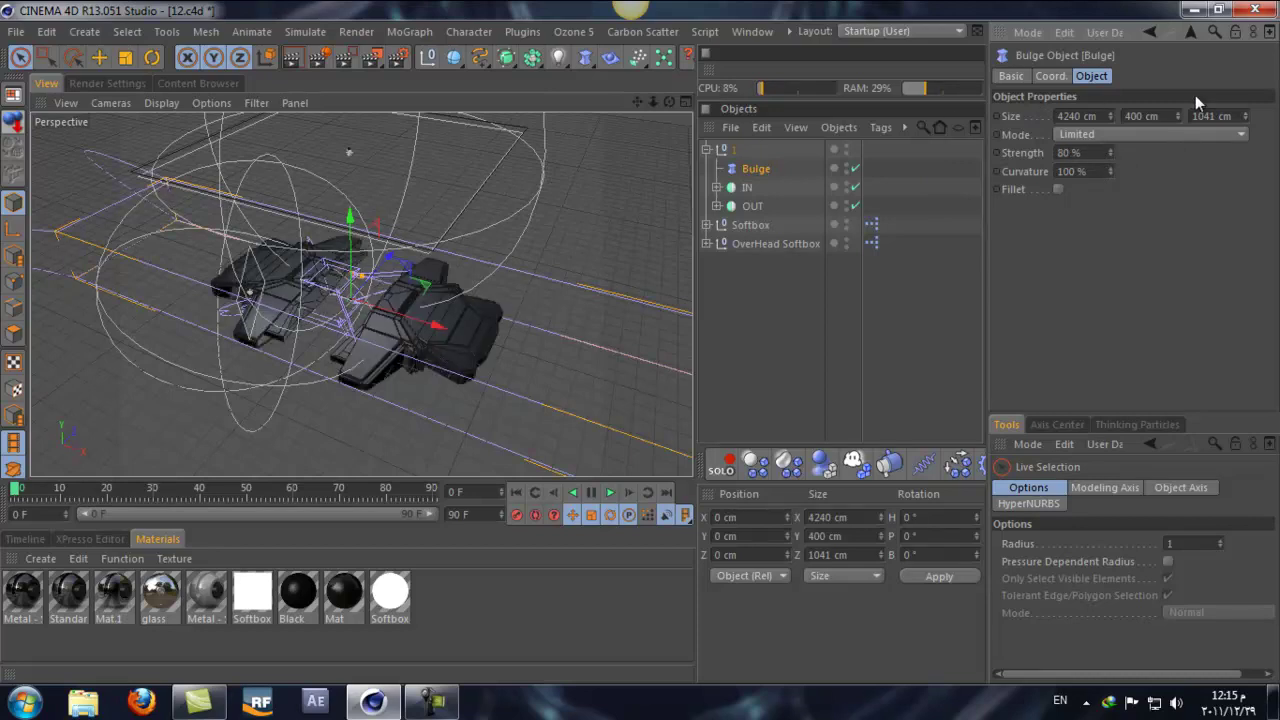
click(1059, 189)
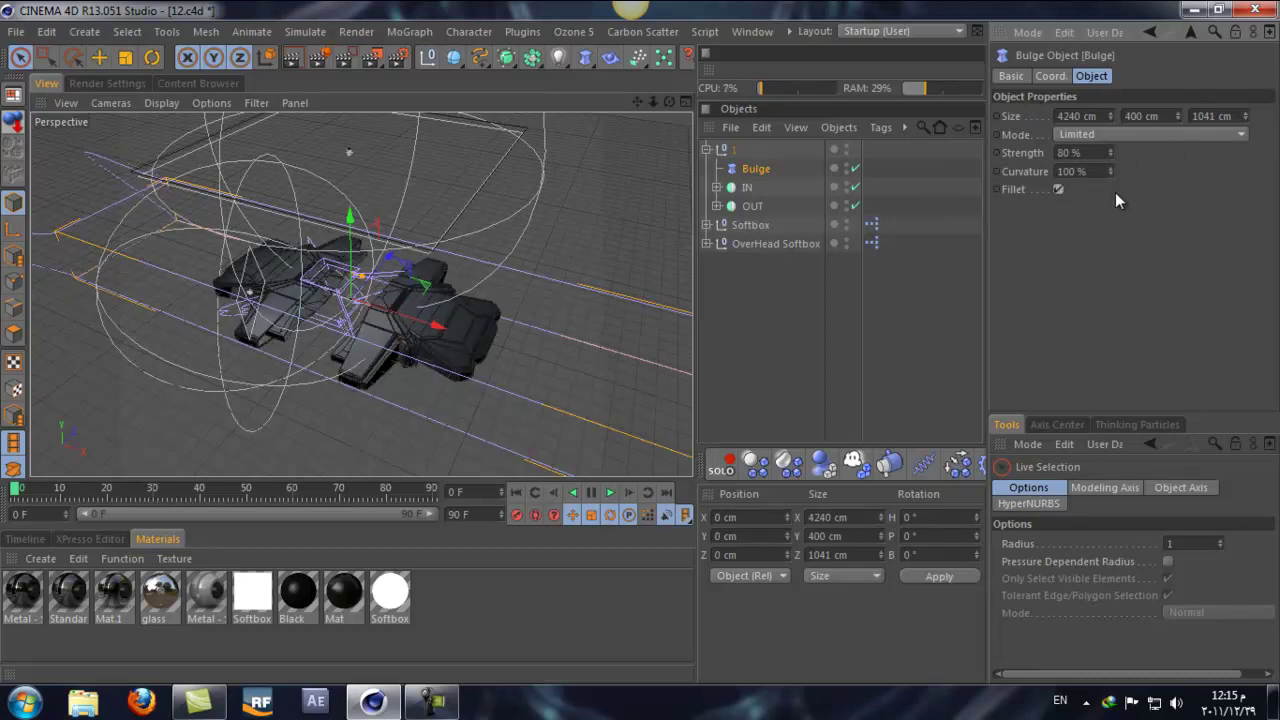
mouse_move(1110, 171)
mouse_down()
mouse_move(1112, 135)
mouse_move(1110, 167)
mouse_up()
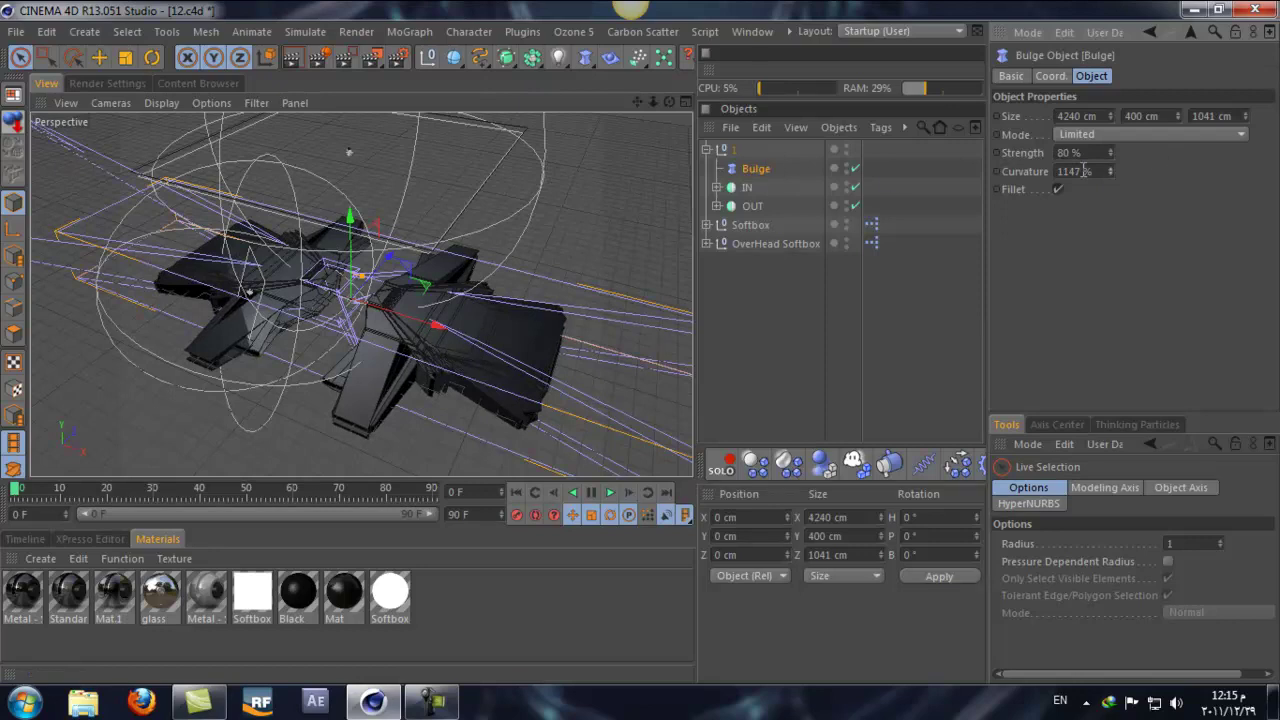
text(3)
text(400)
key(Return)
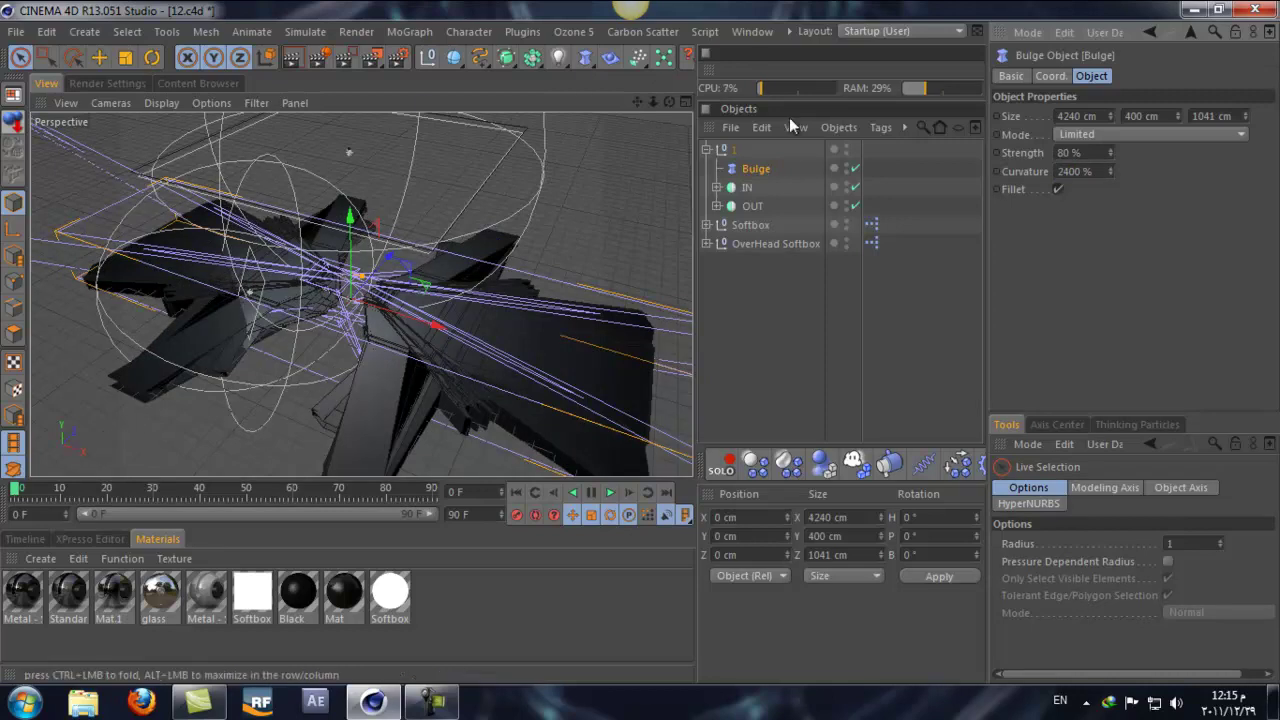
- Rotate the new Bulge deformer to a pitch of 90°
click(152, 57)
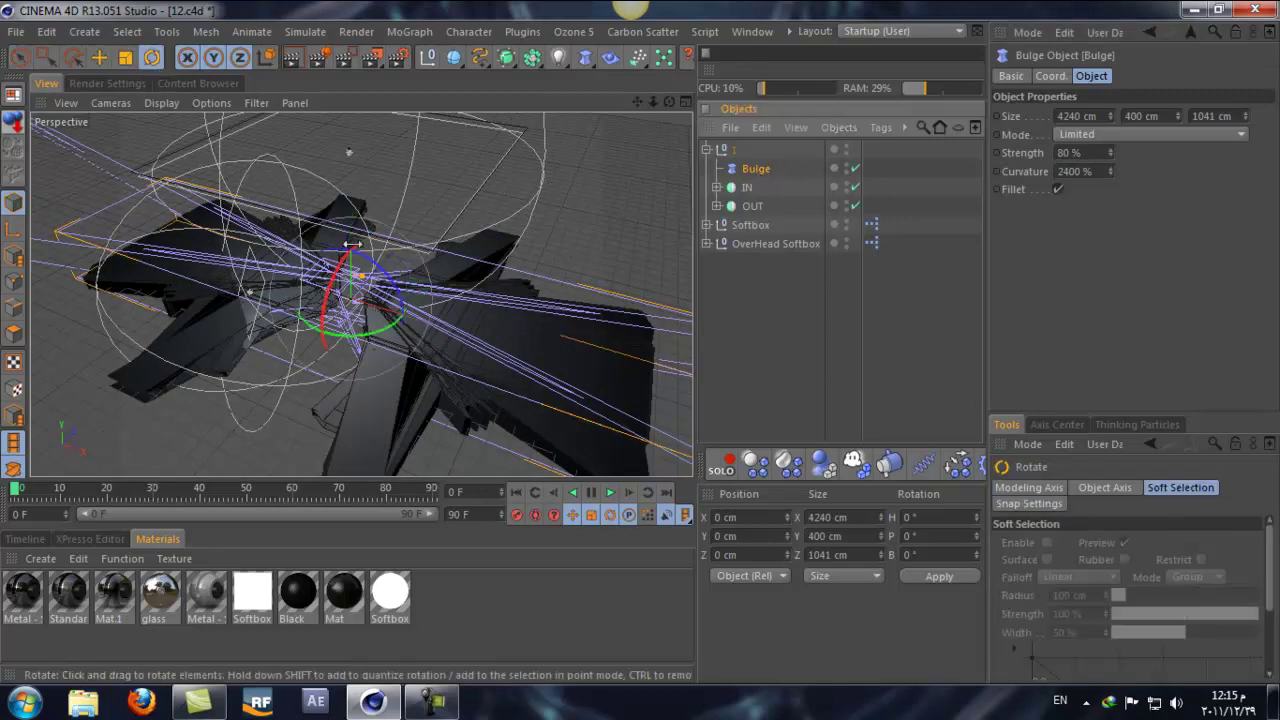
drag(340, 265, 322, 349)
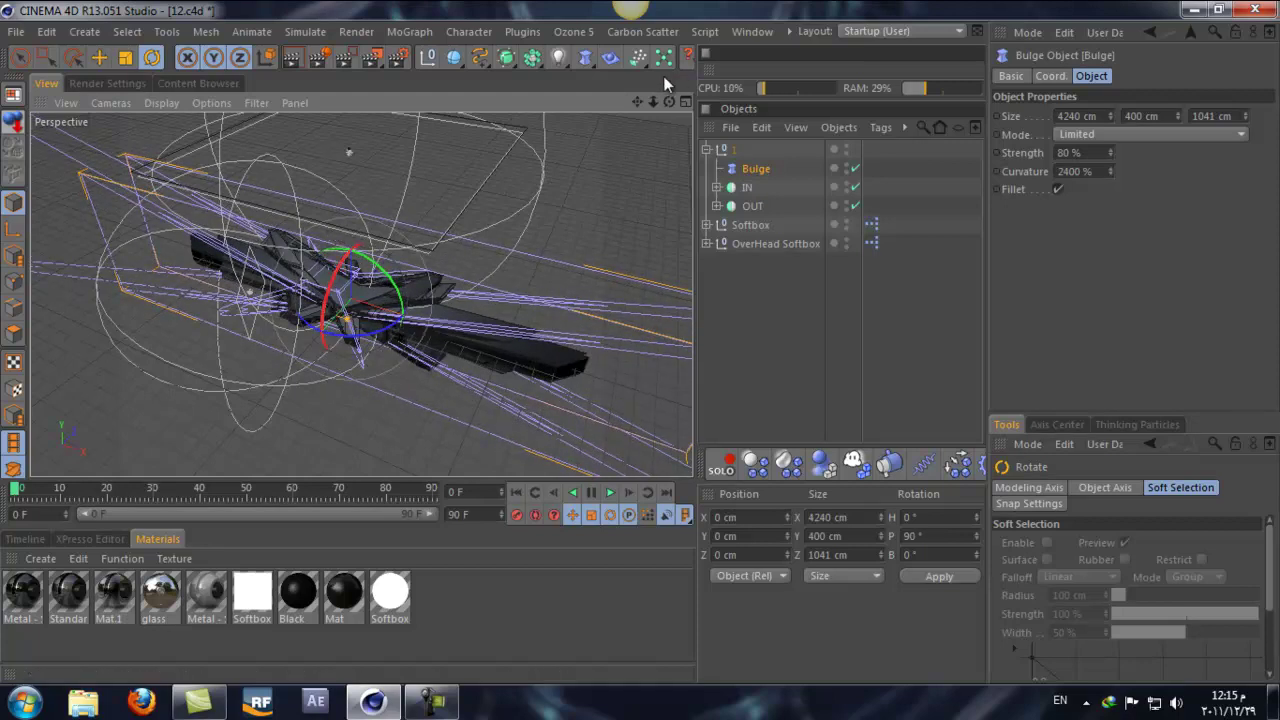
drag(669, 103, 552, 125)
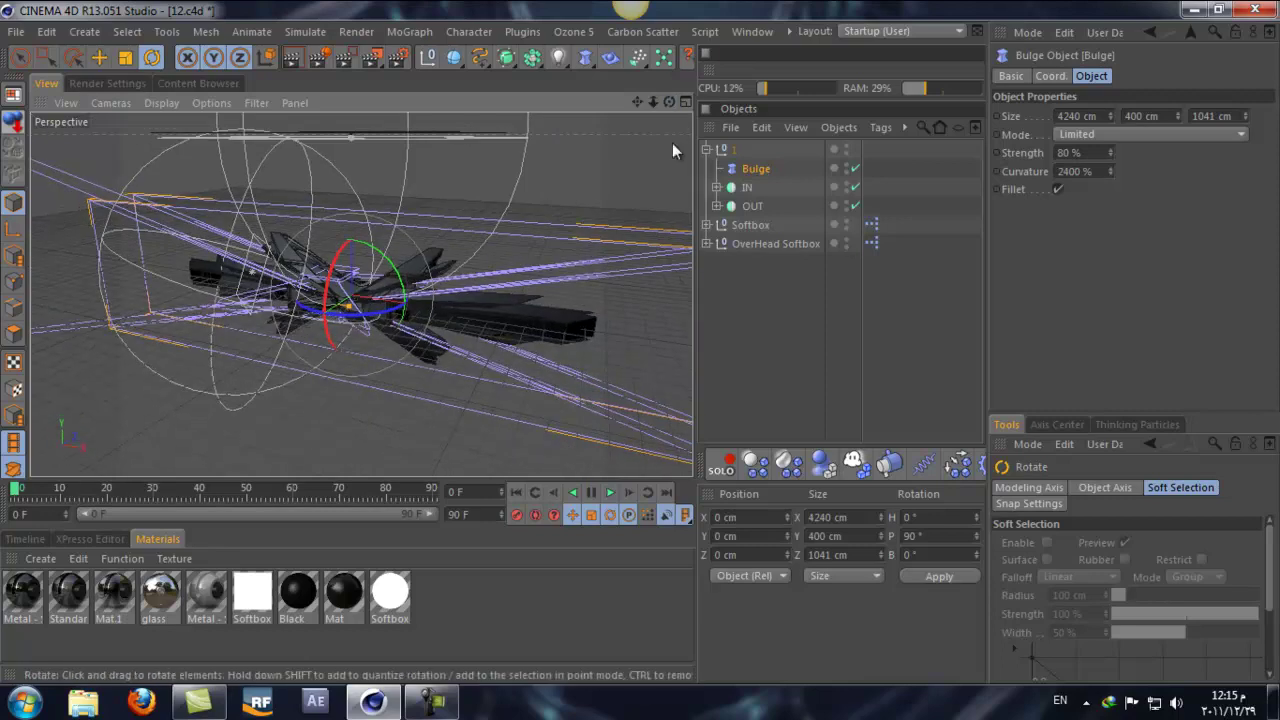
mouse_move(669, 103)
mouse_down()
mouse_move(638, 347)
mouse_move(670, 83)
mouse_up()
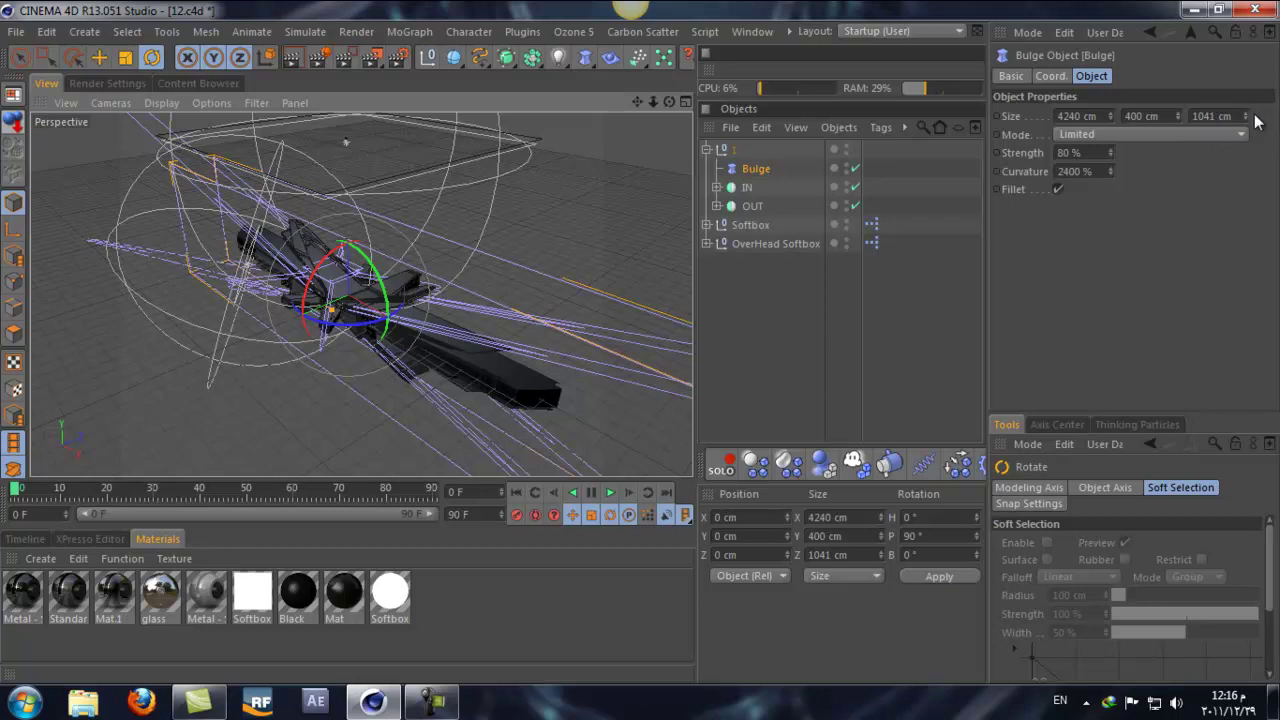
- Enlarge the new Bulge to 1757 cm in Y and 1424 cm in Z, and adjust its strength
drag(1246, 116, 1174, 113)
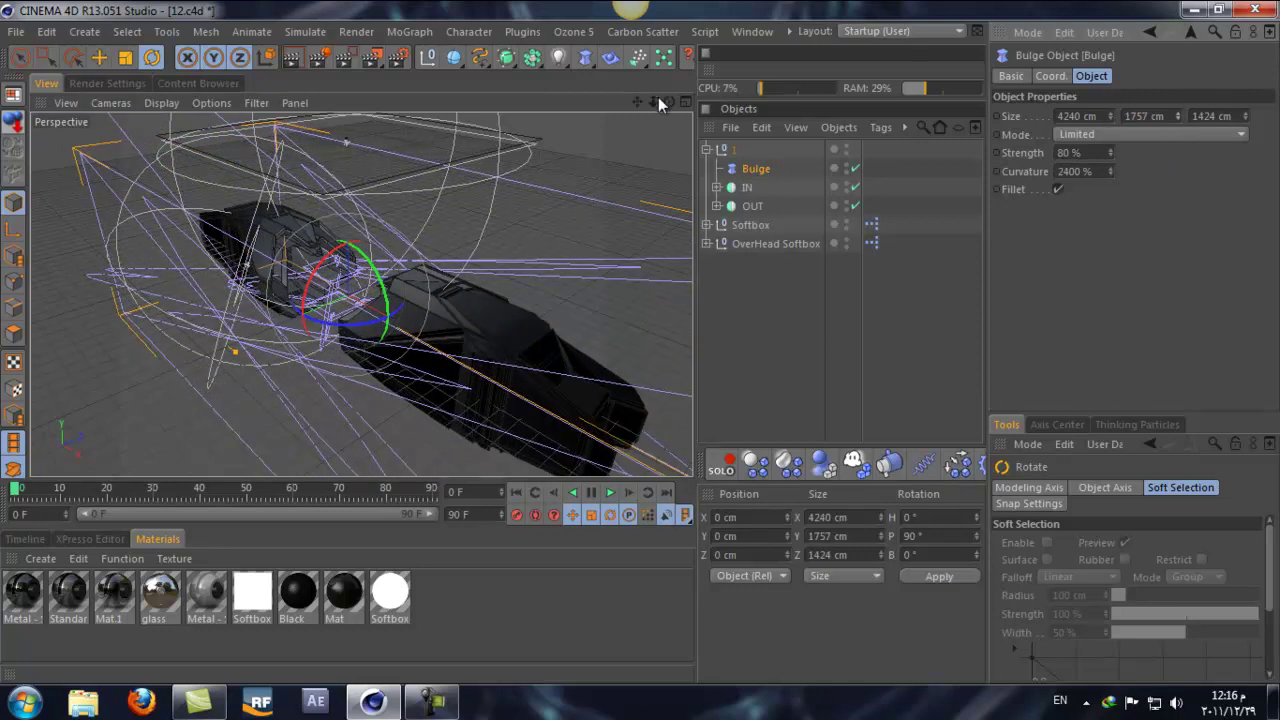
alt+drag(641, 342, 638, 340)
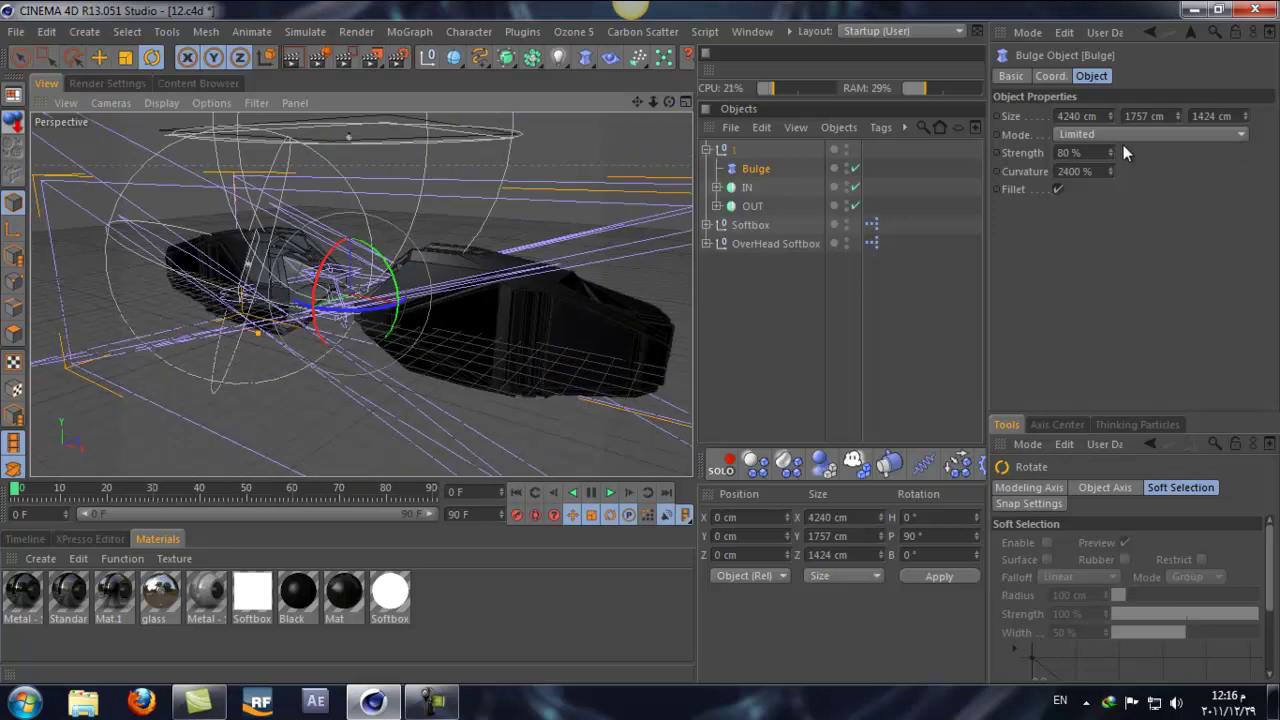
drag(1115, 144, 1115, 144)
alt+drag(640, 340, 641, 352)
- Collapse the null named 1, rotate the whole group to a pitch of 90° and deselect it
click(706, 148)
click(722, 149)
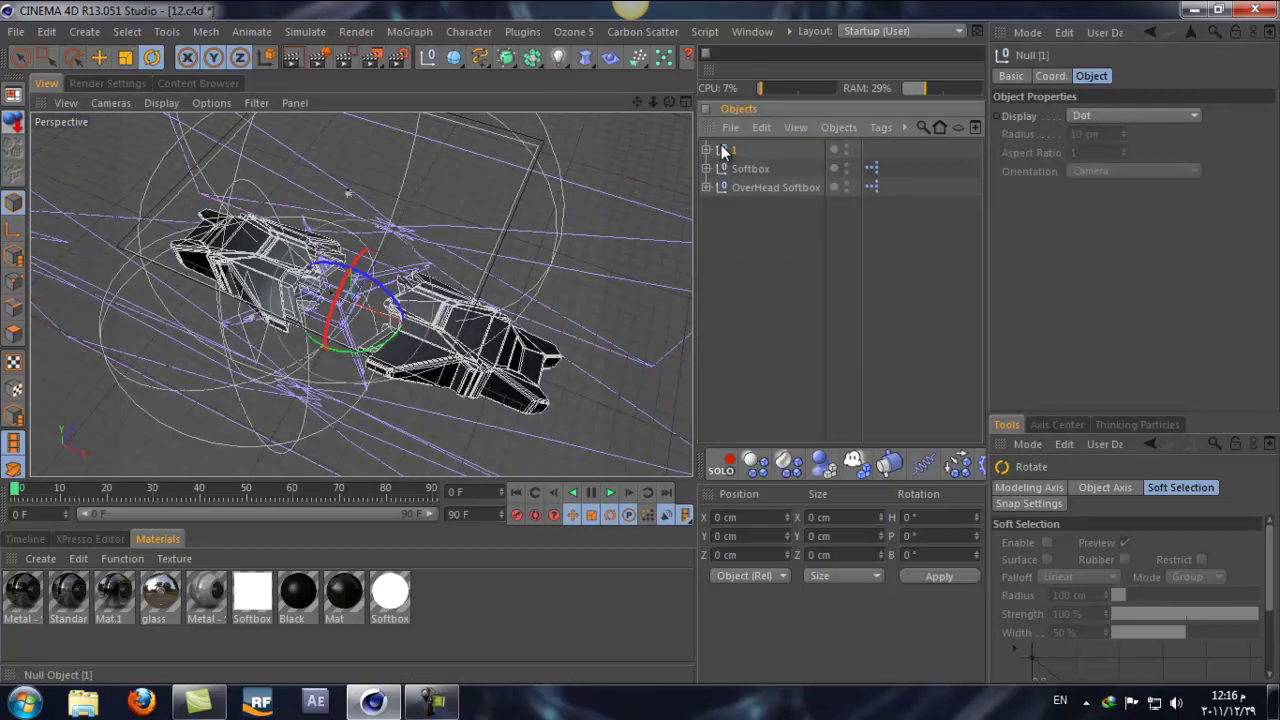
drag(357, 263, 330, 343)
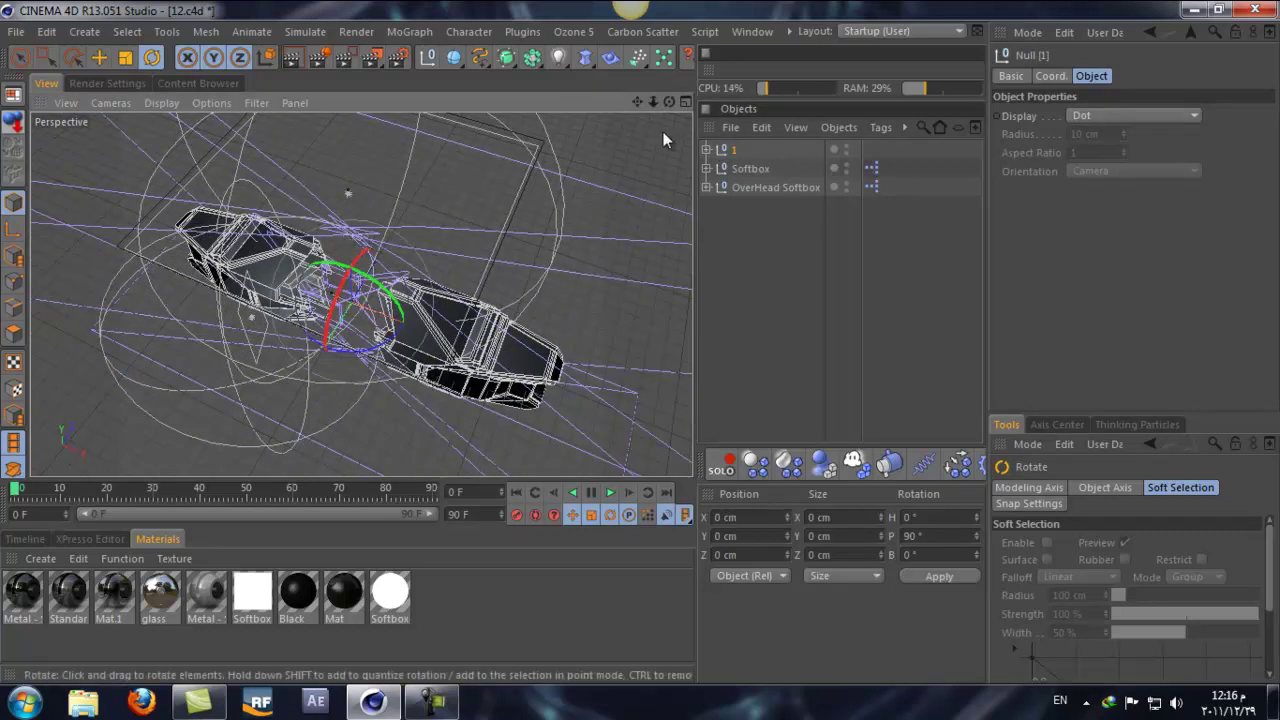
drag(668, 103, 640, 343)
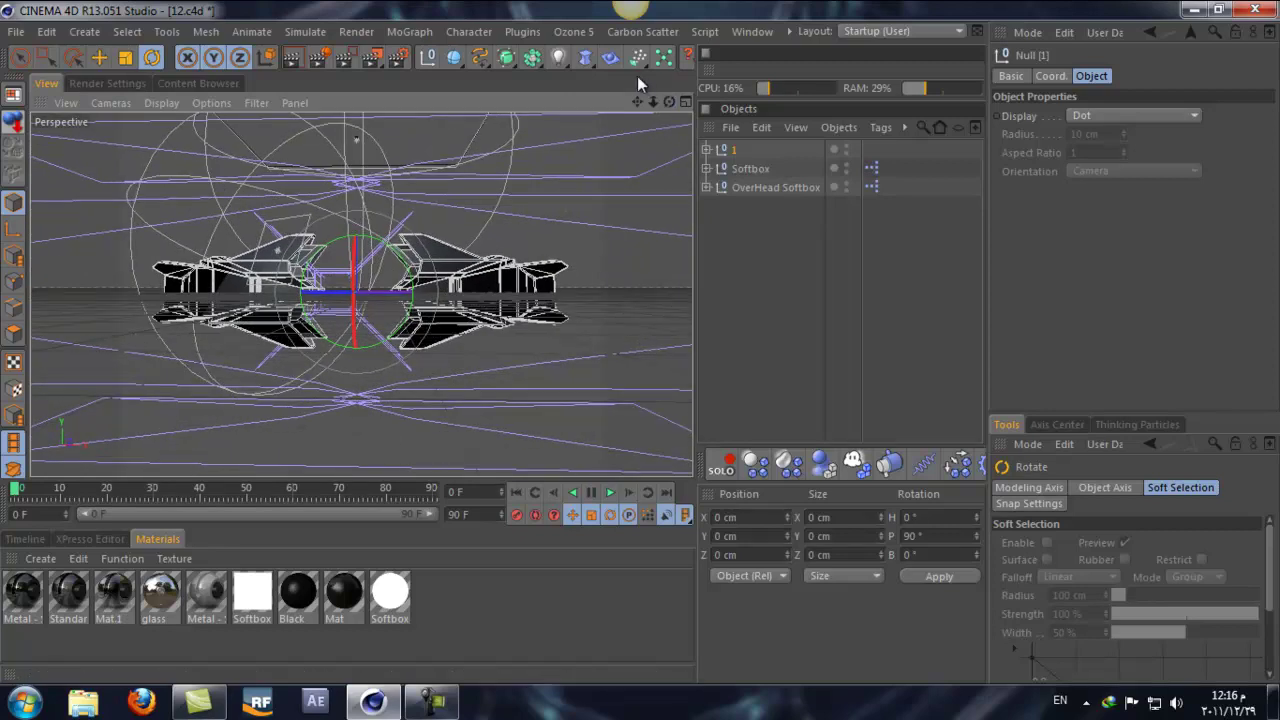
click(839, 334)
- Hide the three Bulge deformers in the editor: the one directly in null 1 and those under the OUT and IN cubes
click(706, 149)
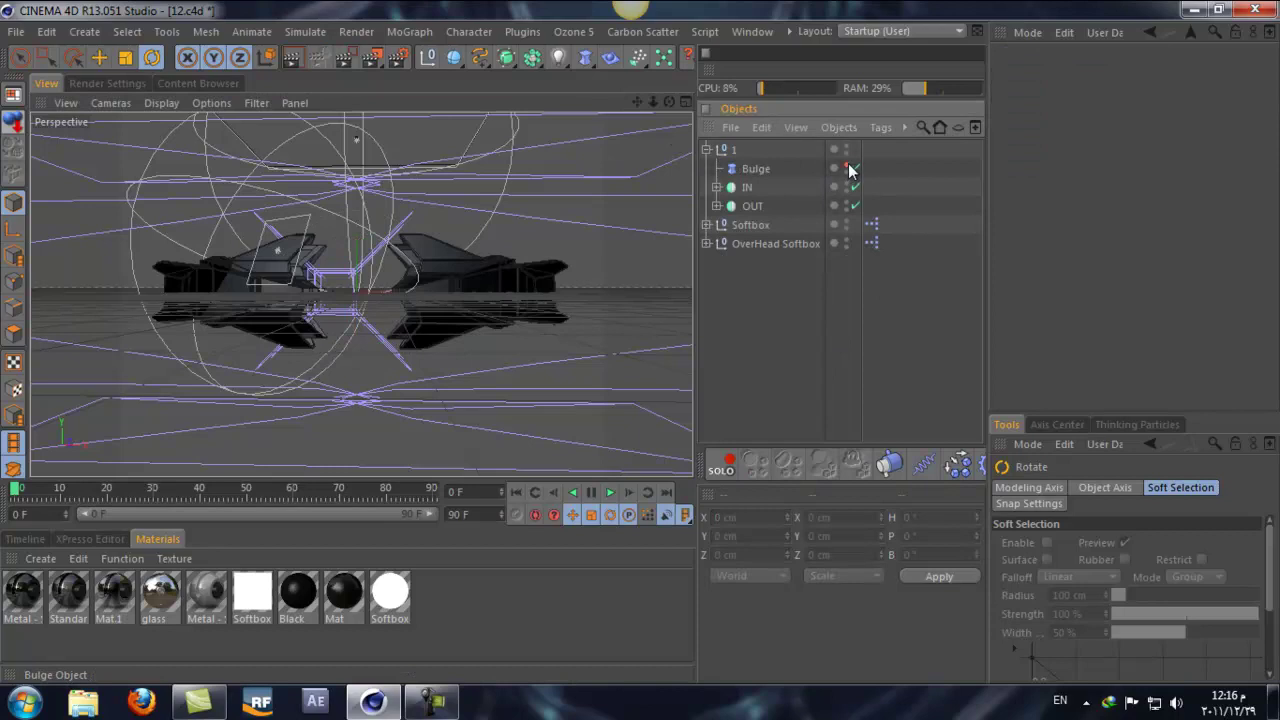
click(847, 166)
click(707, 149)
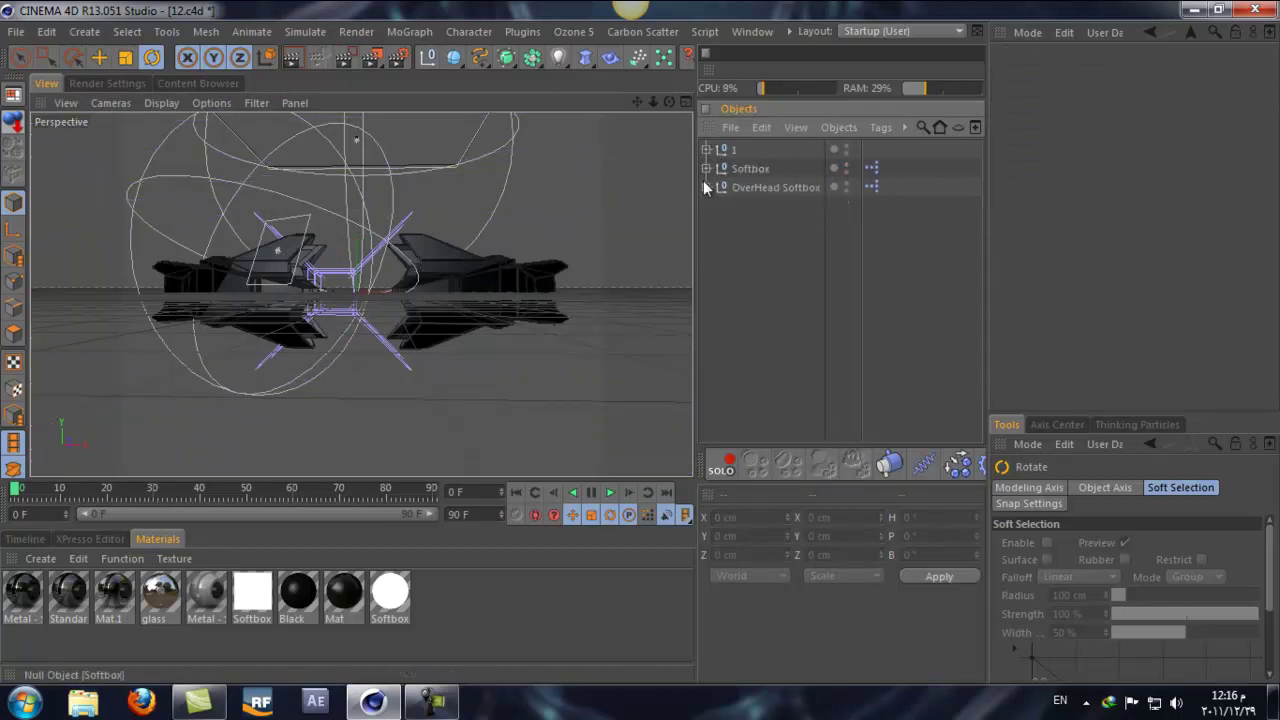
click(706, 149)
click(716, 205)
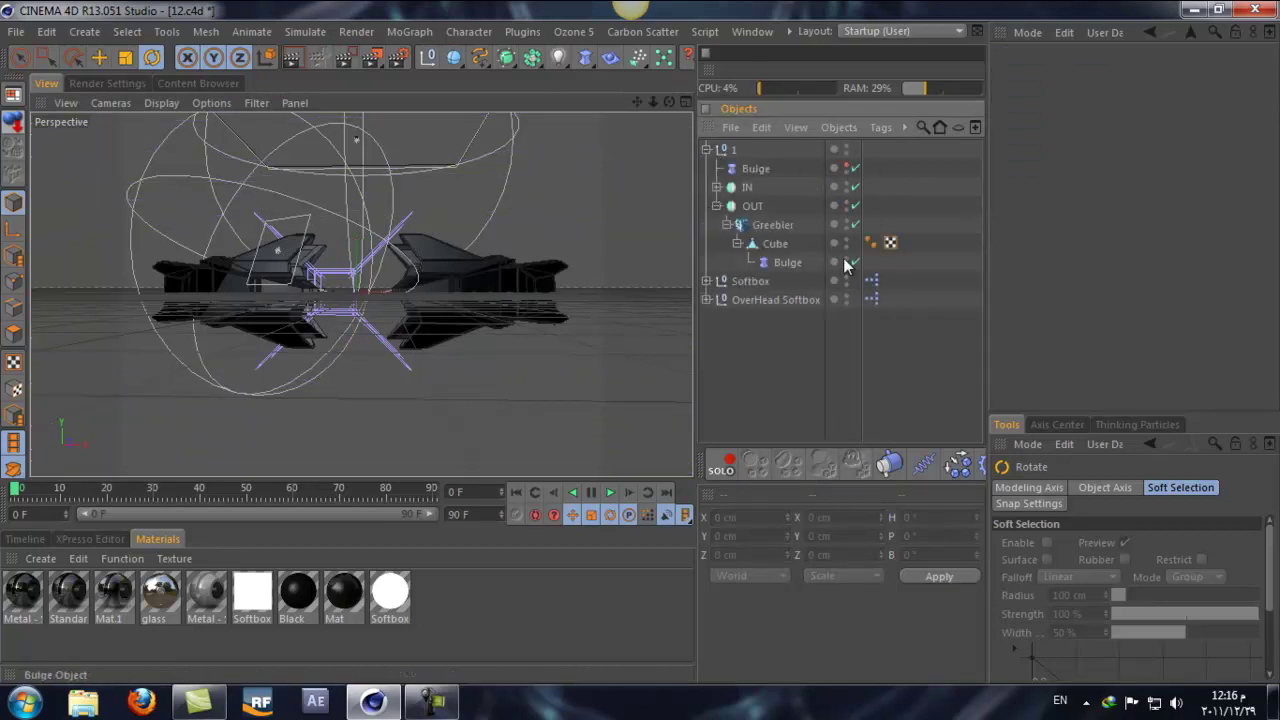
click(847, 262)
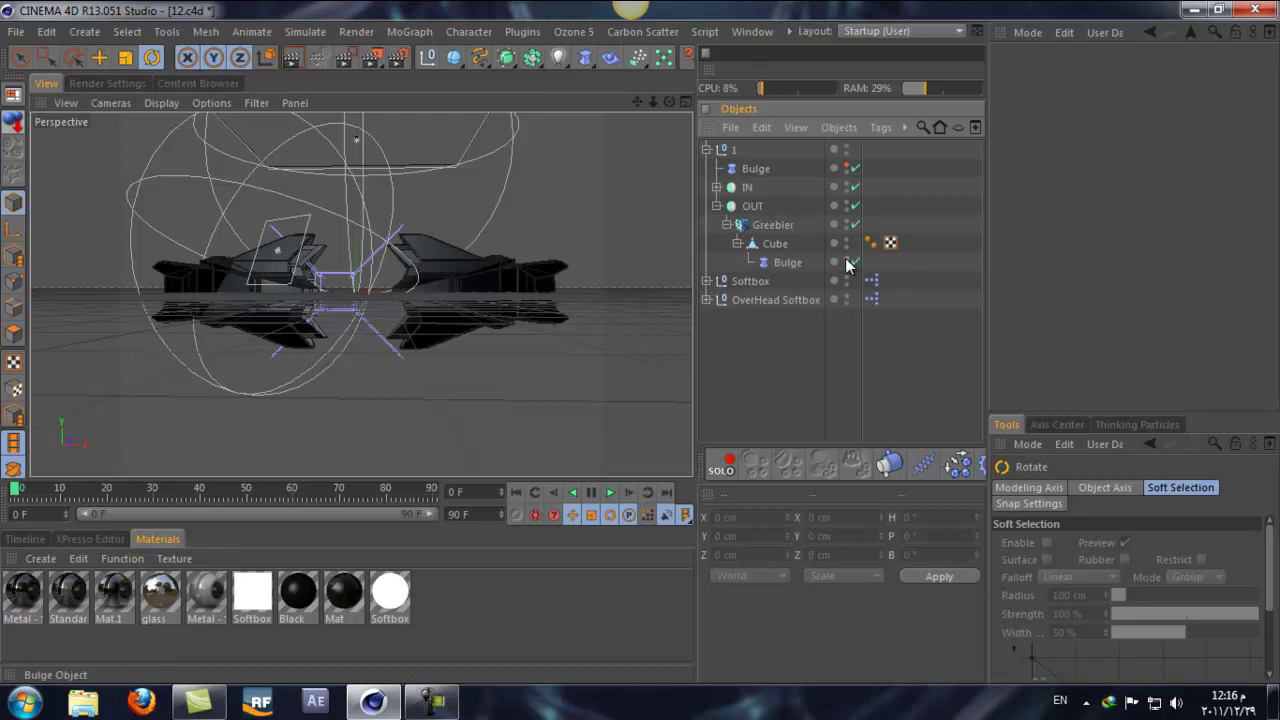
click(716, 205)
click(716, 187)
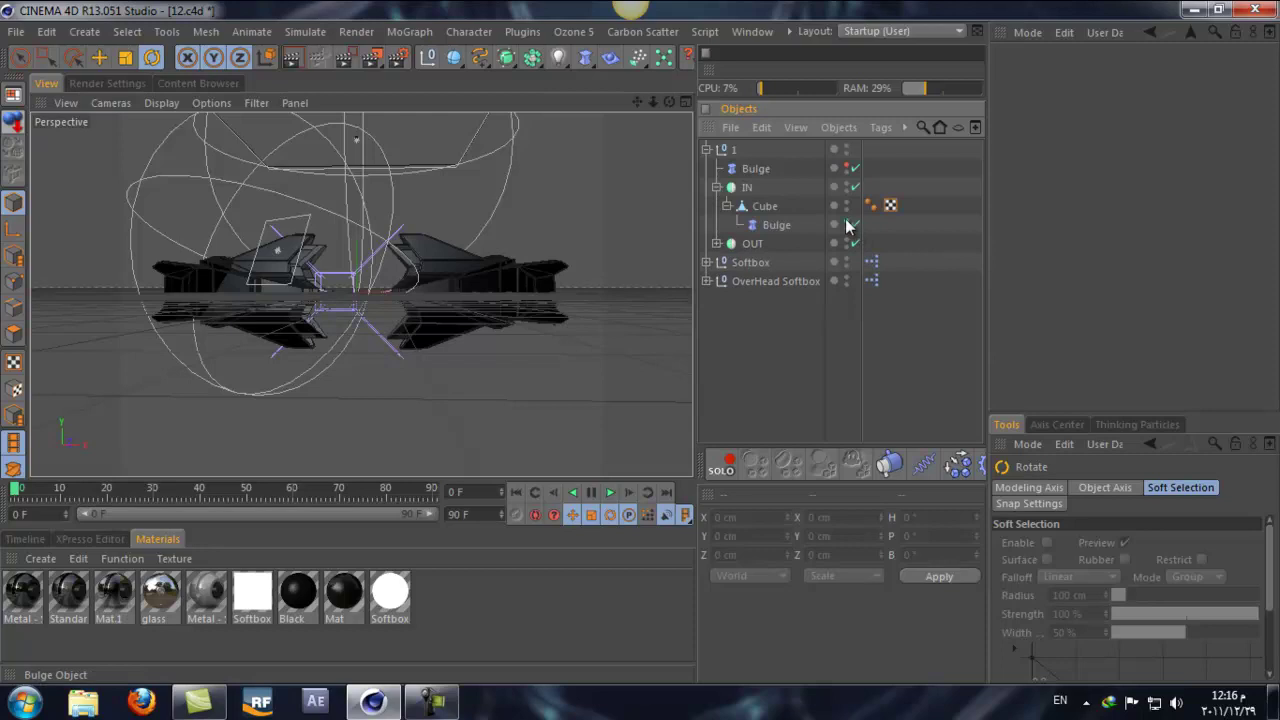
click(706, 149)
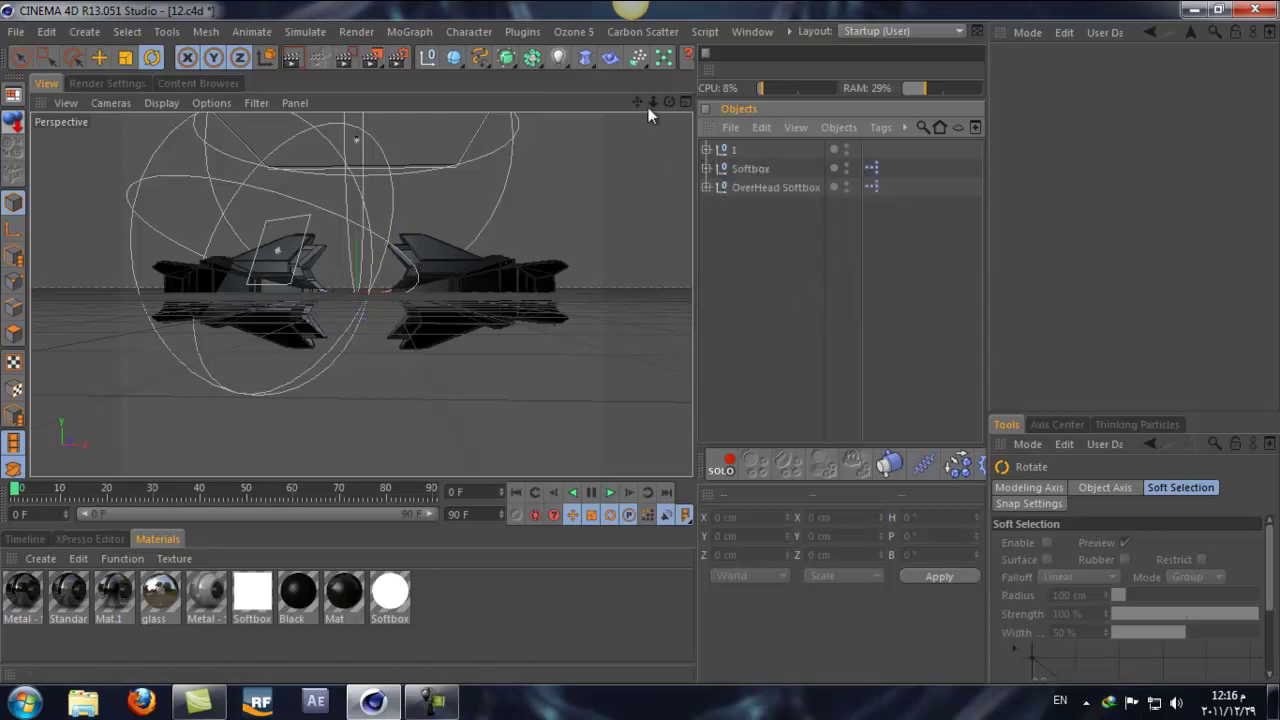
- Frame the mirrored model closely from the front and render the active view
scroll(641, 342, up, 8)
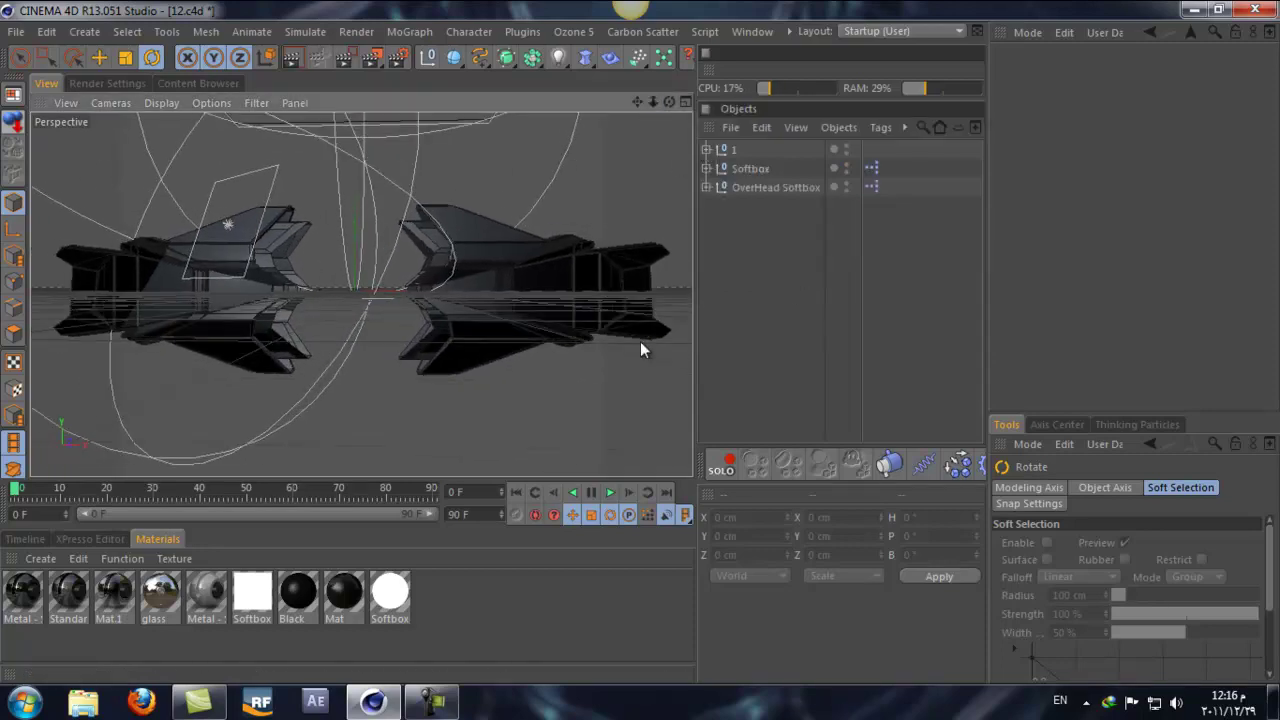
drag(657, 105, 640, 342)
click(291, 58)
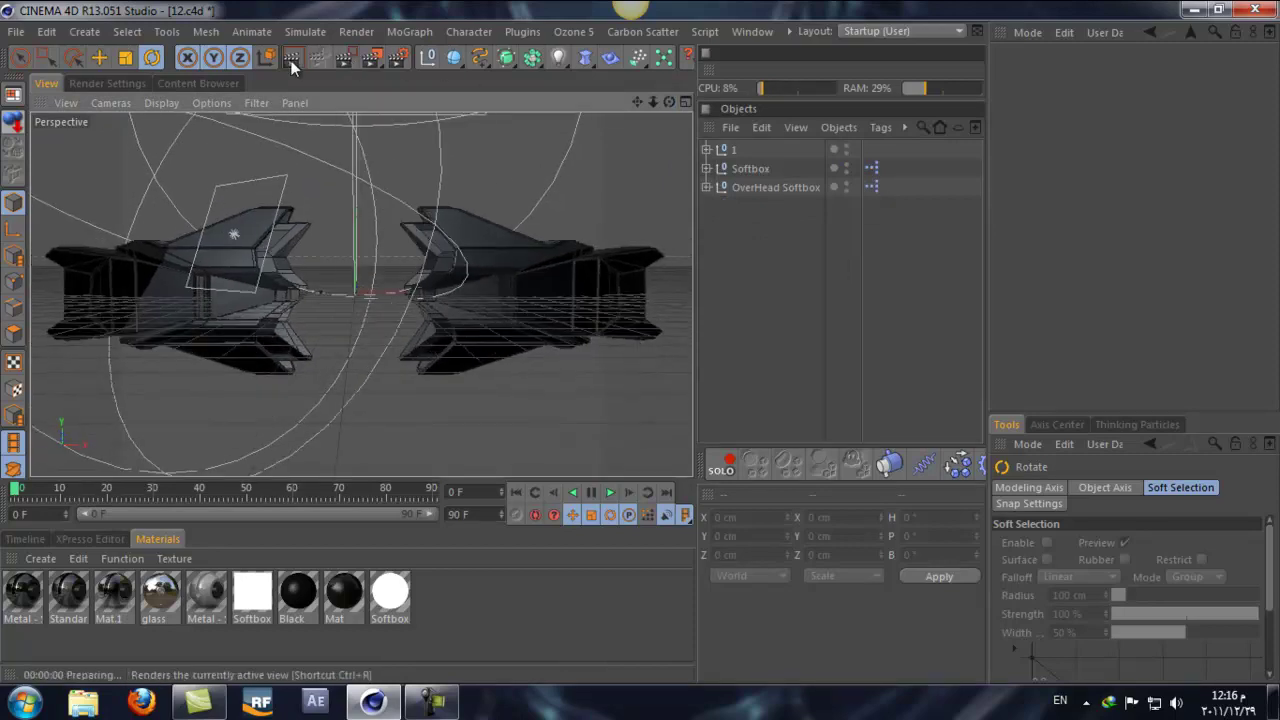
click(290, 57)
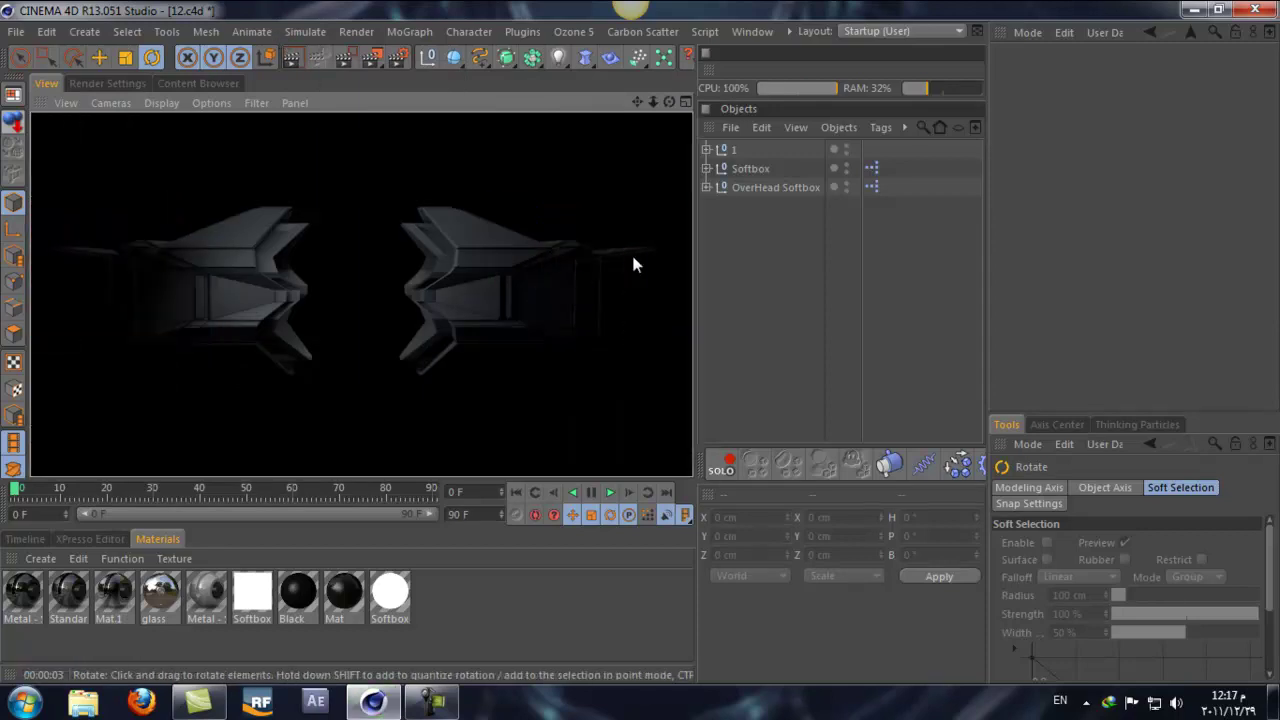
- Rotate the Bulge directly inside null 1 and set its pitch to 90°
click(706, 149)
click(717, 187)
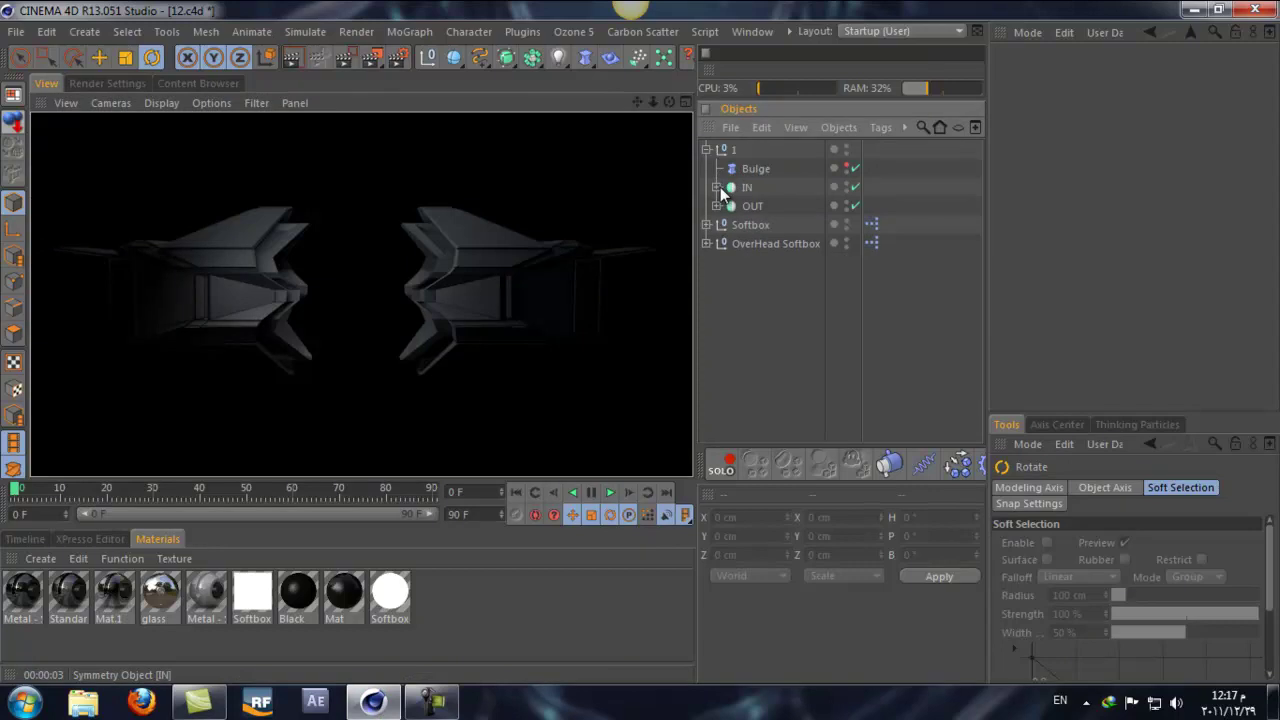
click(752, 169)
drag(653, 102, 640, 343)
drag(669, 102, 640, 342)
drag(333, 253, 443, 283)
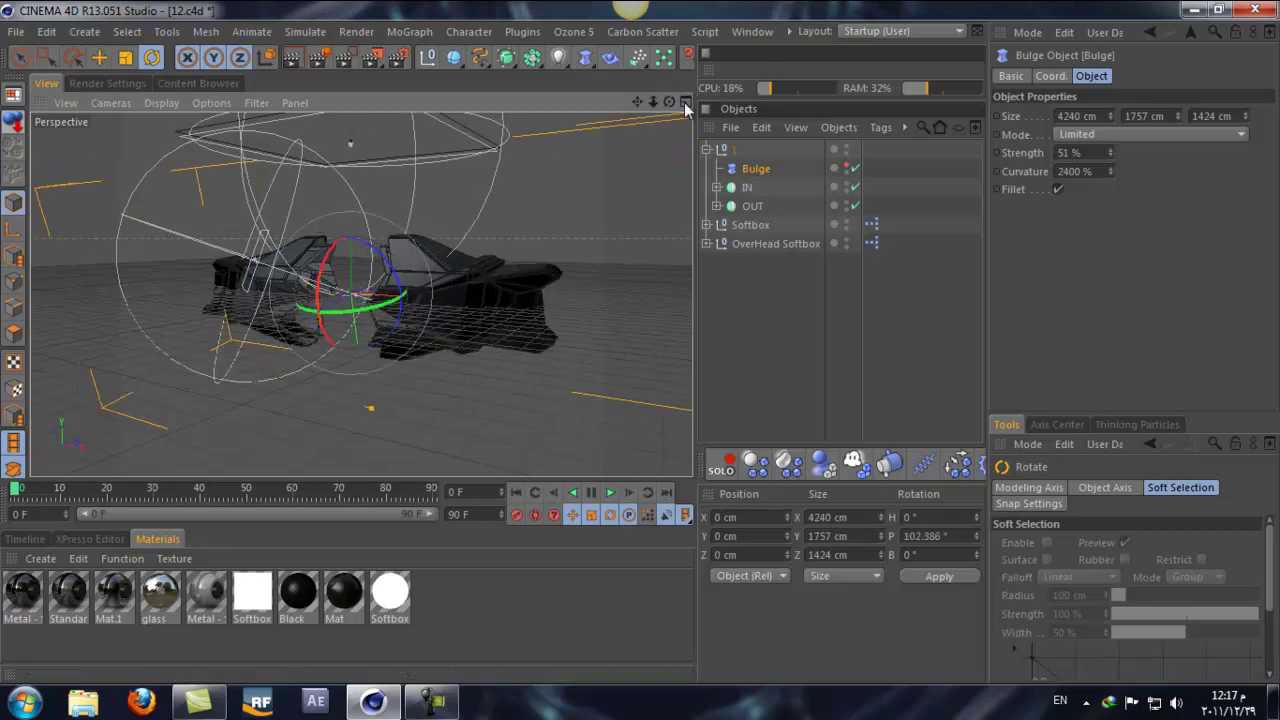
drag(660, 108, 396, 364)
drag(350, 302, 353, 259)
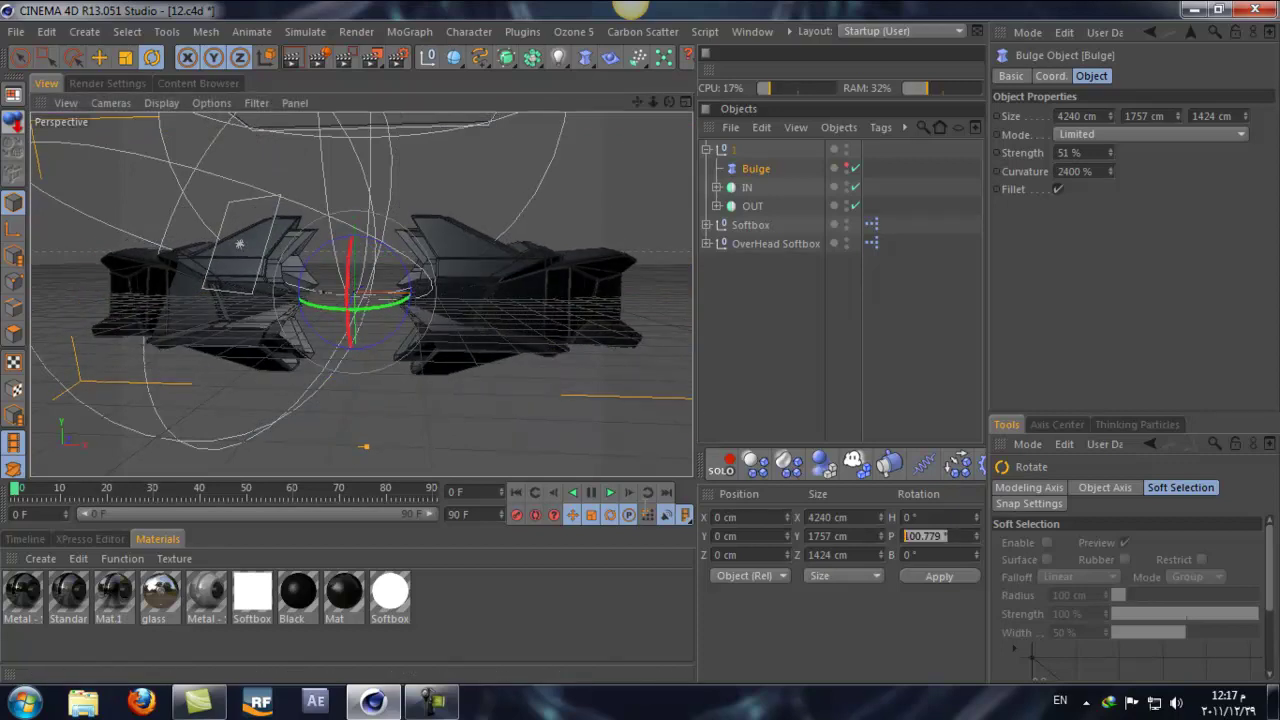
text(90)
key(Return)
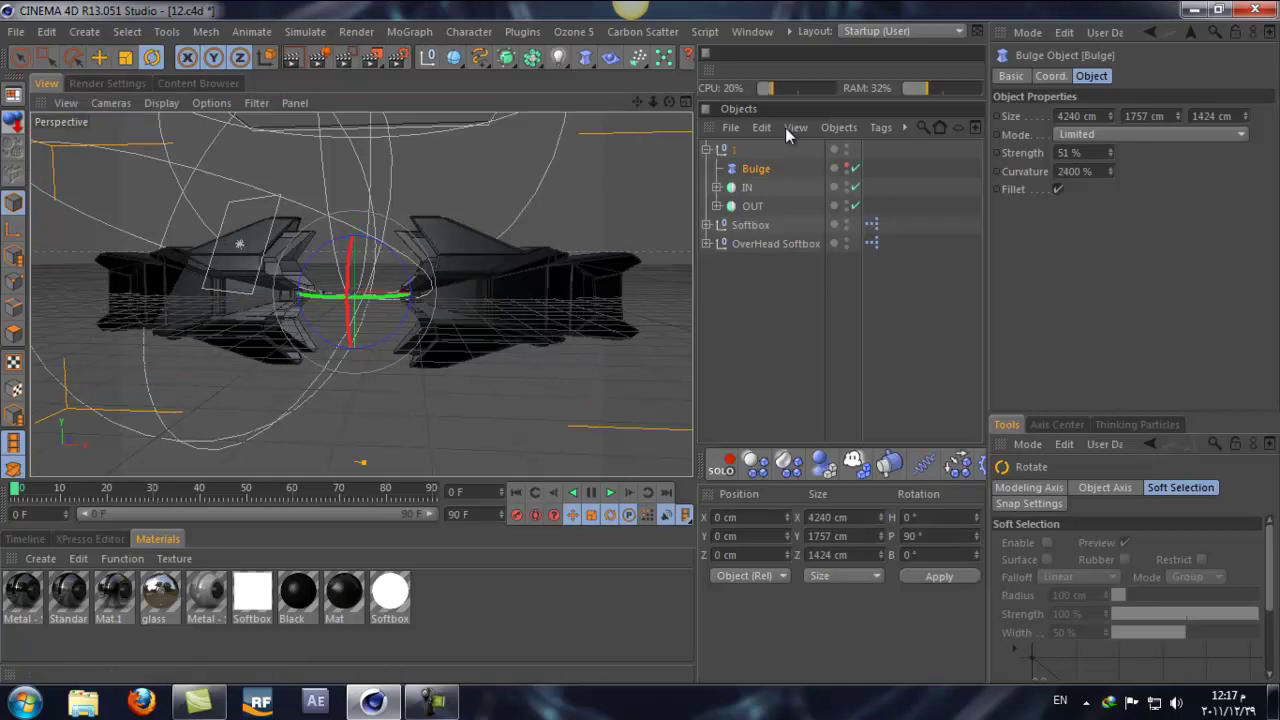
- Examine the Phong tags on the cubes under IN and OUT, then collapse the hierarchy and deselect everything
click(716, 187)
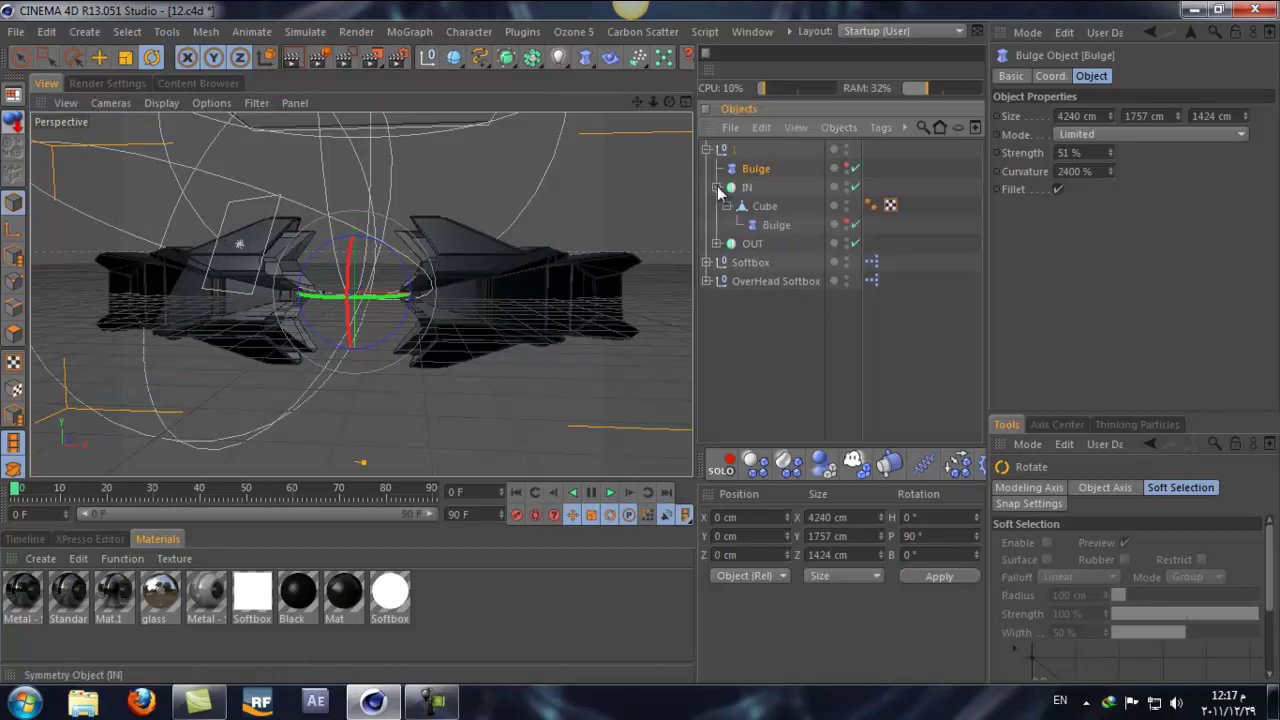
click(871, 205)
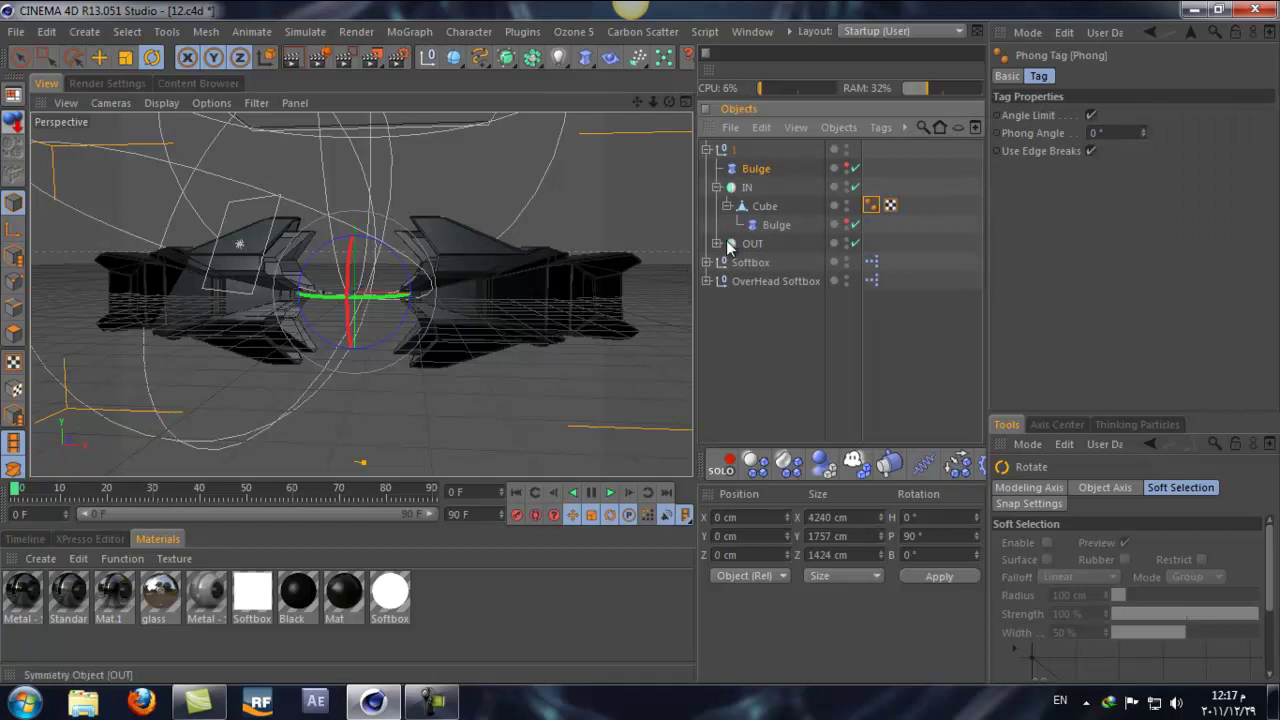
click(716, 243)
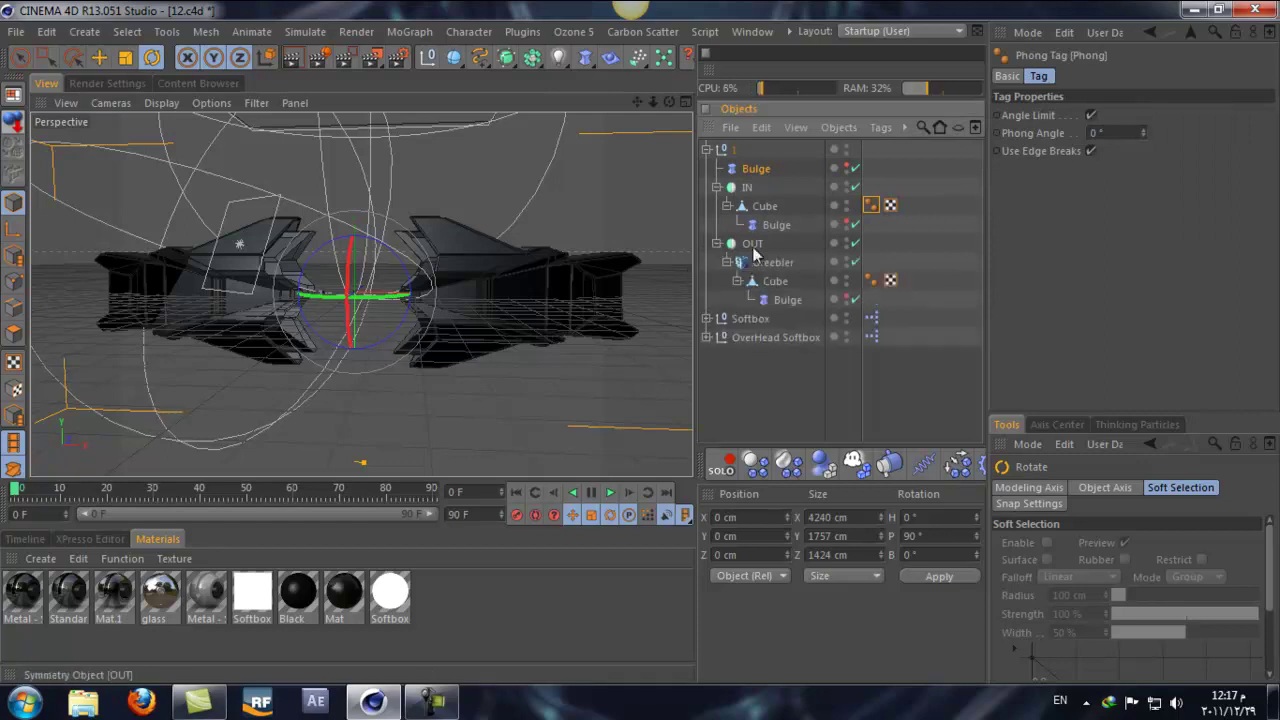
click(785, 299)
click(871, 280)
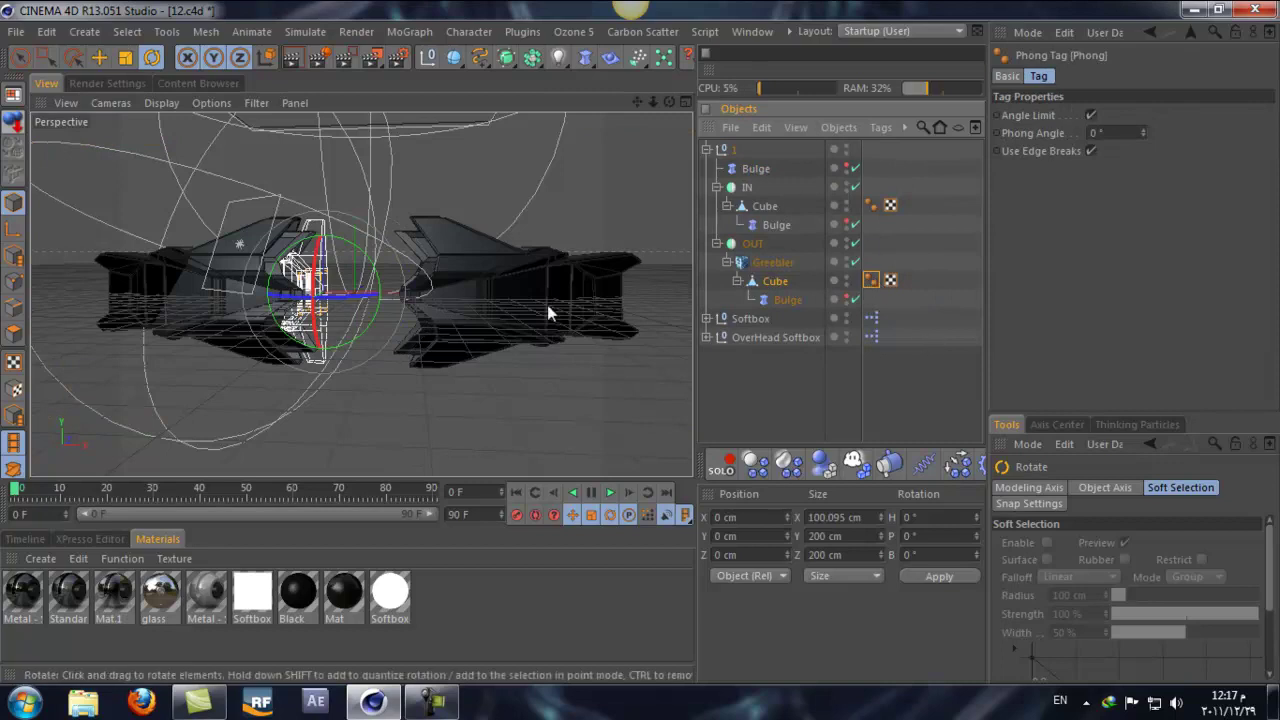
click(716, 243)
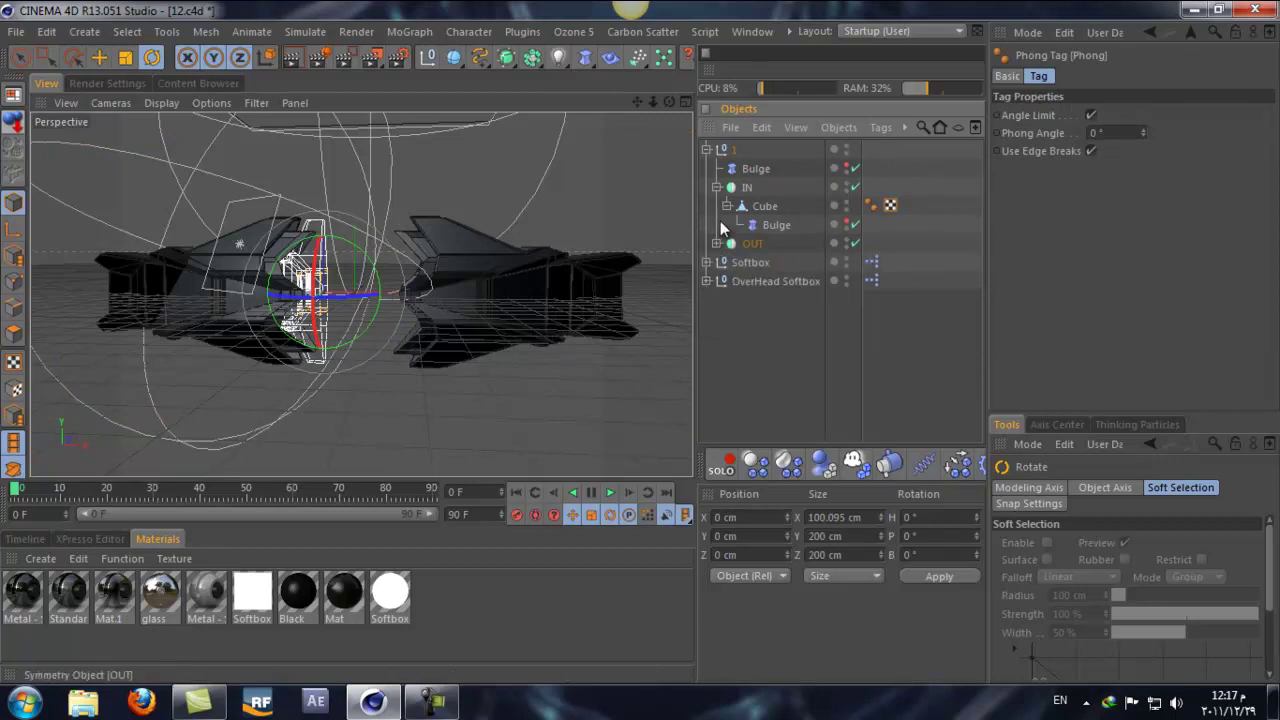
click(716, 188)
click(705, 150)
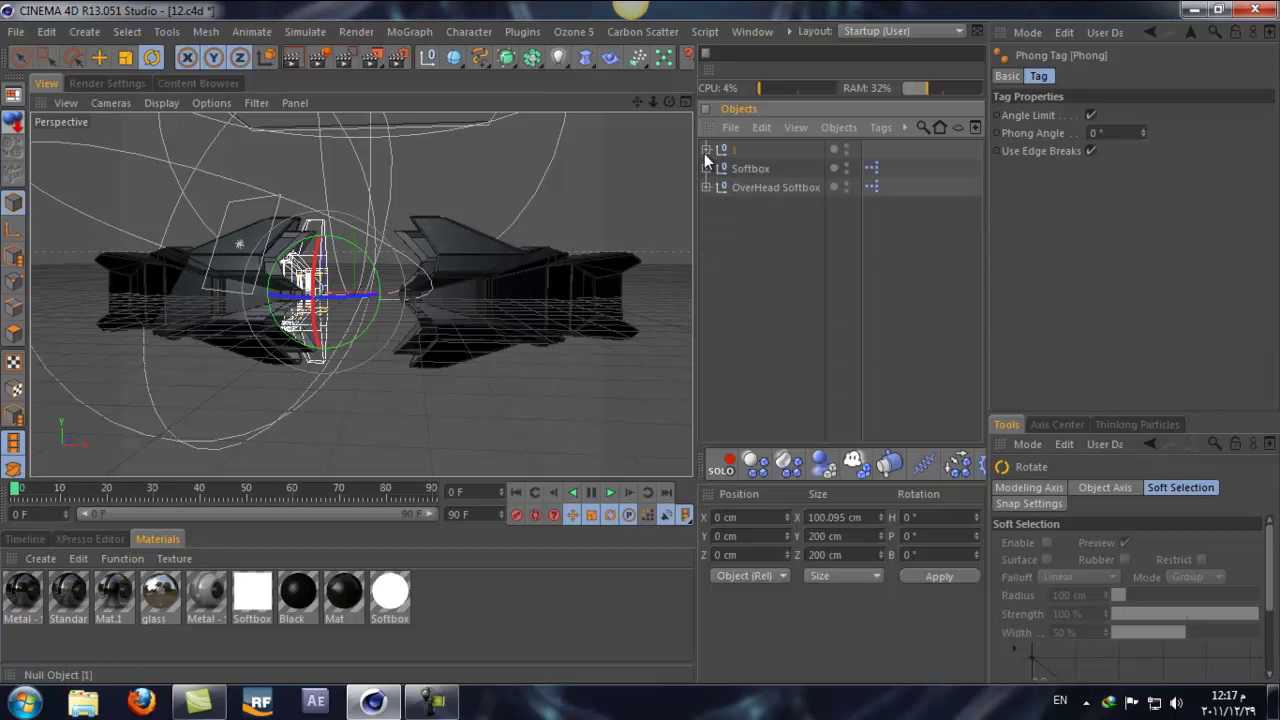
click(749, 271)
- Reduce the null 1 Bulge's strength to 44% and its curvature to 1825%, keeping Fillet enabled
drag(668, 102, 641, 350)
drag(668, 100, 641, 342)
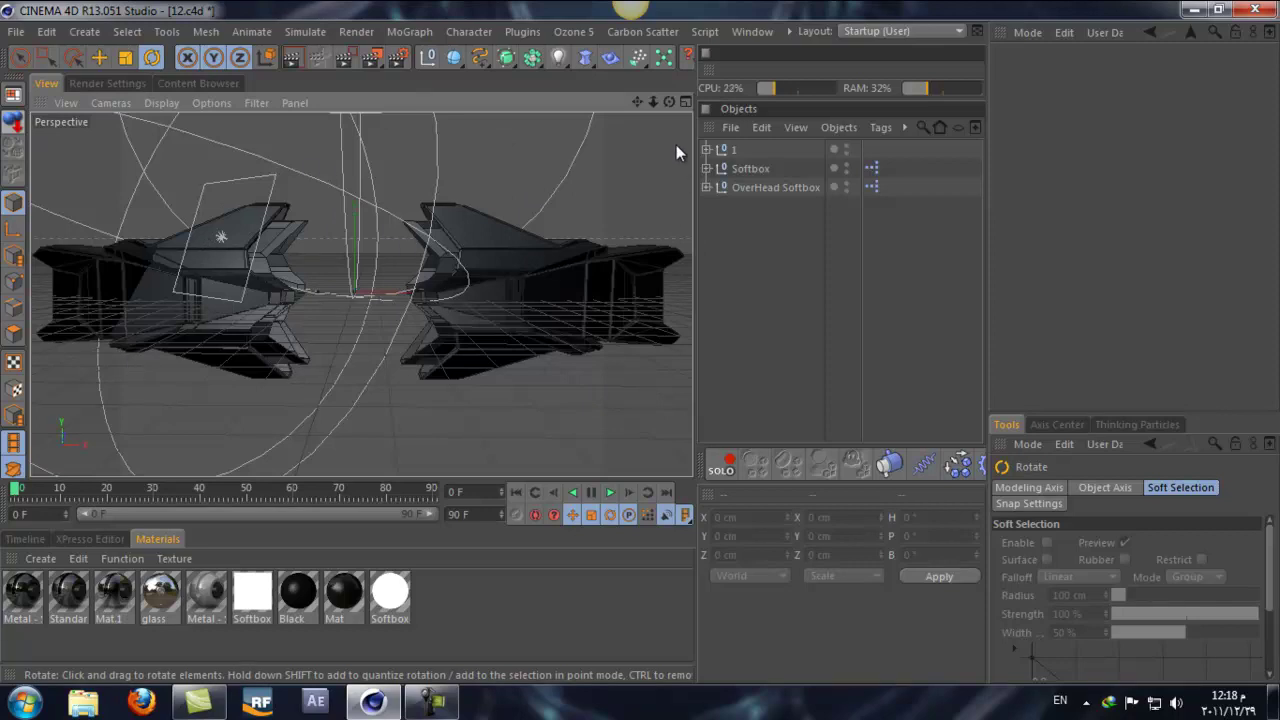
drag(668, 106, 640, 341)
click(736, 150)
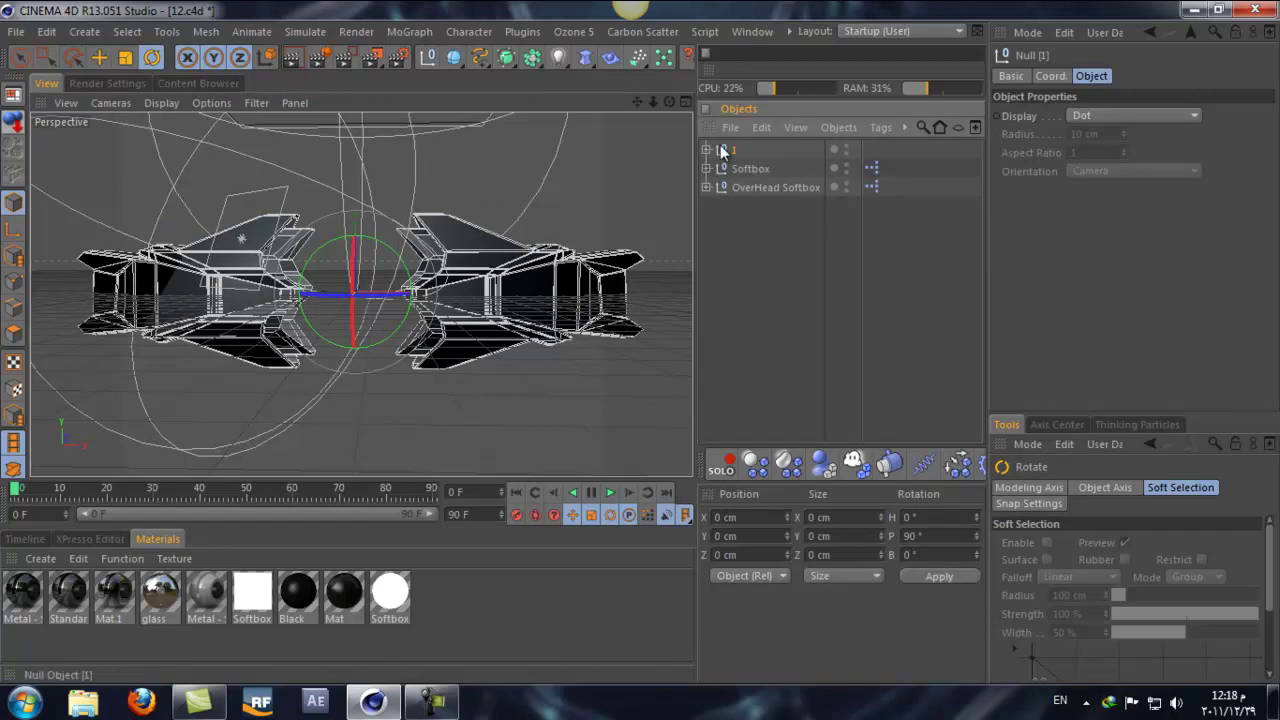
click(707, 149)
click(762, 172)
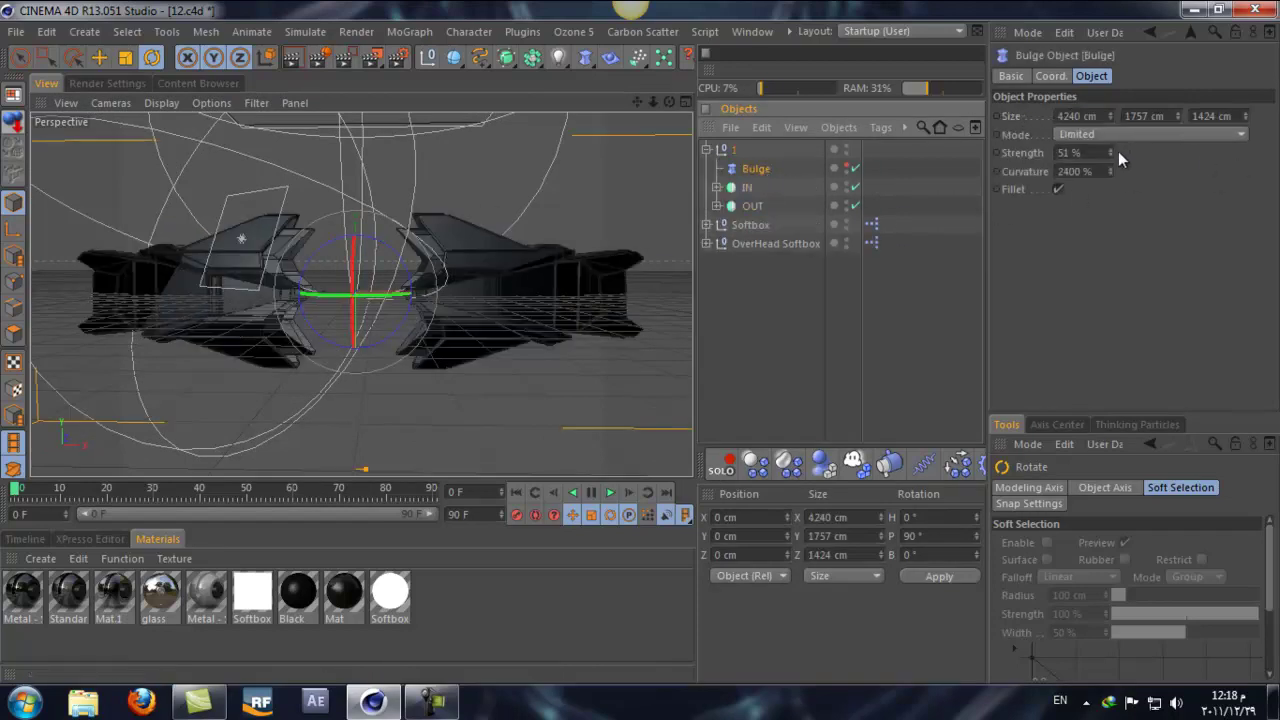
drag(1110, 153, 1107, 189)
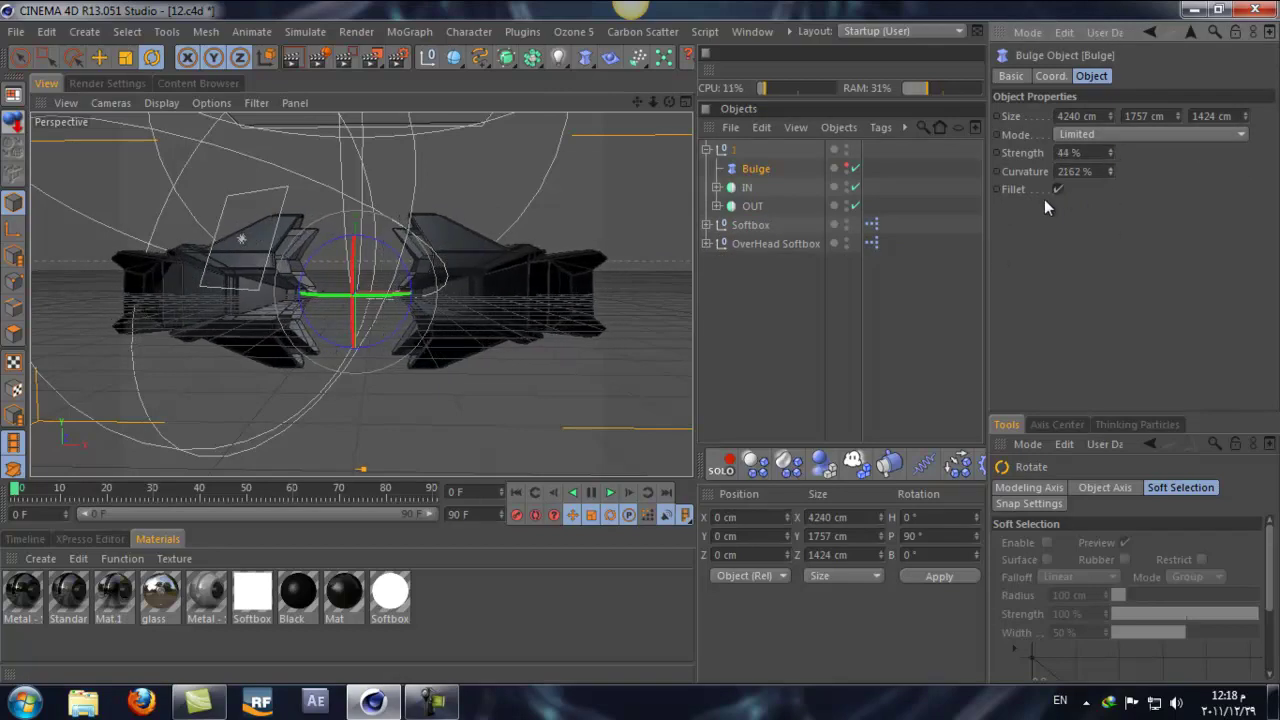
click(1060, 189)
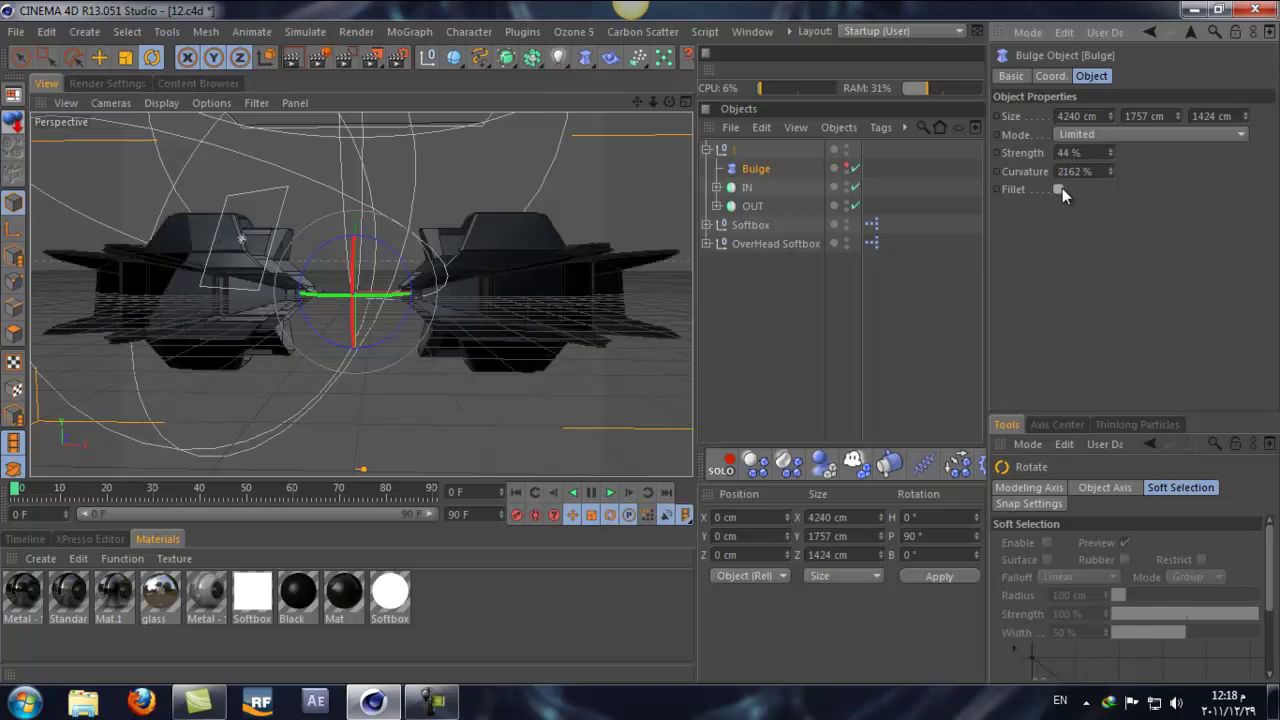
click(1060, 189)
mouse_move(1112, 163)
mouse_down()
mouse_move(1112, 128)
mouse_move(1112, 206)
mouse_move(1113, 140)
mouse_up()
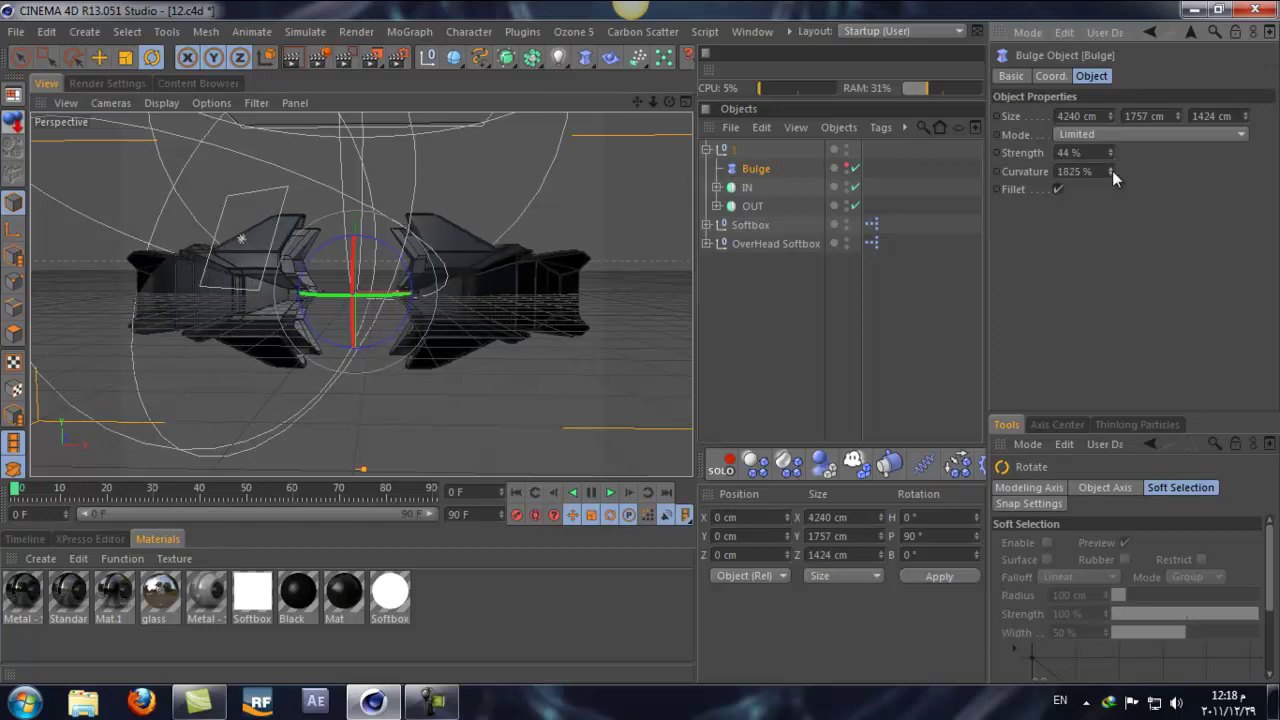
- Resize the Bulge in null 1 to 4668 cm in X and 2064 cm in Y
drag(668, 100, 641, 350)
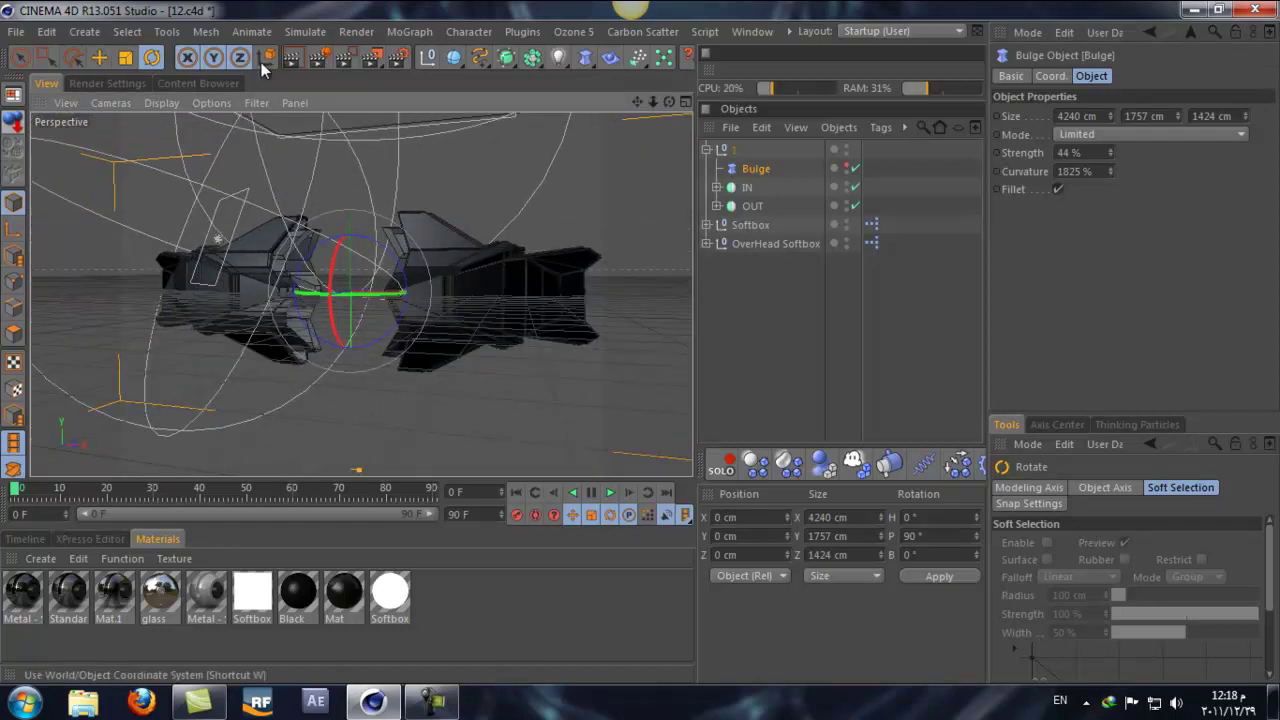
drag(669, 101, 640, 342)
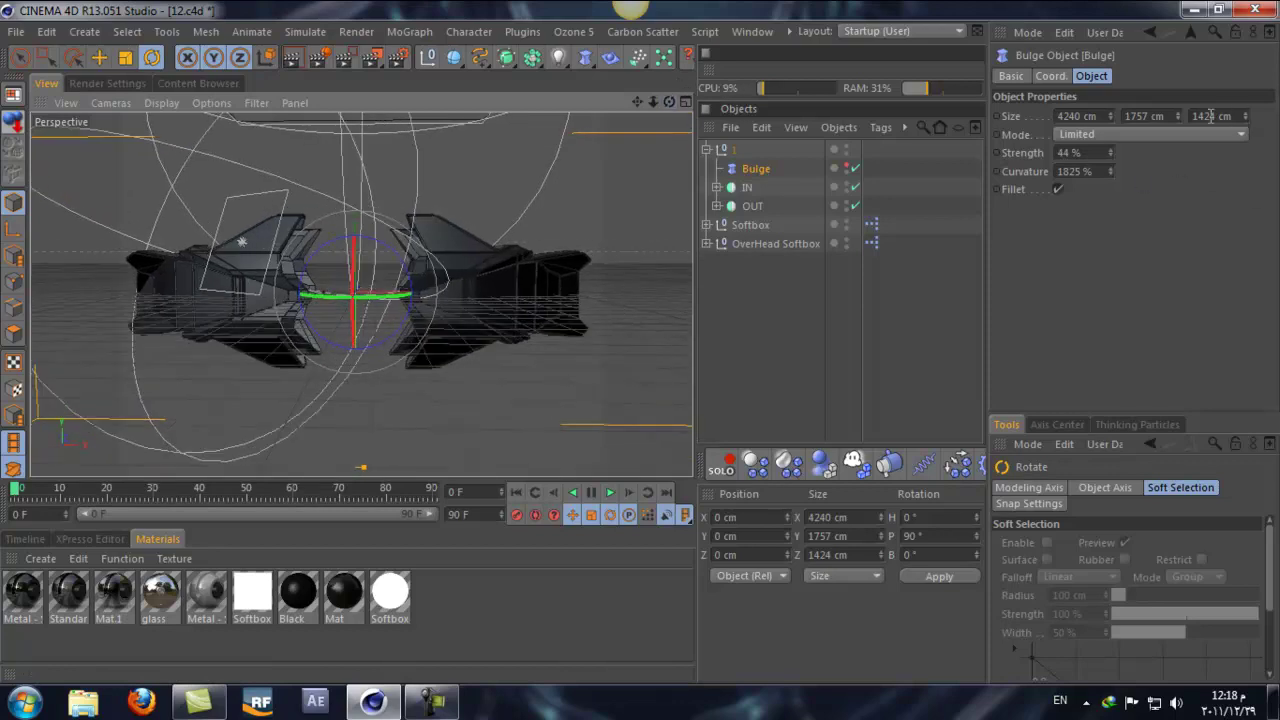
drag(1177, 116, 1182, 28)
drag(1134, 376, 1178, 113)
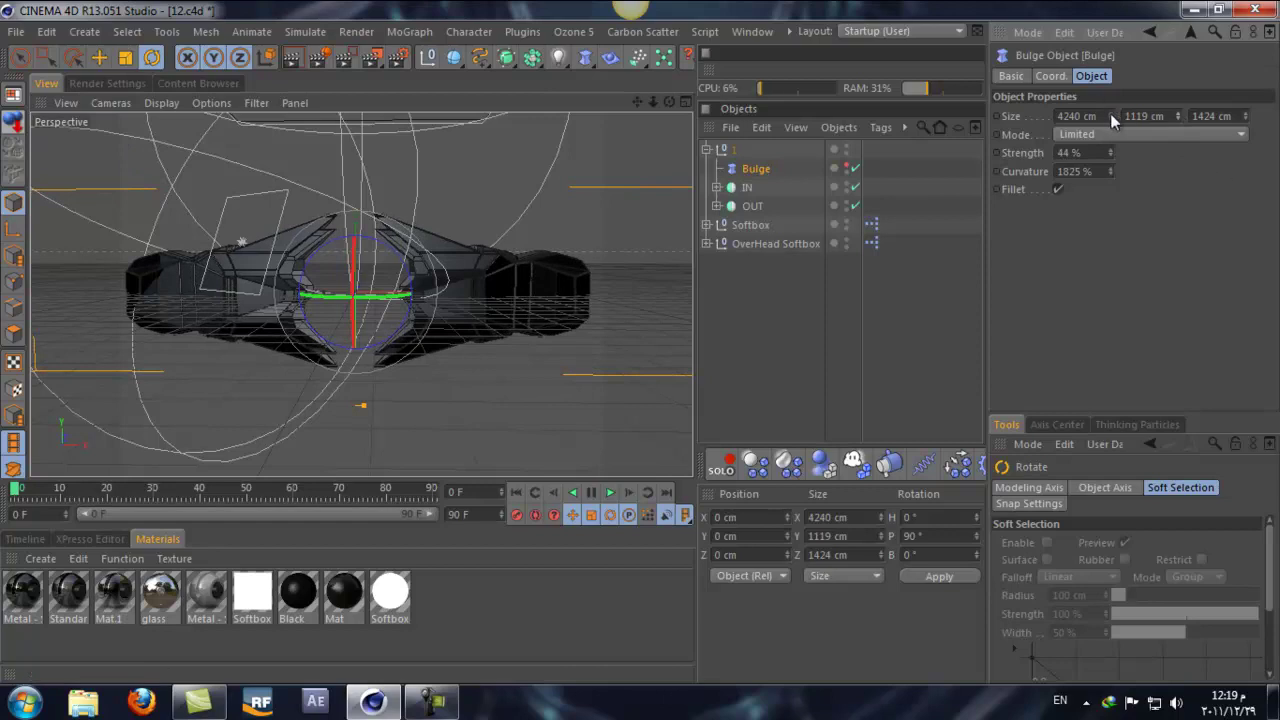
drag(1114, 114, 1183, 95)
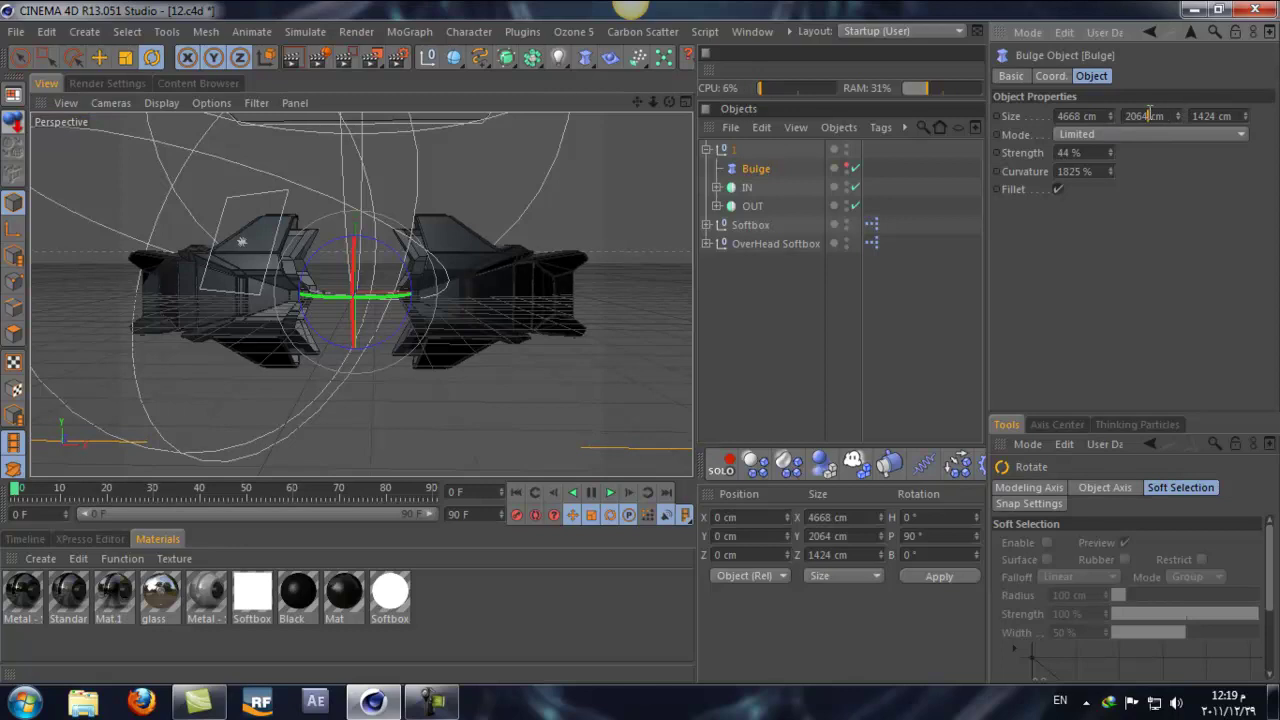
- Try a Bulge Y size of 1000 cm, settle on 1400 cm, and collapse null 1
text(000)
key(Return)
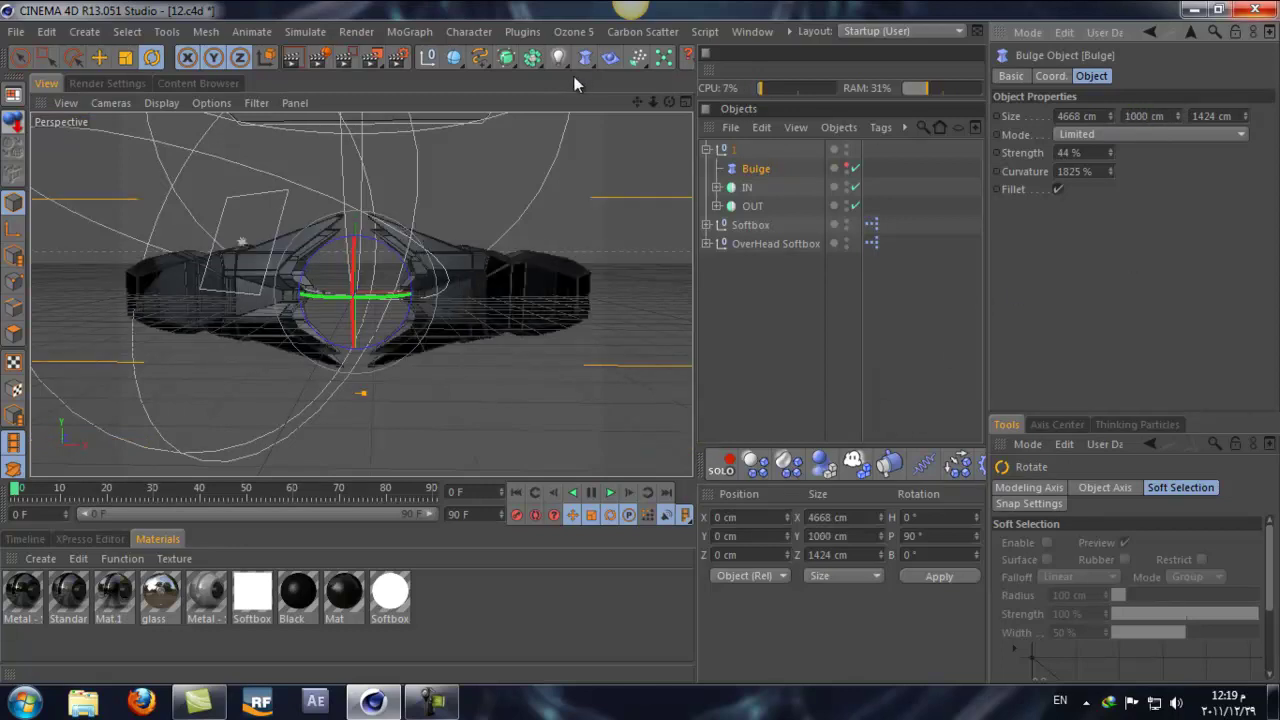
drag(670, 100, 665, 330)
text(14)
key(Return)
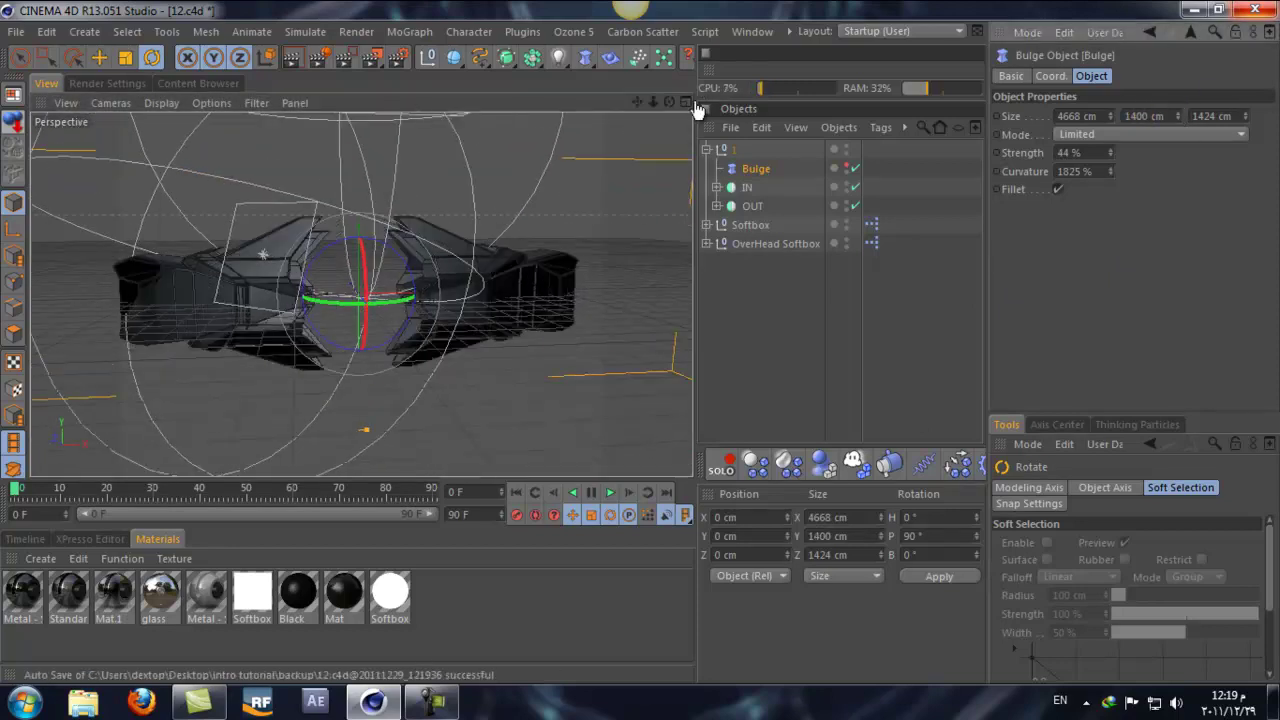
drag(669, 102, 395, 170)
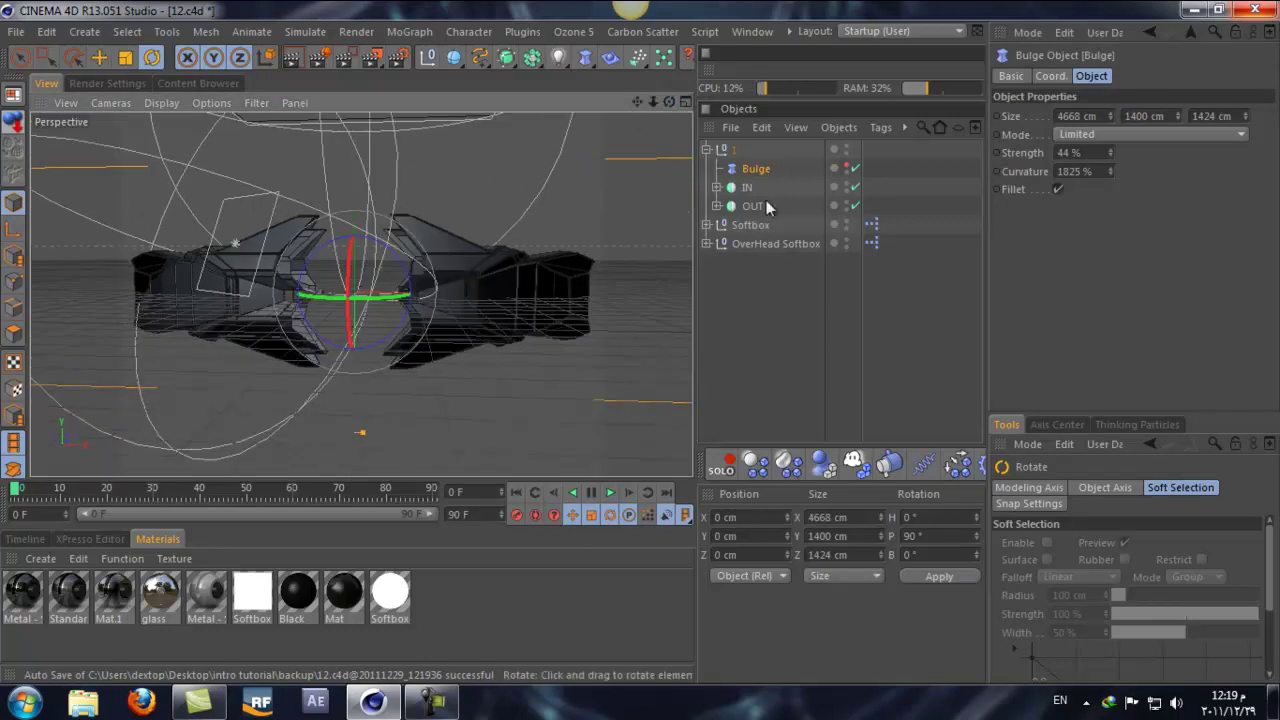
click(707, 150)
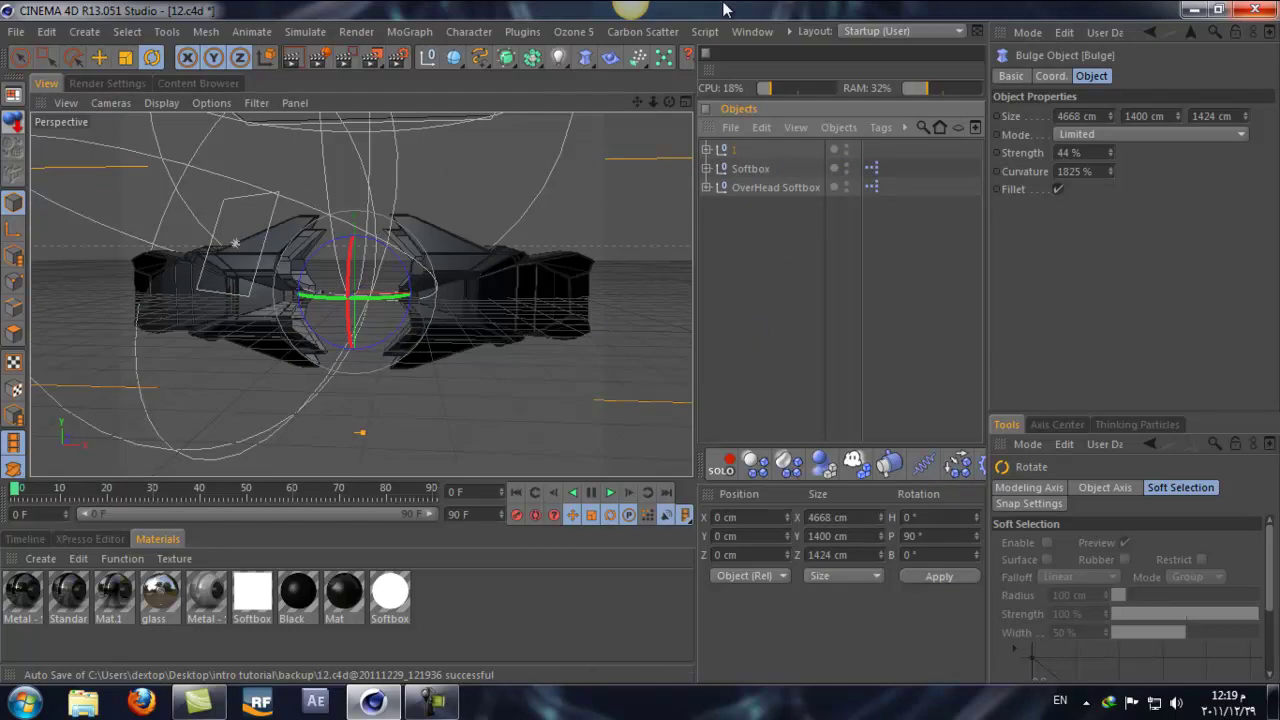
drag(669, 102, 641, 344)
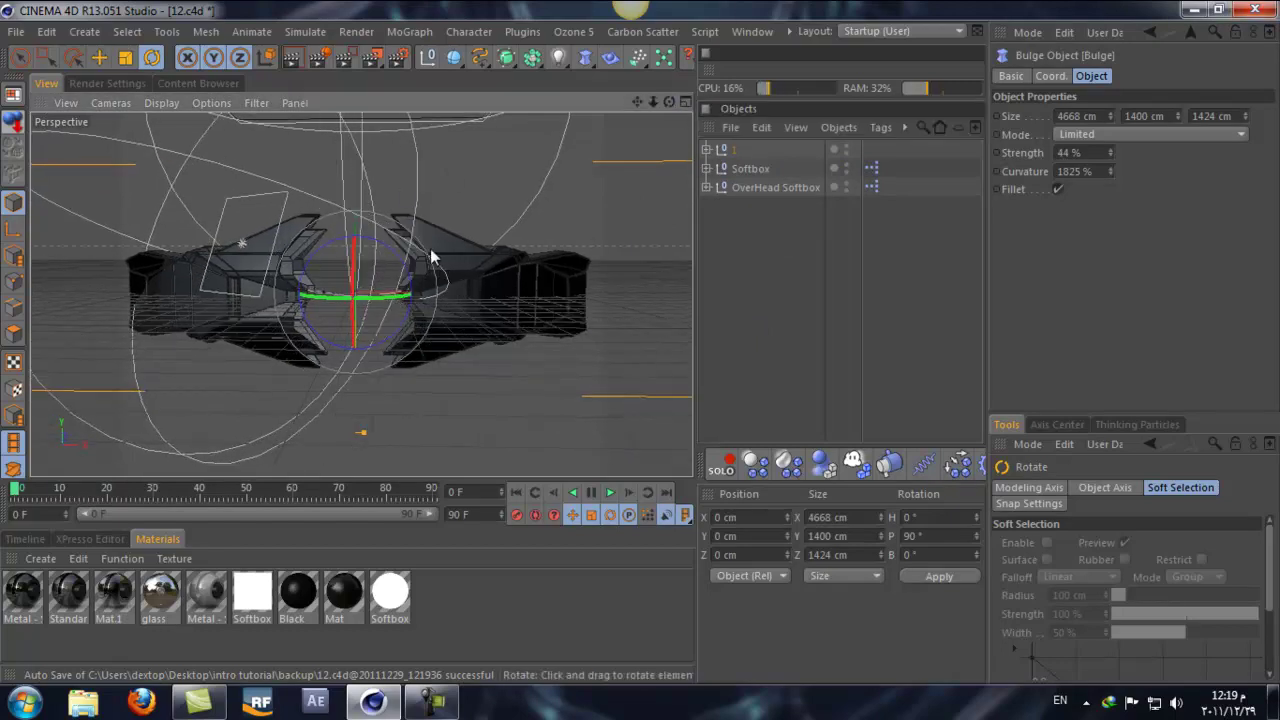
- Add an n-Side spline with six sides at the centre of the mirrored model
click(473, 58)
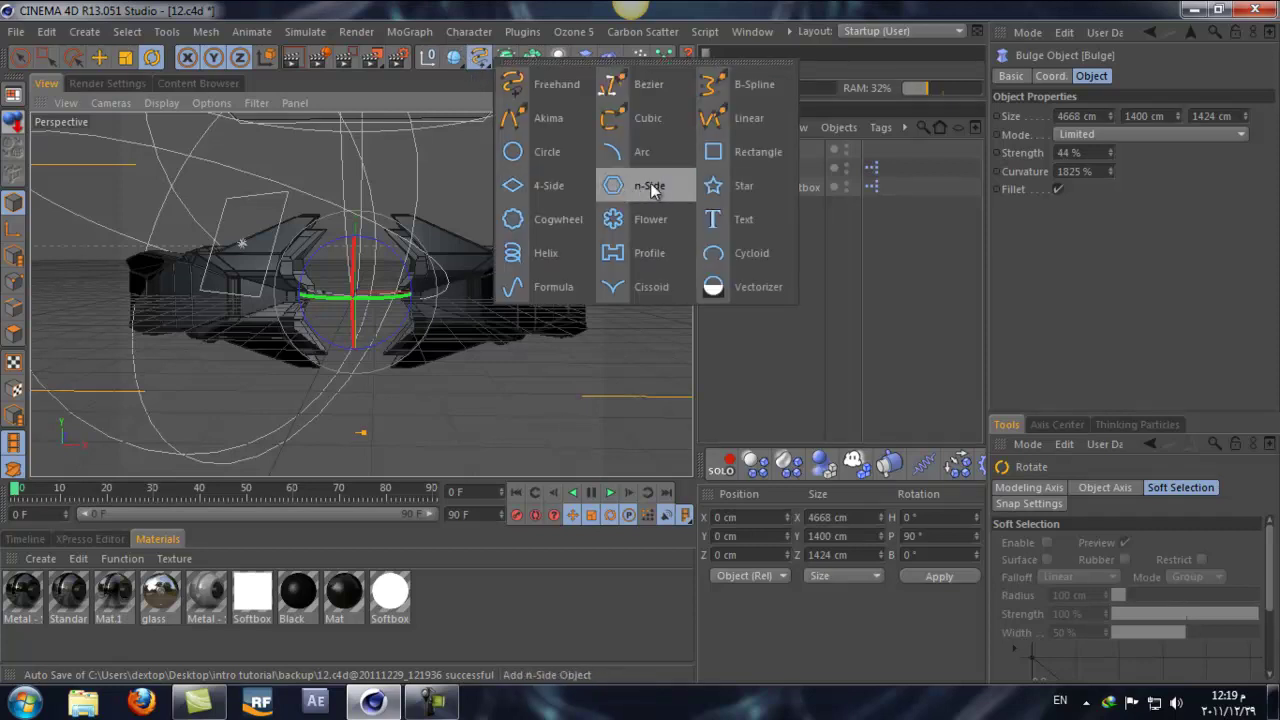
click(625, 185)
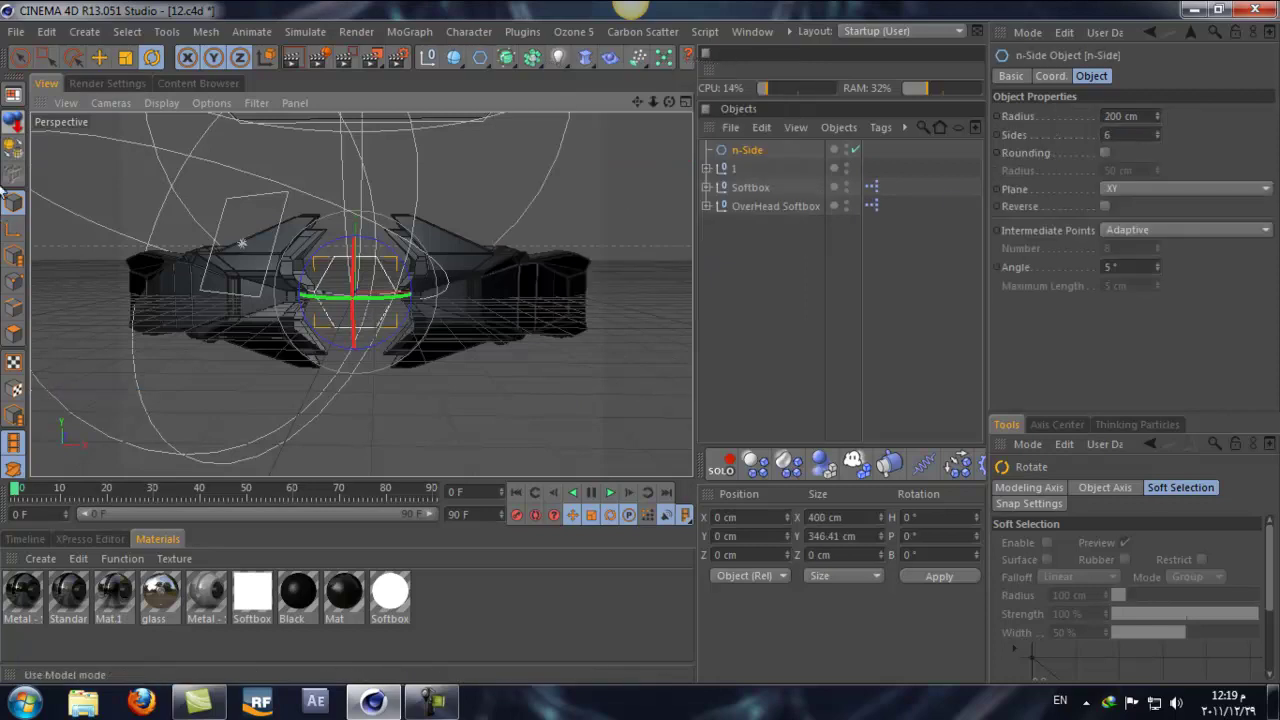
click(12, 125)
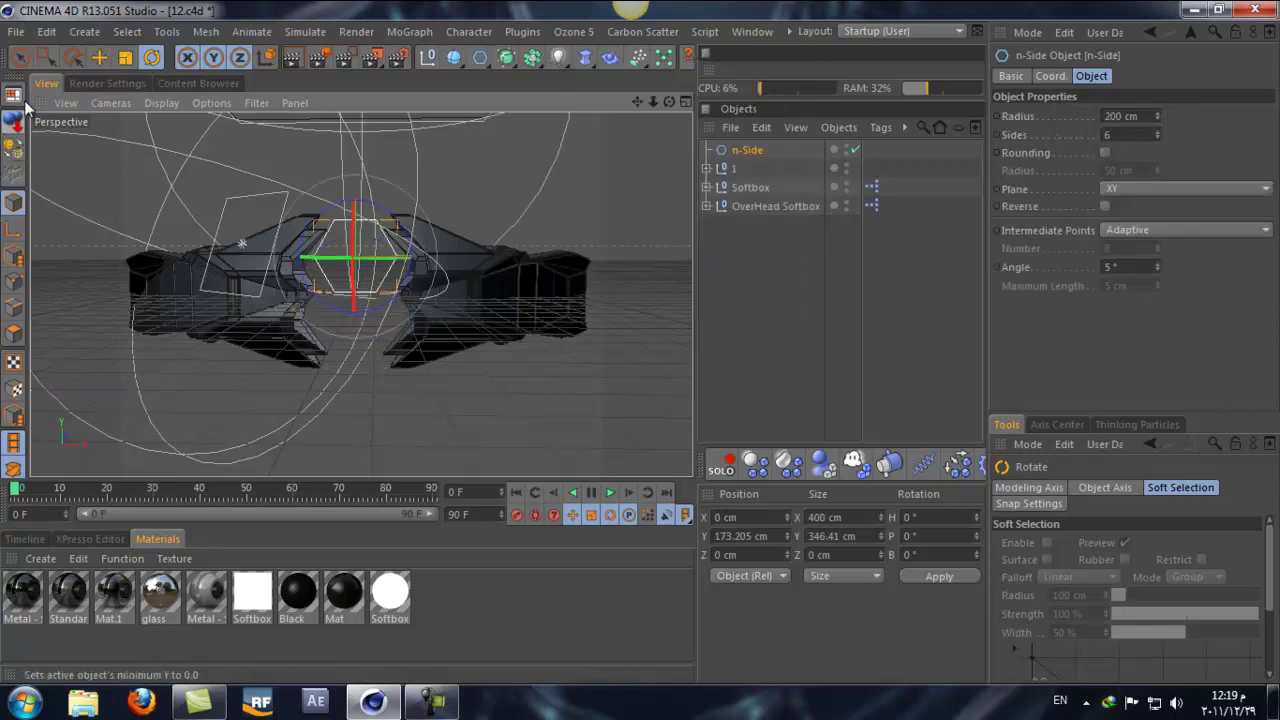
click(16, 31)
mouse_move(46, 31)
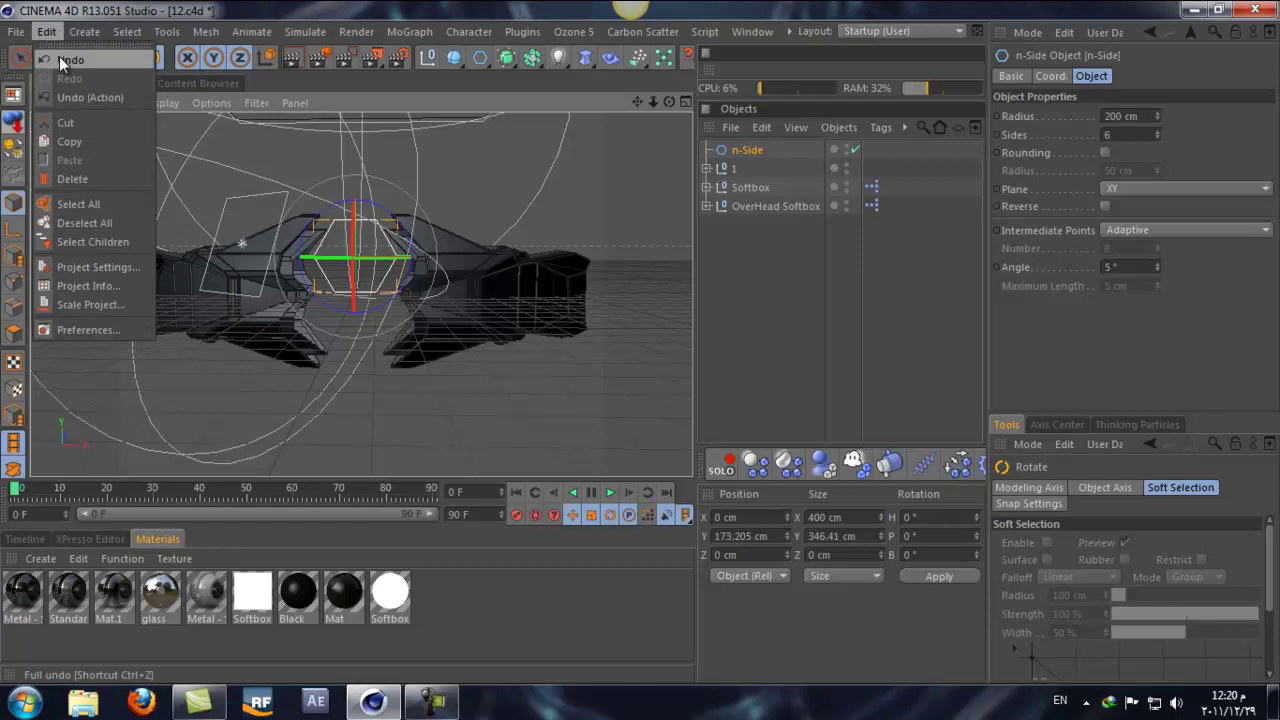
click(59, 56)
- Make the n-Side spline editable and scale it up to about 593 cm by 484 cm
click(13, 94)
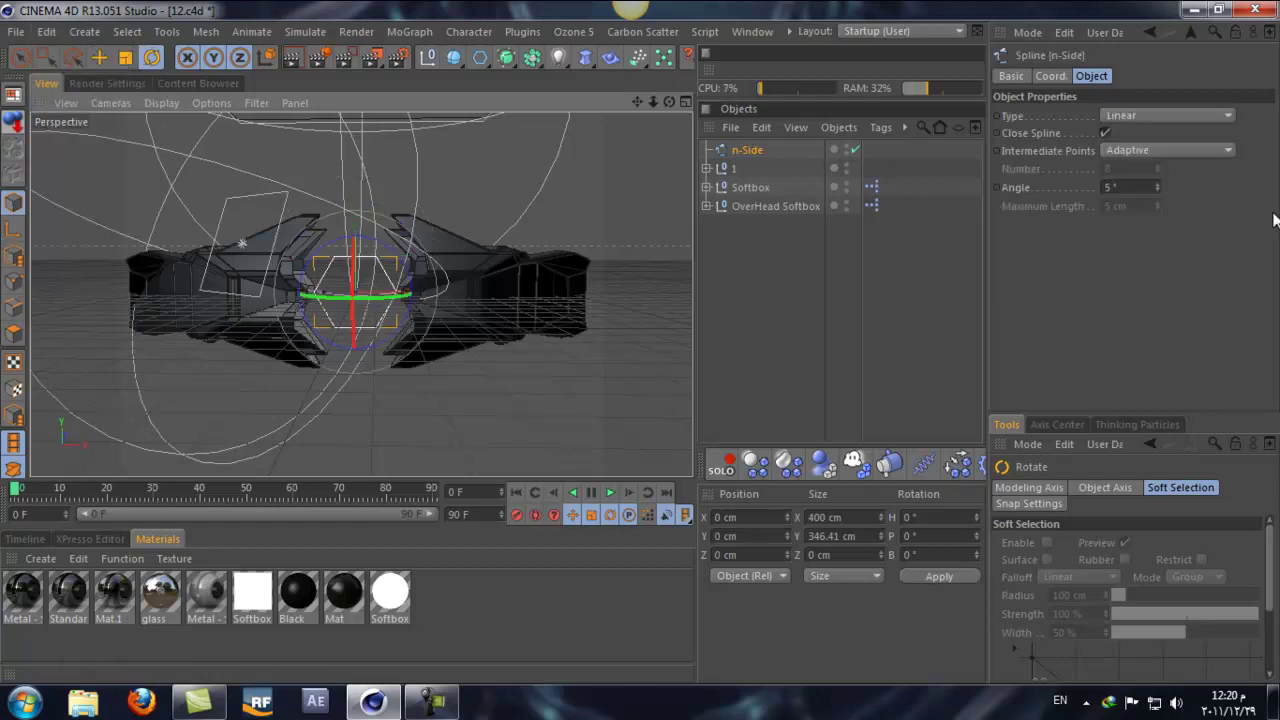
click(125, 57)
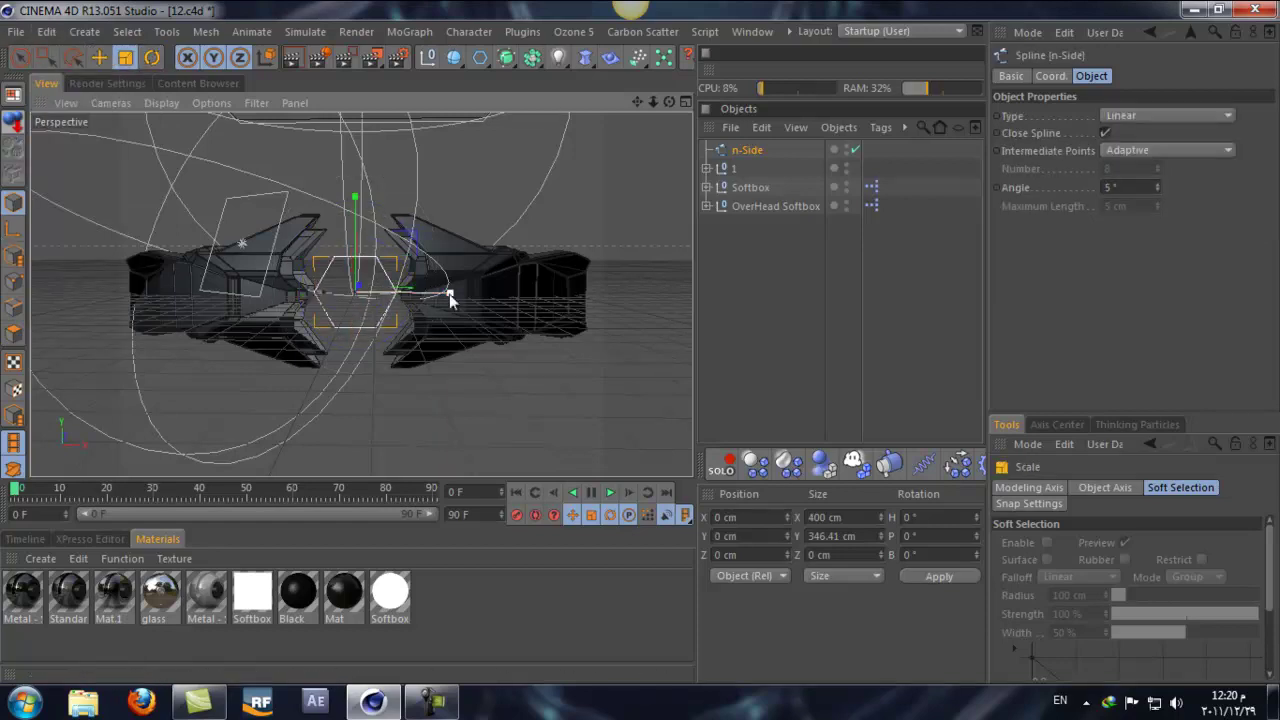
drag(450, 295, 491, 294)
drag(355, 197, 352, 161)
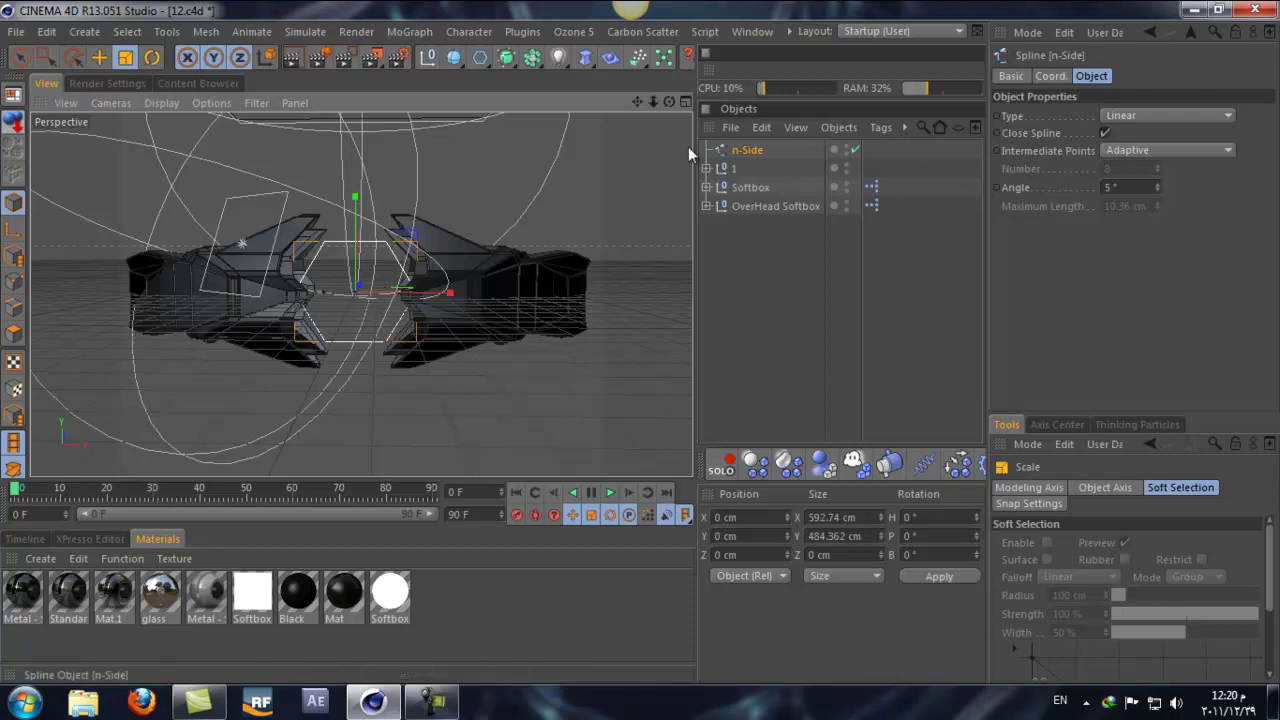
- Add a Rectangle spline at the centre and scale it down to 78 cm by 78 cm
click(481, 58)
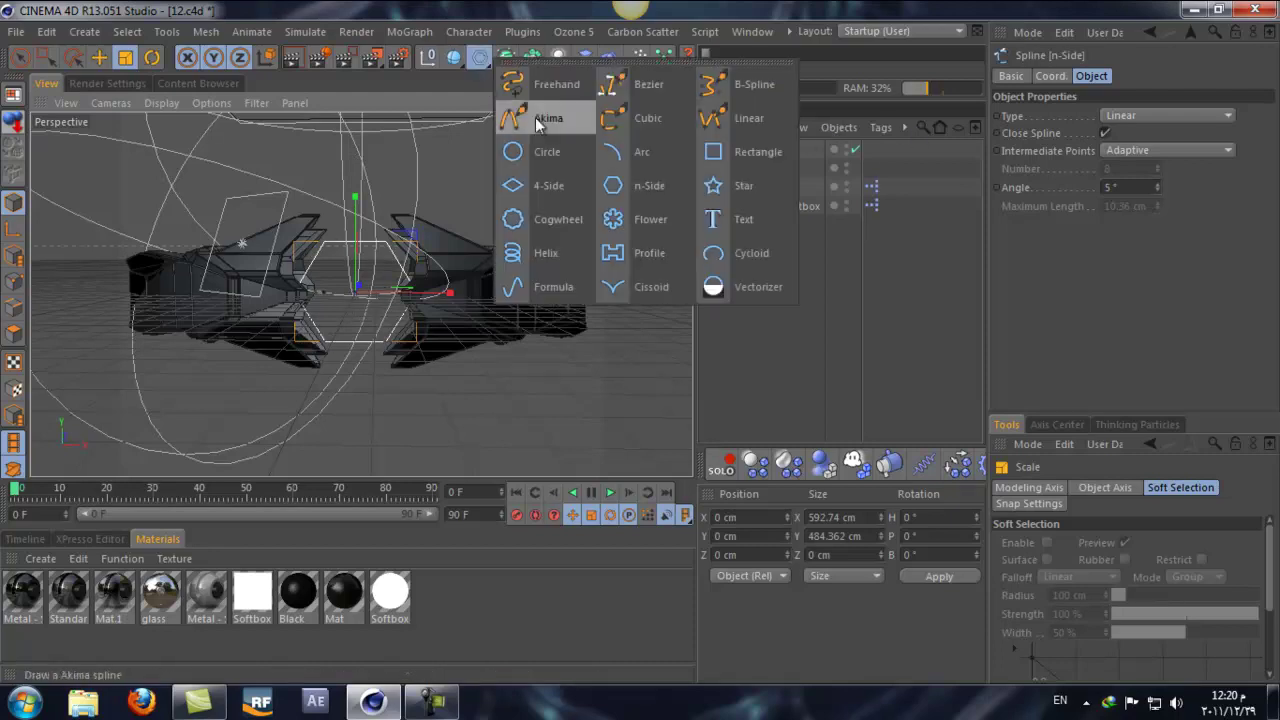
click(703, 151)
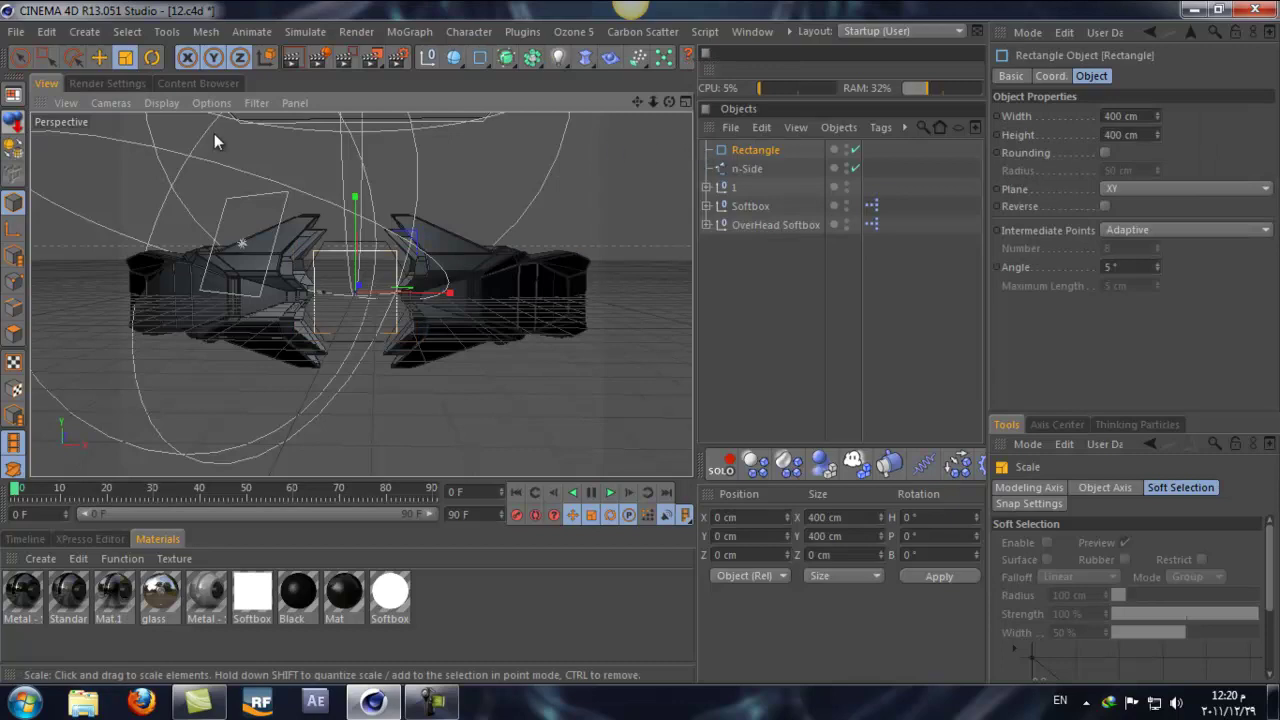
click(130, 57)
drag(207, 144, 637, 344)
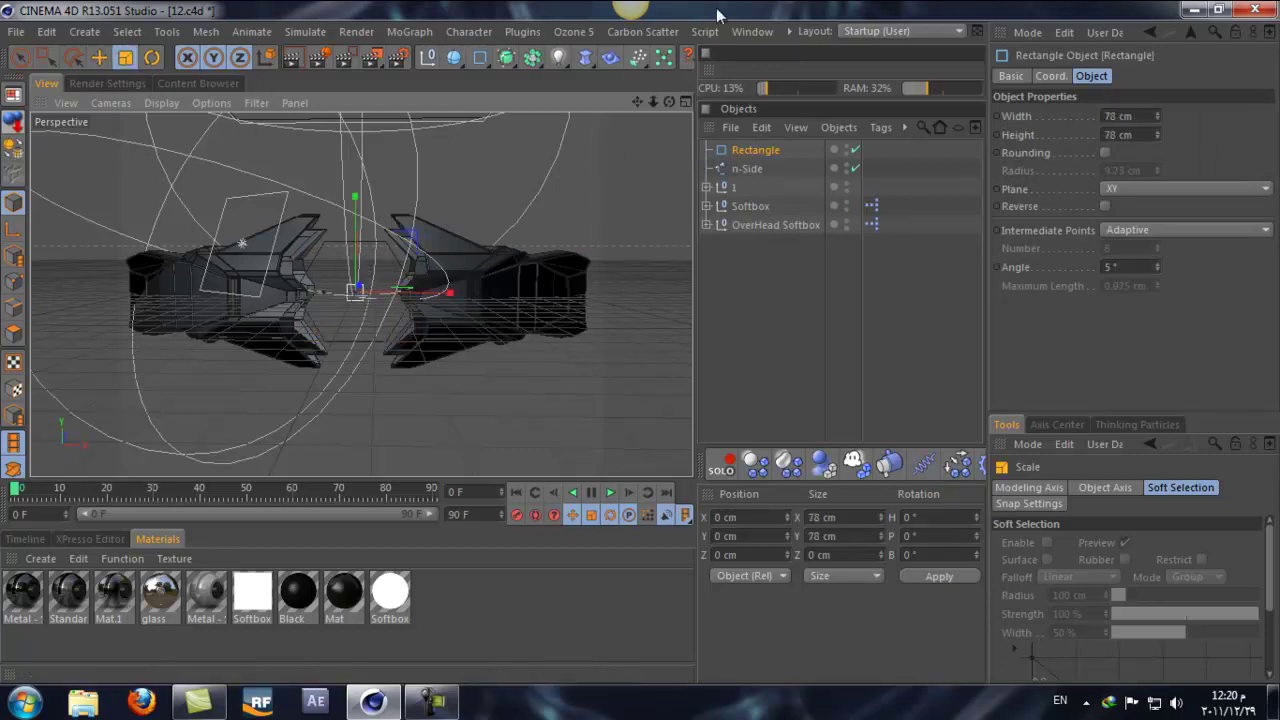
- Add a Sweep NURBS object and nest the Rectangle and n-Side splines under it to form the central frame
drag(503, 70, 540, 155)
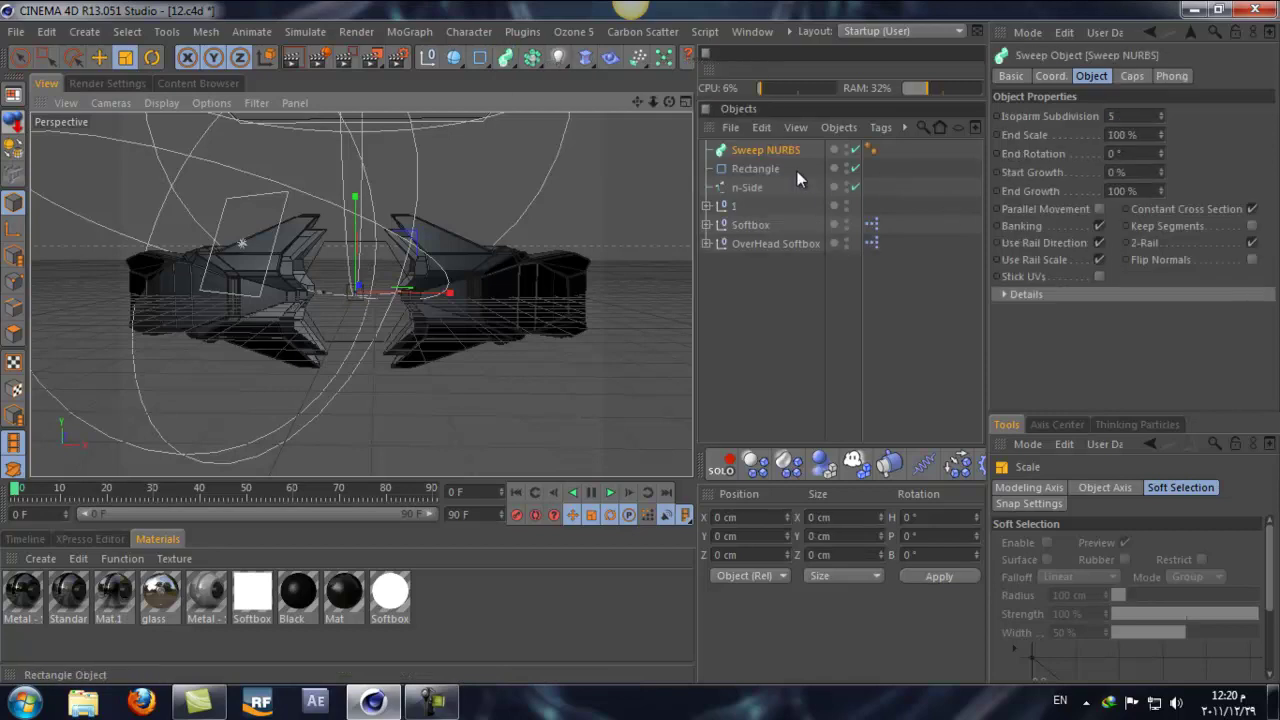
click(752, 170)
ctrl+click(750, 188)
drag(750, 188, 757, 145)
click(757, 150)
drag(669, 102, 641, 342)
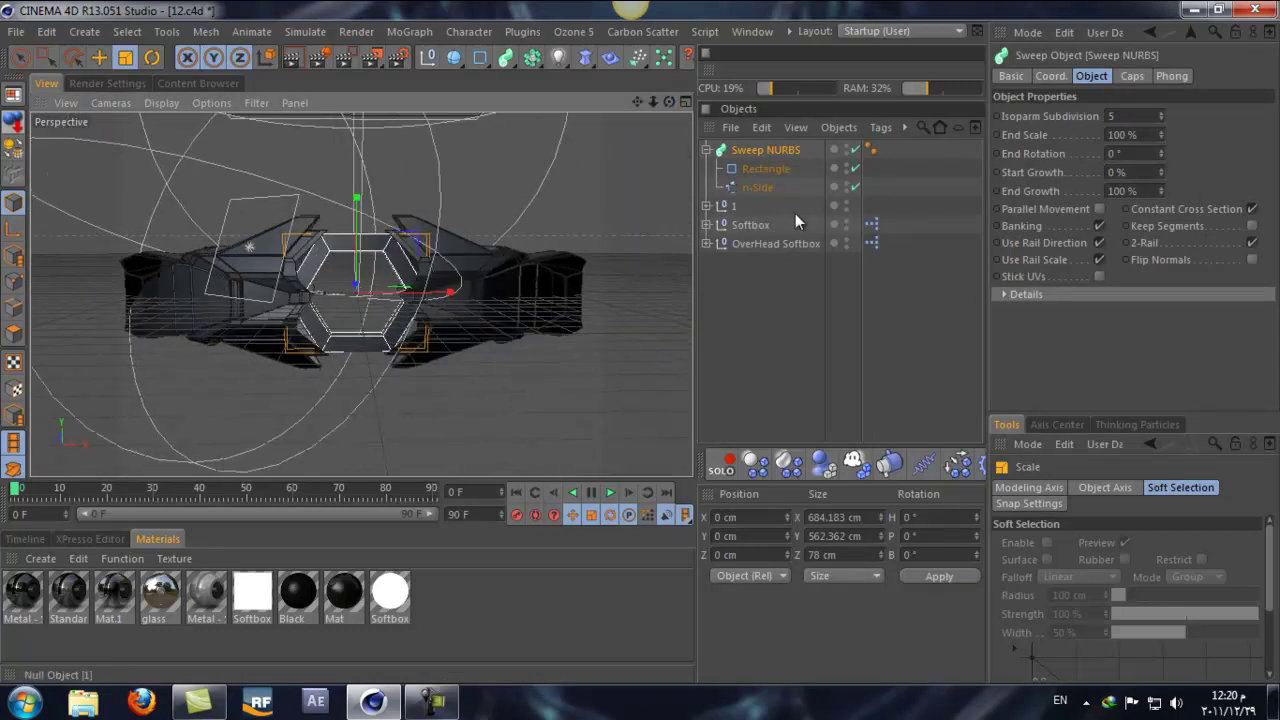
- Set the n-Side spline's intermediate points to Natural with a number of 3
click(769, 189)
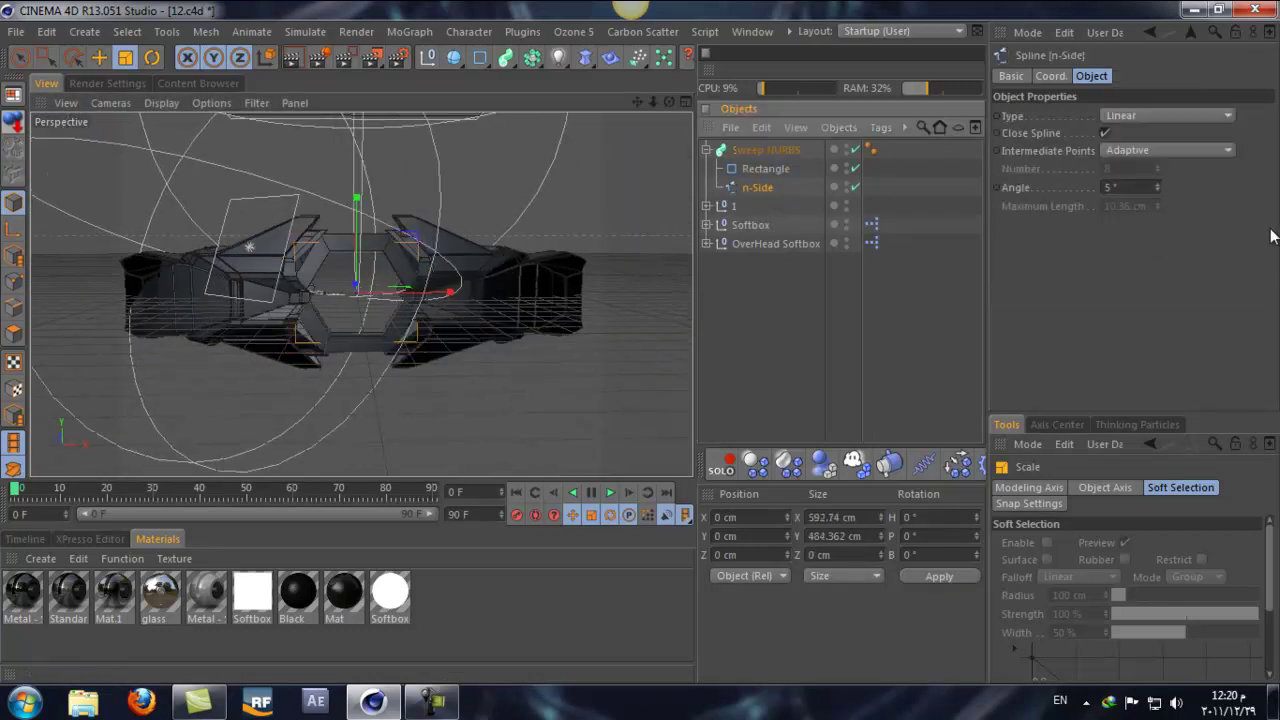
click(1125, 187)
text(10)
click(1140, 150)
click(1143, 187)
click(1140, 168)
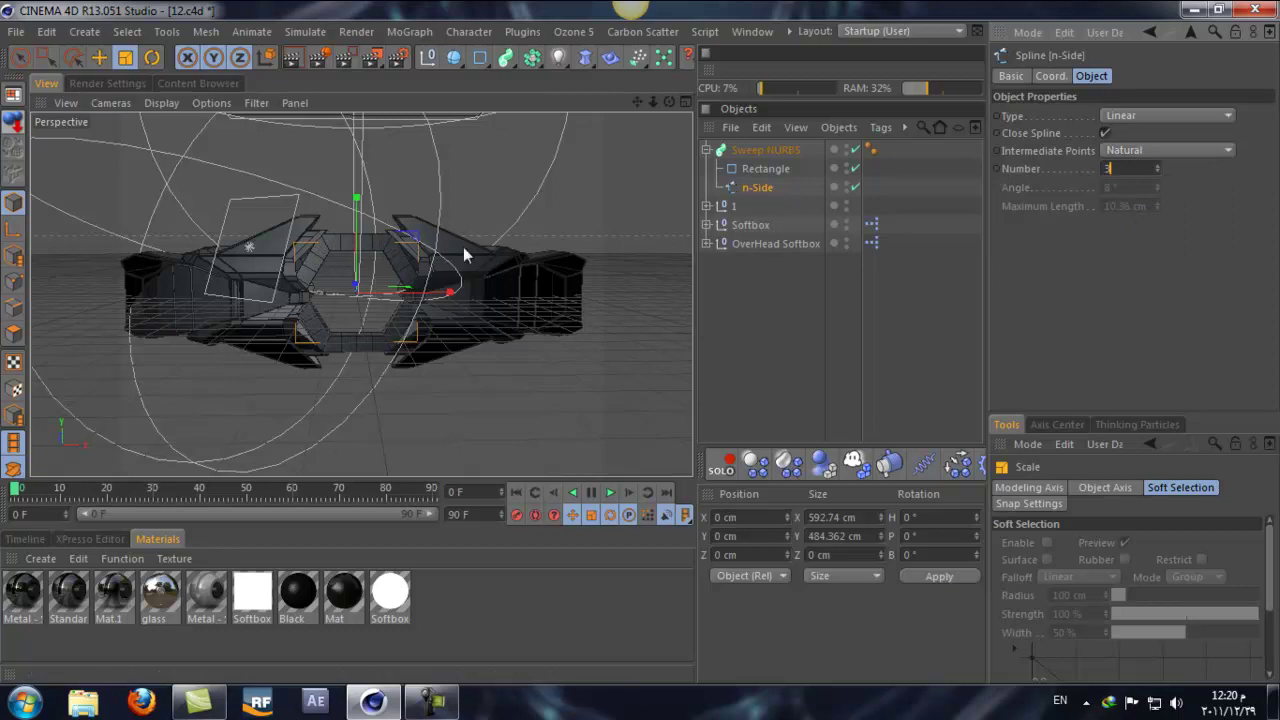
- Add a Greebler object and place the Sweep NURBS inside it
click(425, 31)
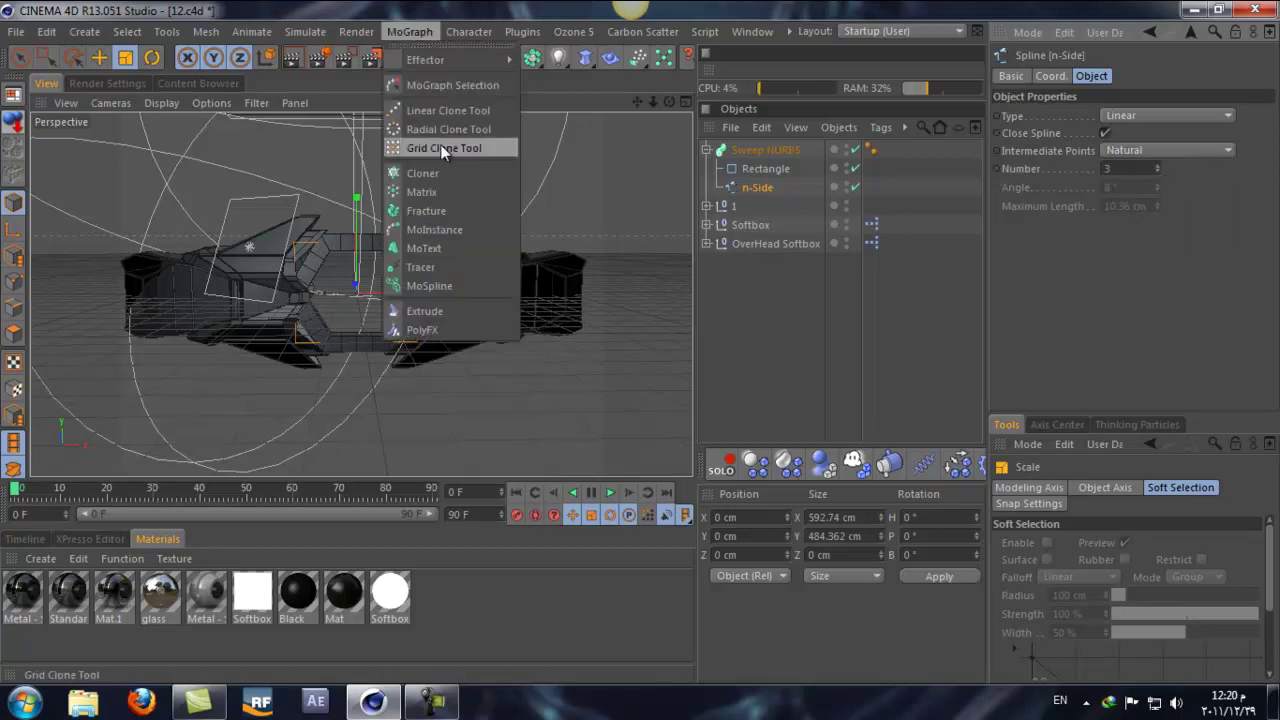
mouse_move(503, 34)
mouse_move(635, 132)
click(715, 138)
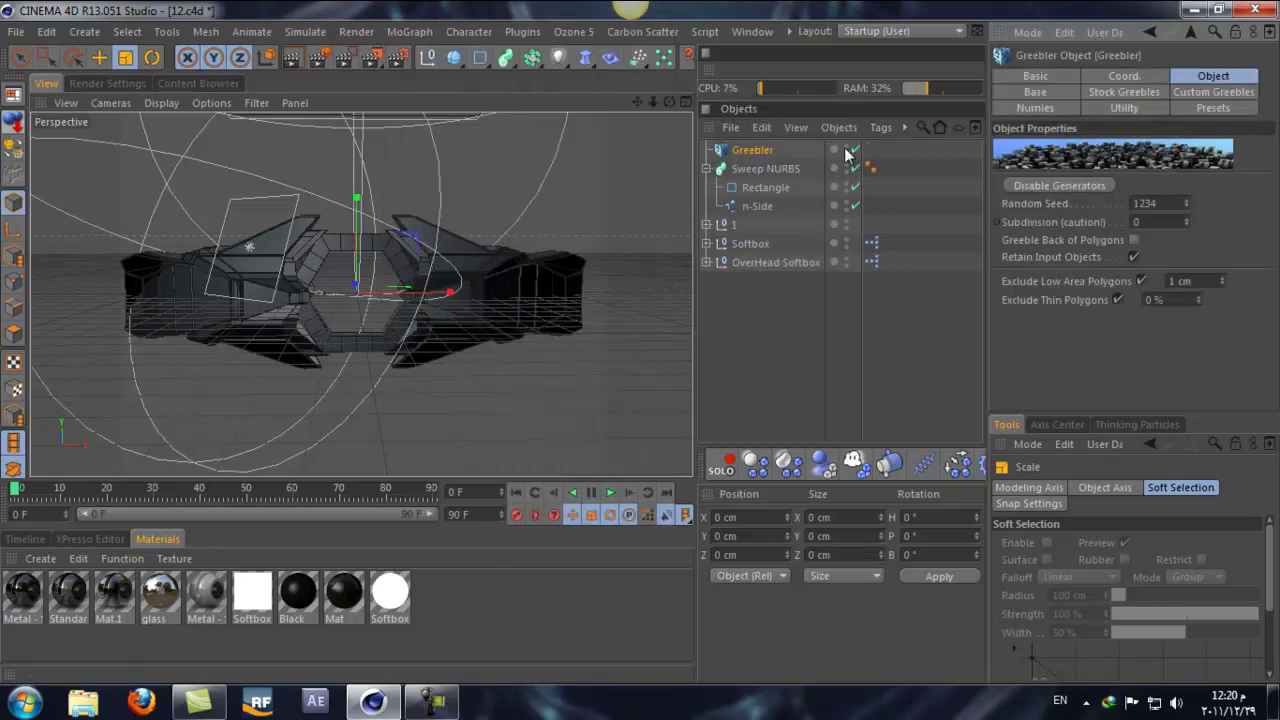
drag(766, 168, 756, 146)
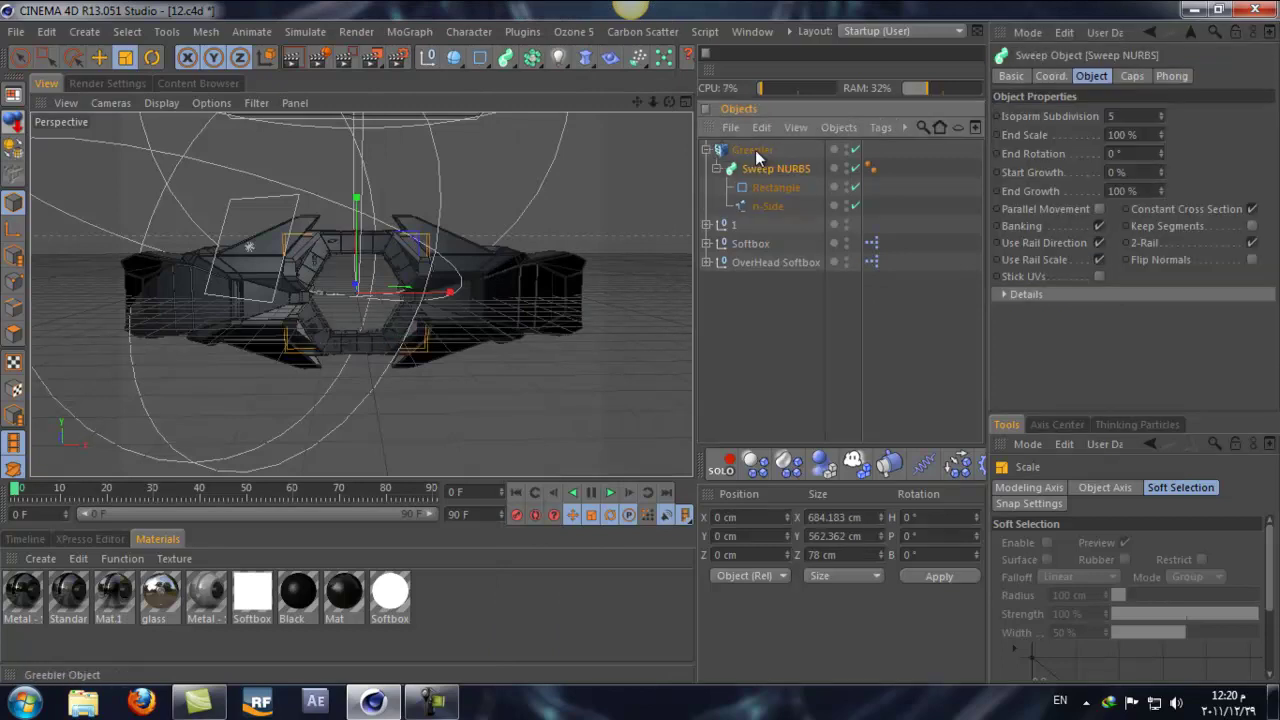
- Turn off stock greeble generation on the Greebler and deselect everything
click(1109, 96)
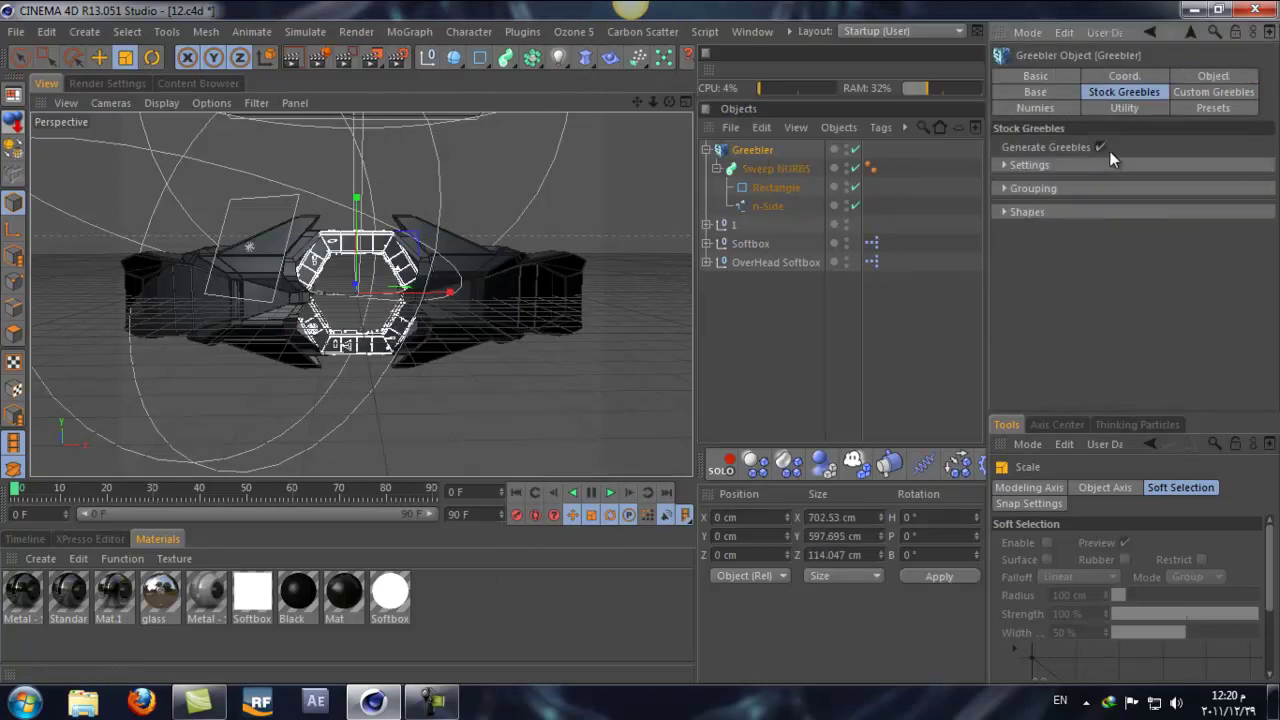
click(766, 309)
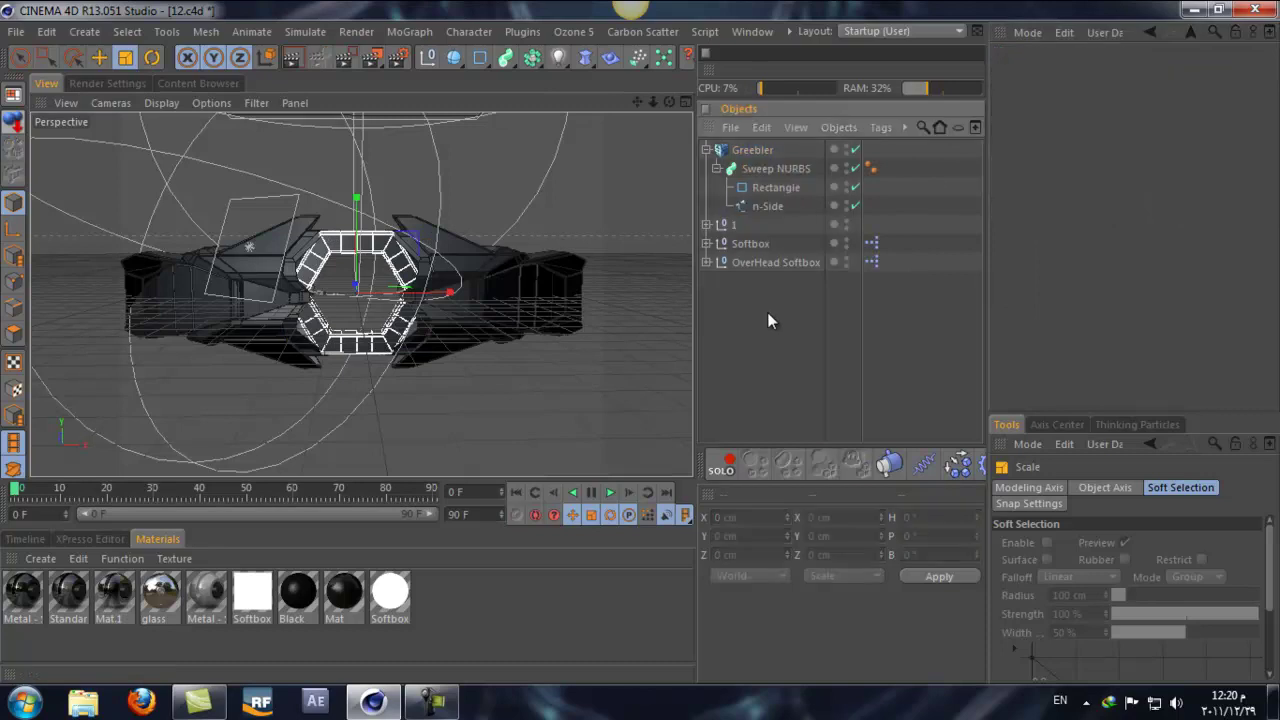
drag(675, 102, 643, 350)
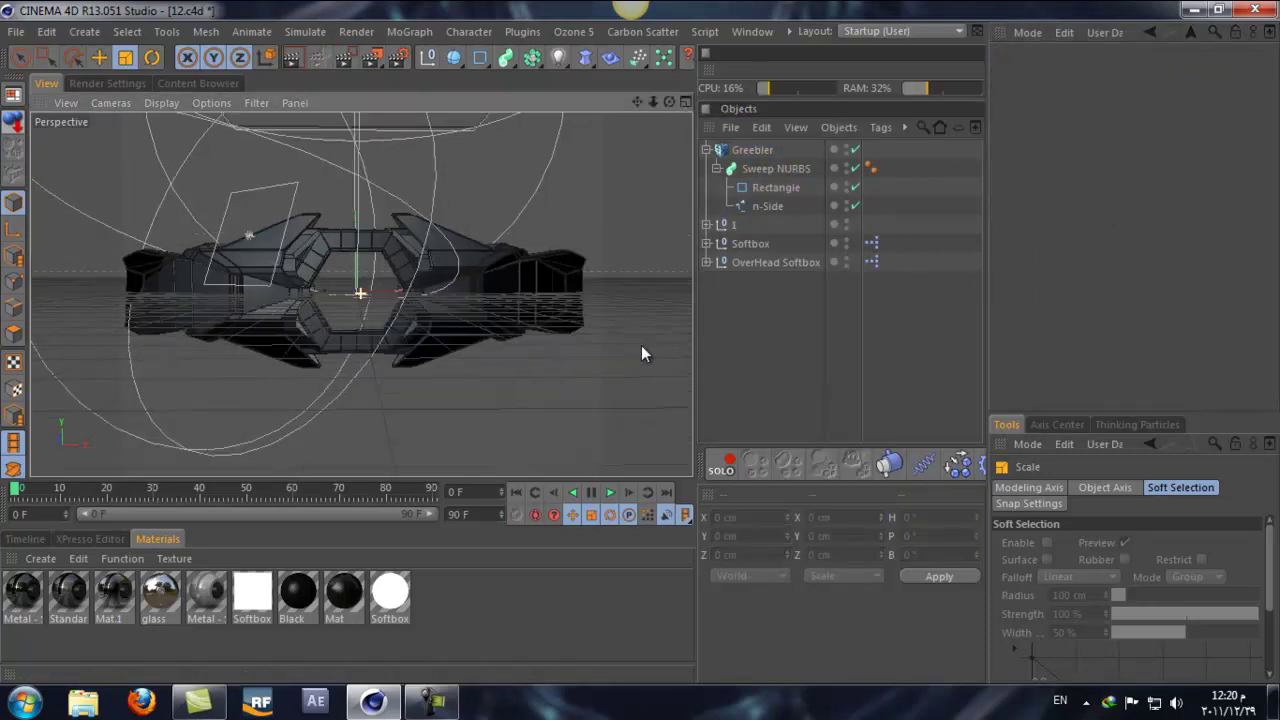
- Set the n-Side spline's intermediate point number to 1 and scale its height down to about 381 cm
click(768, 206)
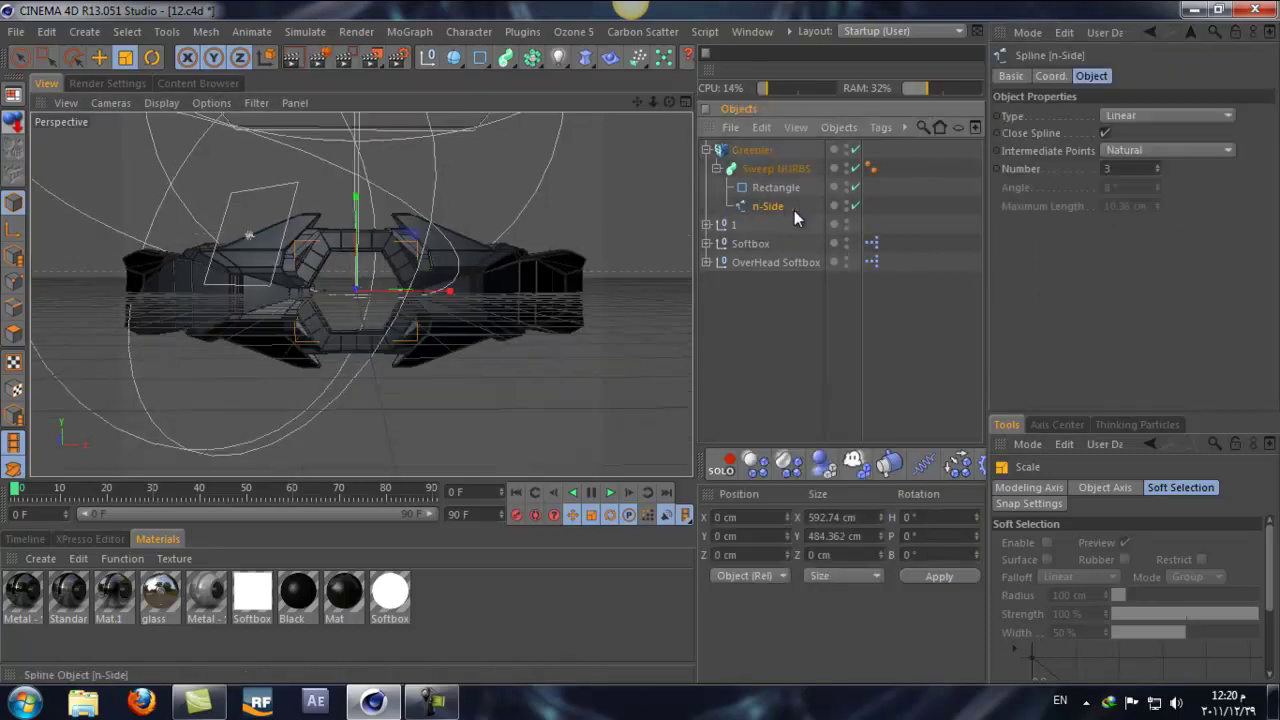
click(1112, 167)
text(3)
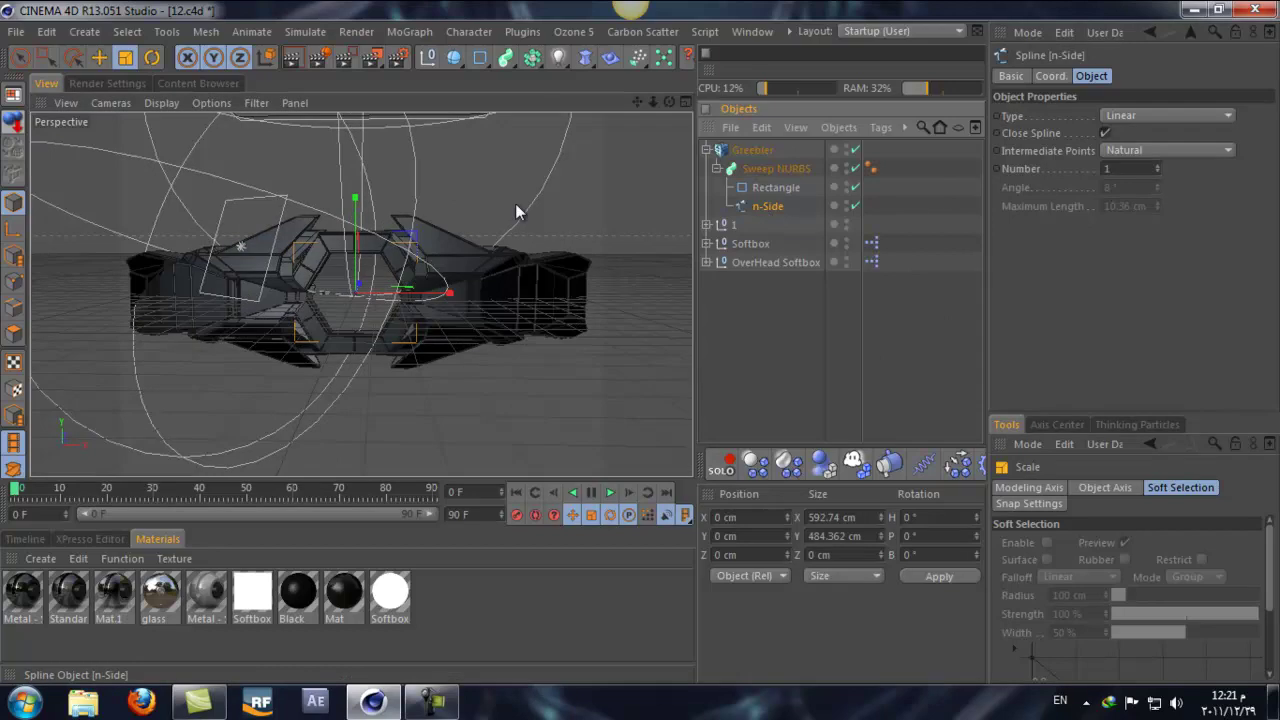
drag(356, 199, 355, 225)
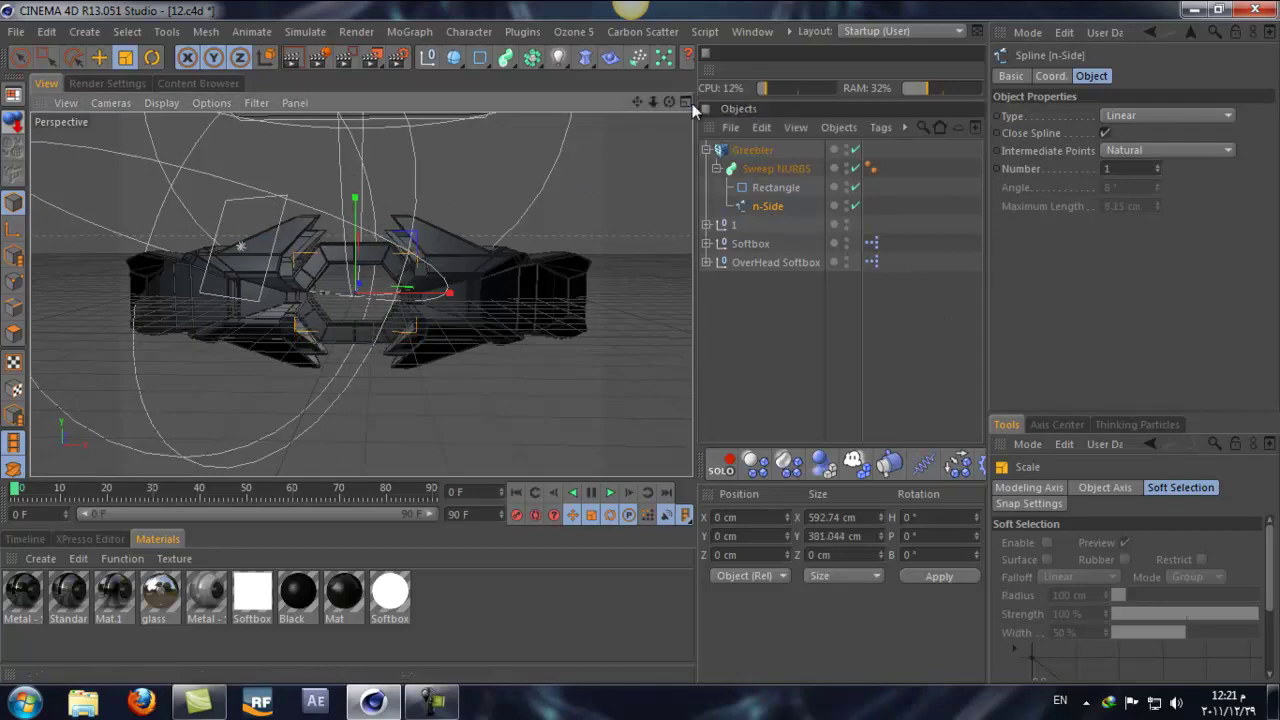
- In the Front view, move the Sweep NURBS frame down to a Y position of about -9 cm
middle_click(637, 126)
middle_click(668, 294)
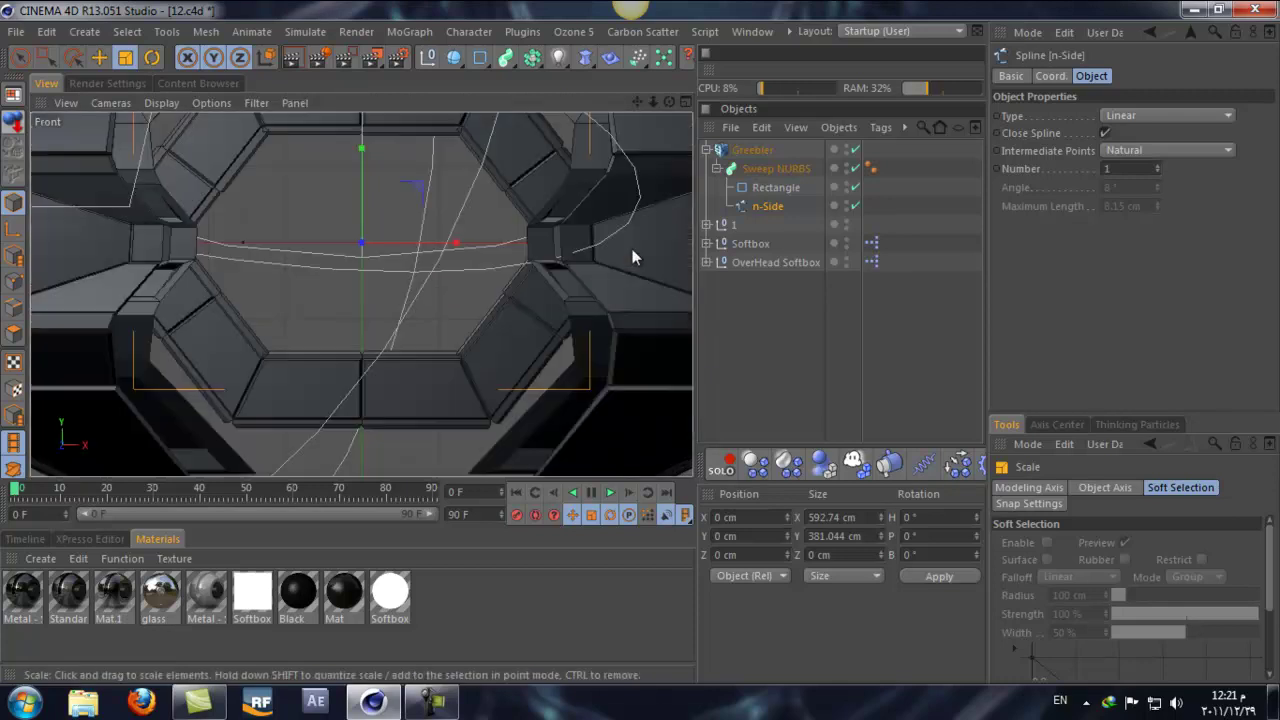
drag(653, 103, 638, 342)
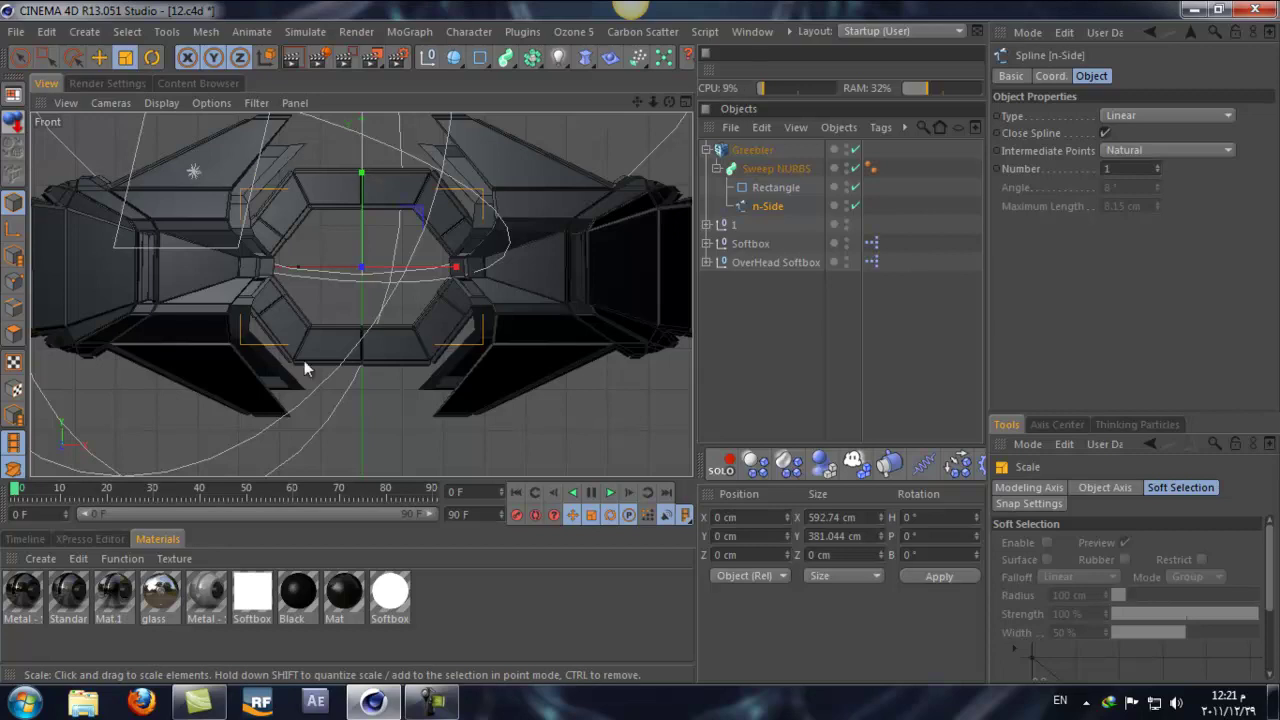
click(20, 59)
click(427, 190)
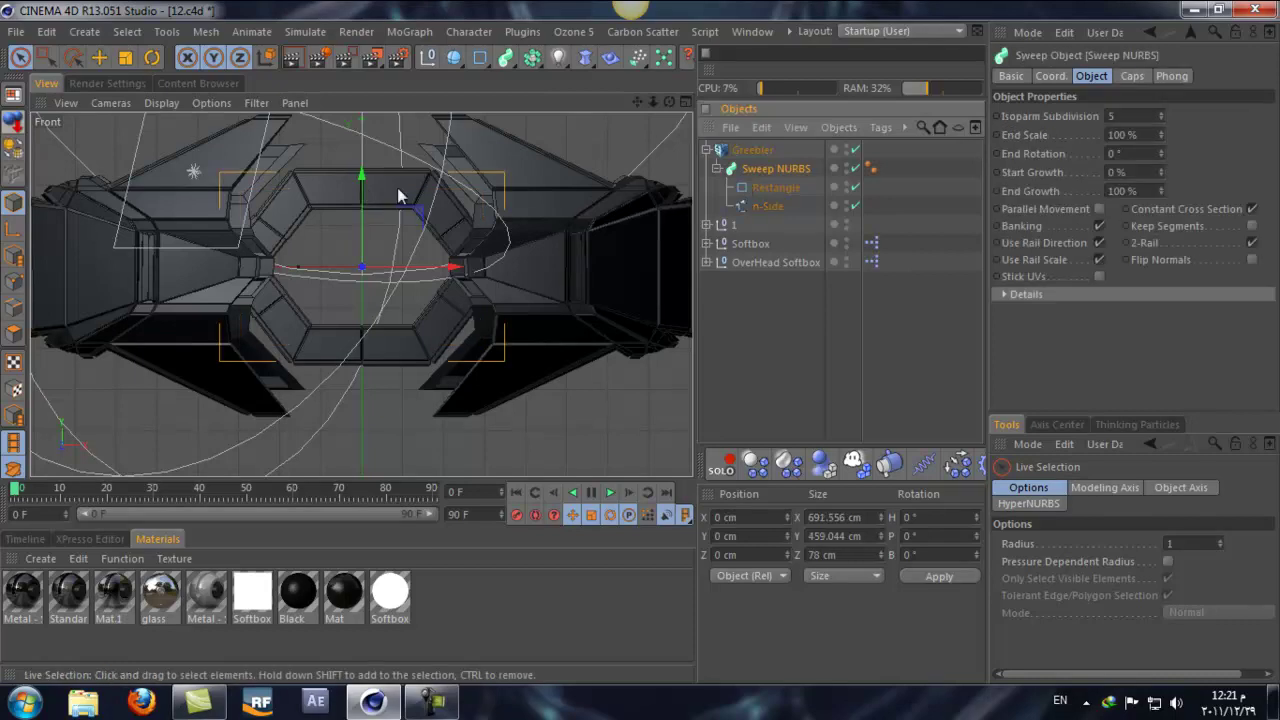
drag(364, 178, 363, 204)
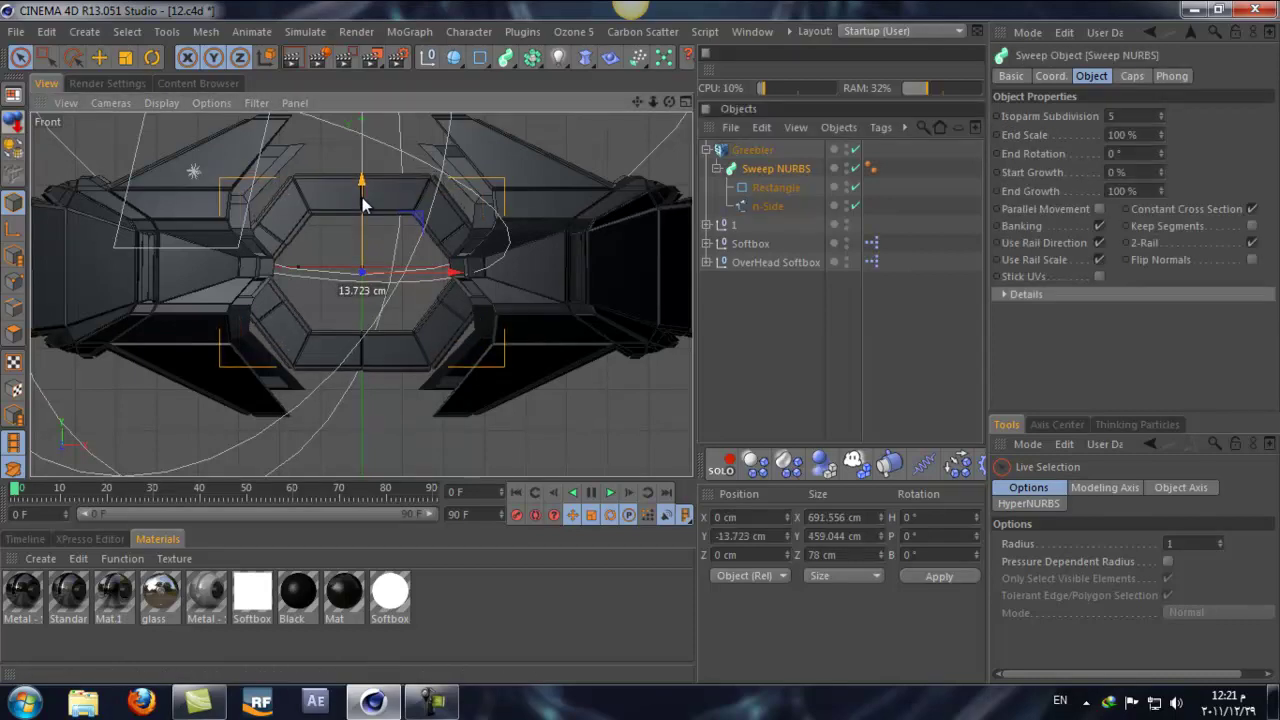
drag(363, 204, 362, 200)
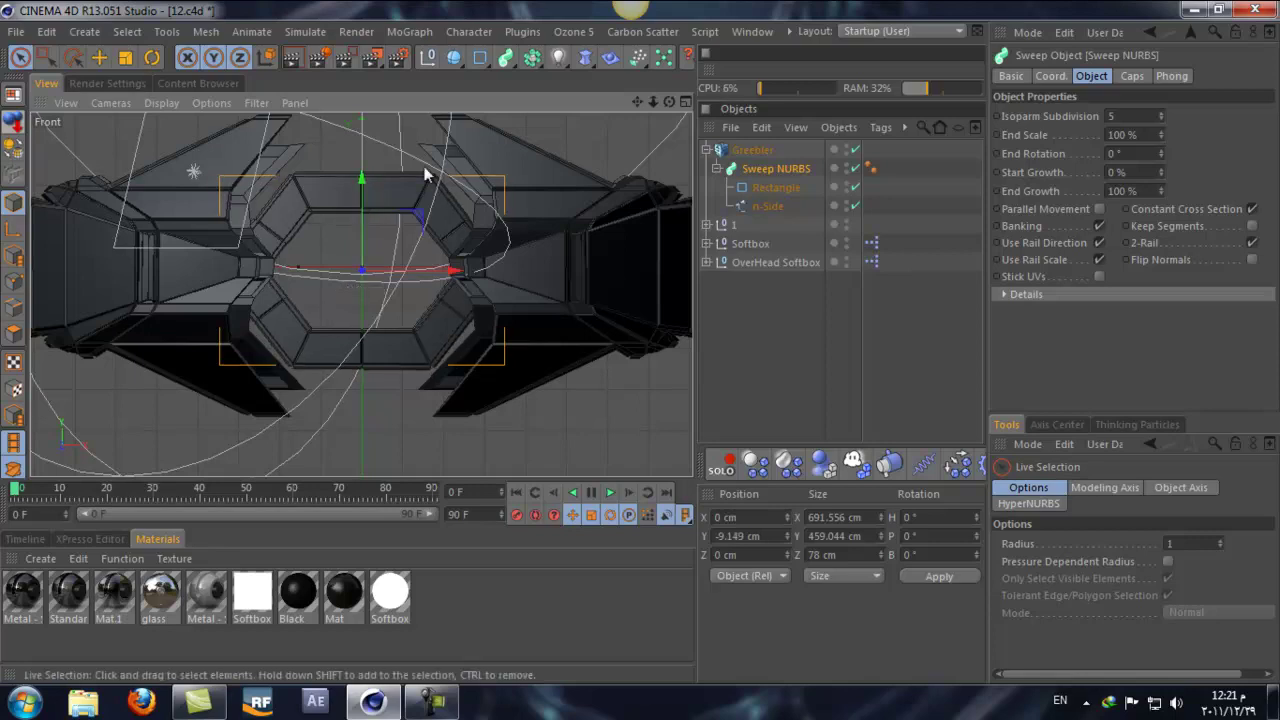
- Duplicate the n-Side spline and nest the copy under a new Extrude NURBS to fill the frame's opening
click(770, 205)
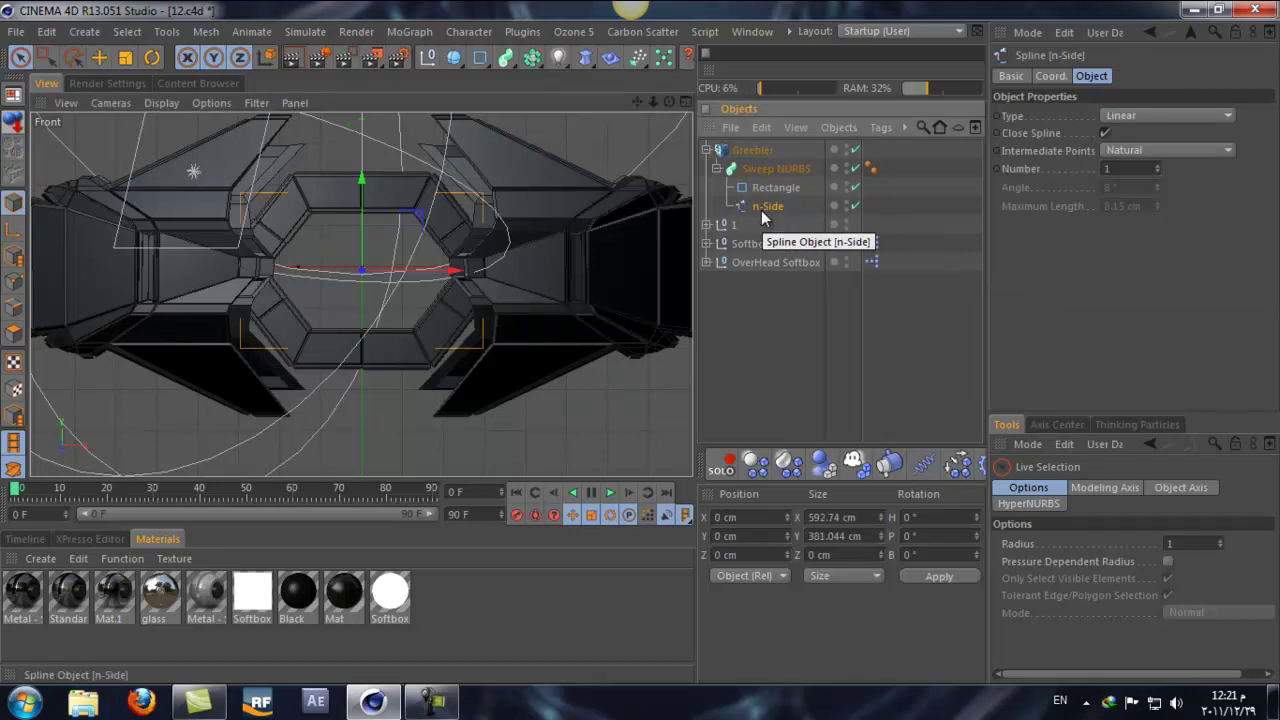
key(ctrl+c)
key(ctrl+v)
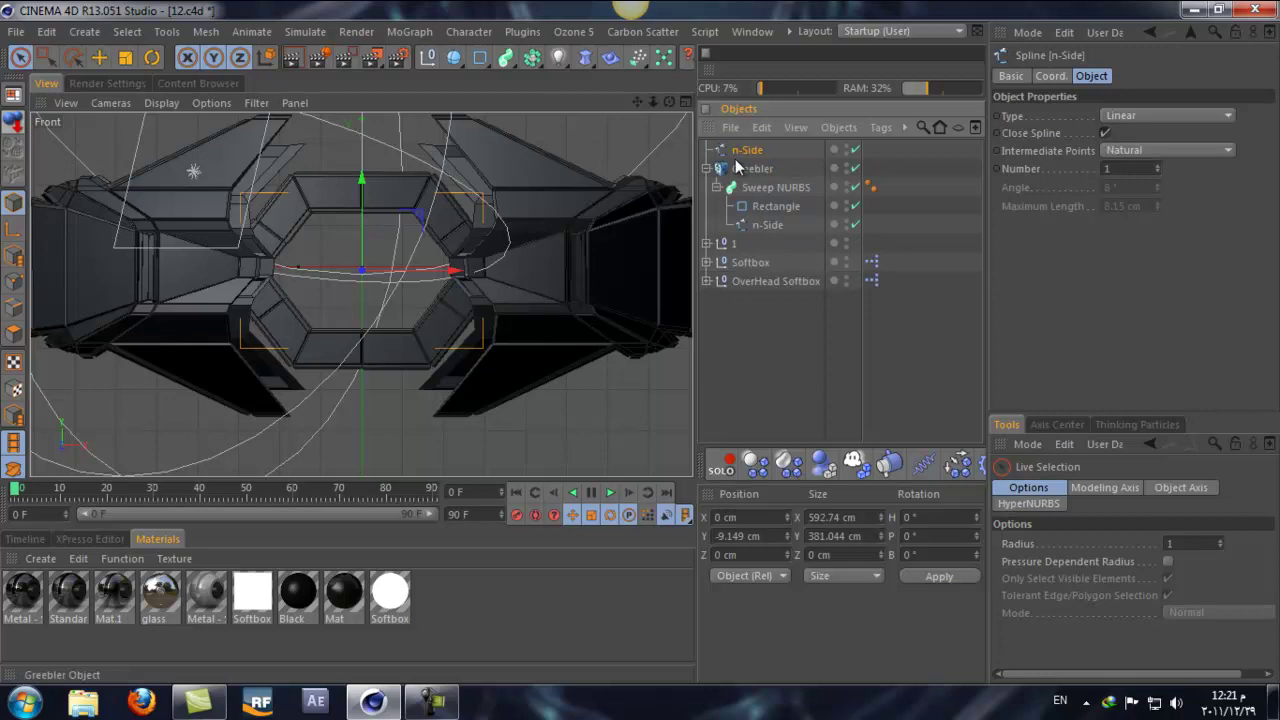
drag(540, 57, 705, 83)
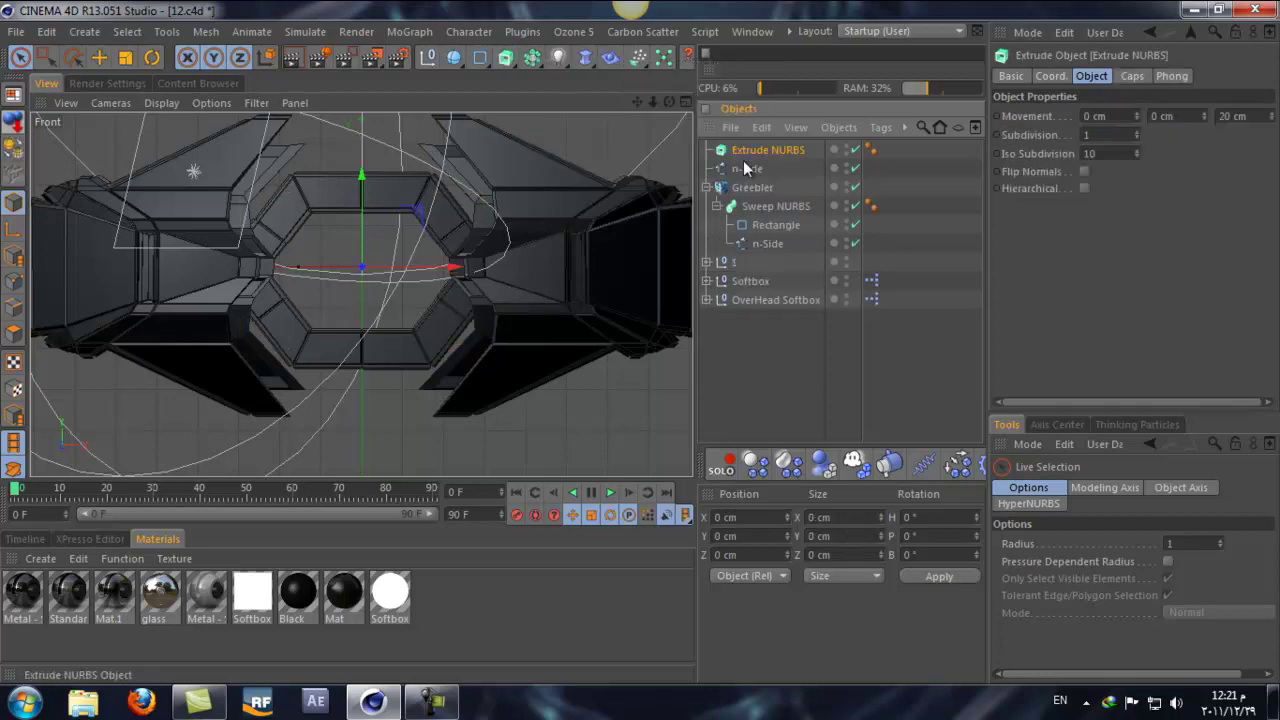
drag(751, 144, 752, 148)
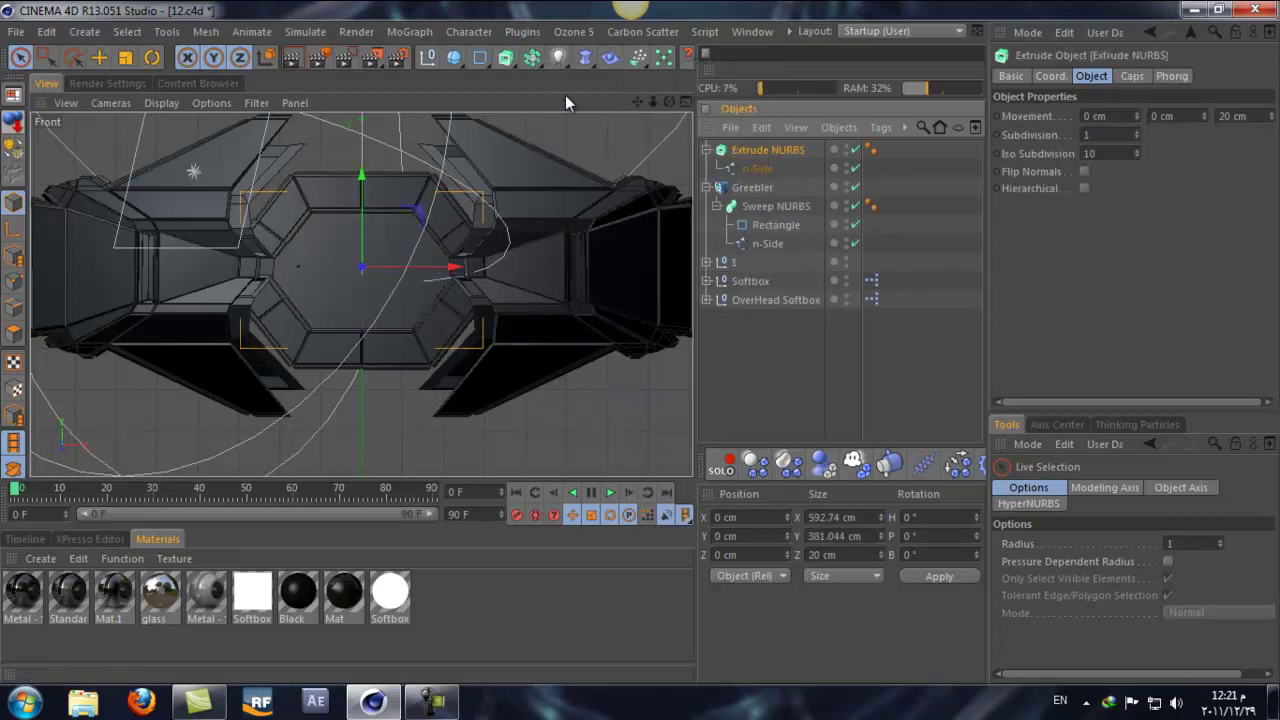
- Widen both n-Side splines together along the X axis in the Perspective view
click(683, 102)
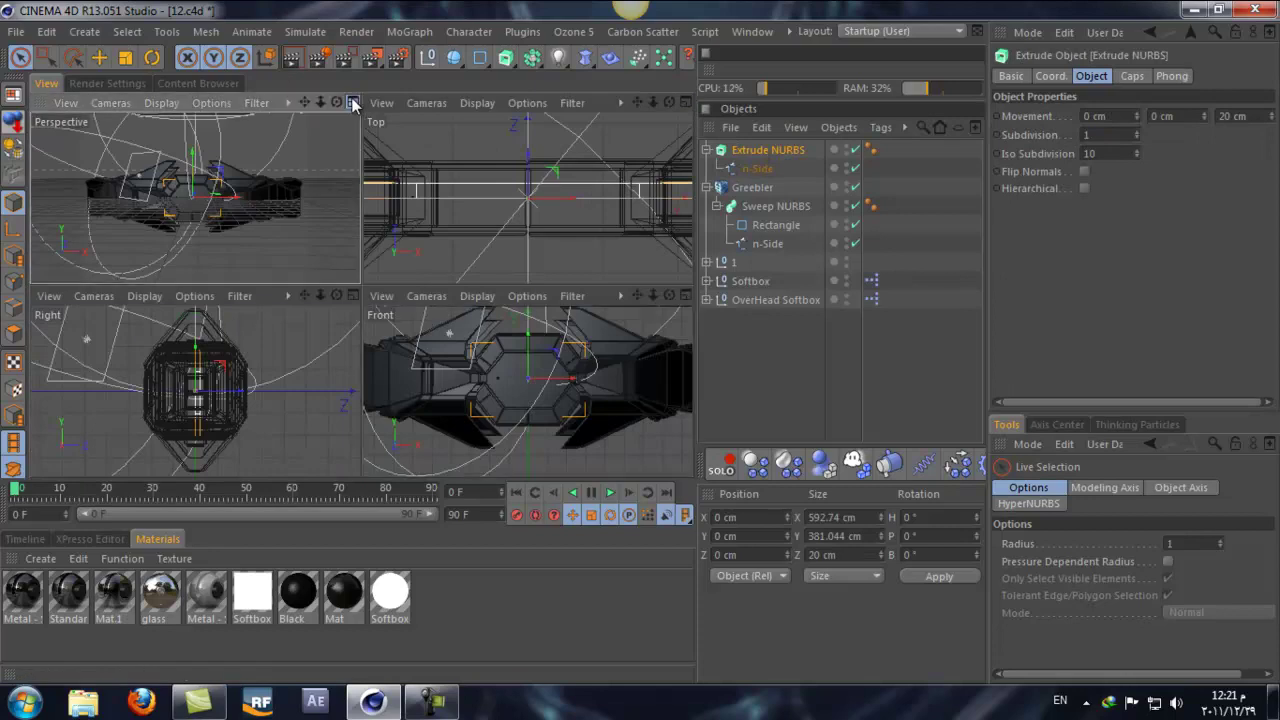
click(352, 102)
drag(672, 104, 639, 341)
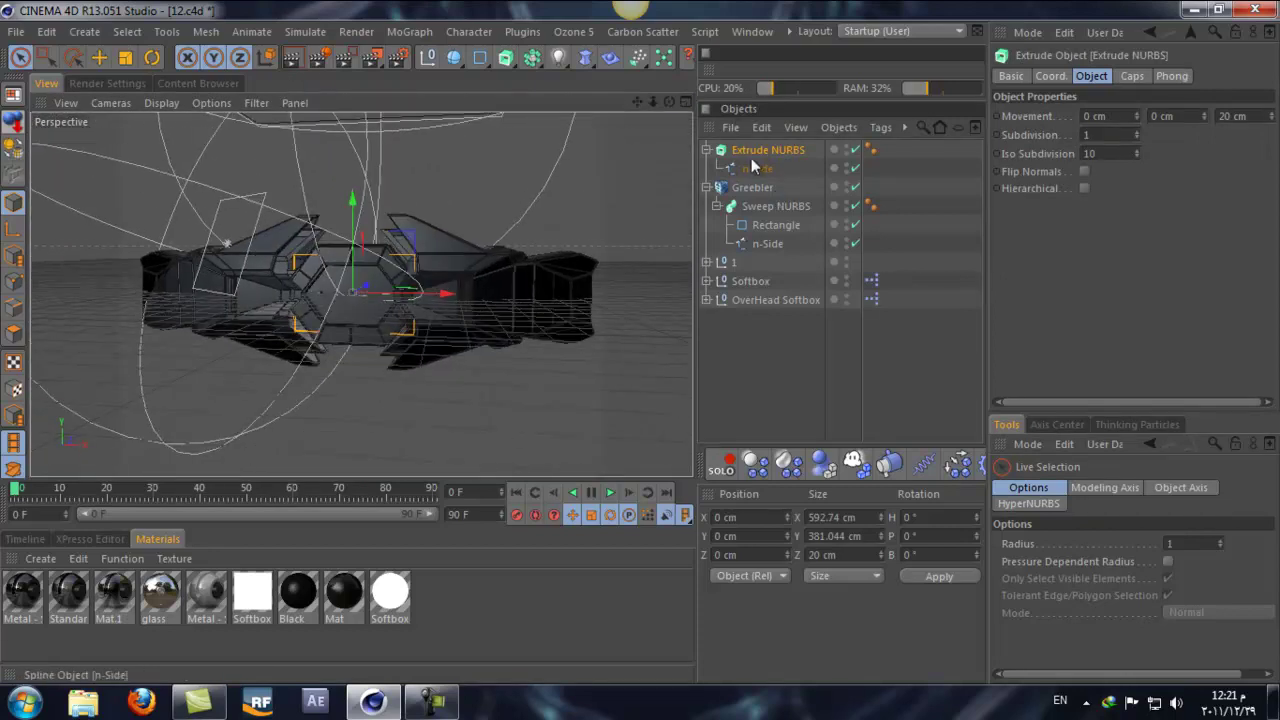
click(767, 245)
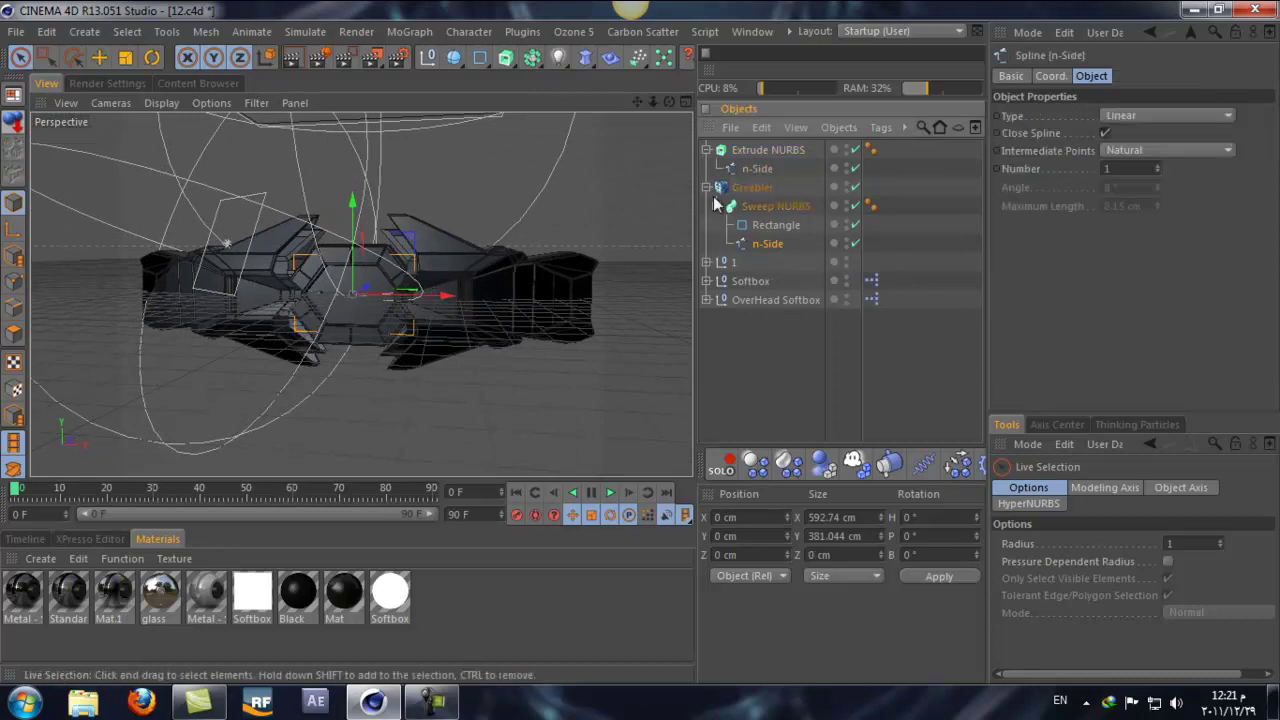
ctrl+click(757, 168)
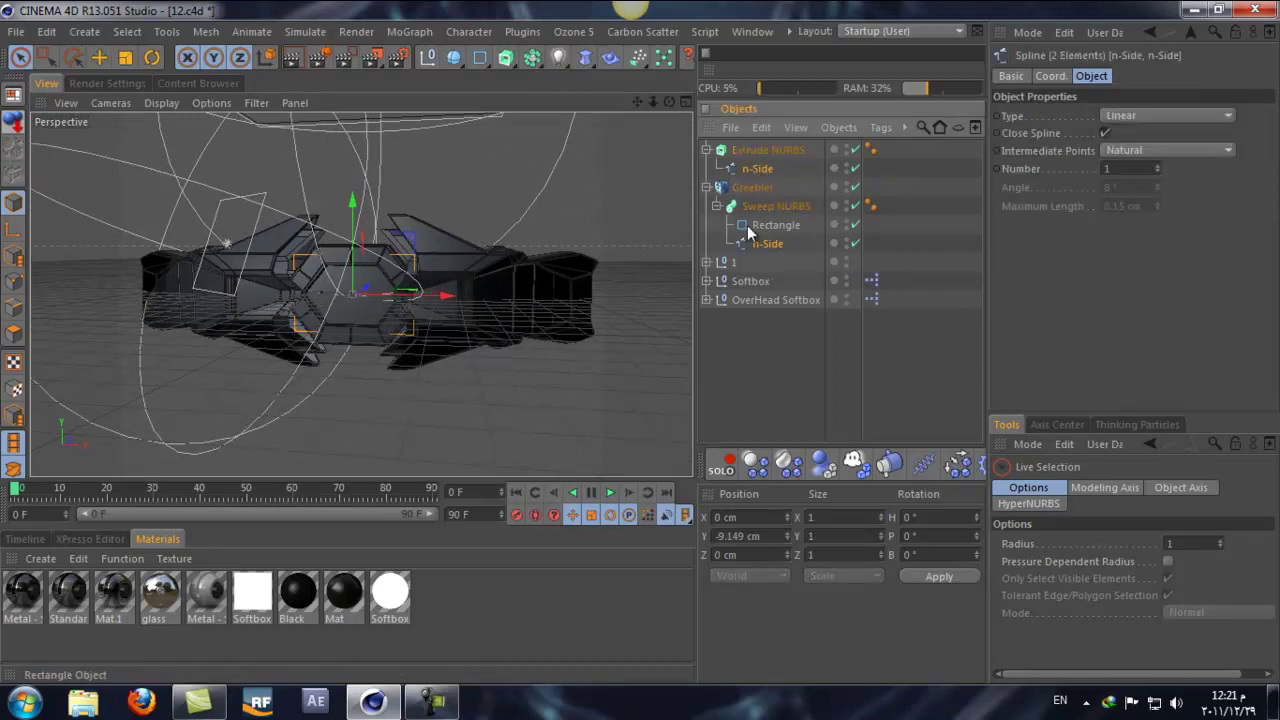
key(t)
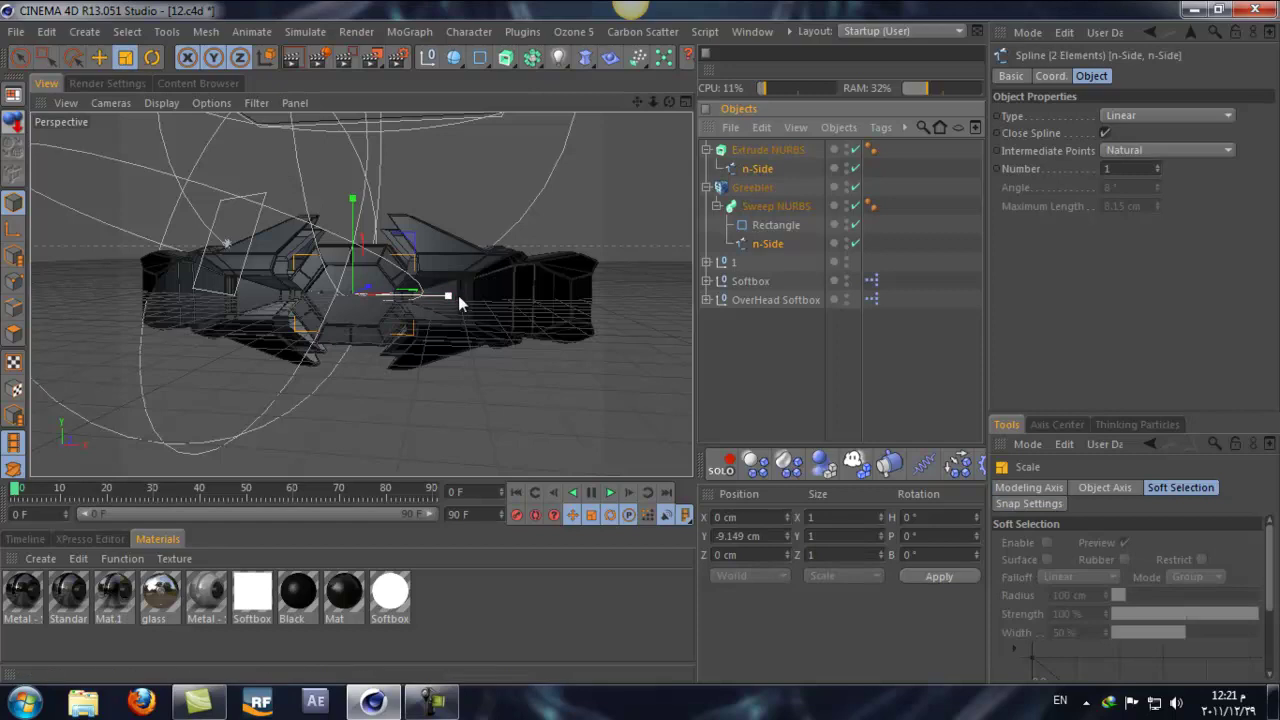
drag(455, 295, 474, 297)
click(777, 357)
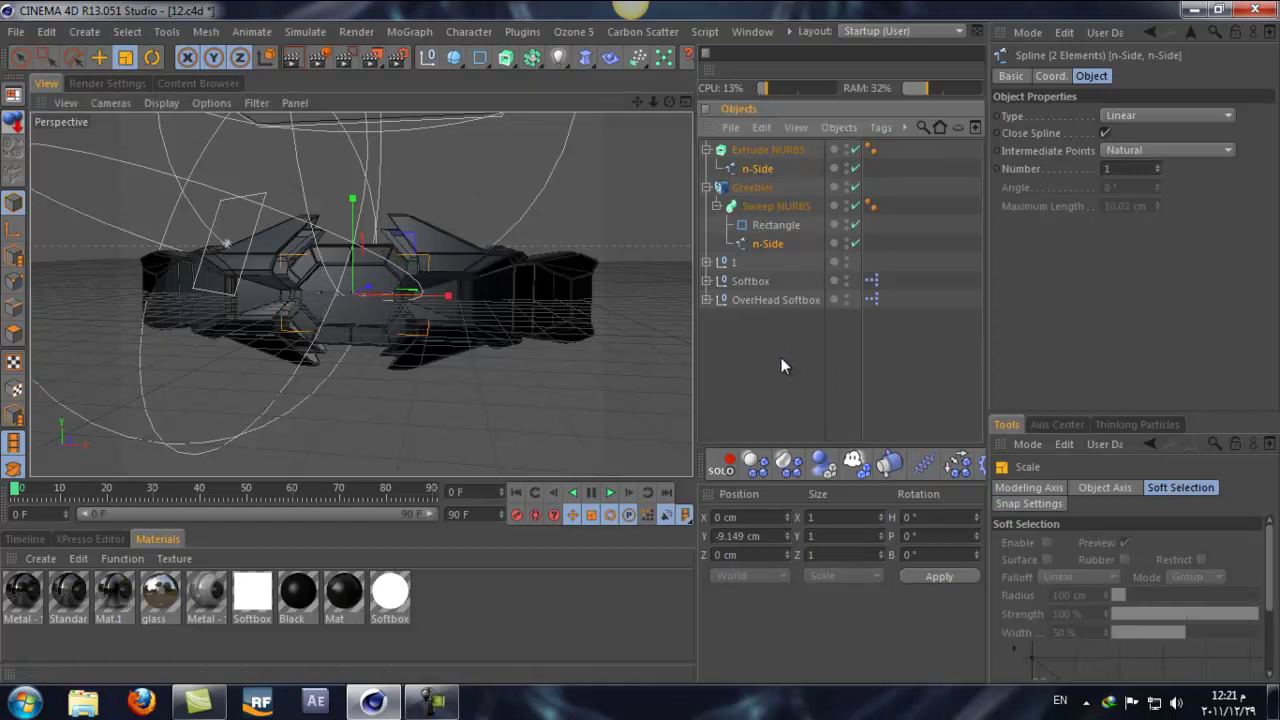
- Render the perspective view from the front to examine the central frame and panel
drag(669, 102, 640, 341)
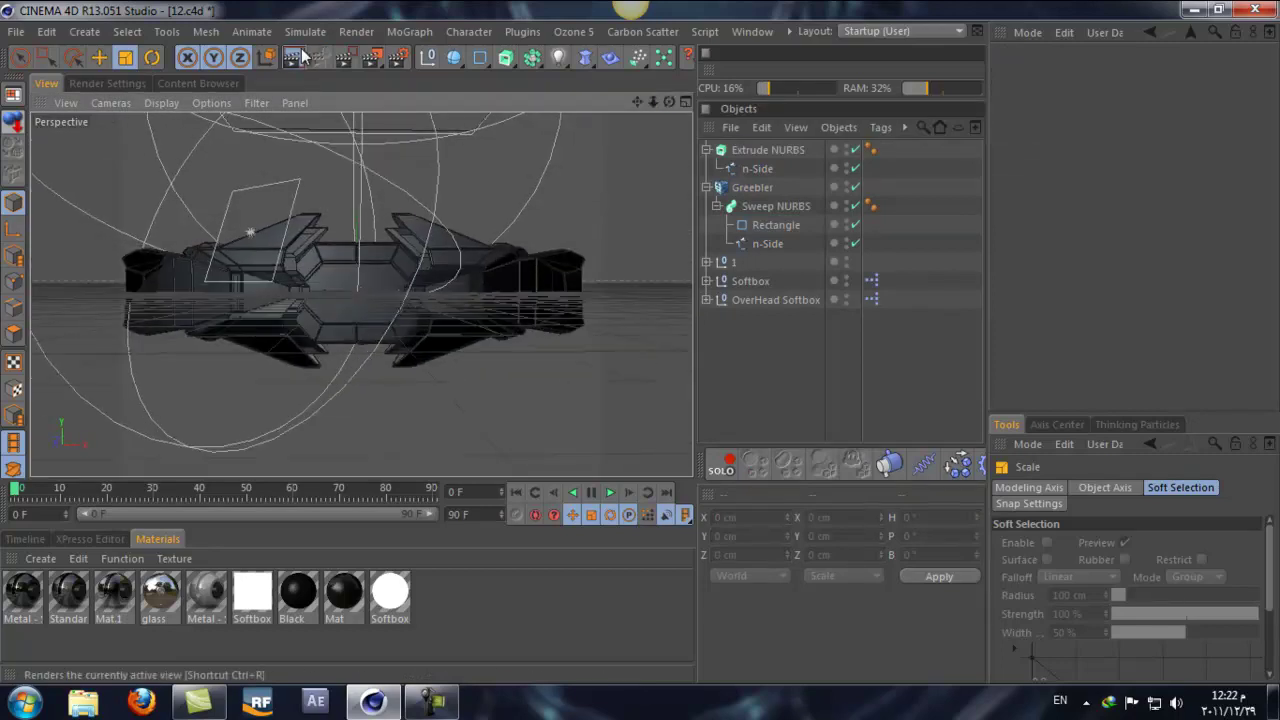
key(ctrl+r)
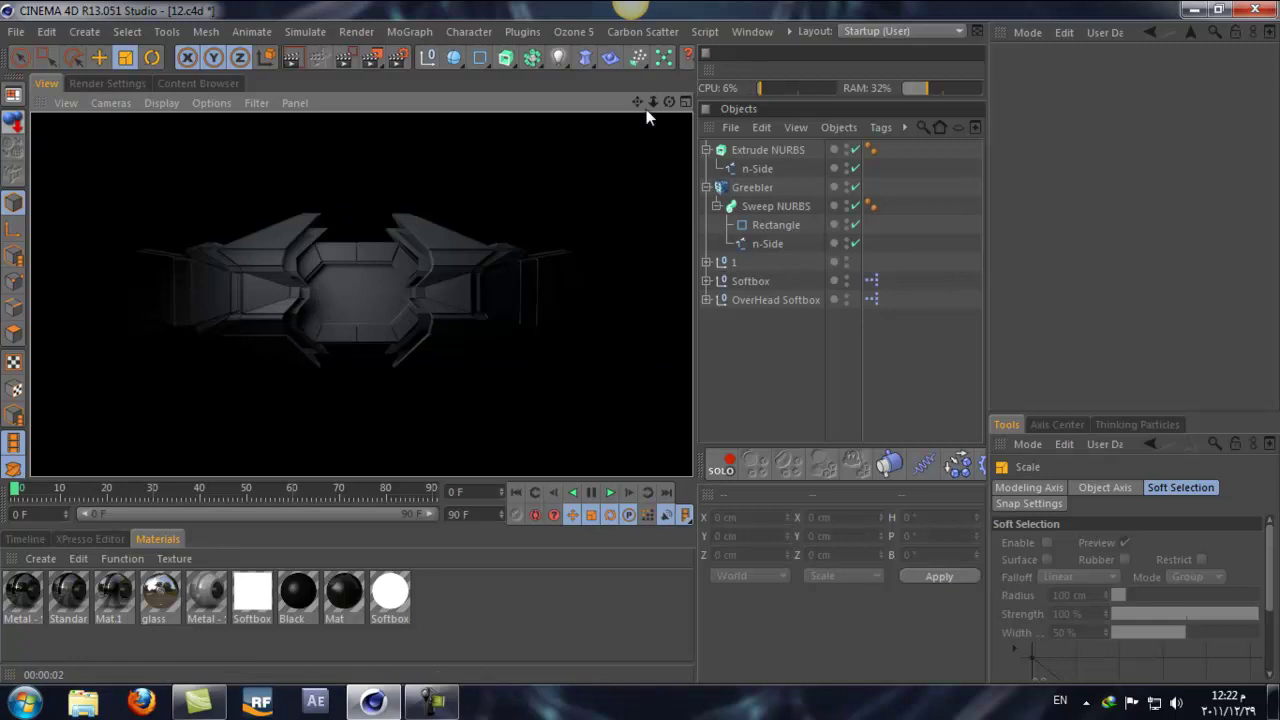
drag(656, 103, 641, 350)
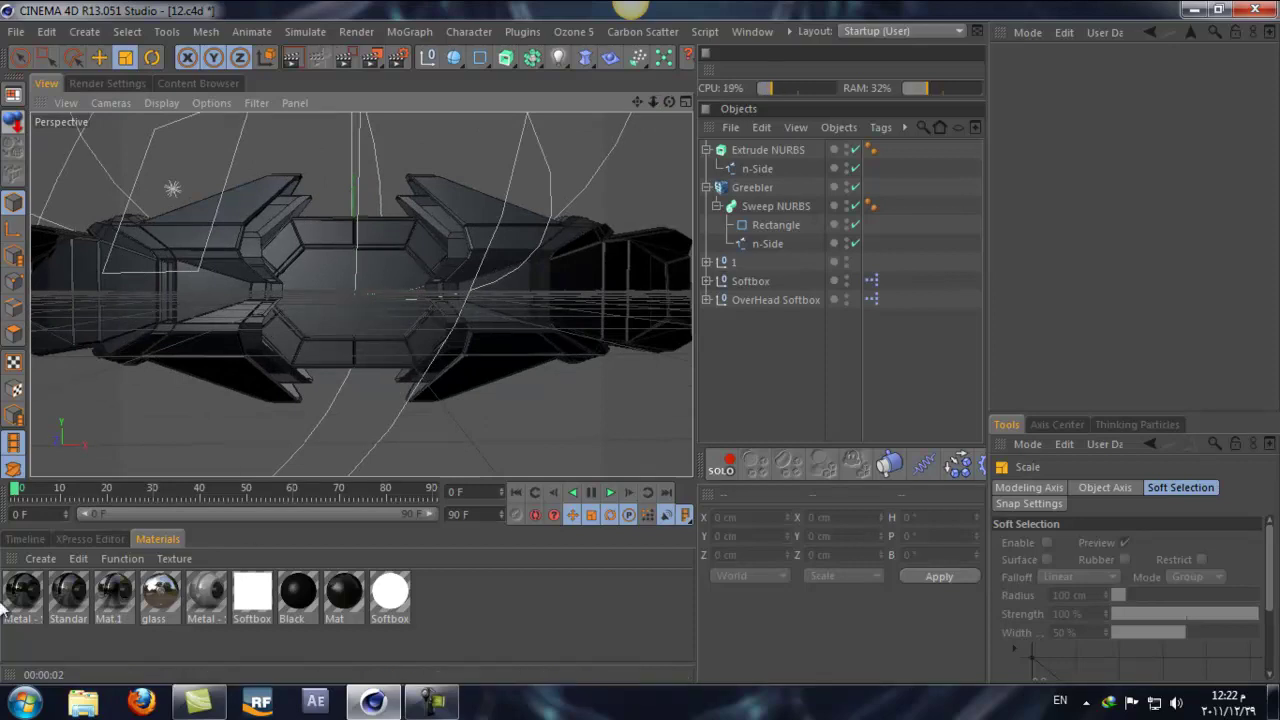
- Create a new material with a green colour of R 8, G 202, B 24 and disable its Specular channel
double_click(18, 643)
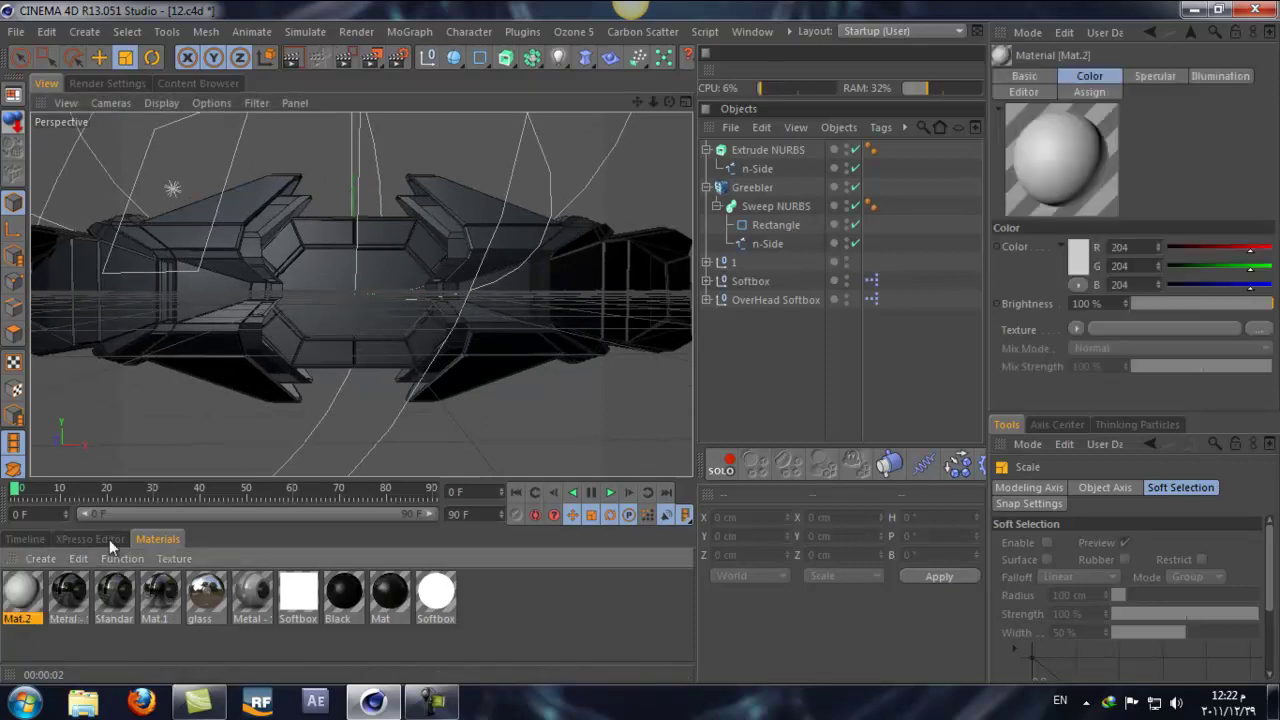
double_click(20, 592)
click(493, 200)
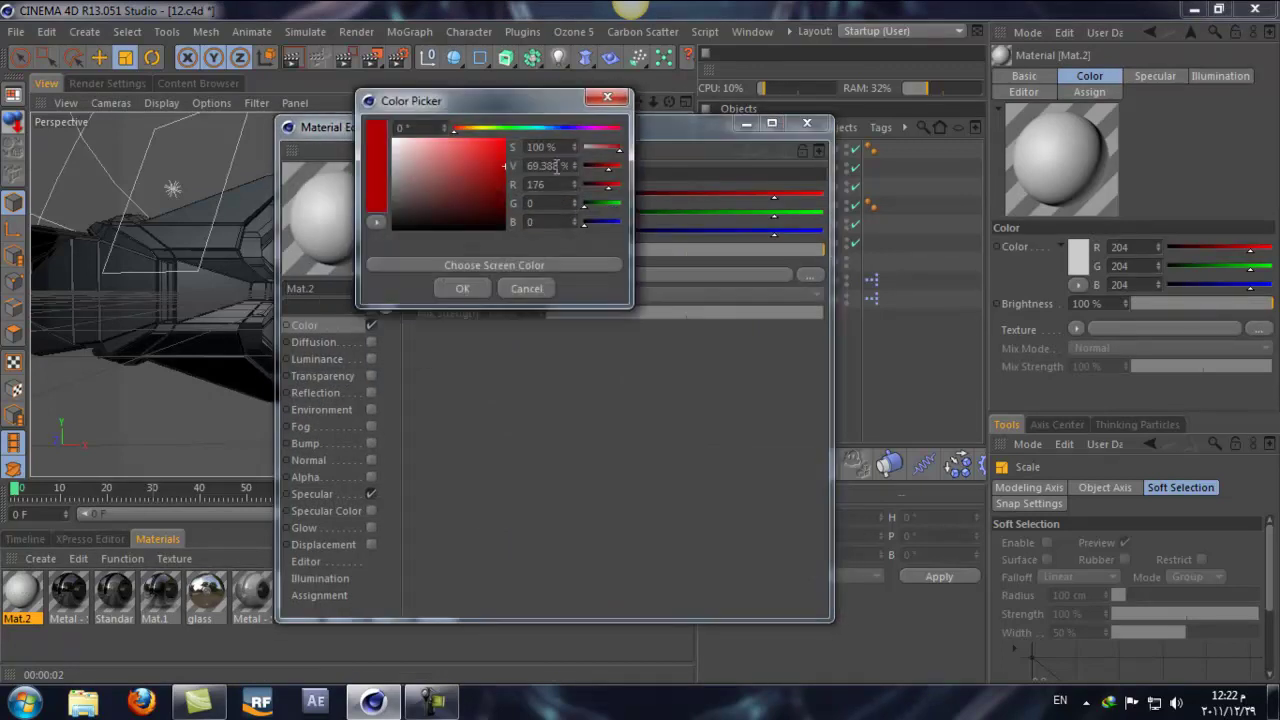
click(512, 129)
mouse_move(481, 176)
mouse_down()
mouse_move(481, 155)
mouse_move(503, 163)
mouse_up()
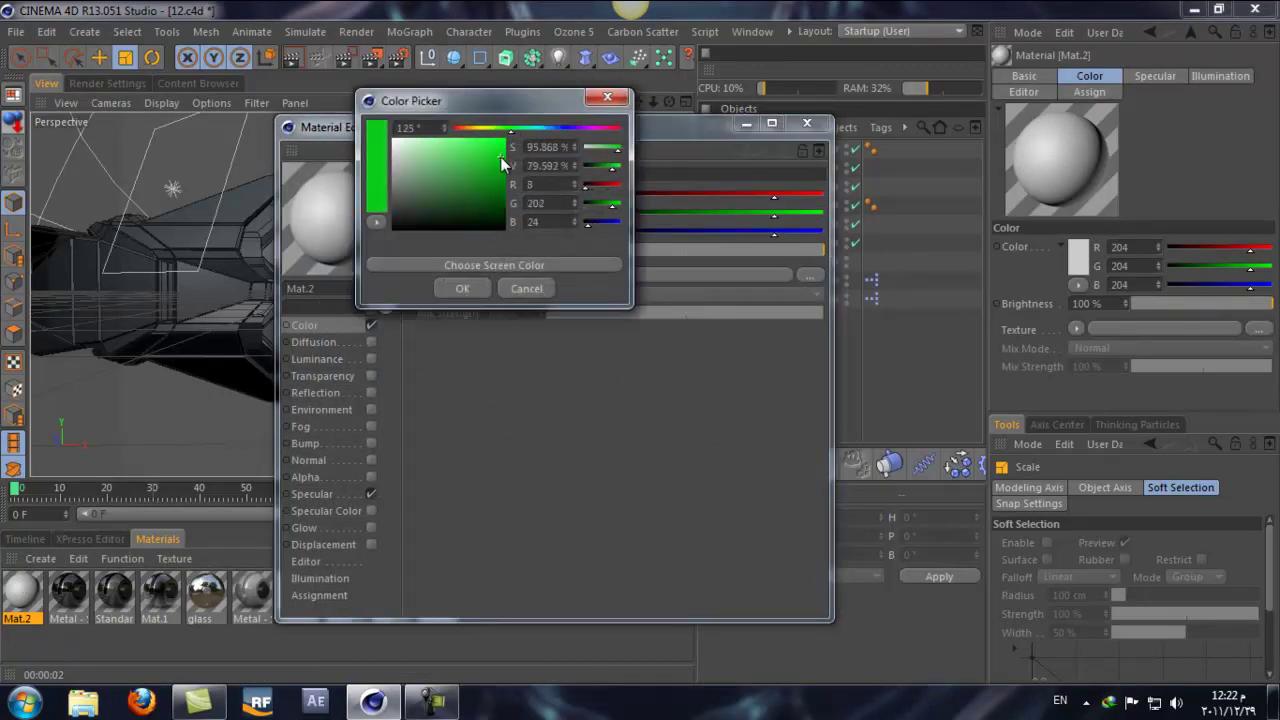
click(460, 289)
click(370, 493)
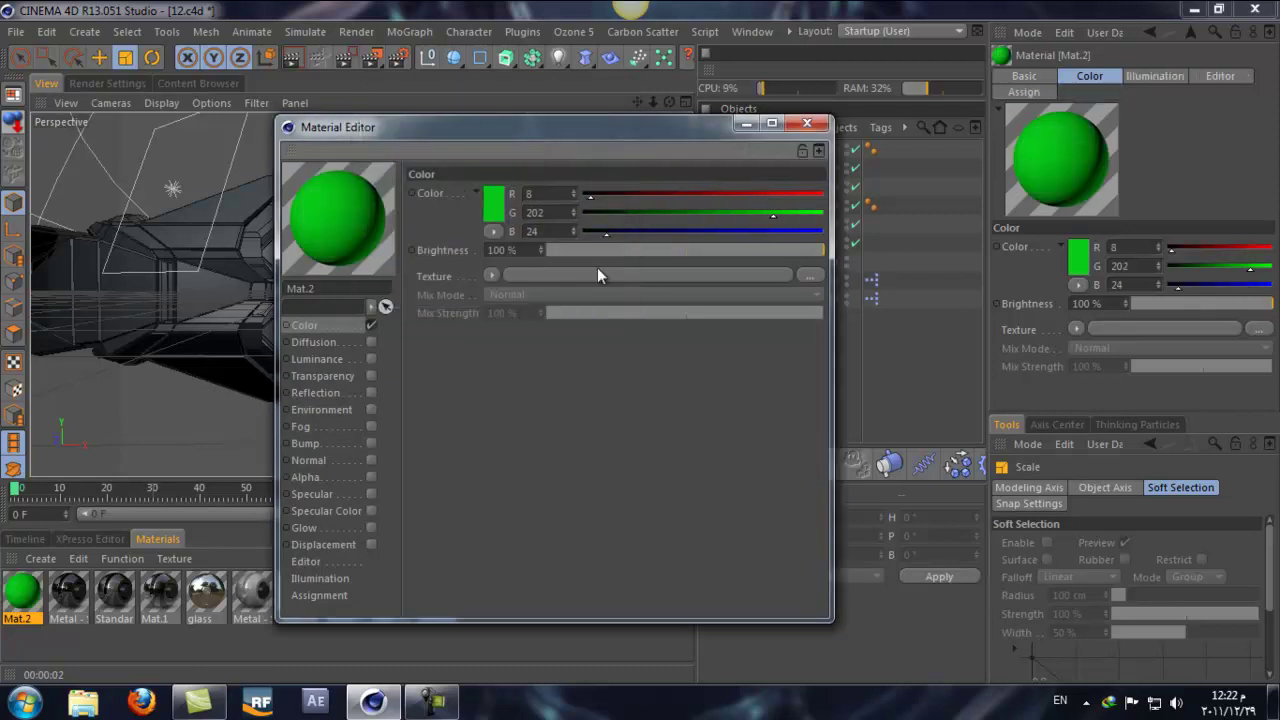
- Apply the green Mat.2 material to the Extrude NURBS centre panel and collapse the Extrude NURBS and Greebler hierarchies
click(807, 122)
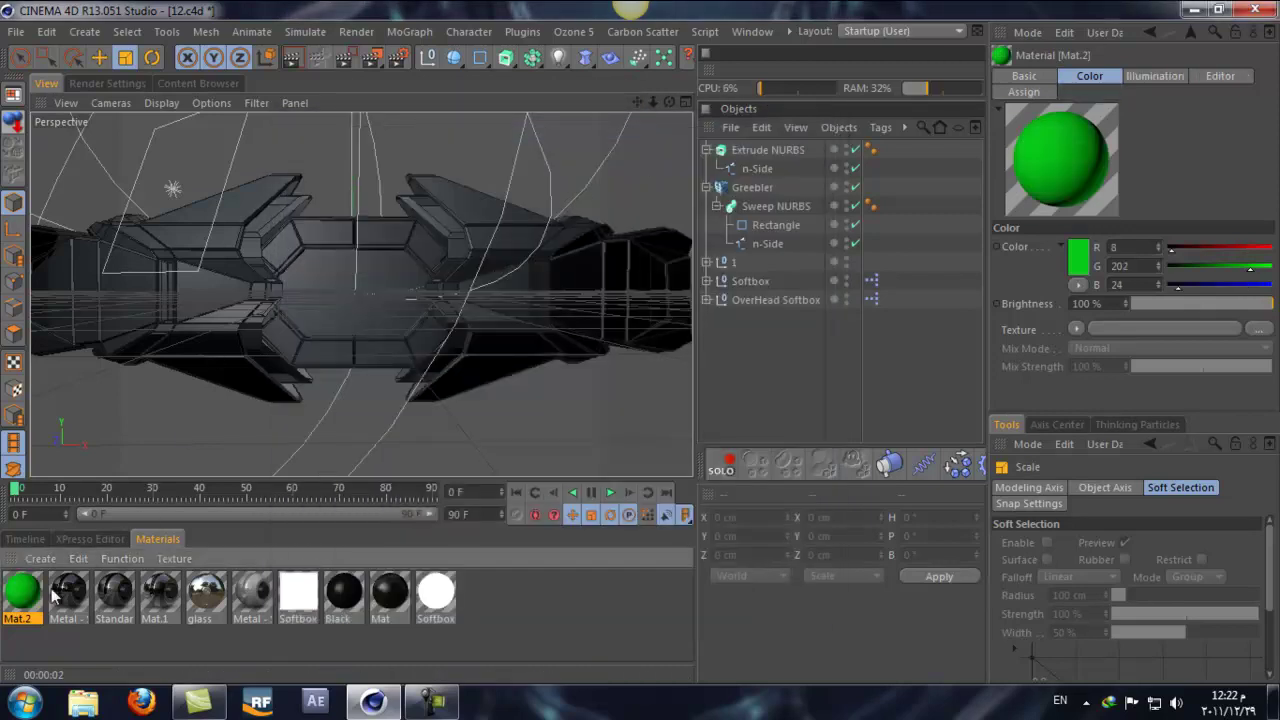
drag(22, 600, 760, 150)
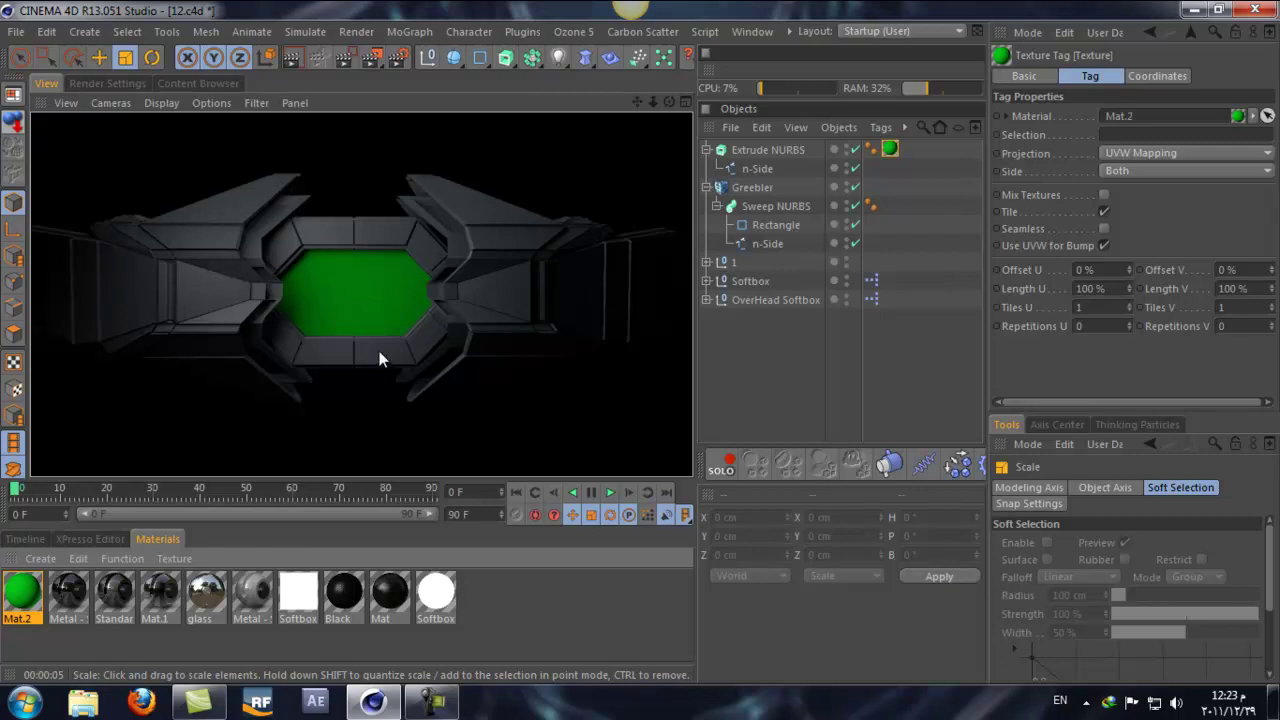
click(706, 149)
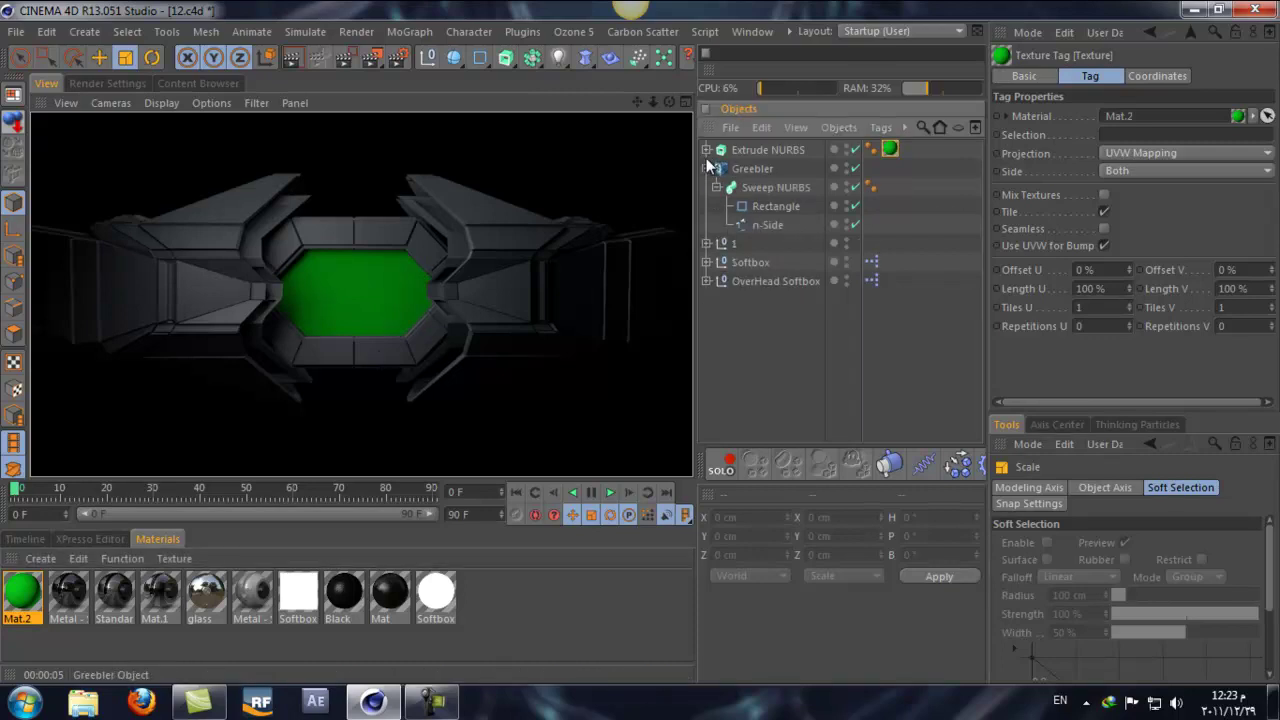
click(707, 168)
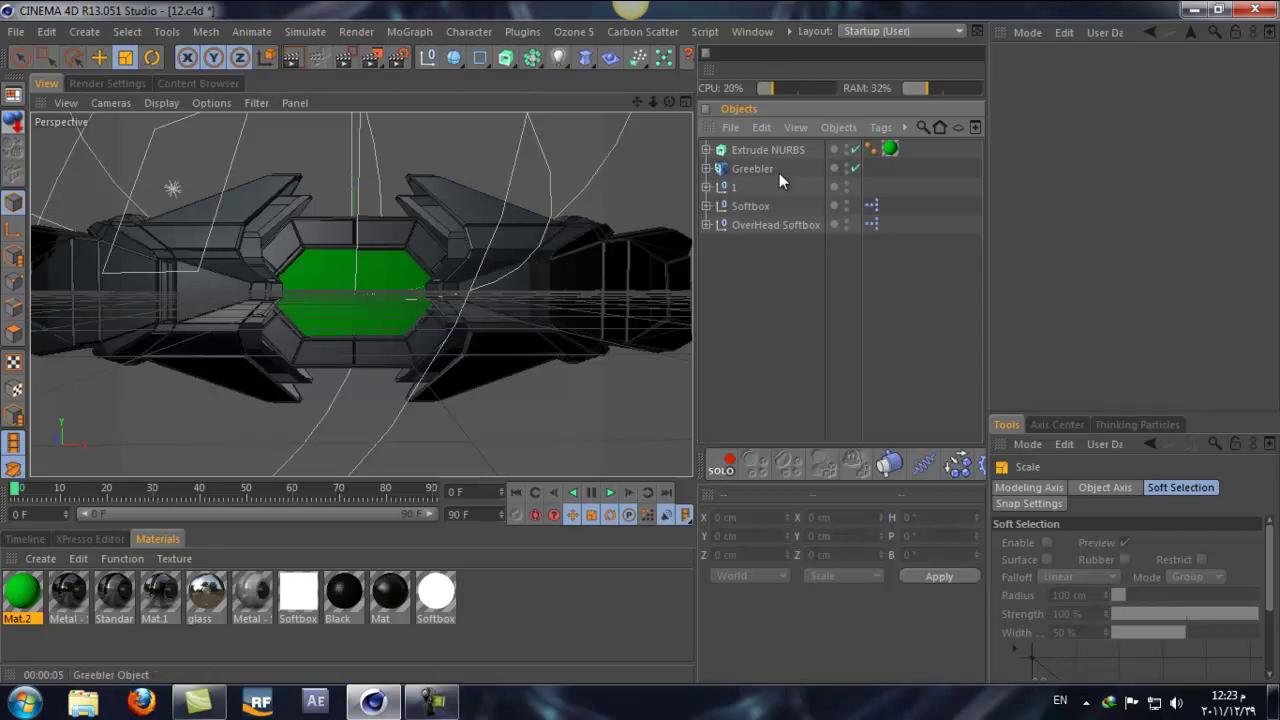
click(758, 151)
drag(354, 196, 352, 180)
click(47, 31)
click(62, 52)
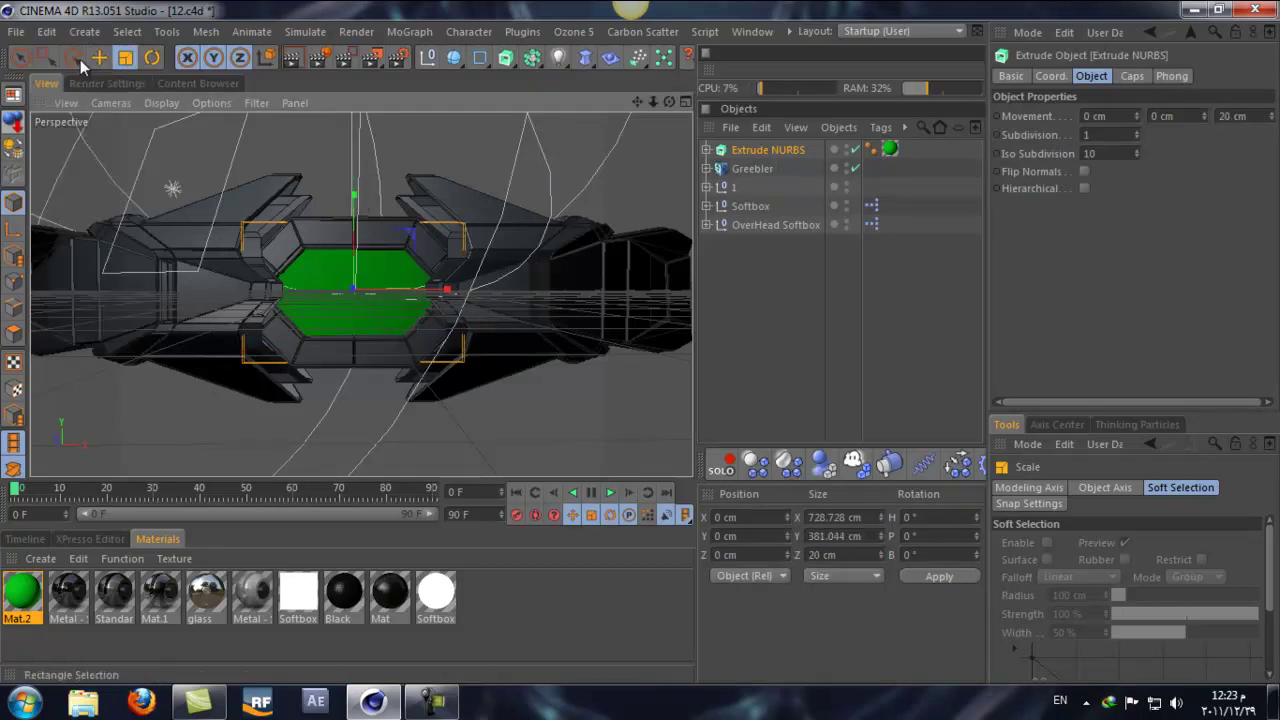
- Scale the Extrude NURBS and both n-Side splines slightly taller along the Y axis, keeping the panel fitted in the frame
click(706, 150)
click(706, 187)
ctrl+click(766, 243)
ctrl+click(757, 168)
mouse_move(355, 196)
mouse_down()
mouse_move(357, 183)
mouse_move(358, 196)
mouse_up()
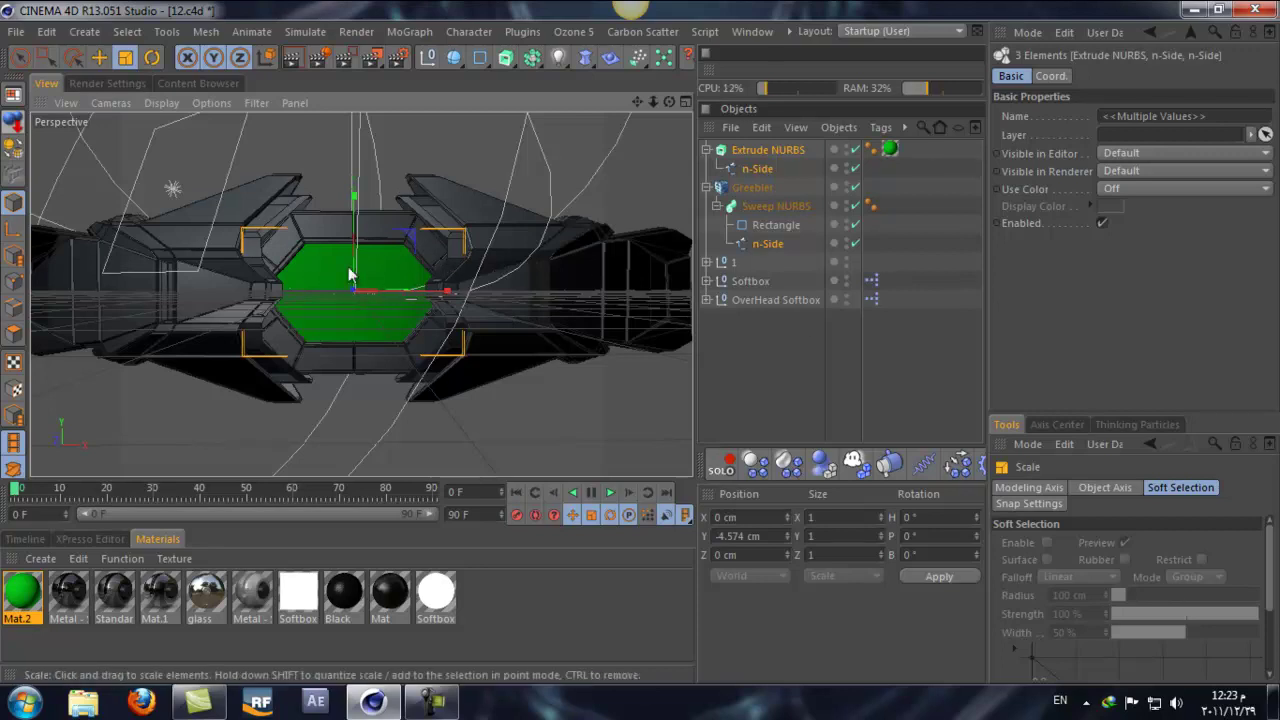
click(707, 195)
click(707, 188)
click(706, 150)
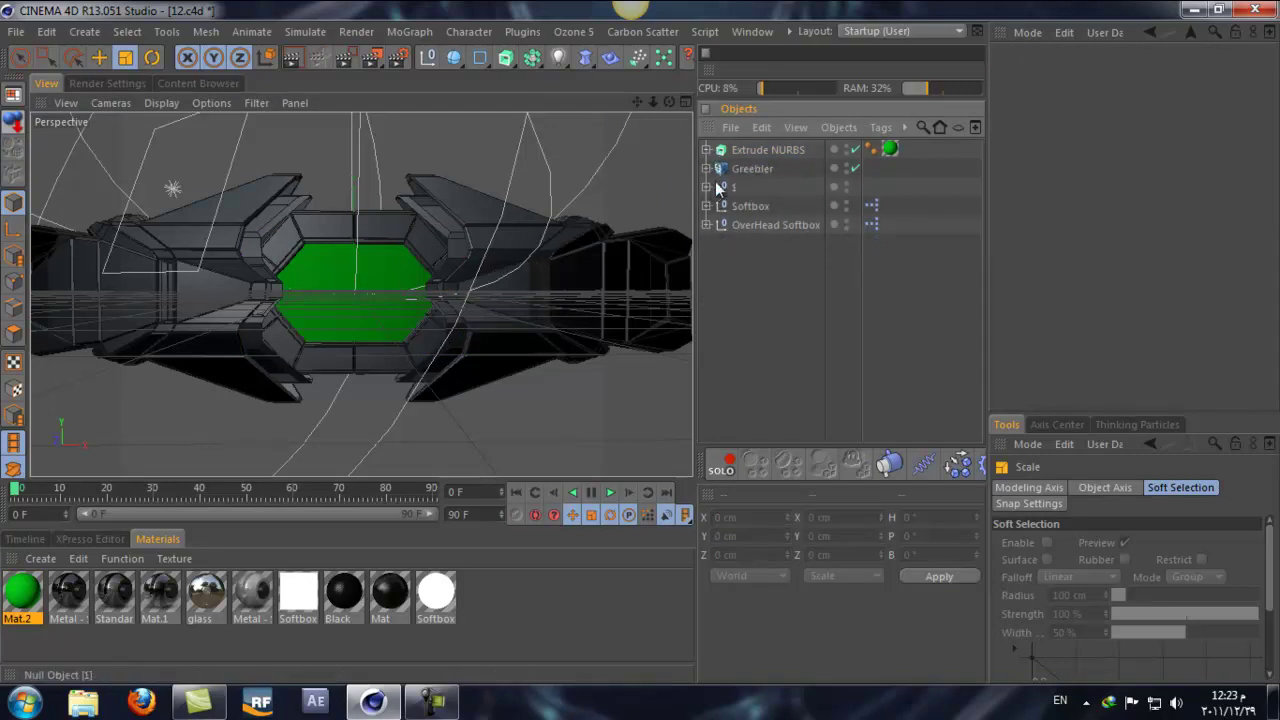
- Group the Extrude NURBS and Greebler objects under a null and rename it 2
click(749, 170)
shift+click(751, 156)
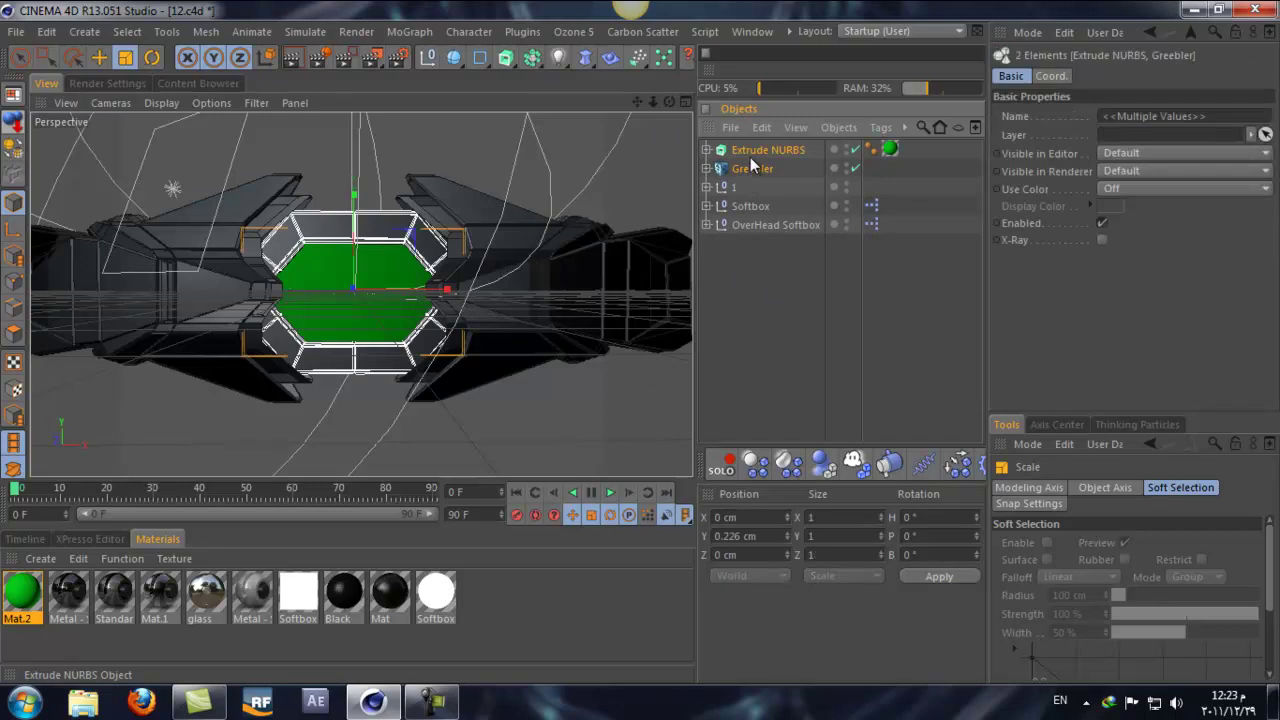
key(alt+g)
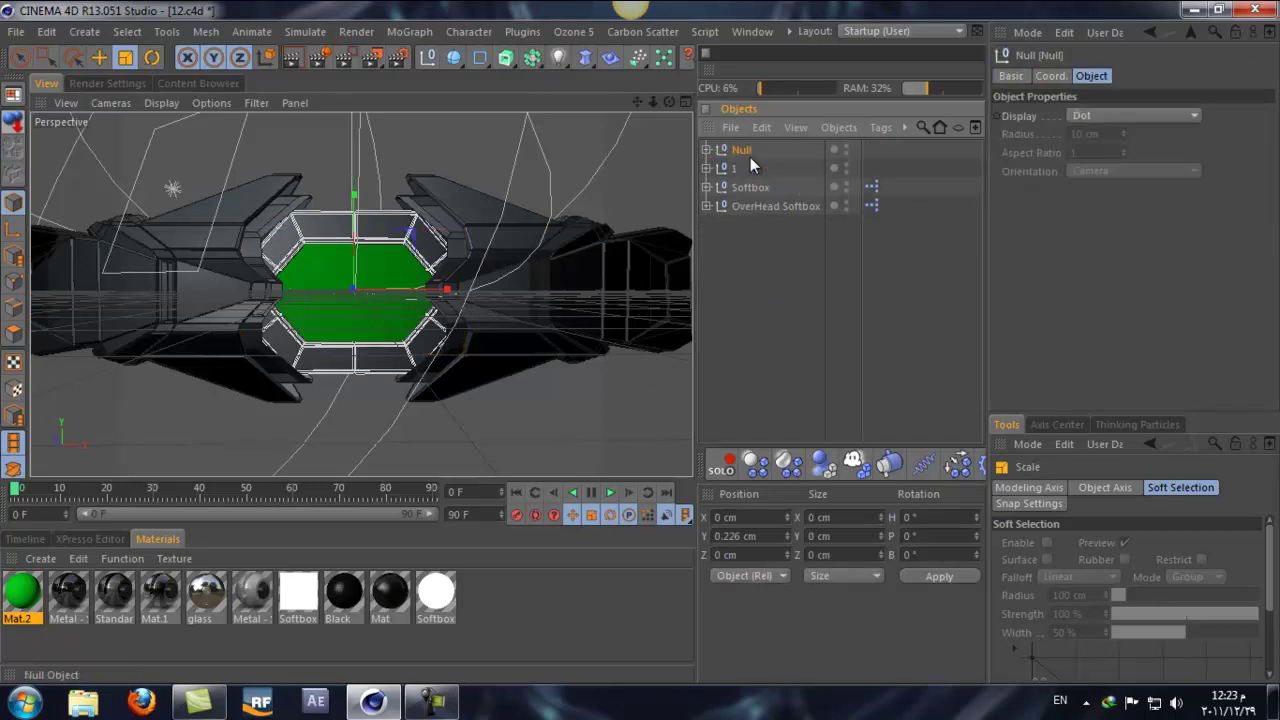
double_click(745, 149)
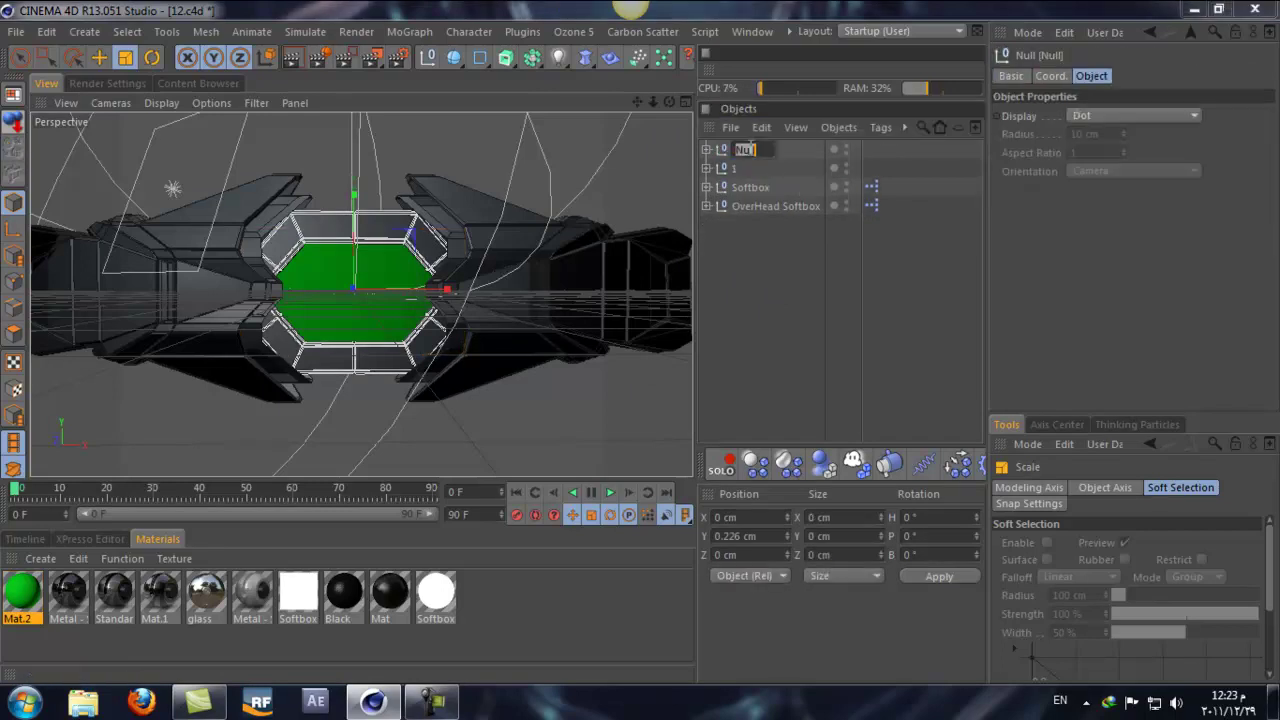
text(2)
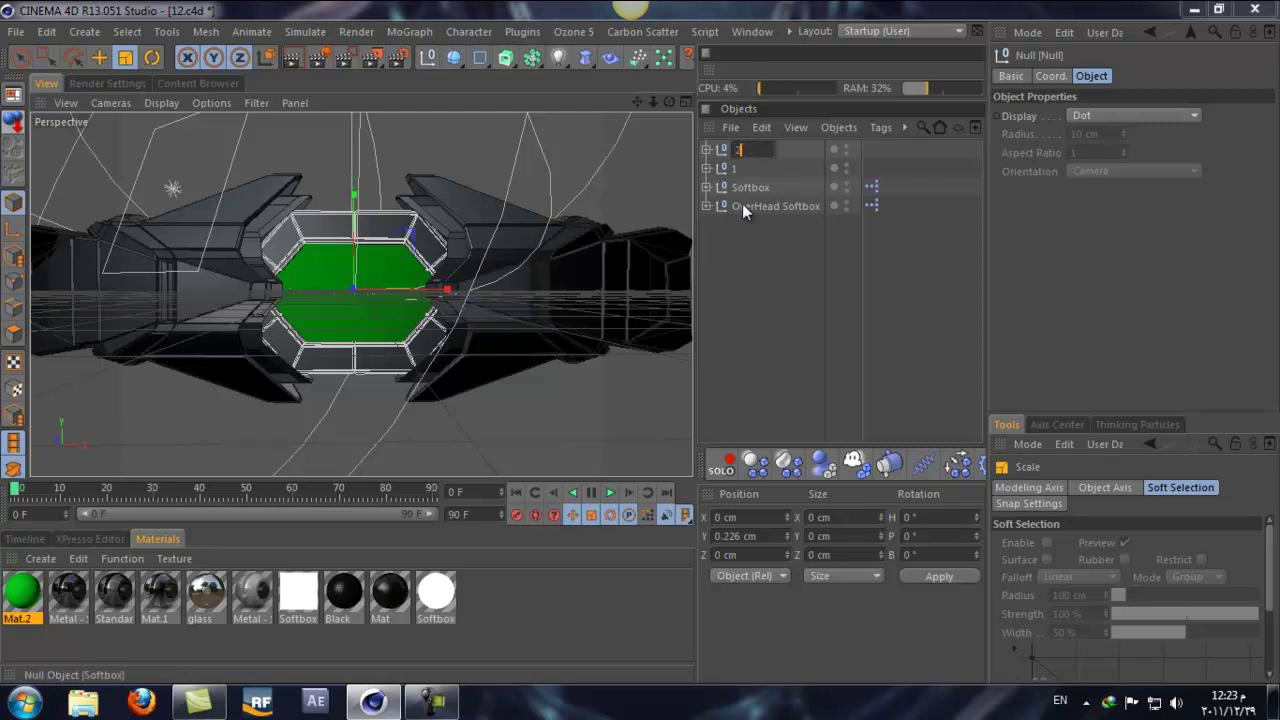
key(Return)
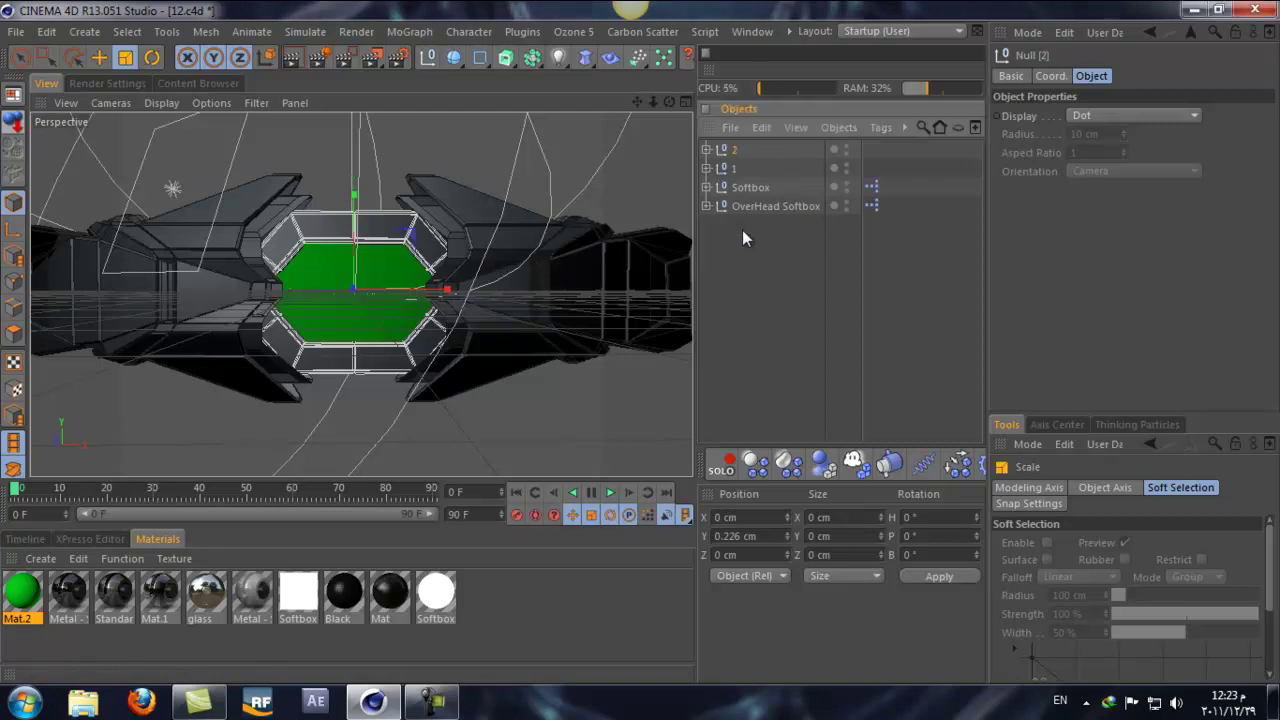
- Apply the Mat.1 material to the OUT object in group 1 and render the perspective view
click(704, 168)
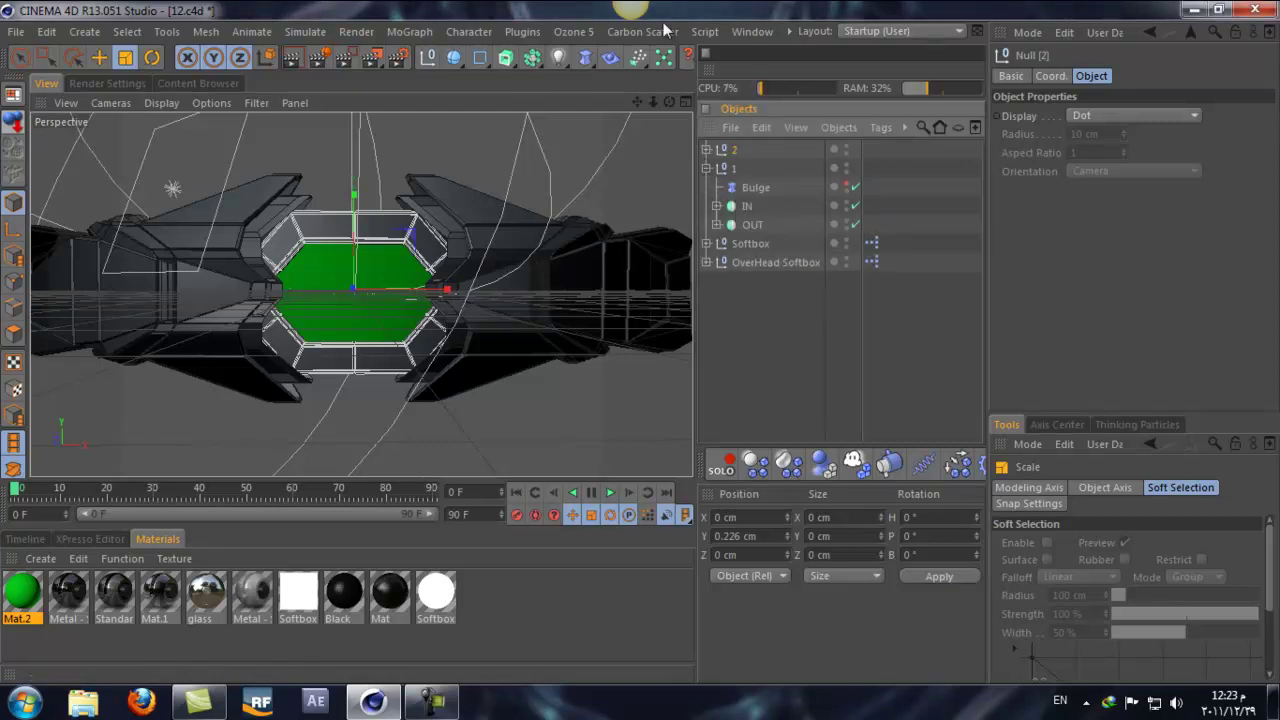
drag(658, 105, 635, 342)
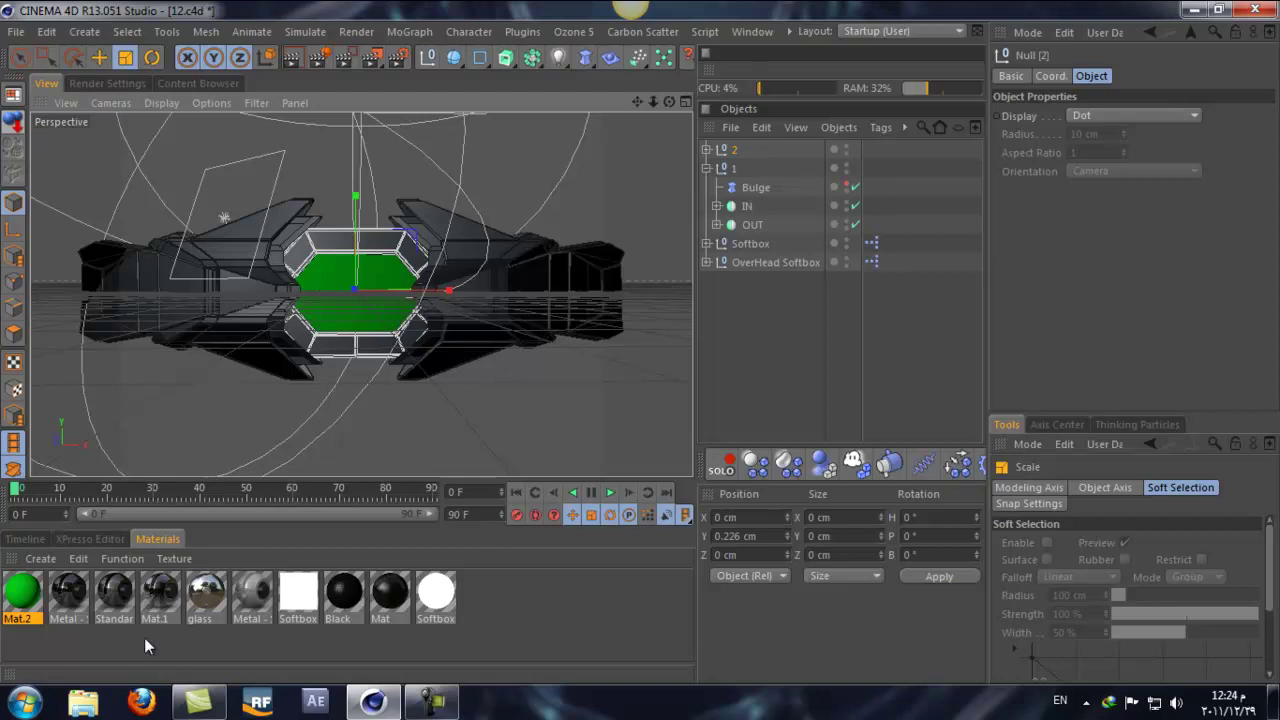
click(118, 603)
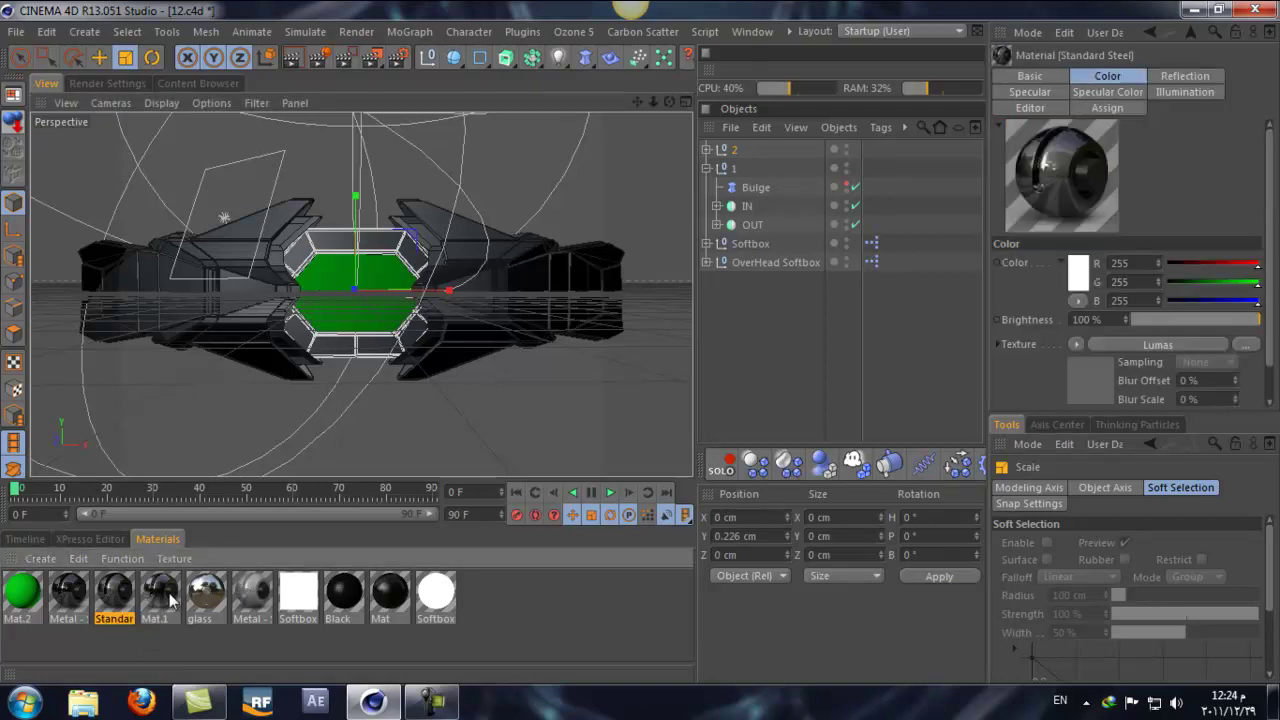
drag(156, 594, 774, 228)
click(293, 58)
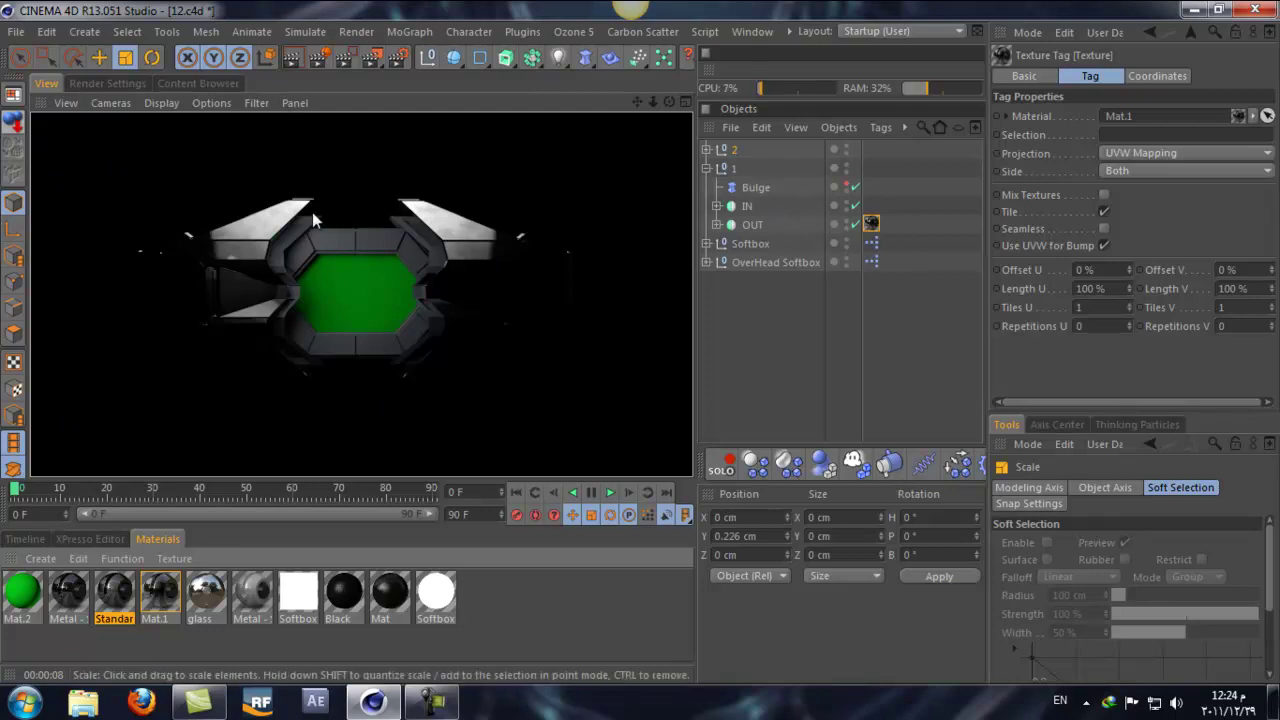
- Set Mat.1's colour to a dark grey of R 28, G 28, B 28 and render the view
double_click(175, 590)
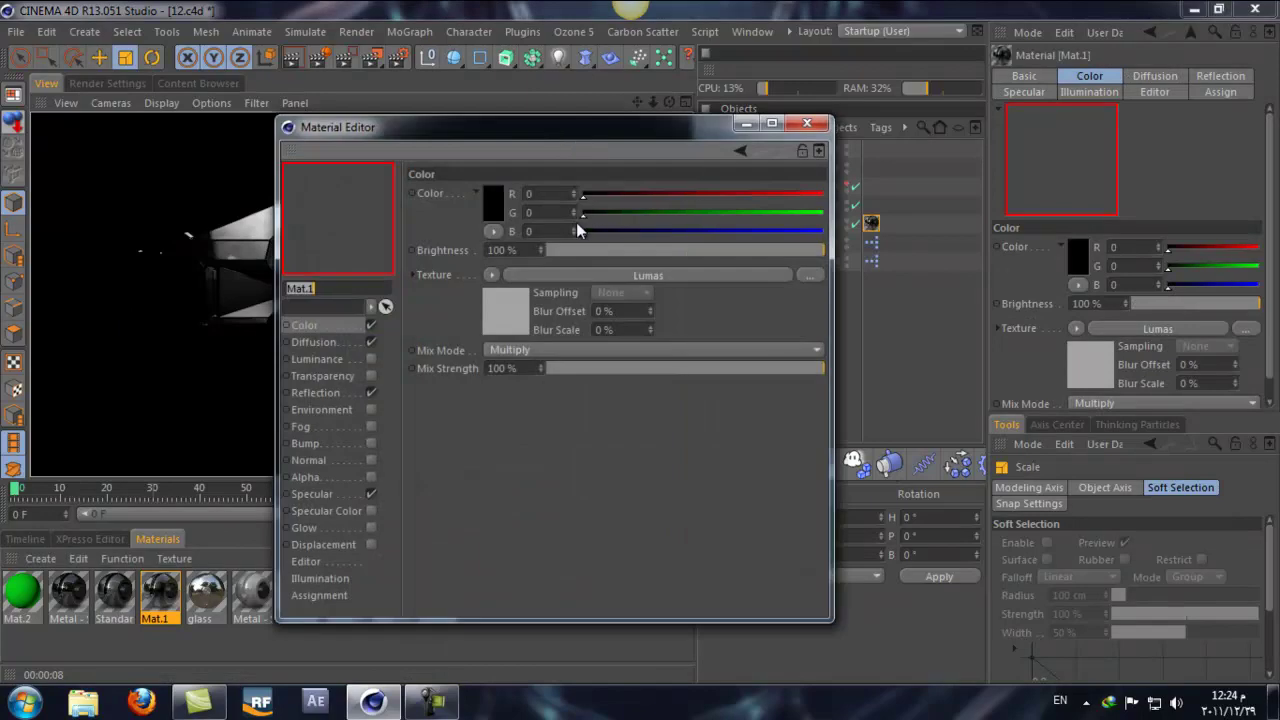
click(490, 208)
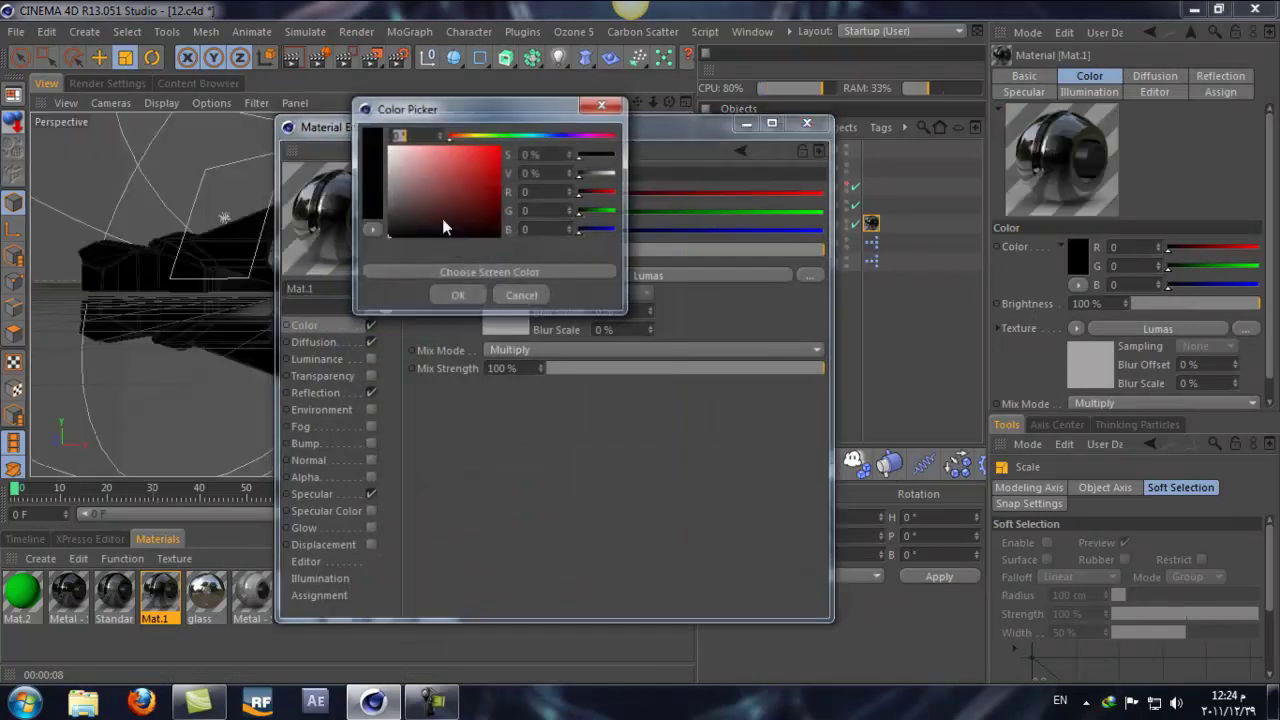
click(388, 228)
click(455, 296)
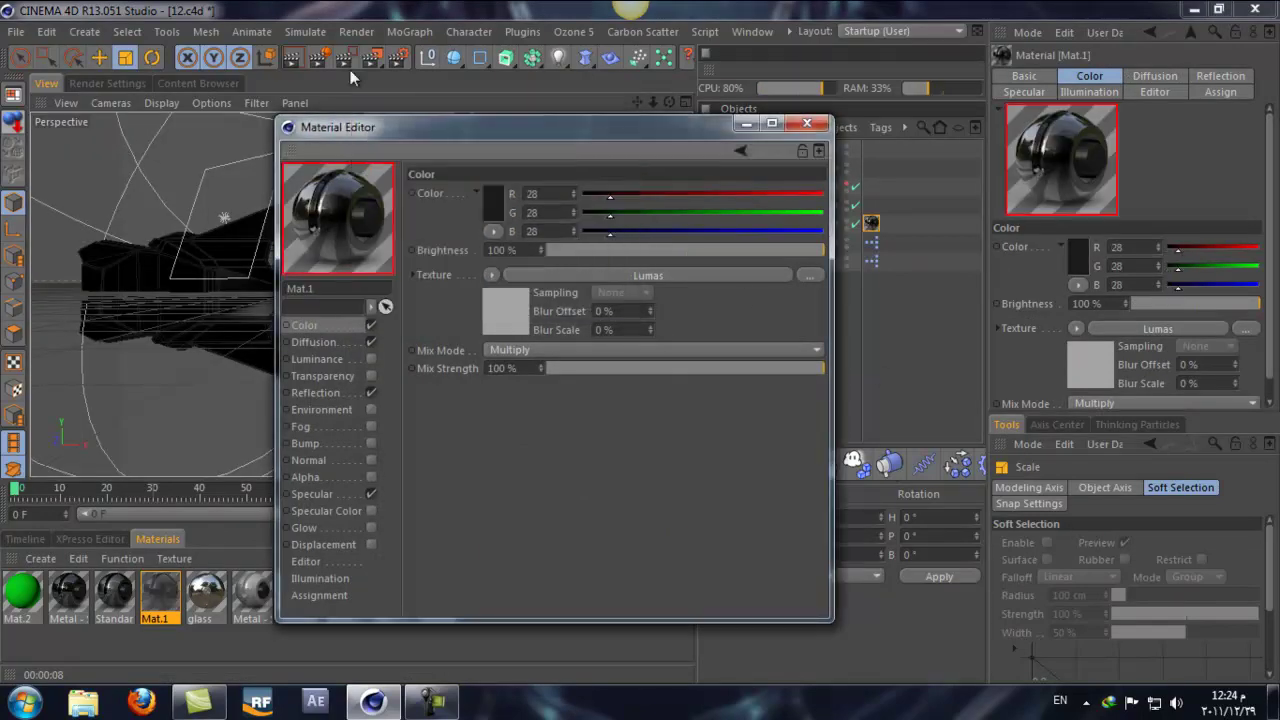
drag(370, 140, 832, 132)
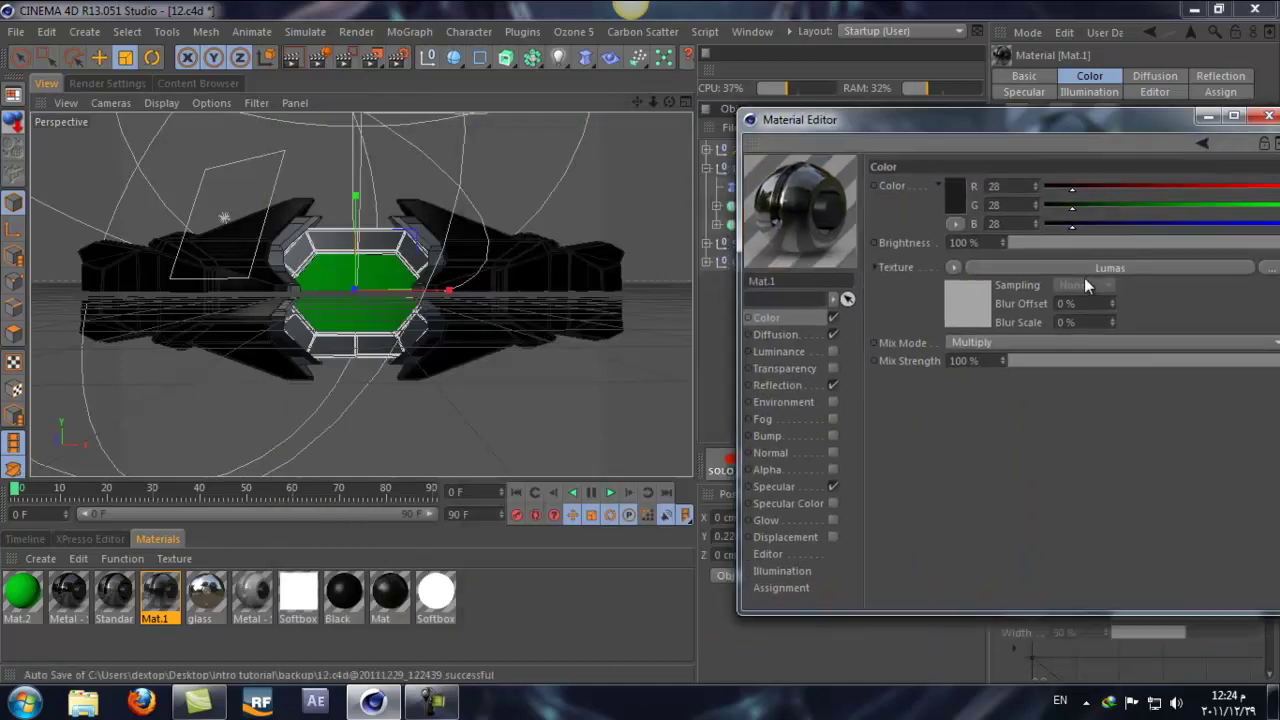
click(293, 57)
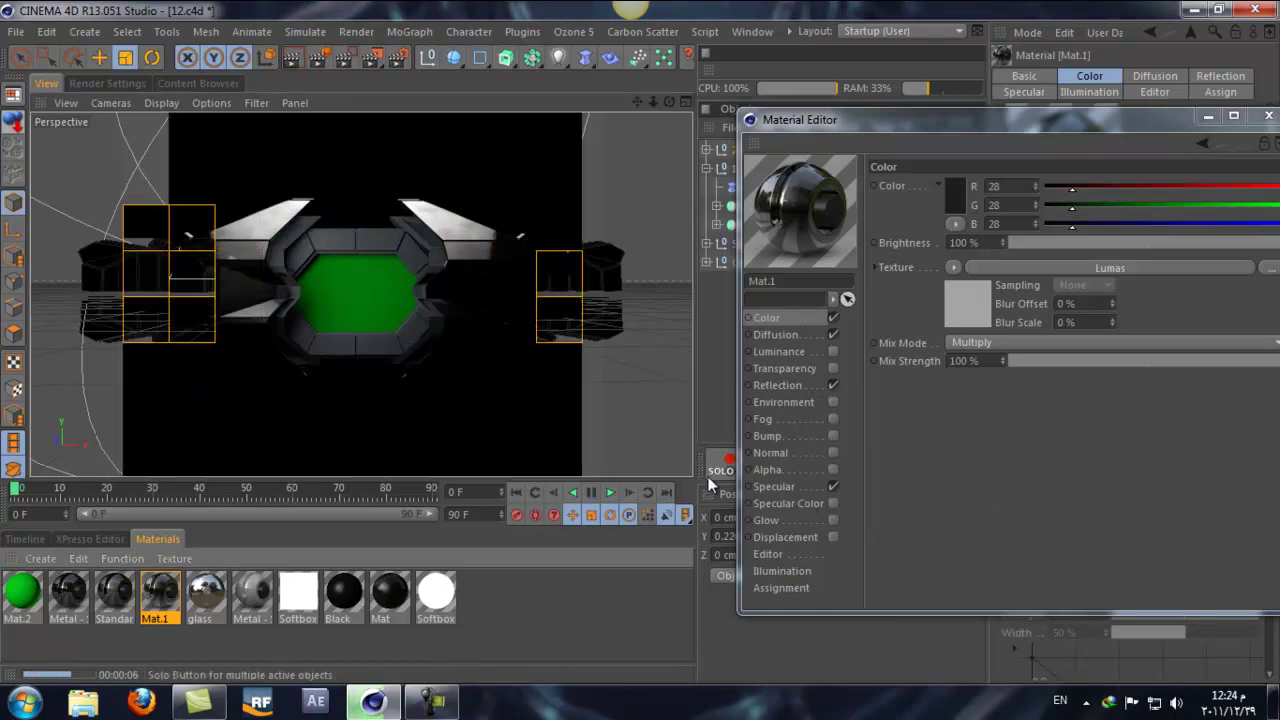
- Set Mat.1's Specular height to 42 % and enable its Specular Color channel, test-rendering each change
click(773, 486)
drag(1052, 119, 950, 117)
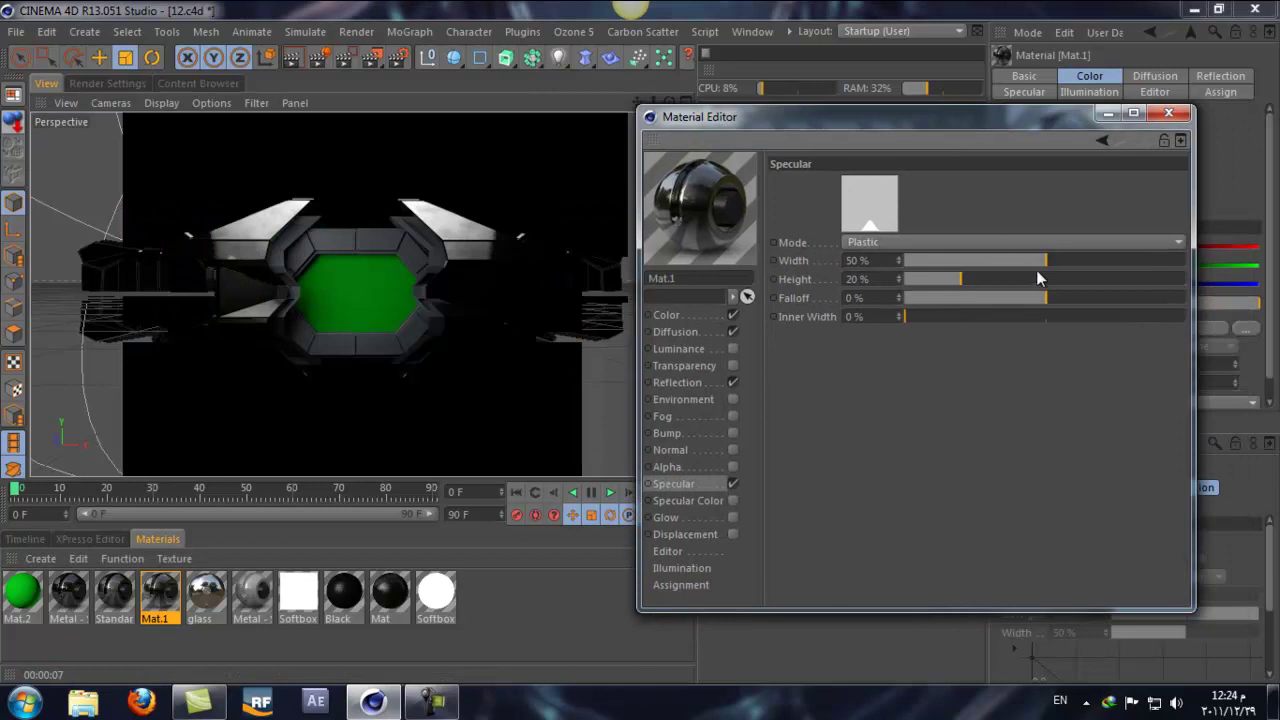
drag(983, 278, 1024, 279)
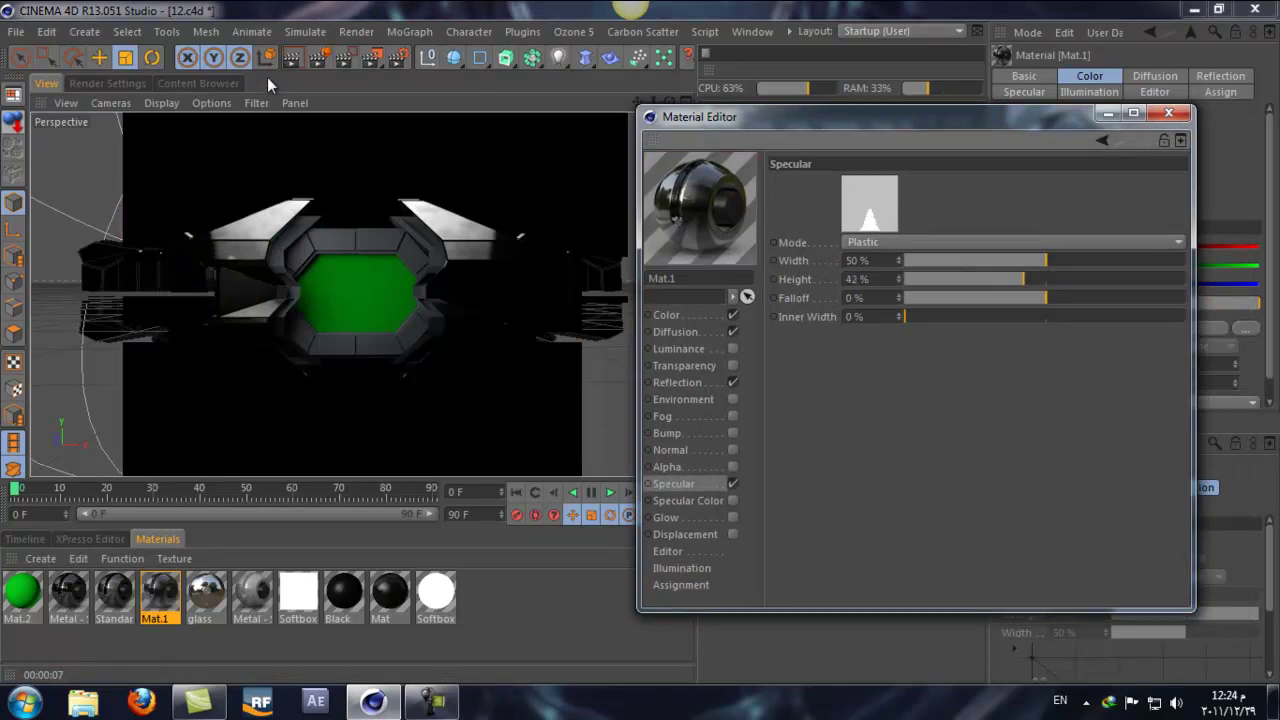
key(ctrl+r)
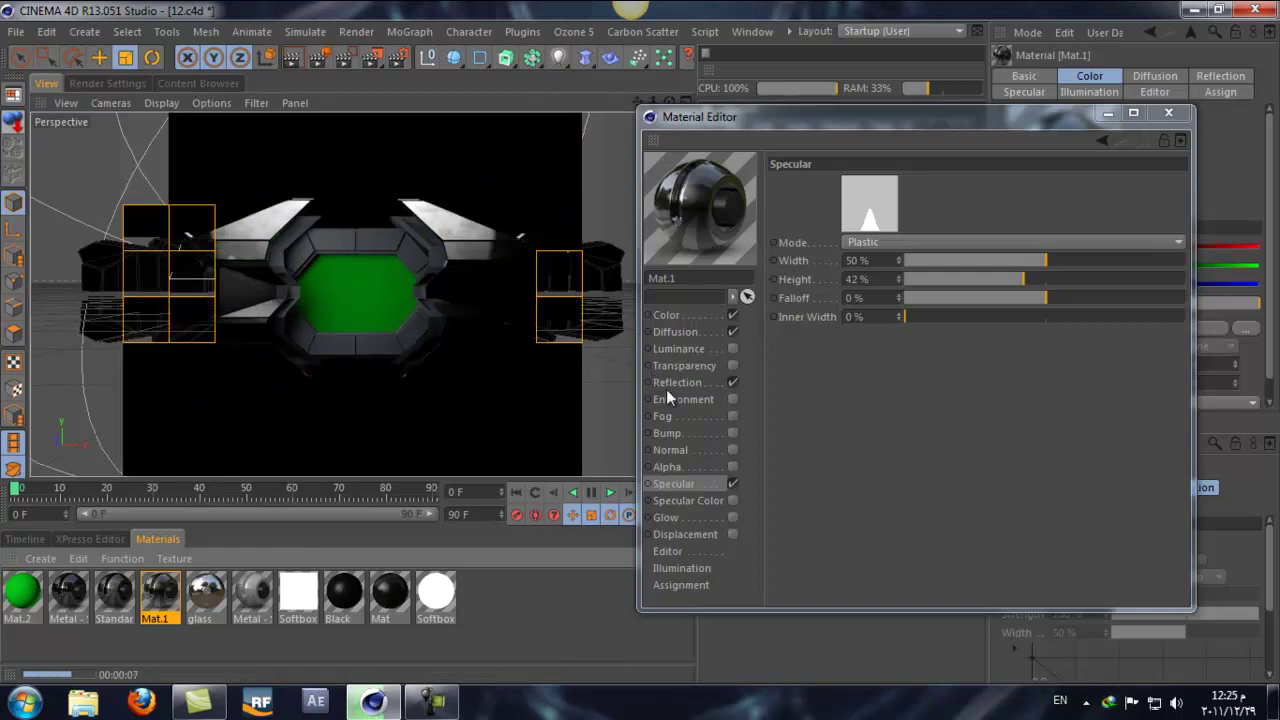
click(733, 500)
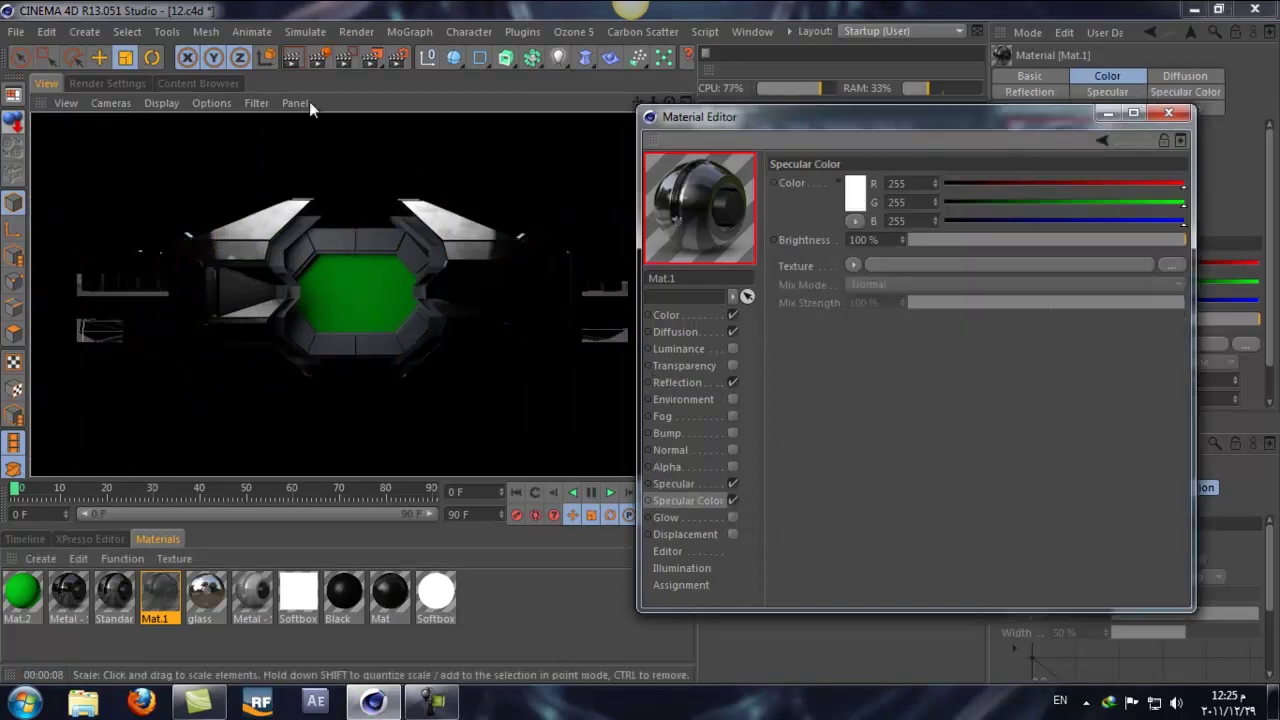
click(291, 58)
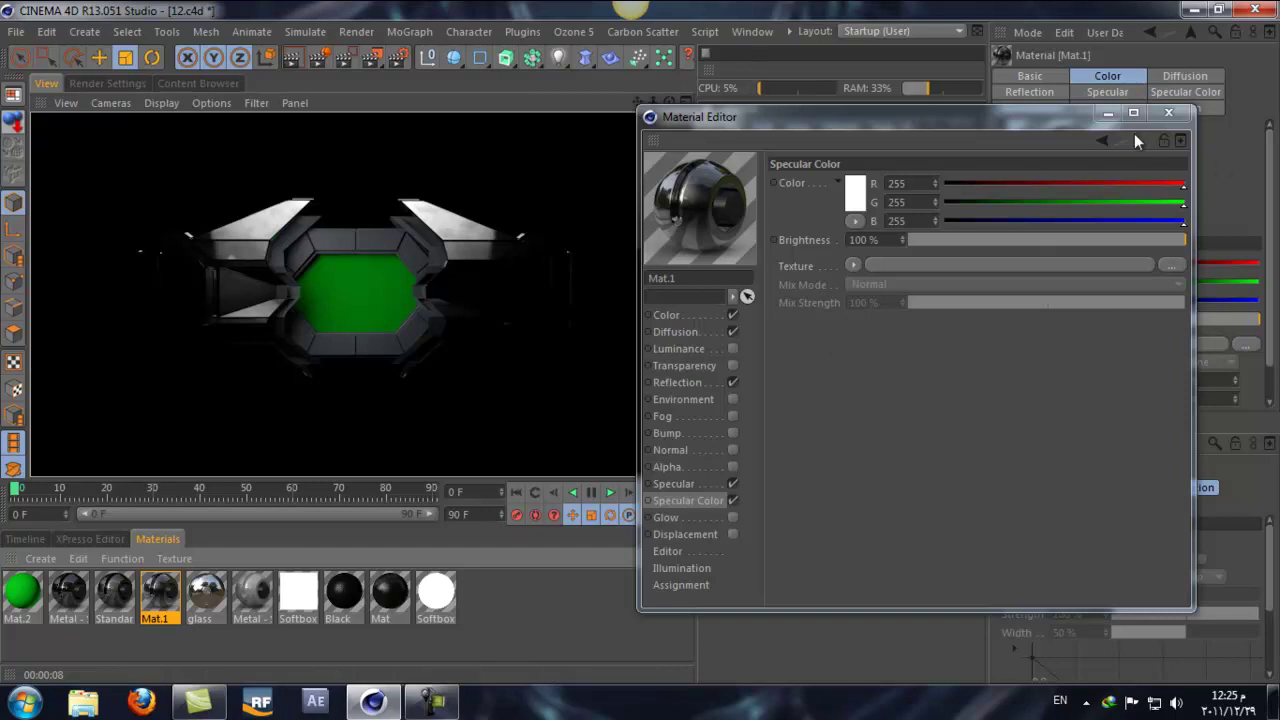
click(1168, 112)
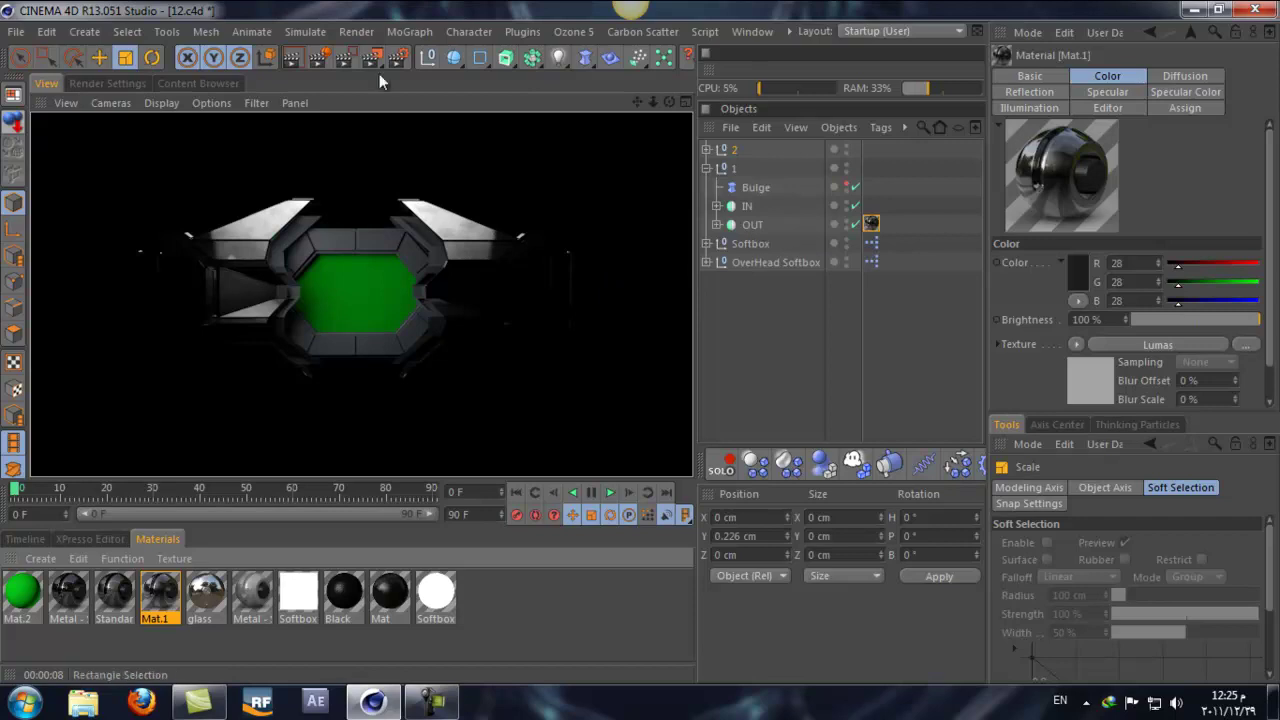
- Add an Omni light and move it in front of the model to about Z -1928 cm
drag(560, 57, 640, 86)
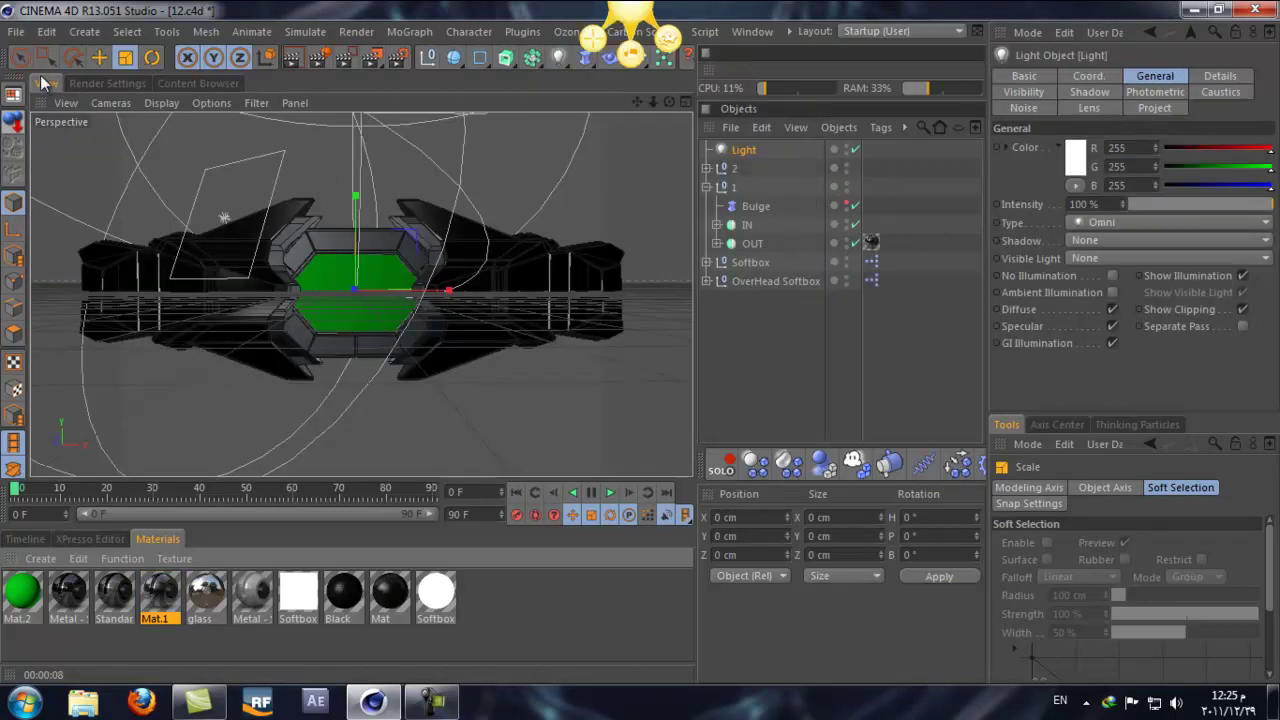
click(724, 264)
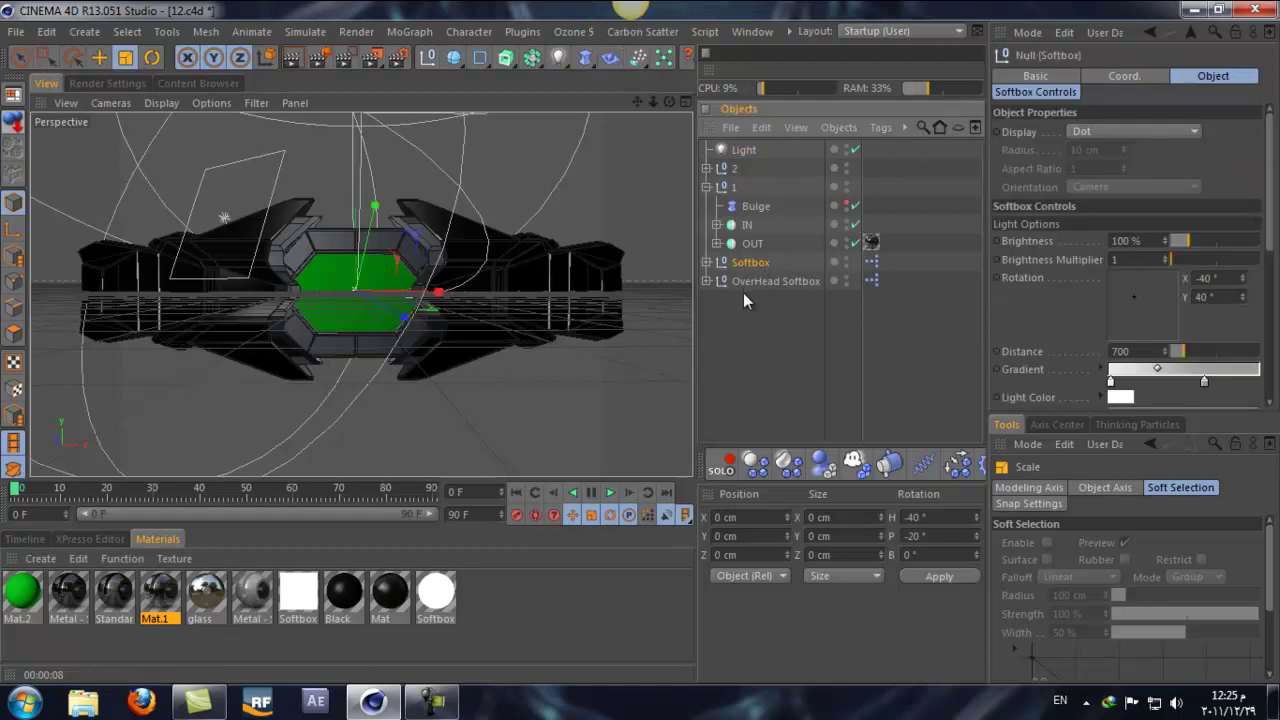
click(742, 283)
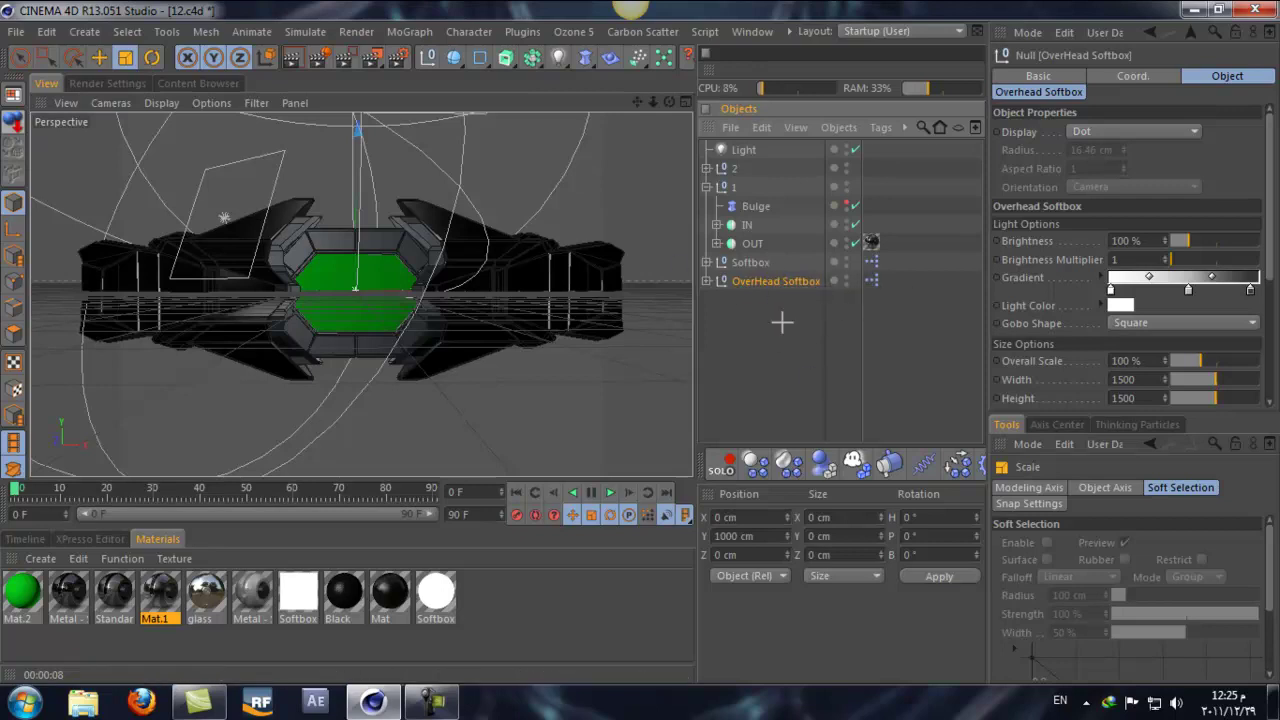
ctrl+click(750, 262)
click(748, 152)
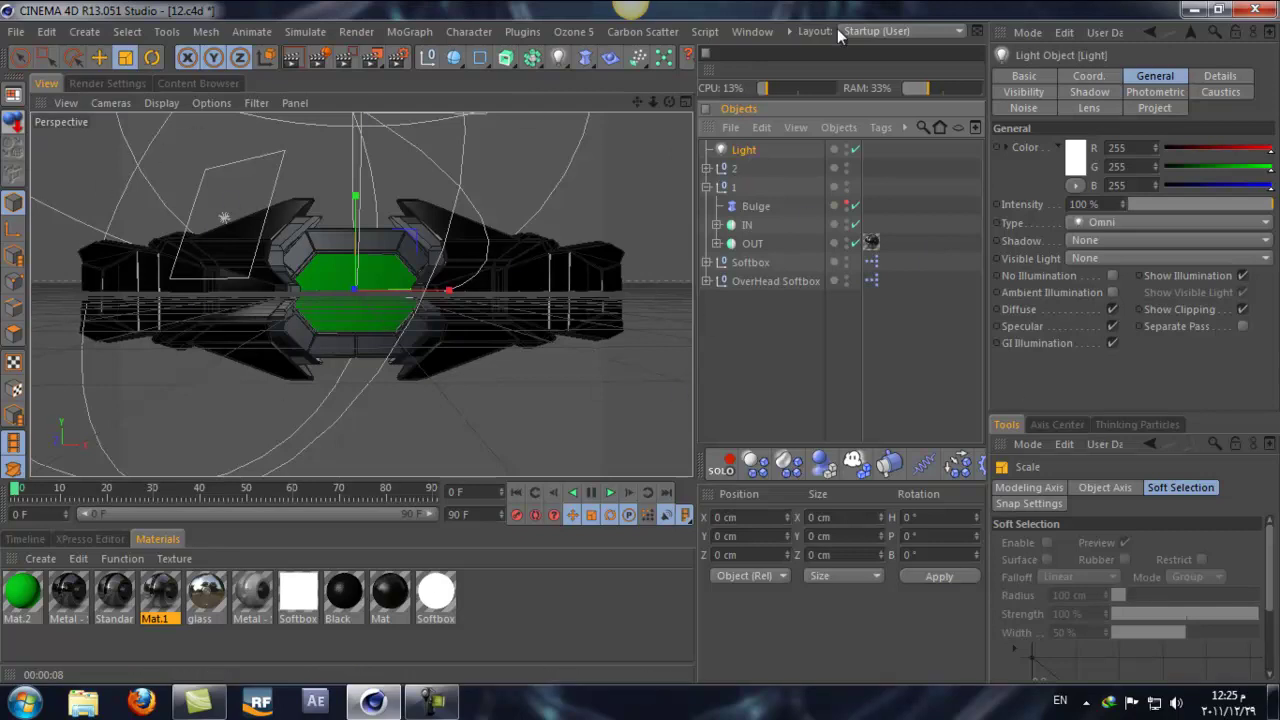
middle_click(608, 132)
click(24, 60)
drag(523, 177, 643, 370)
middle_click(352, 131)
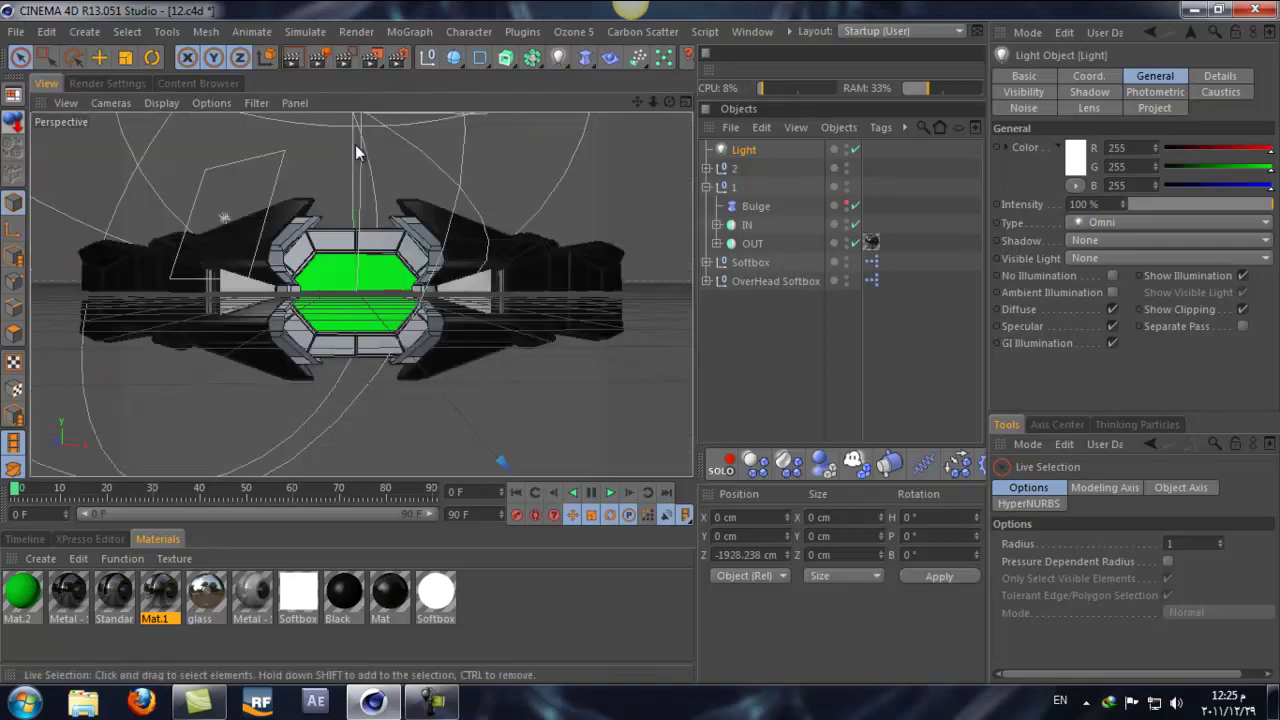
- Set the light's intensity to 30 % and its colour to a pale cyan of R 233, G 241, B 241
drag(1202, 200, 1171, 203)
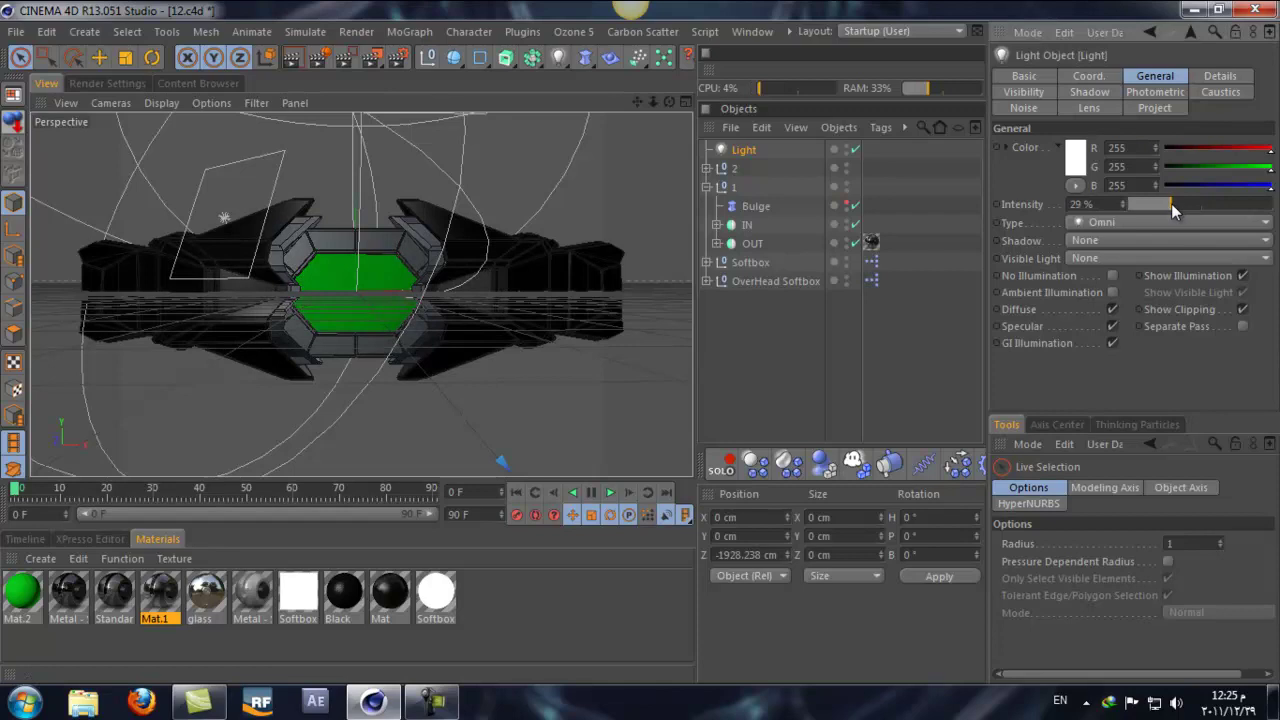
drag(1170, 204, 1172, 204)
click(1073, 157)
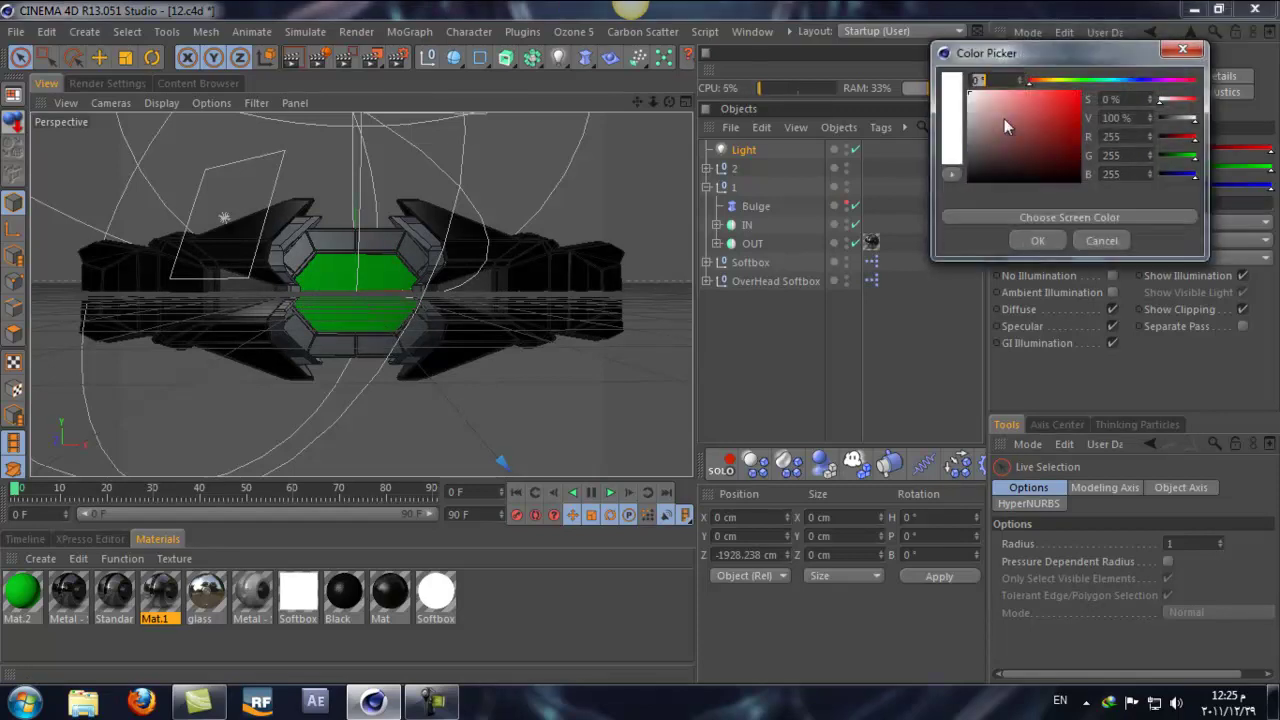
click(1110, 80)
drag(973, 99, 971, 95)
click(1038, 240)
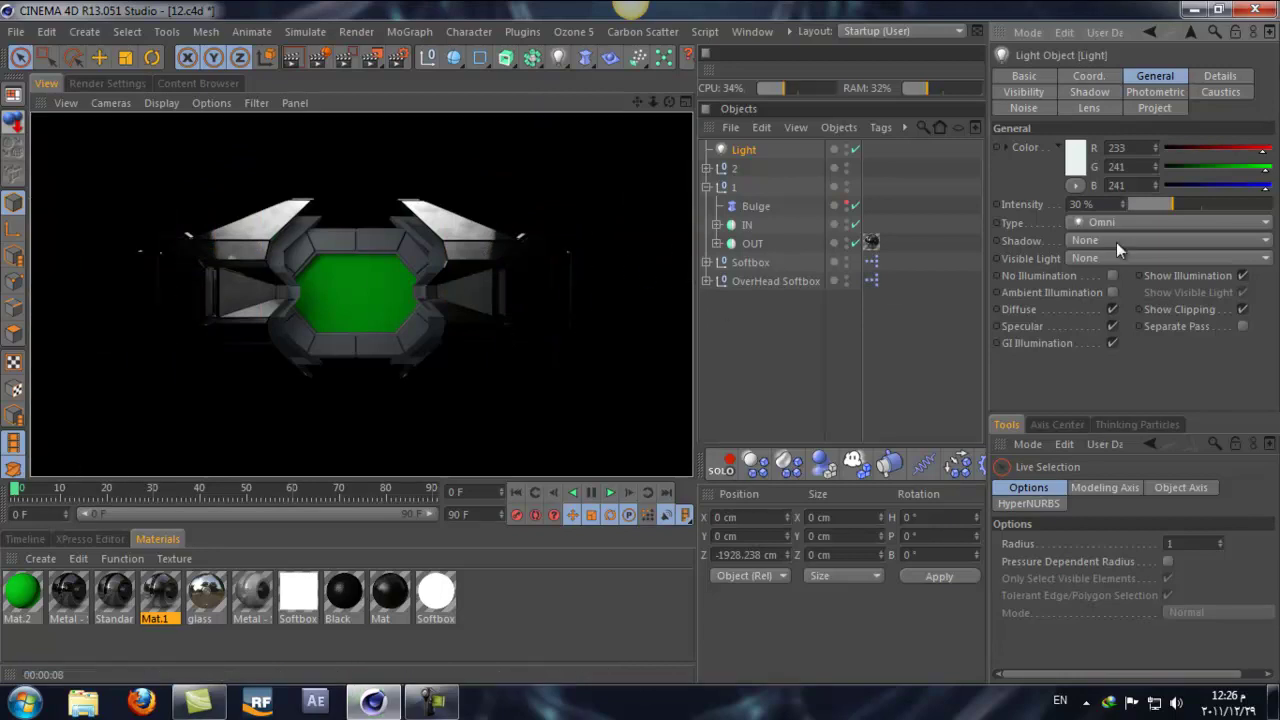
- Set the Omni light's intensity to 20 %
drag(1182, 206, 1162, 189)
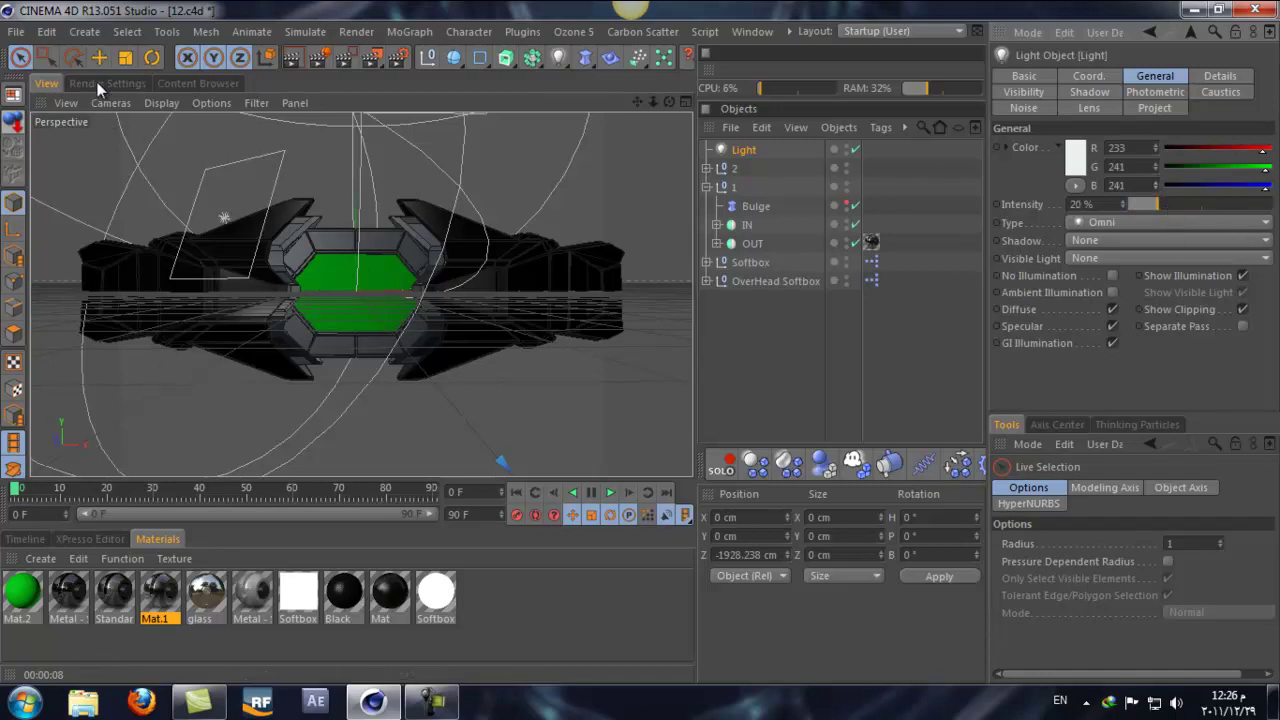
- Open the Content Browser's favourites and switch the folder view to a list
click(182, 83)
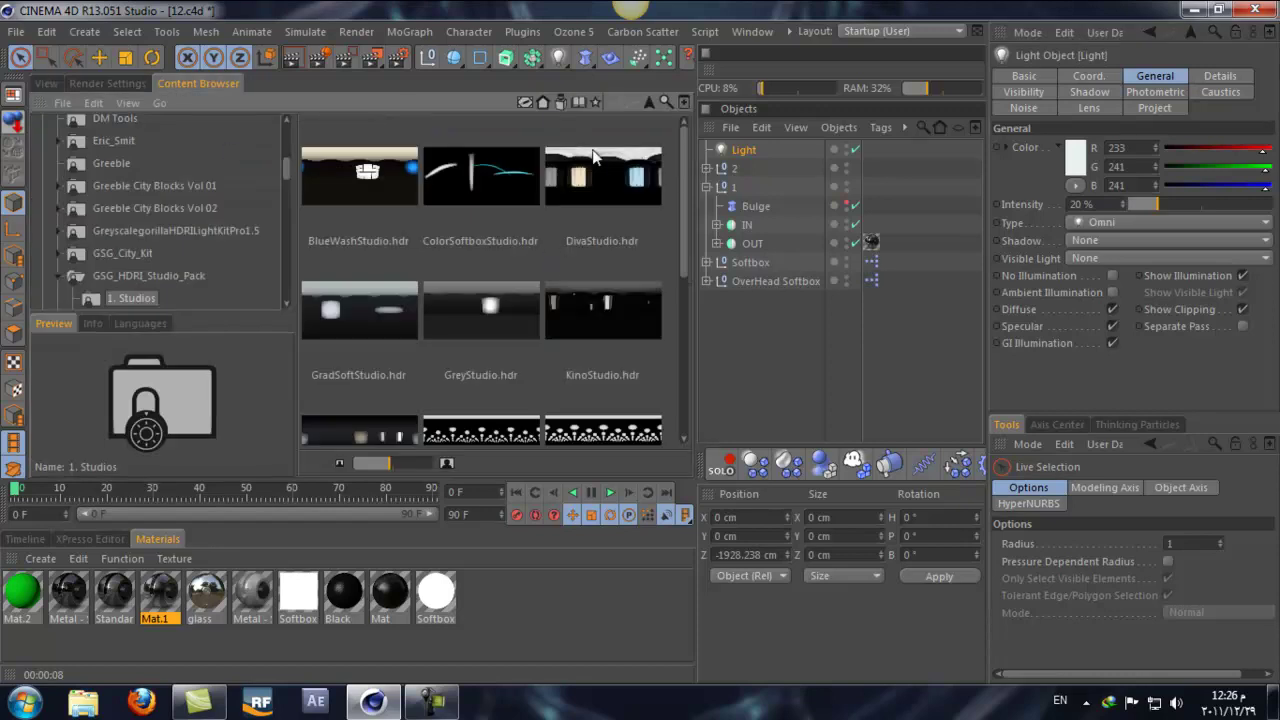
click(592, 104)
right_click(540, 286)
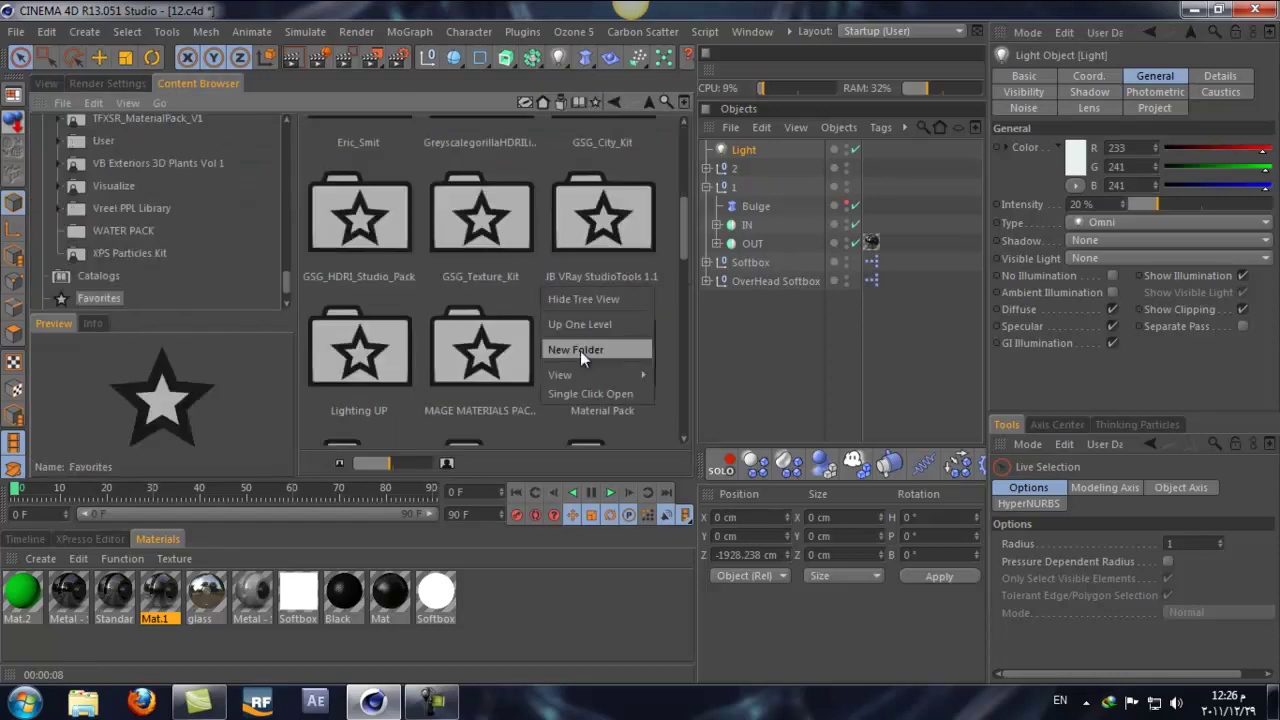
right_click(548, 297)
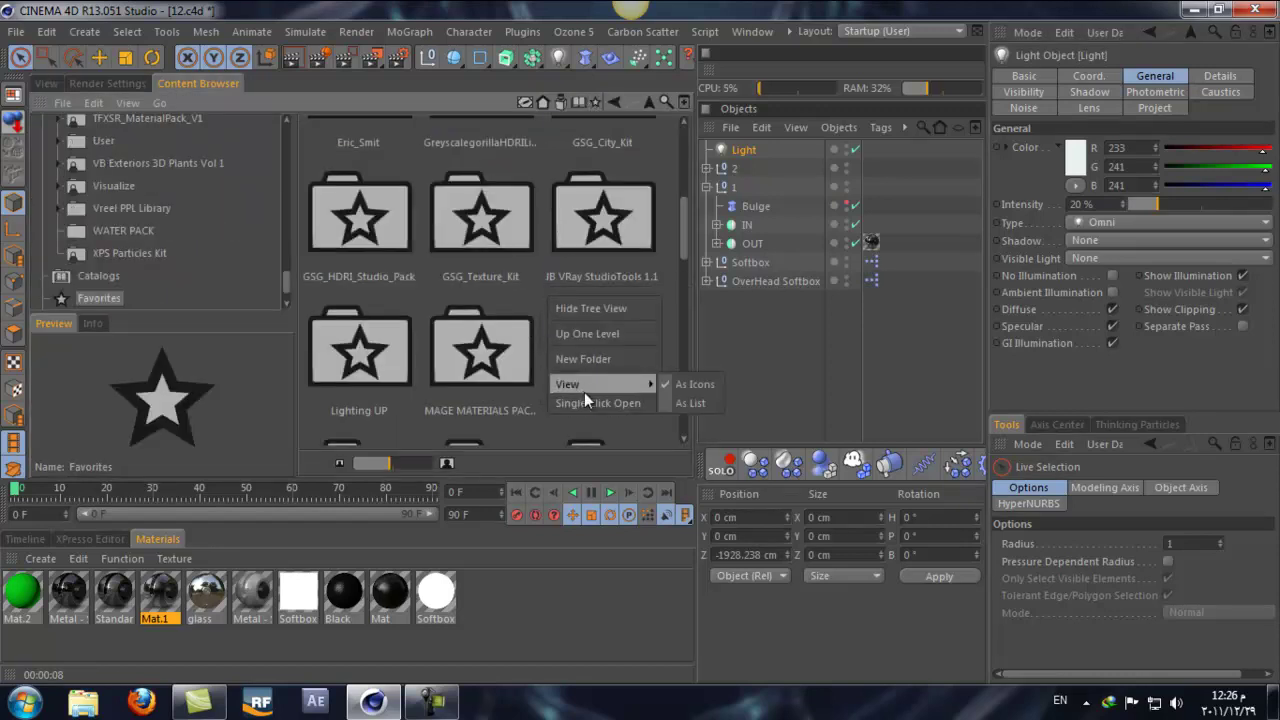
right_click(550, 315)
mouse_move(600, 403)
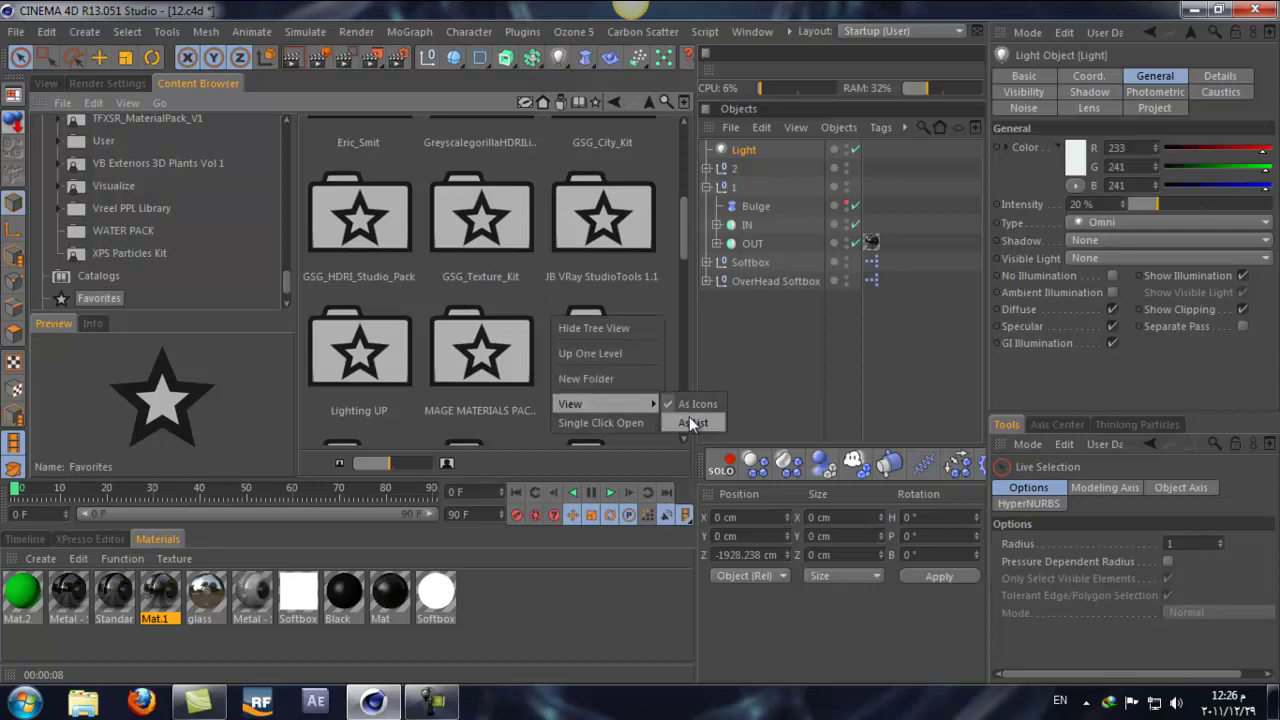
click(704, 428)
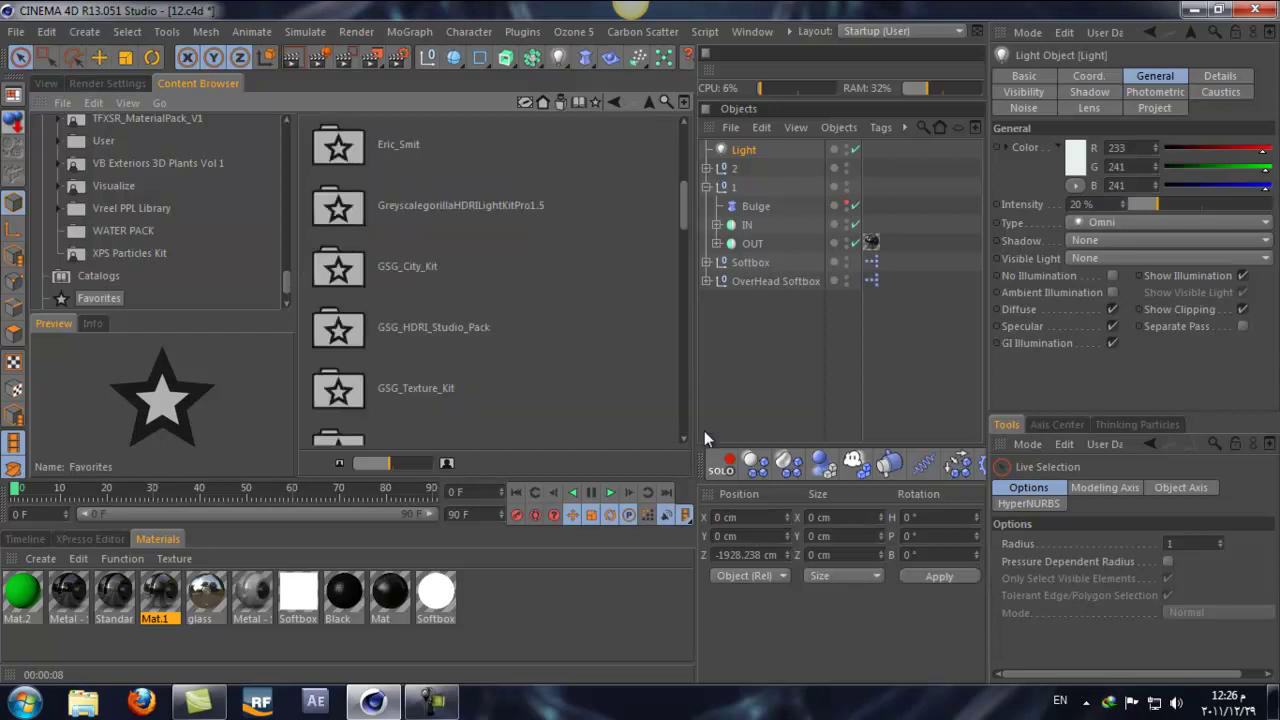
- Open the GSG_HDRI_Studio_Pack folder and add its HDR Studio Rig preset to the scene
double_click(456, 332)
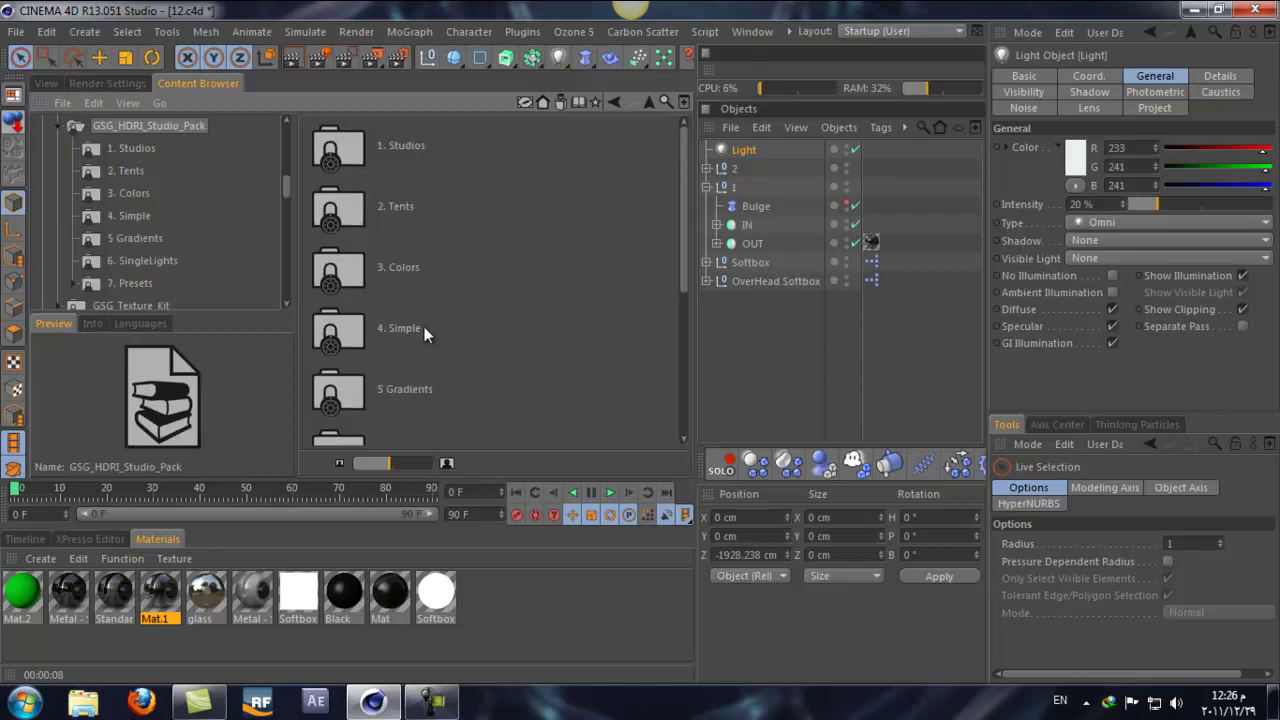
scroll(400, 300, down, 5)
drag(409, 292, 777, 363)
scroll(483, 182, up, 5)
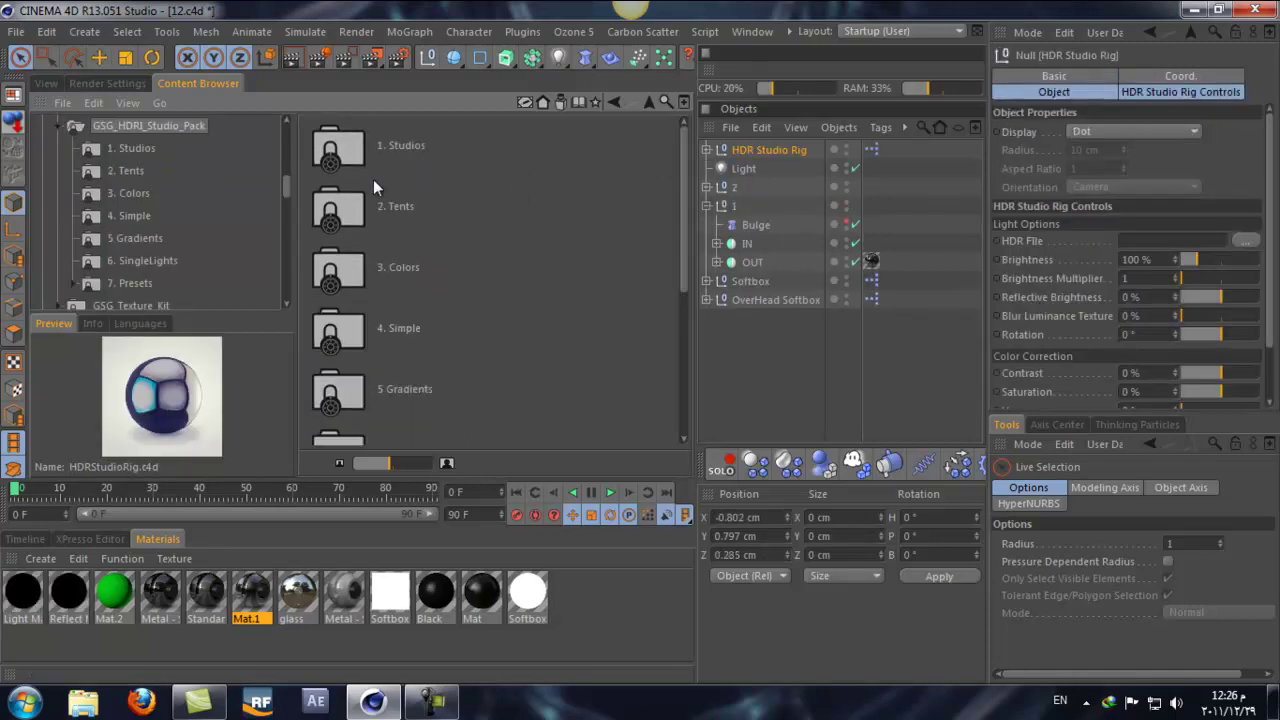
- Preview images in the 1. Studios folder and assign ThreeSoftboxesStudio1.hdr as the HDR Studio Rig's HDR file
double_click(422, 145)
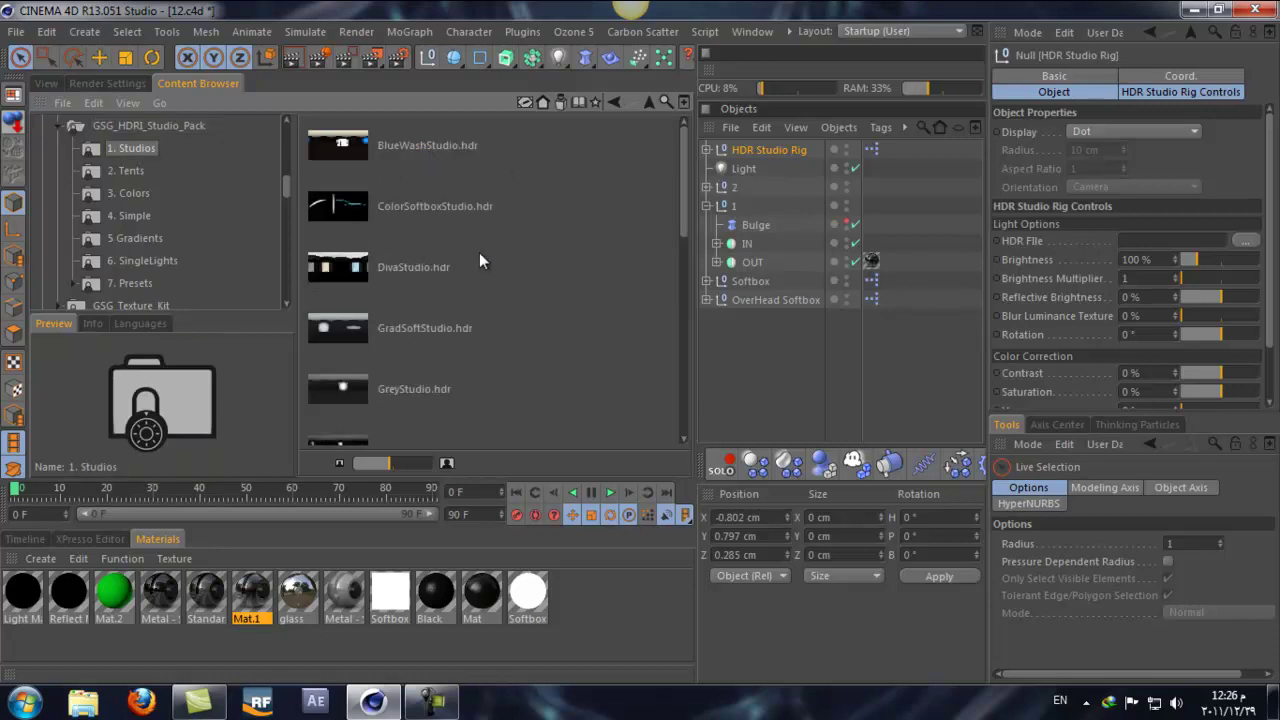
scroll(479, 261, down, 2)
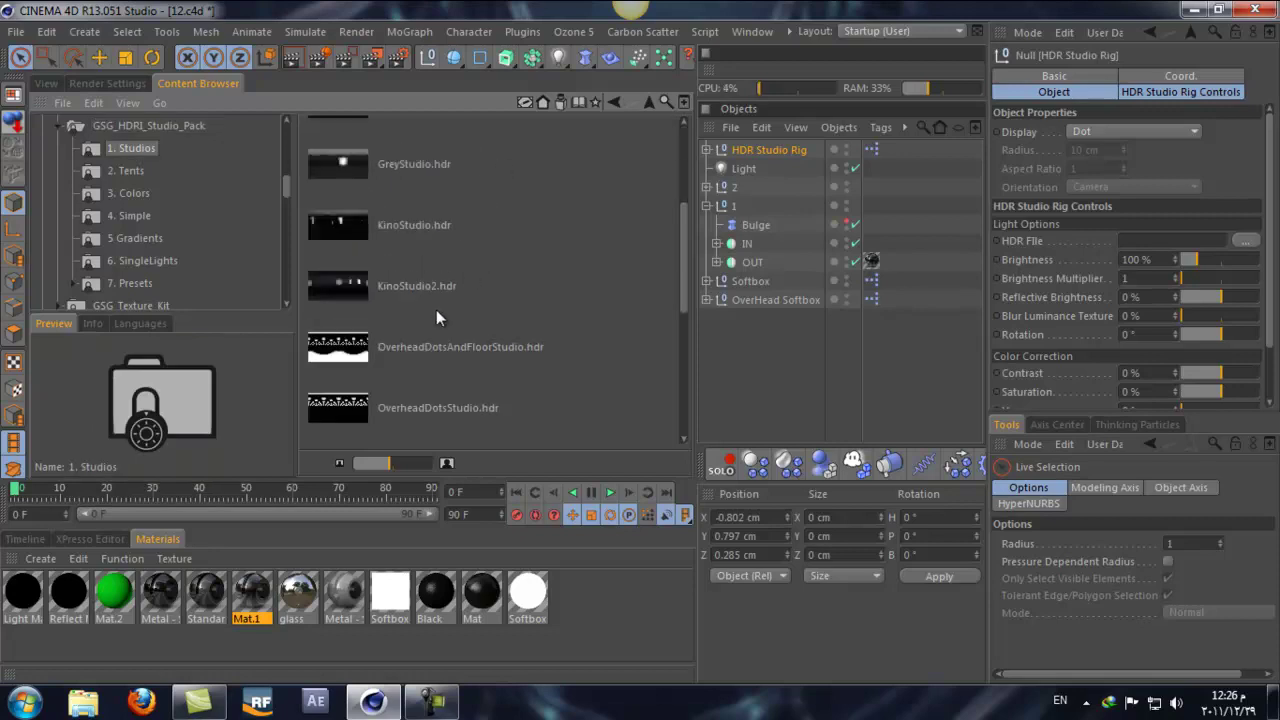
click(408, 286)
scroll(428, 243, down, 5)
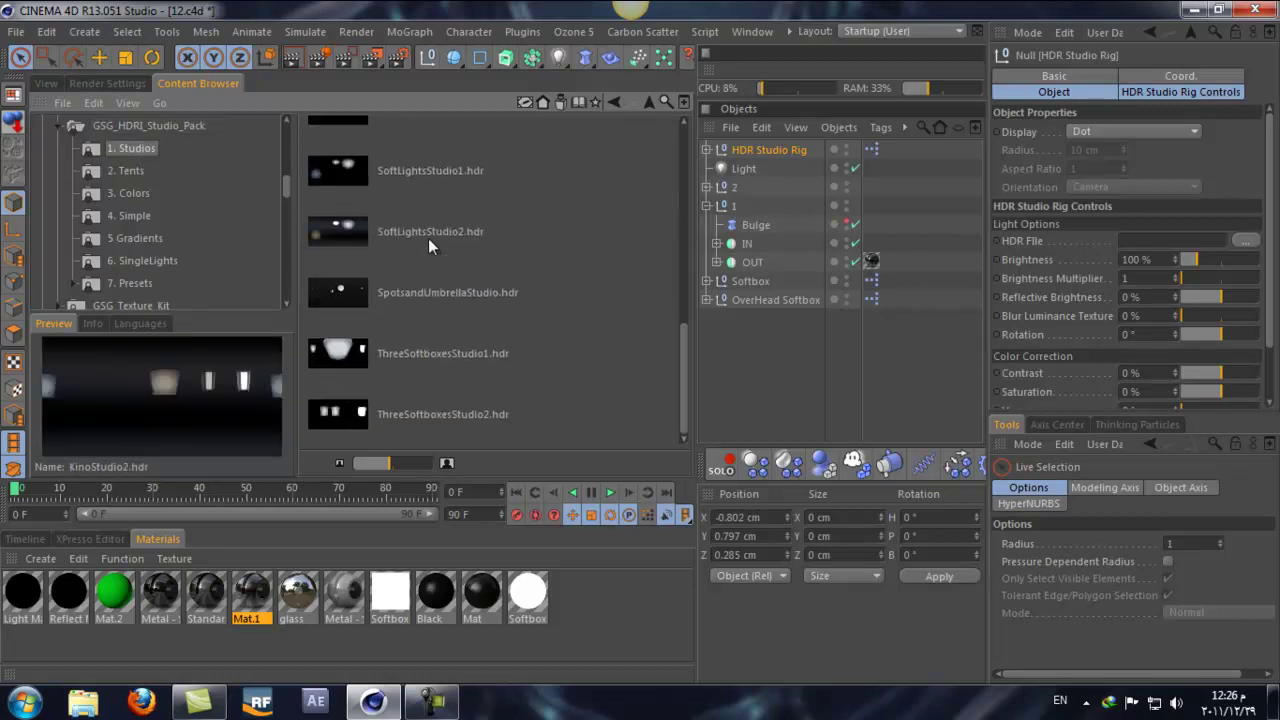
click(426, 192)
click(445, 360)
click(449, 430)
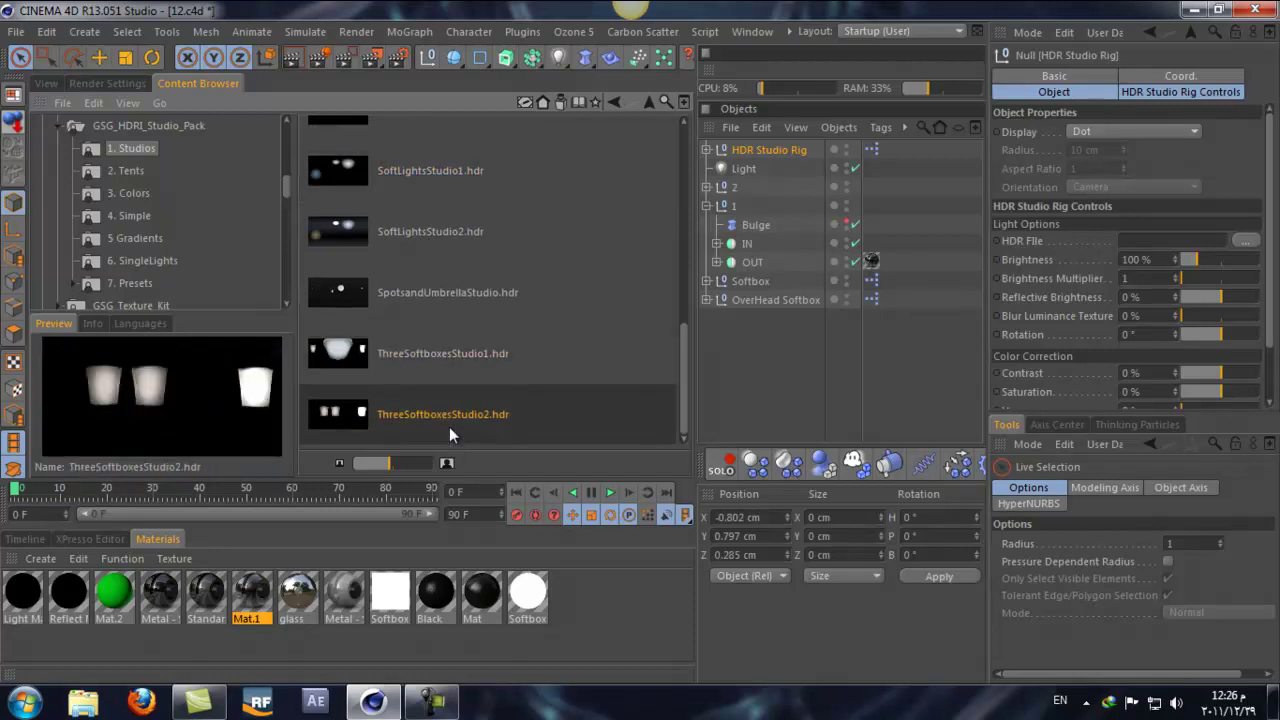
click(343, 380)
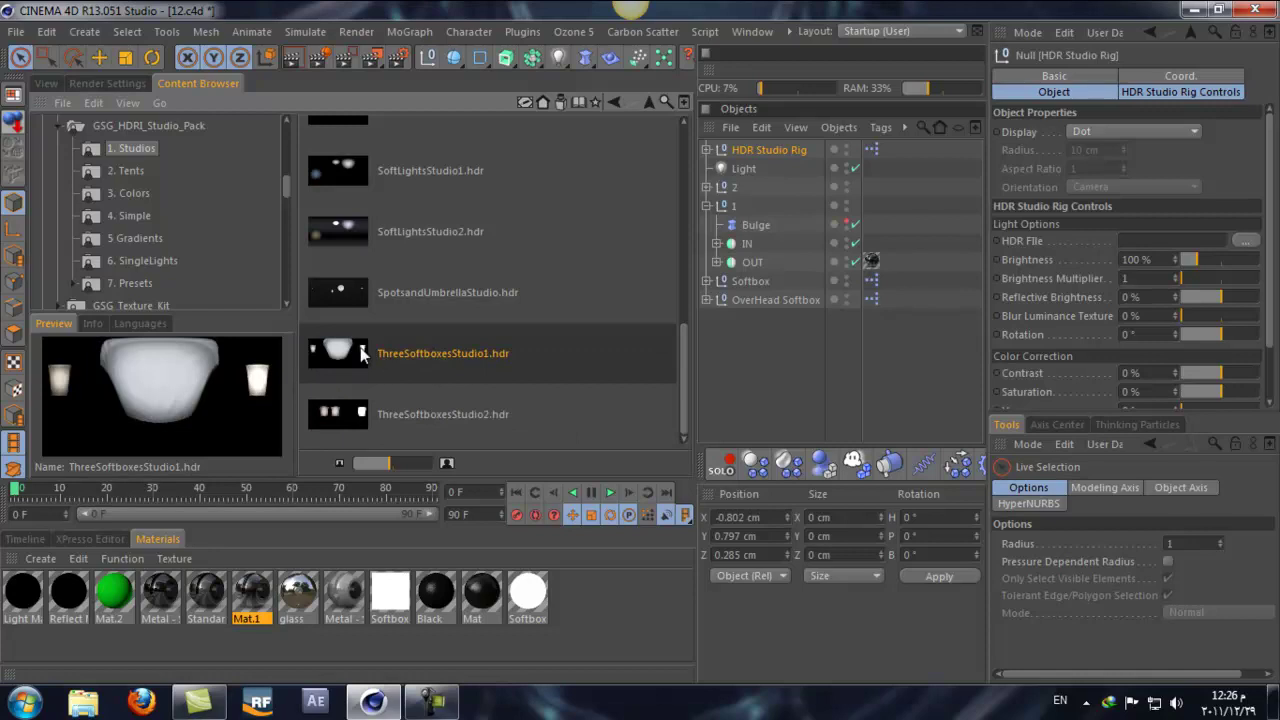
click(389, 417)
click(380, 347)
drag(356, 347, 1180, 242)
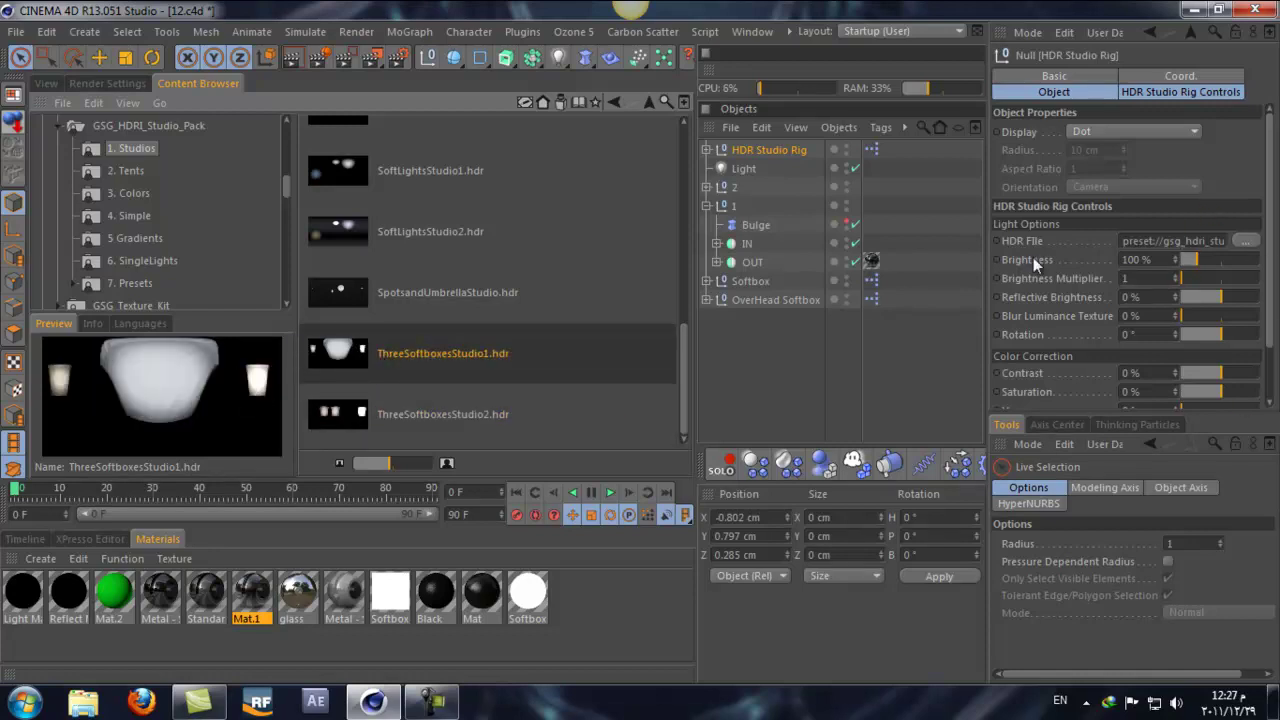
- Disable Seen By Camera on the HDR Studio Rig and render the perspective view
scroll(1095, 348, down, 3)
click(1125, 384)
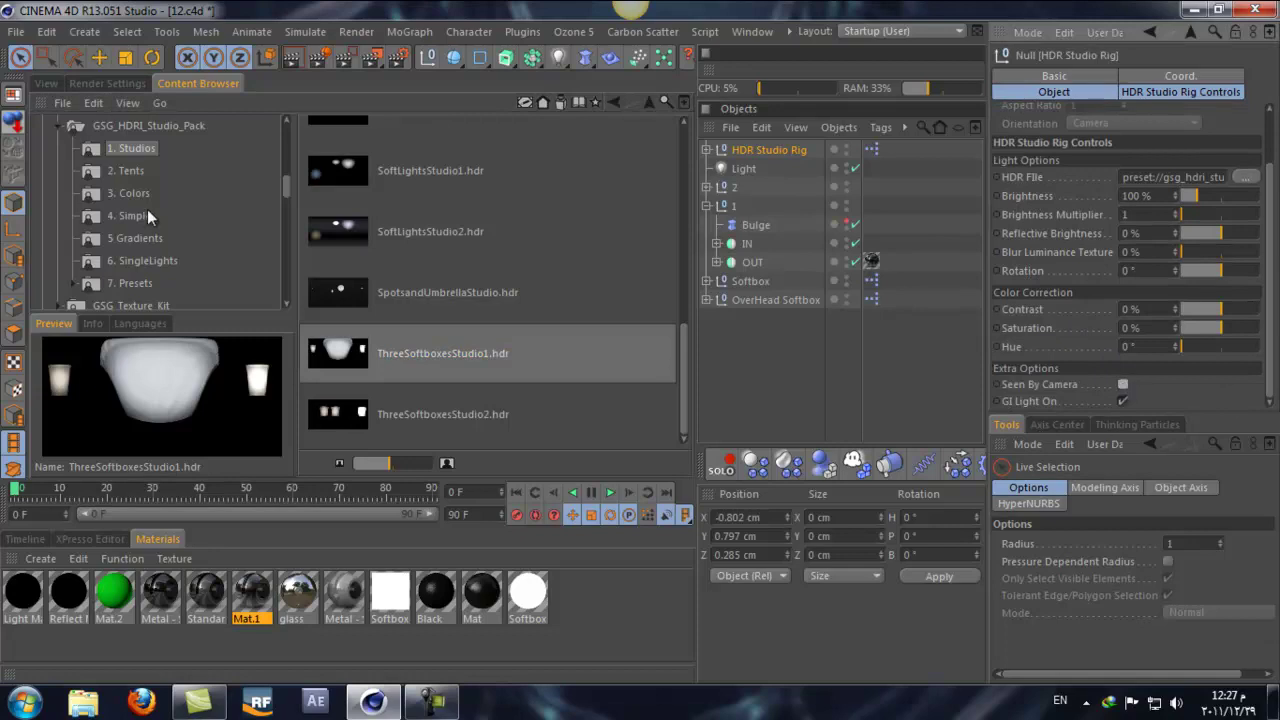
click(46, 83)
click(22, 592)
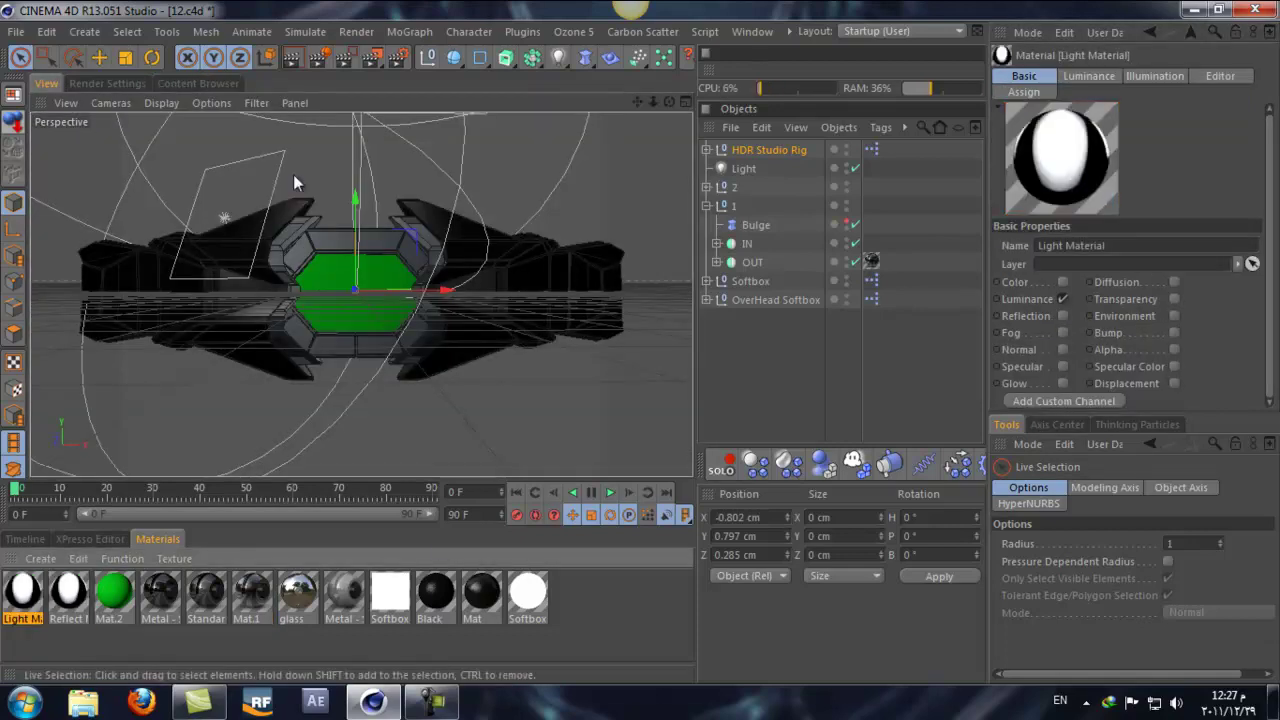
click(294, 57)
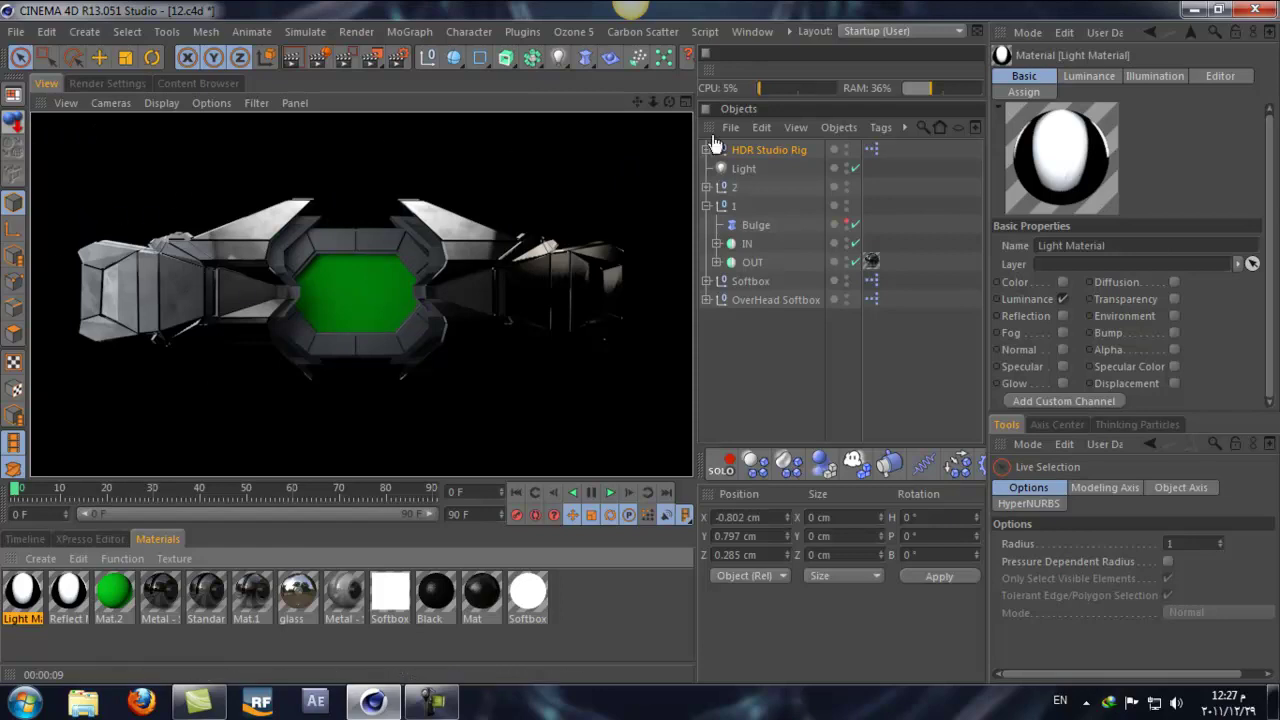
- Set the HDR Studio Rig's Rotation to 63° and render the view
click(750, 150)
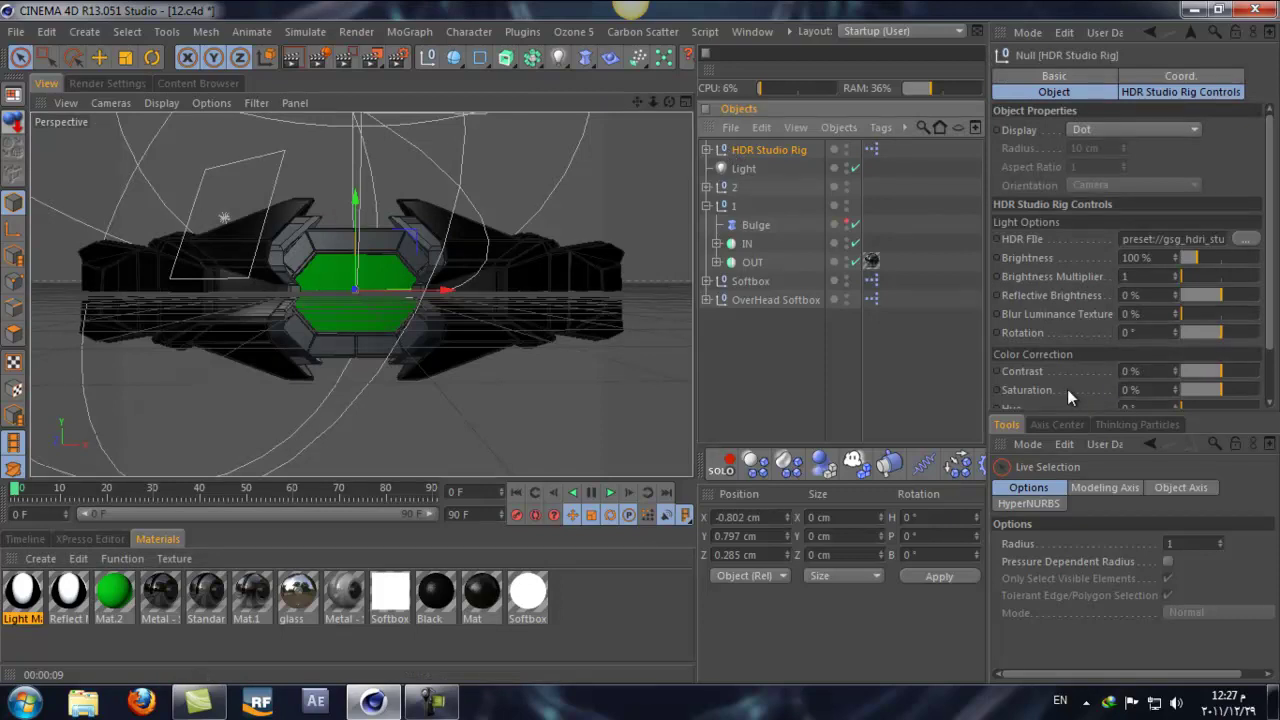
scroll(1070, 370, down, 3)
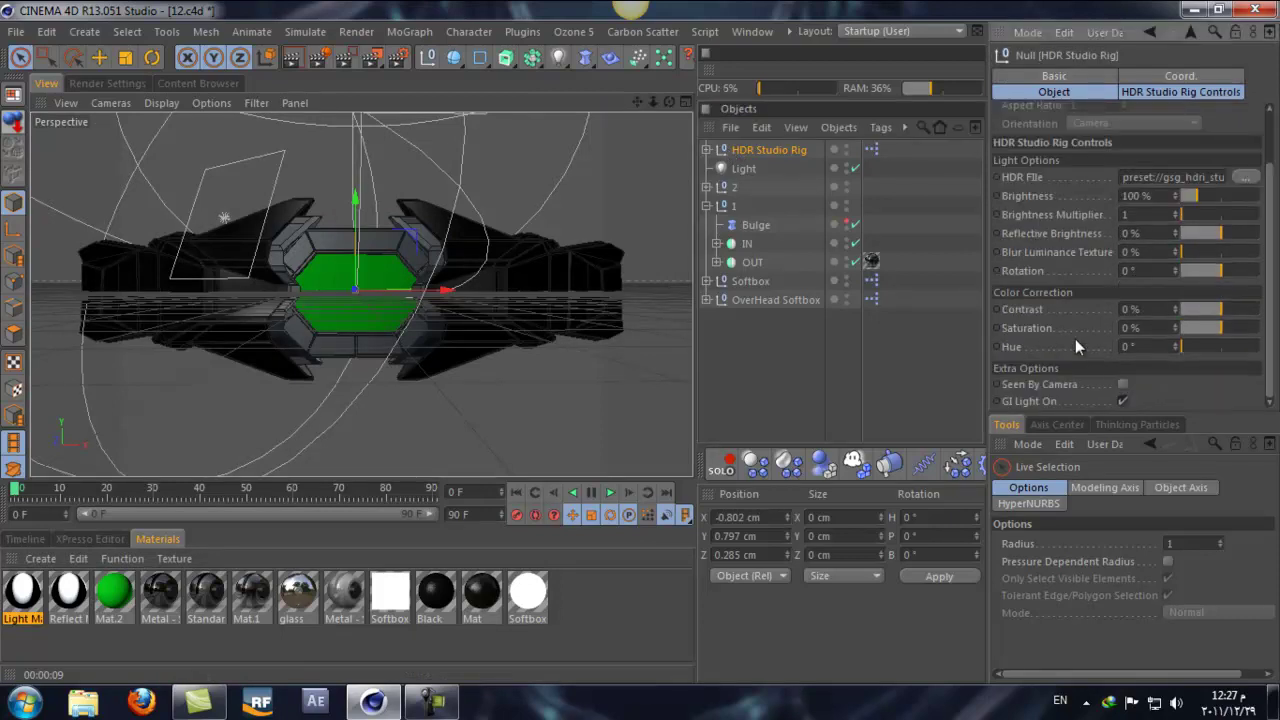
click(1230, 269)
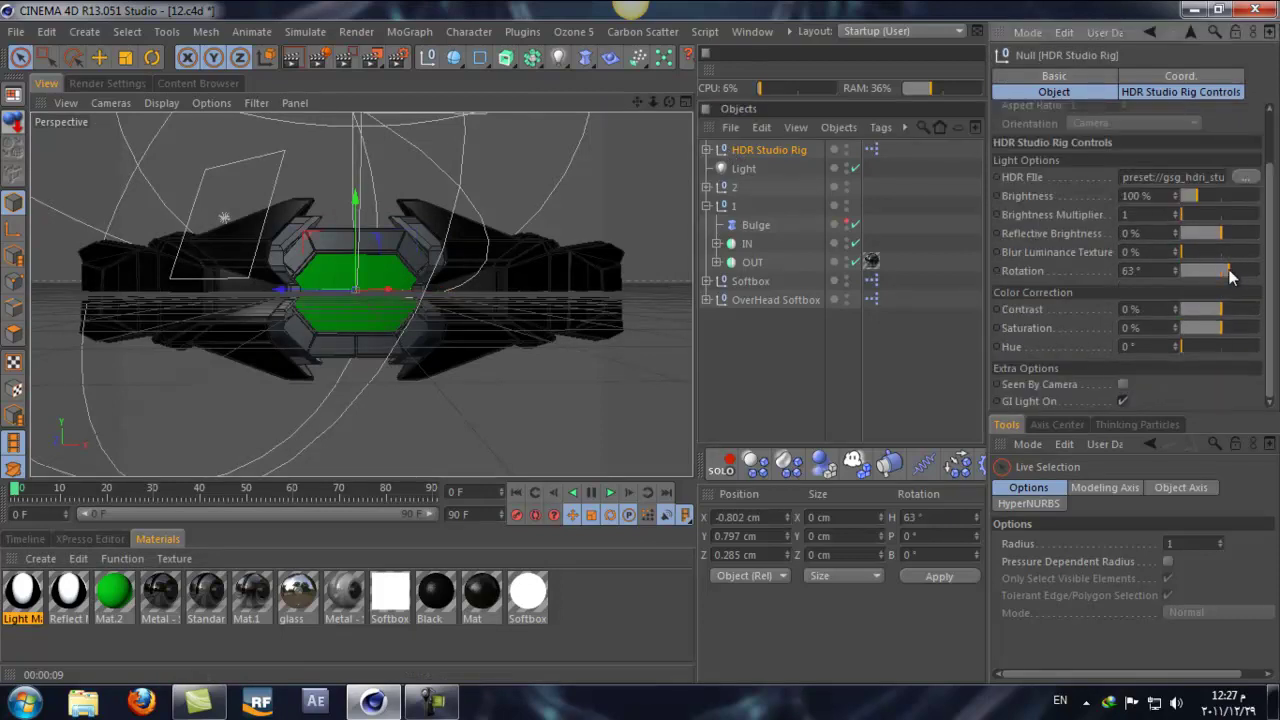
click(296, 60)
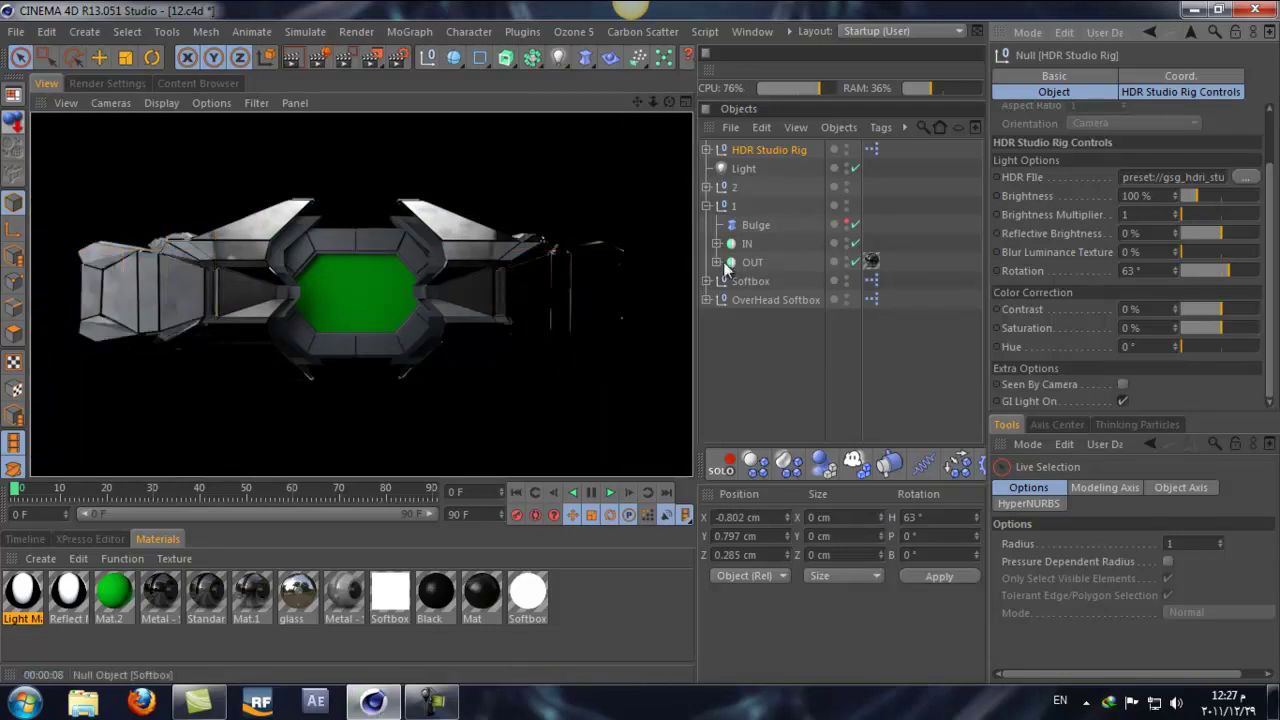
- Delete the HDR Studio Rig from the scene
key(Delete)
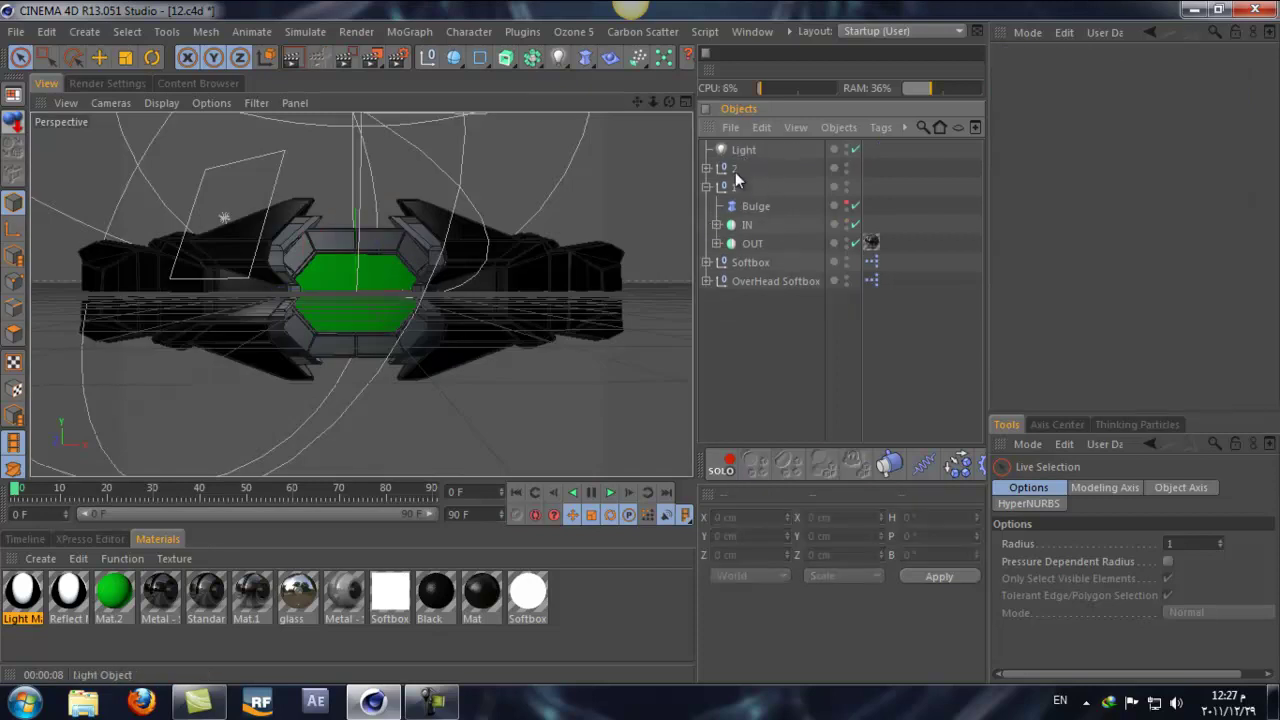
- Add a Plane object and set its orientation to +Z
click(454, 57)
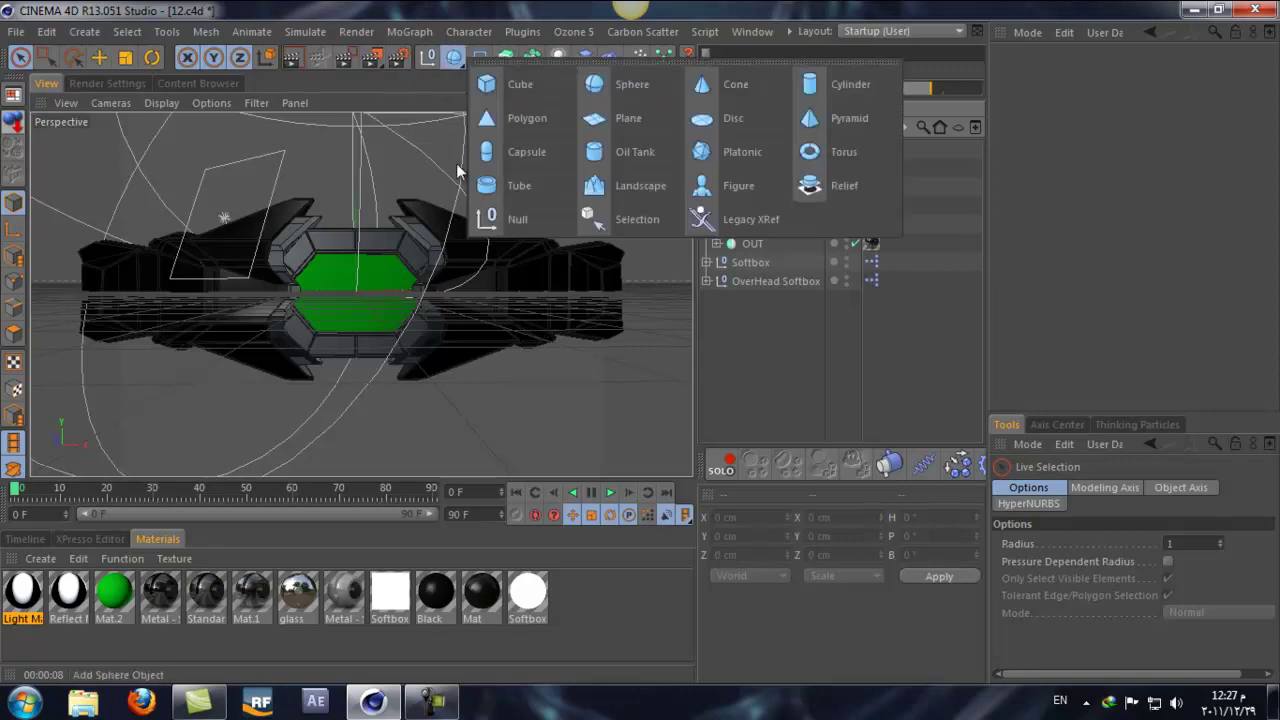
click(615, 119)
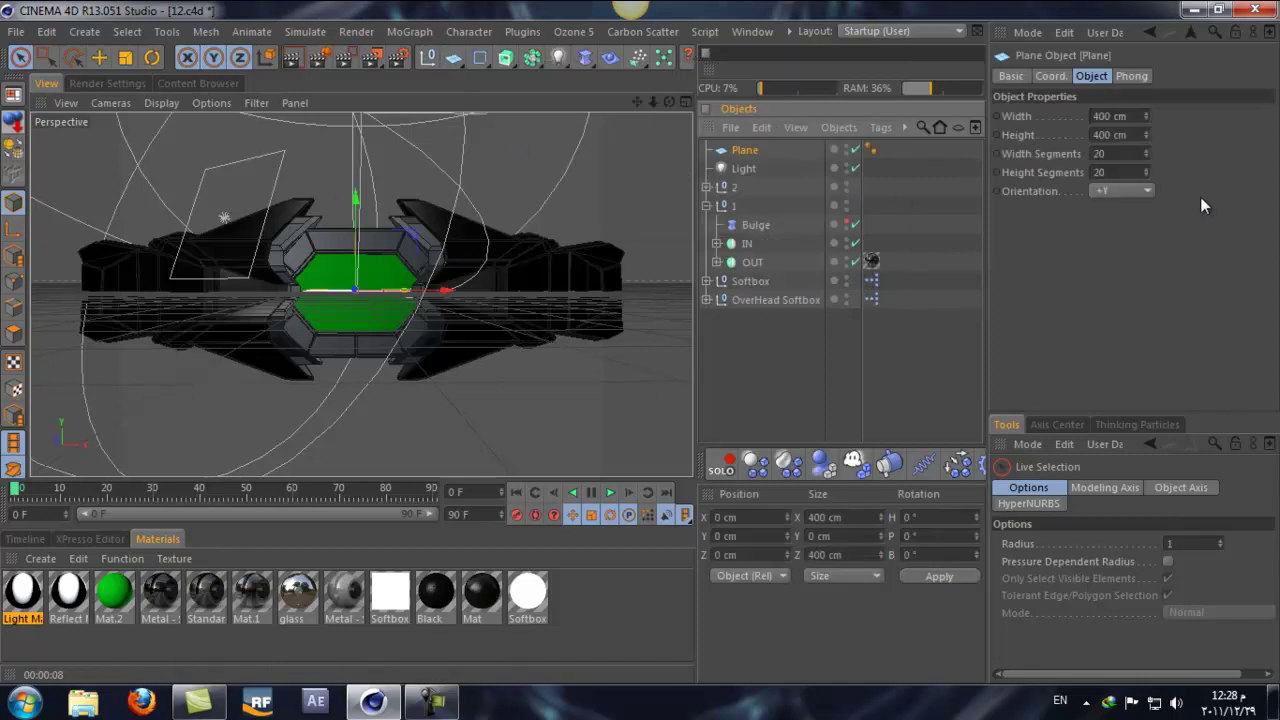
click(1120, 190)
click(1107, 198)
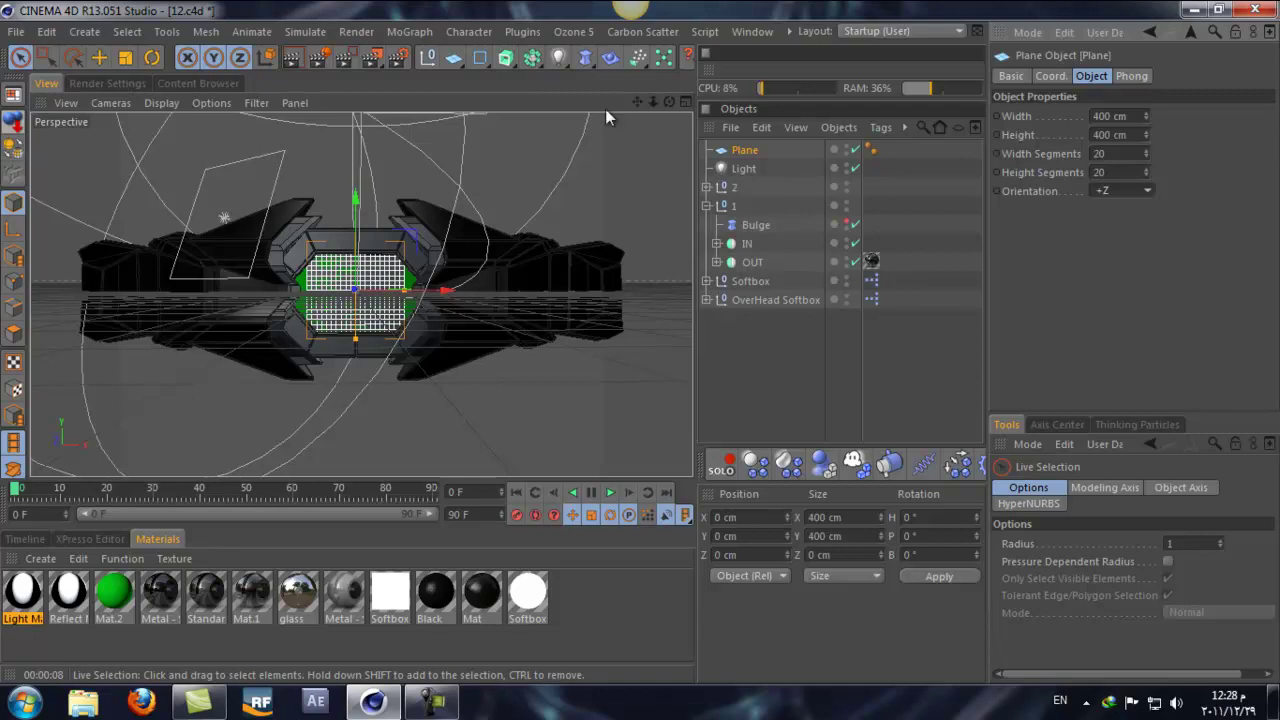
- In the Top view, move the plane beside and in front of the model to about X -2235 cm, Z -645 cm
click(685, 103)
click(685, 103)
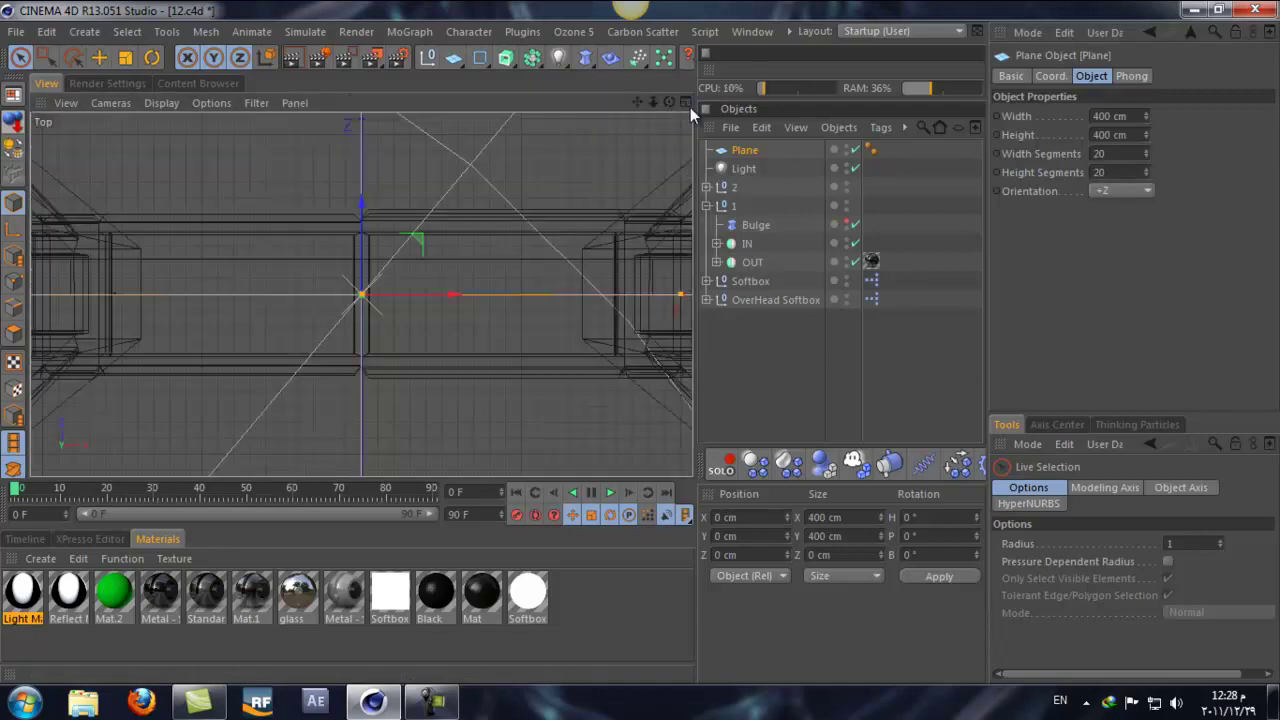
click(686, 103)
click(686, 103)
drag(653, 103, 640, 342)
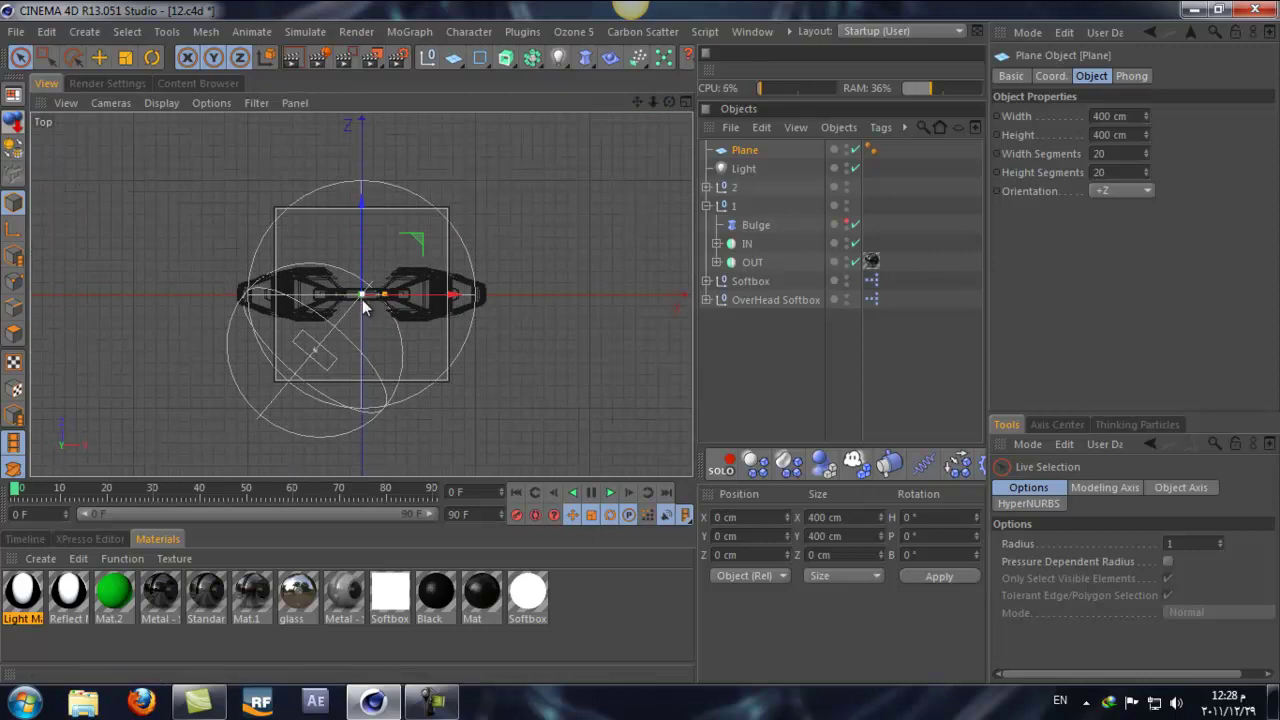
click(320, 345)
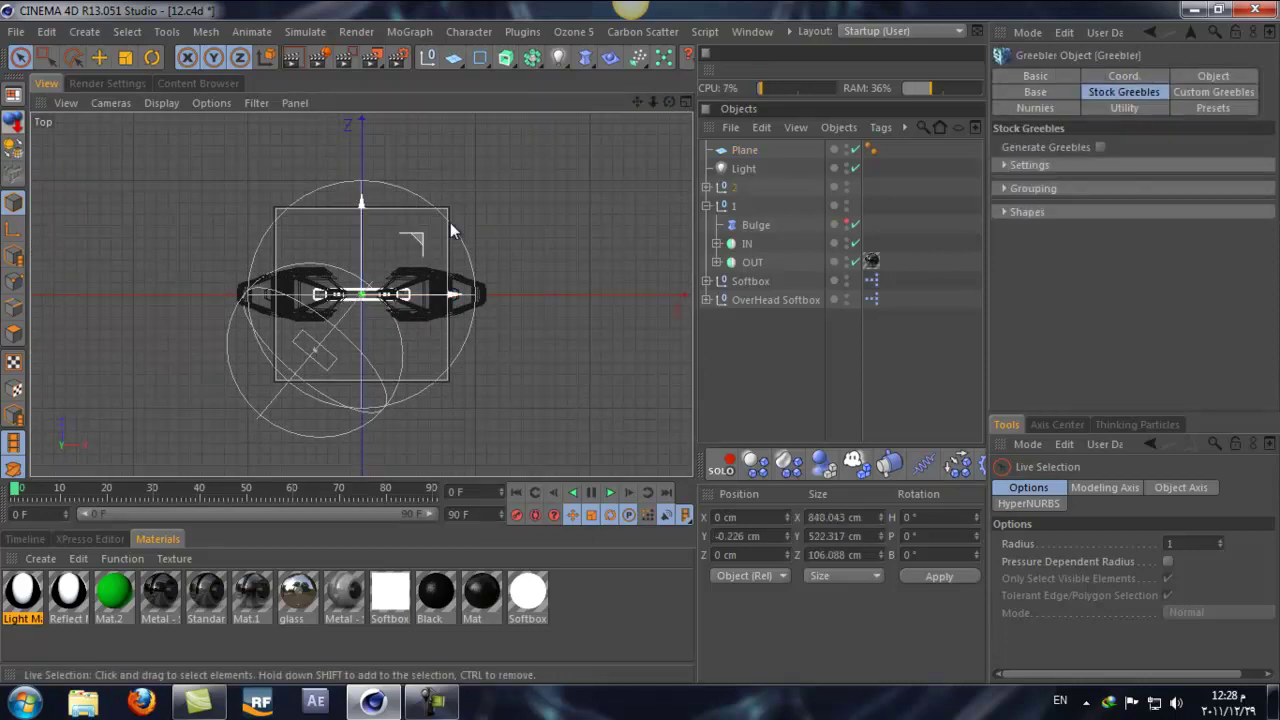
click(742, 150)
drag(412, 294, 192, 332)
drag(144, 192, 143, 288)
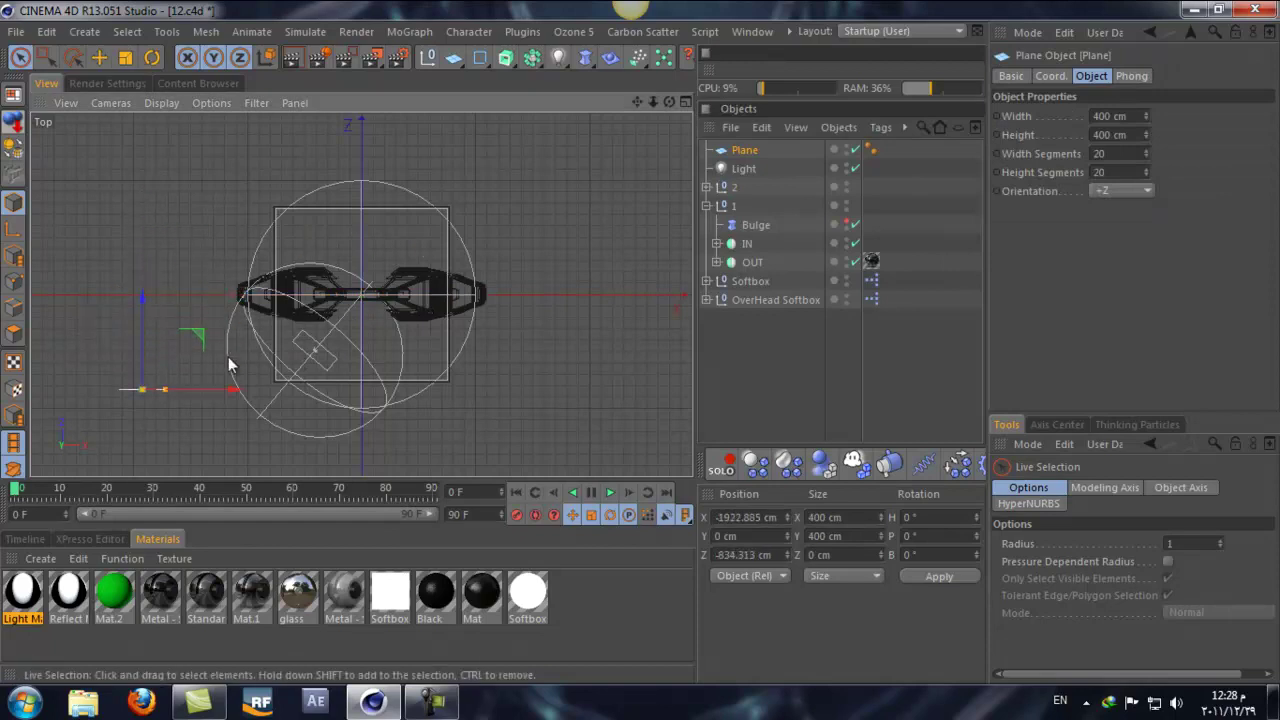
drag(233, 390, 197, 390)
drag(107, 314, 104, 287)
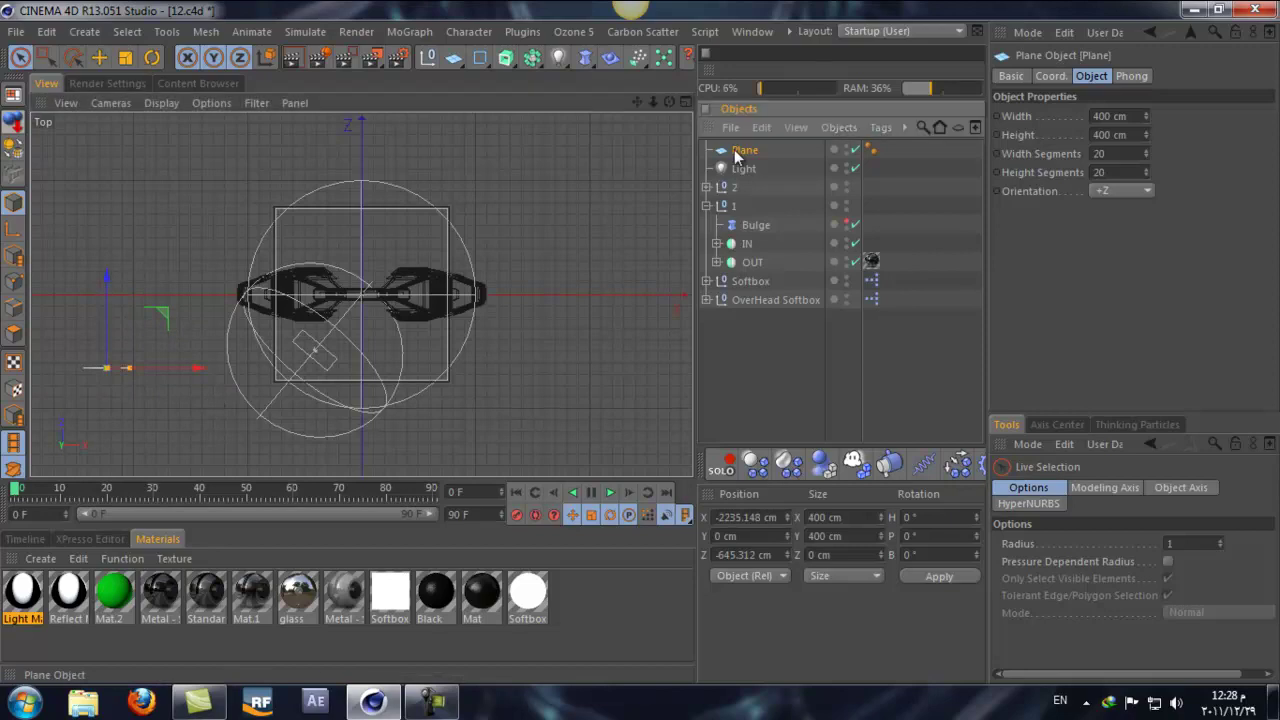
- Duplicate the plane and move the copy to the model's opposite side at about X 1734 cm
key(ctrl+c)
key(ctrl+v)
drag(171, 370, 631, 376)
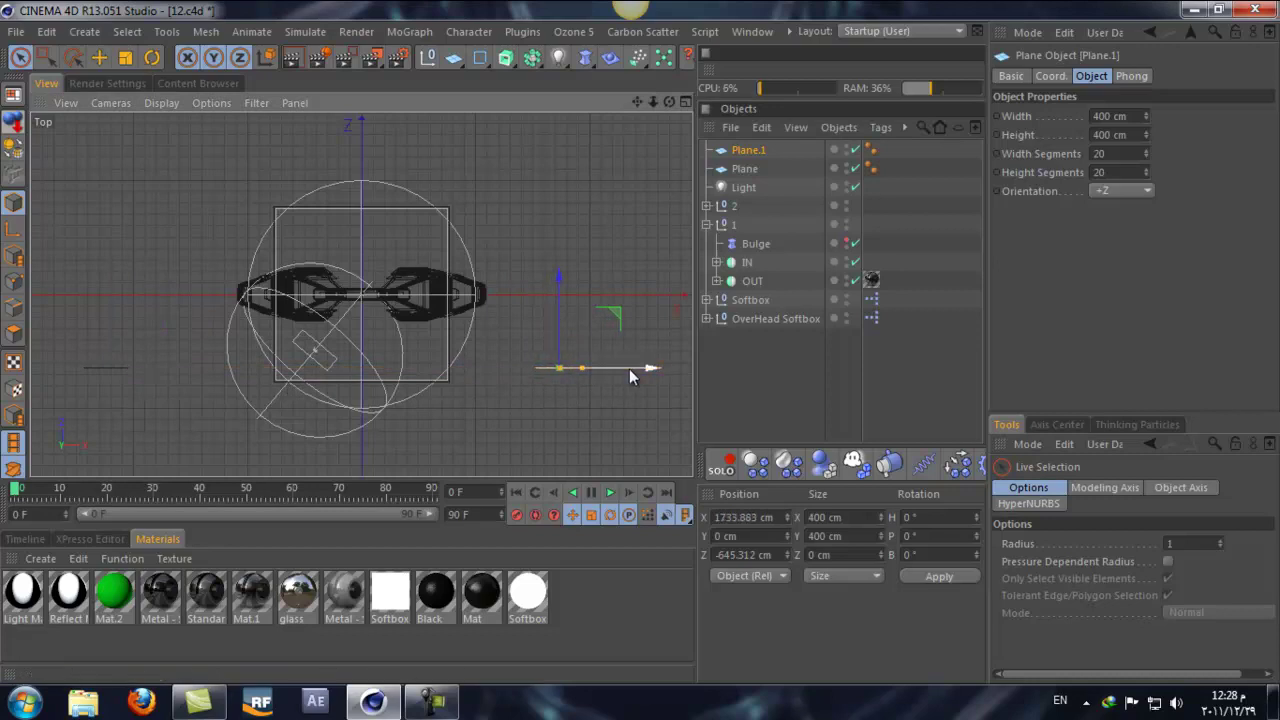
- Add a Target tag to both planes
ctrl+click(744, 168)
right_click(740, 148)
mouse_move(807, 25)
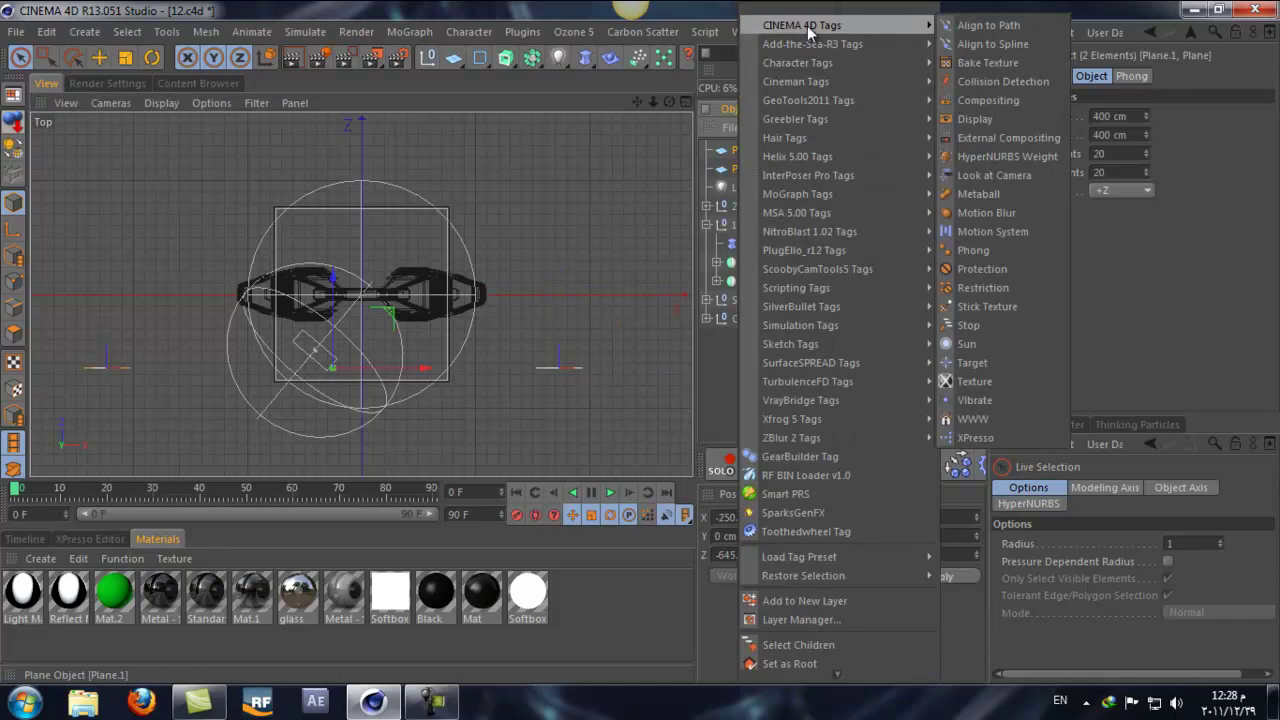
click(1020, 362)
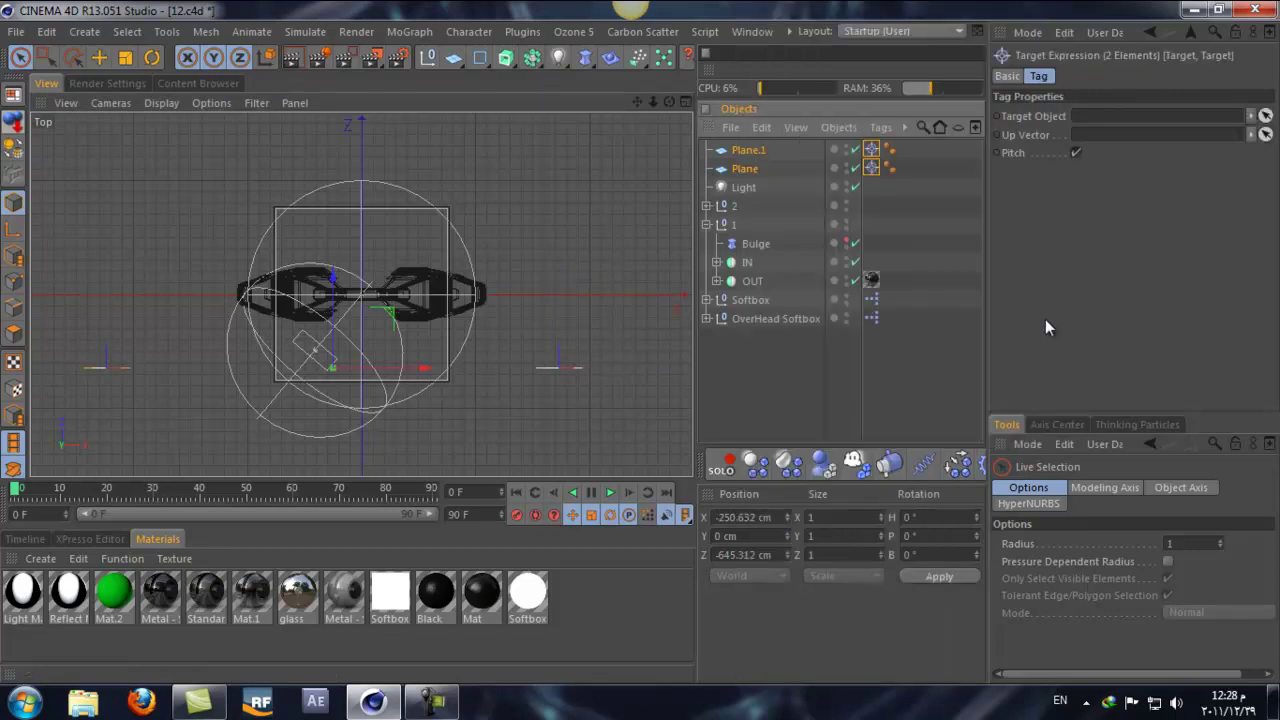
- Add a Null object and assign it as the target object of both planes' Target tags
click(428, 58)
click(872, 168)
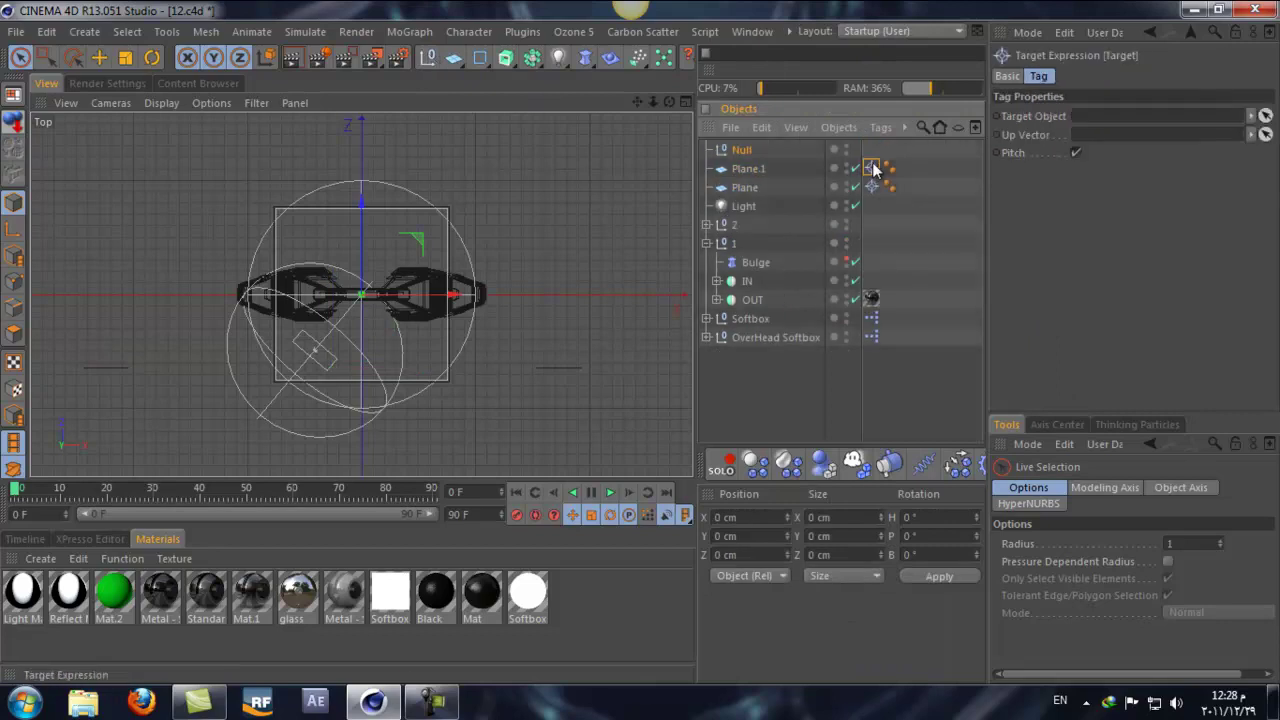
shift+click(872, 187)
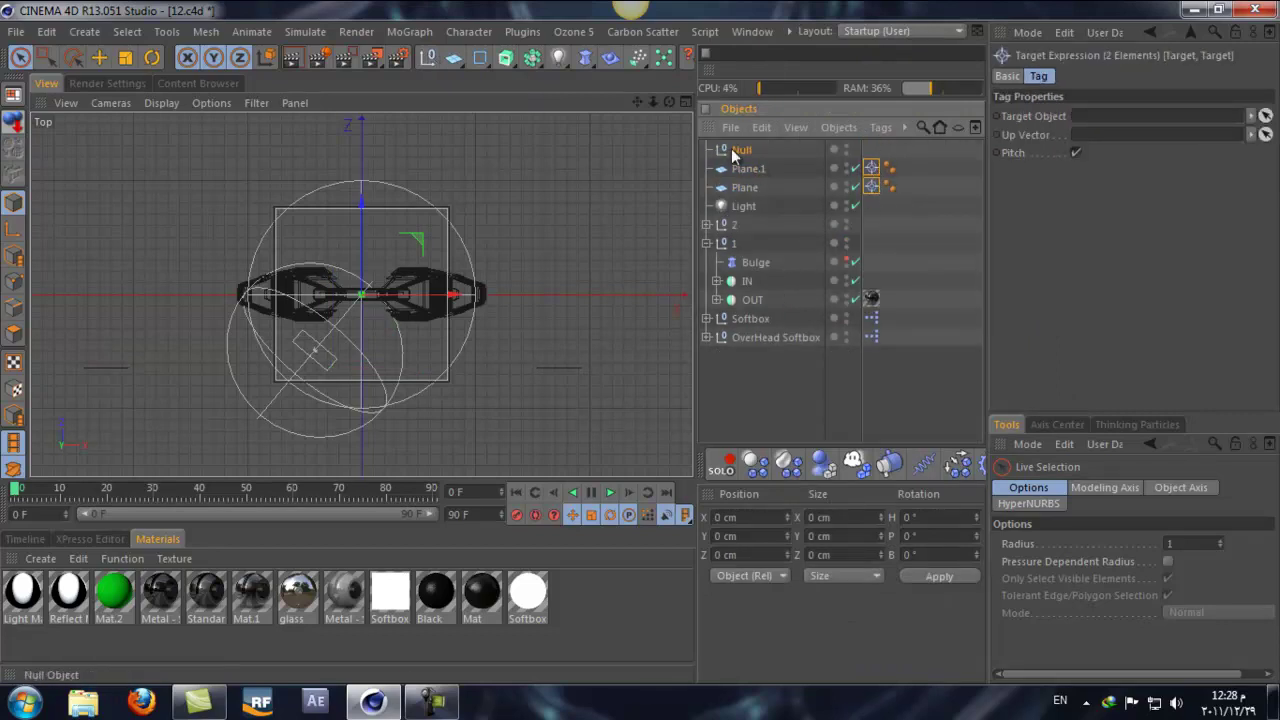
drag(737, 152, 1090, 120)
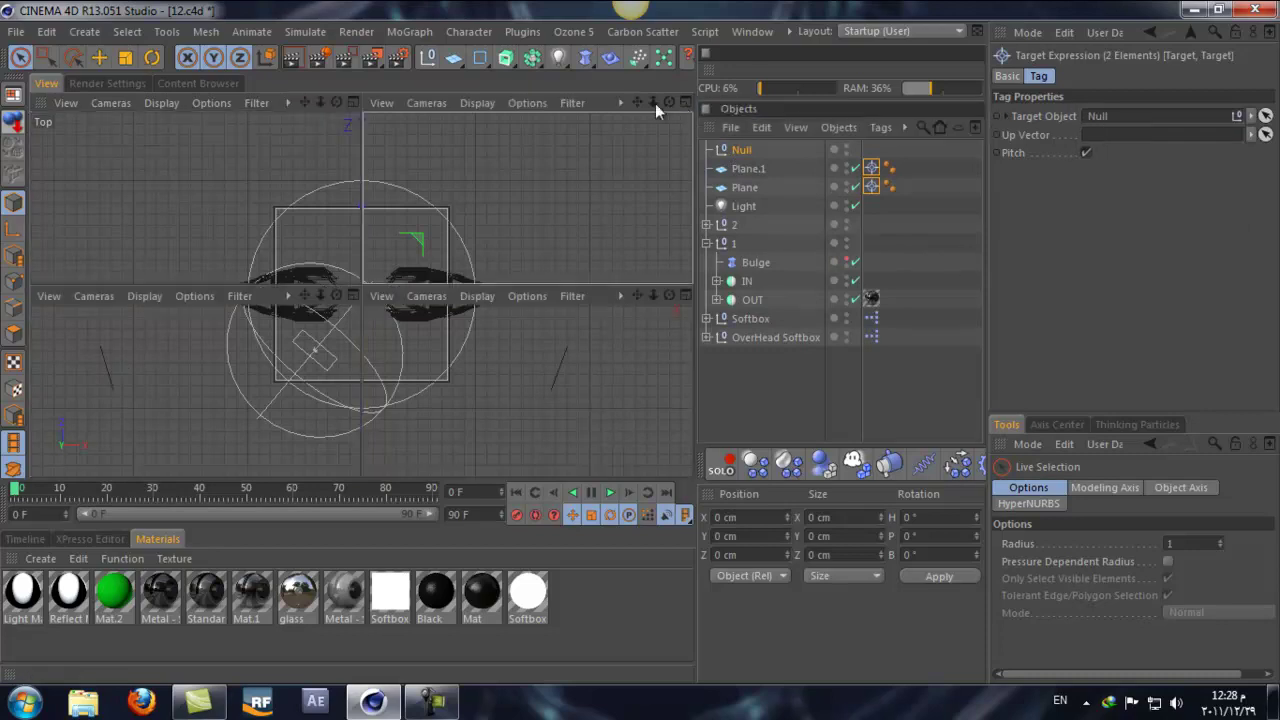
click(684, 102)
click(352, 103)
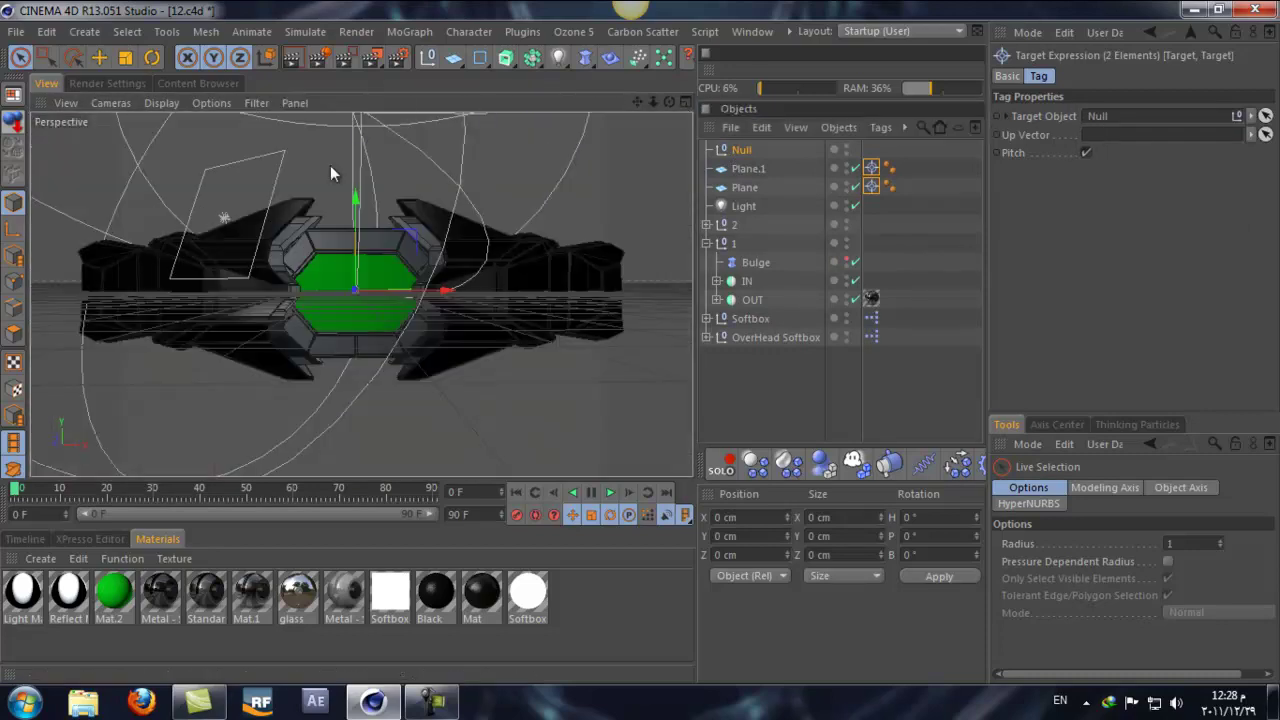
drag(663, 102, 650, 348)
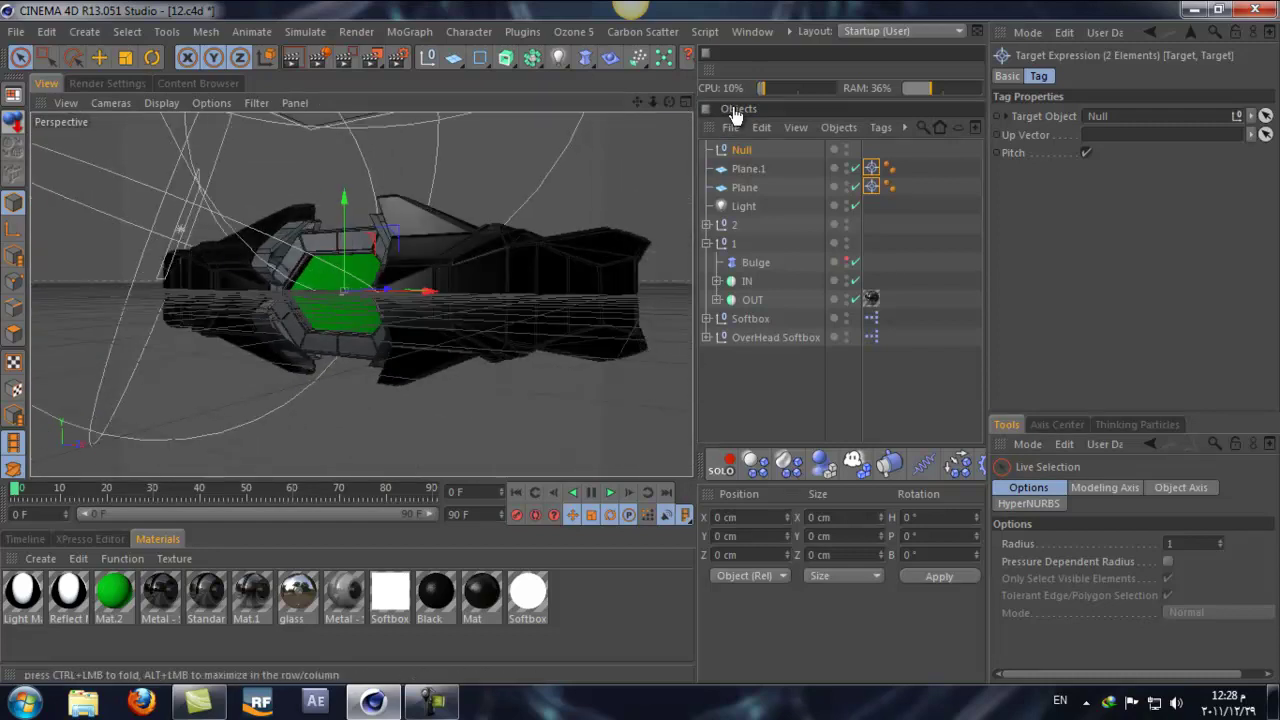
drag(666, 102, 642, 350)
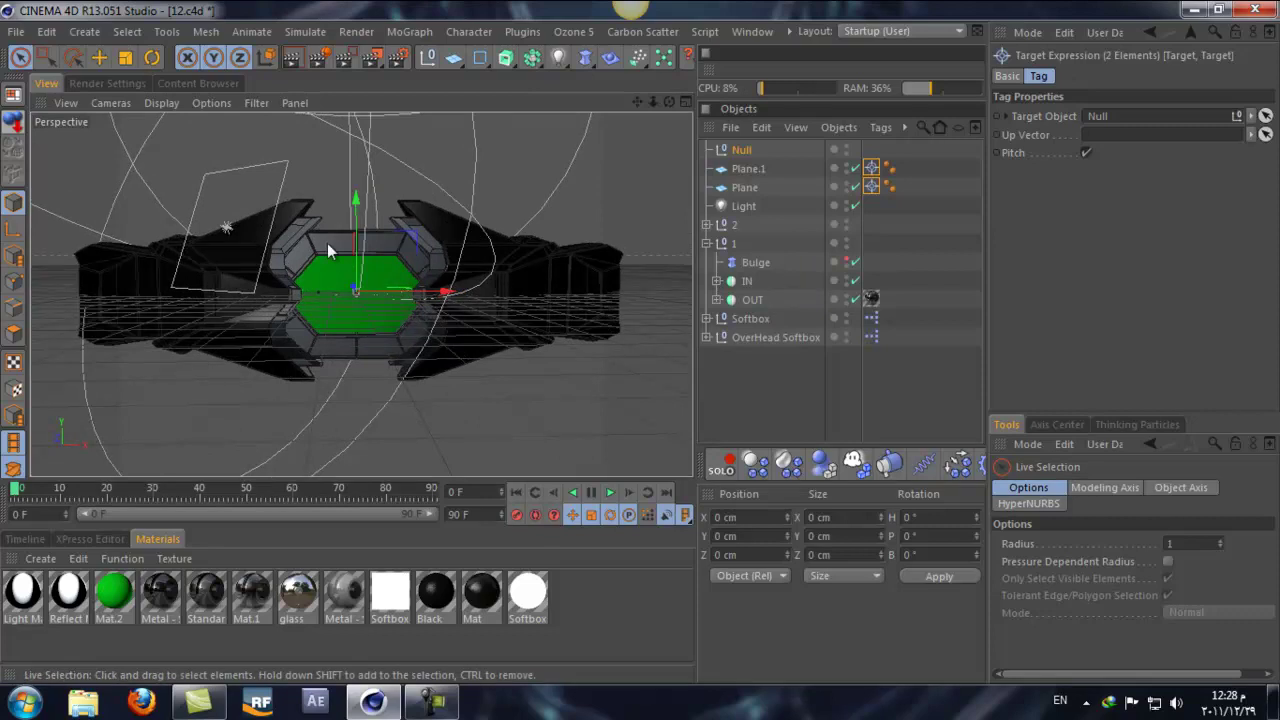
- Create a new material with Luminance enabled and Specular disabled, and apply it to Plane and Plane.1
double_click(27, 629)
double_click(20, 595)
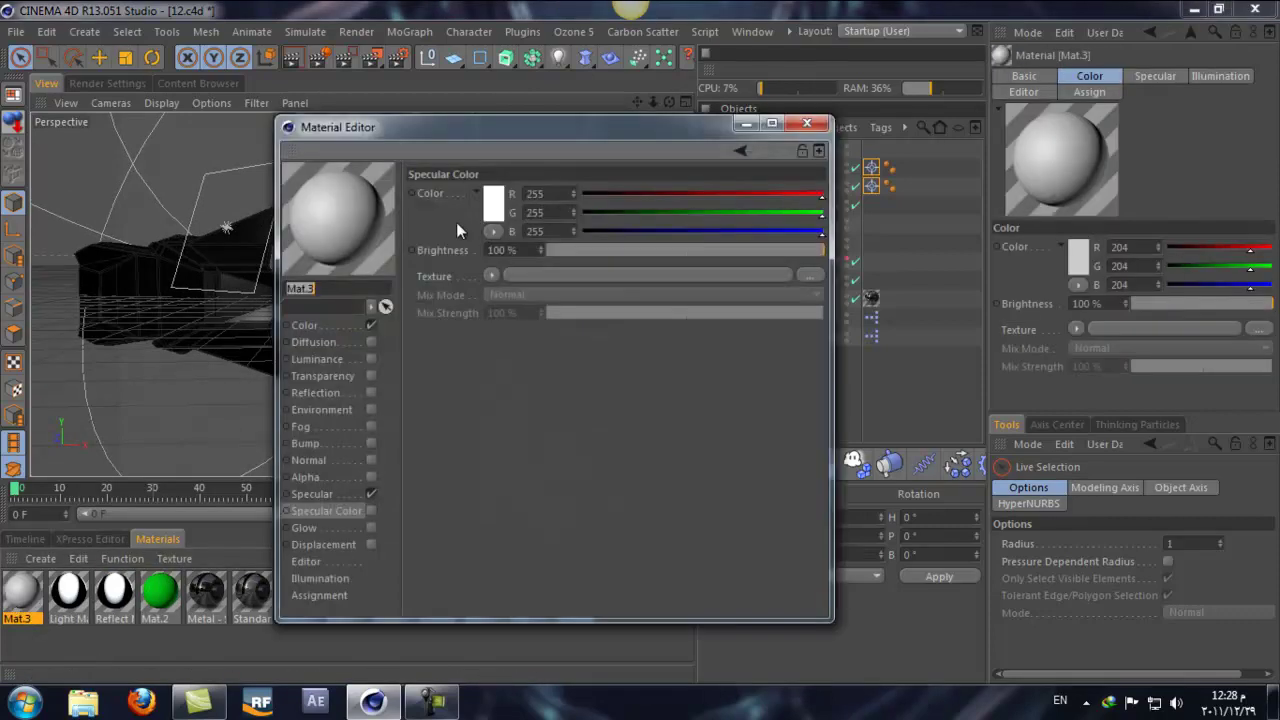
click(370, 359)
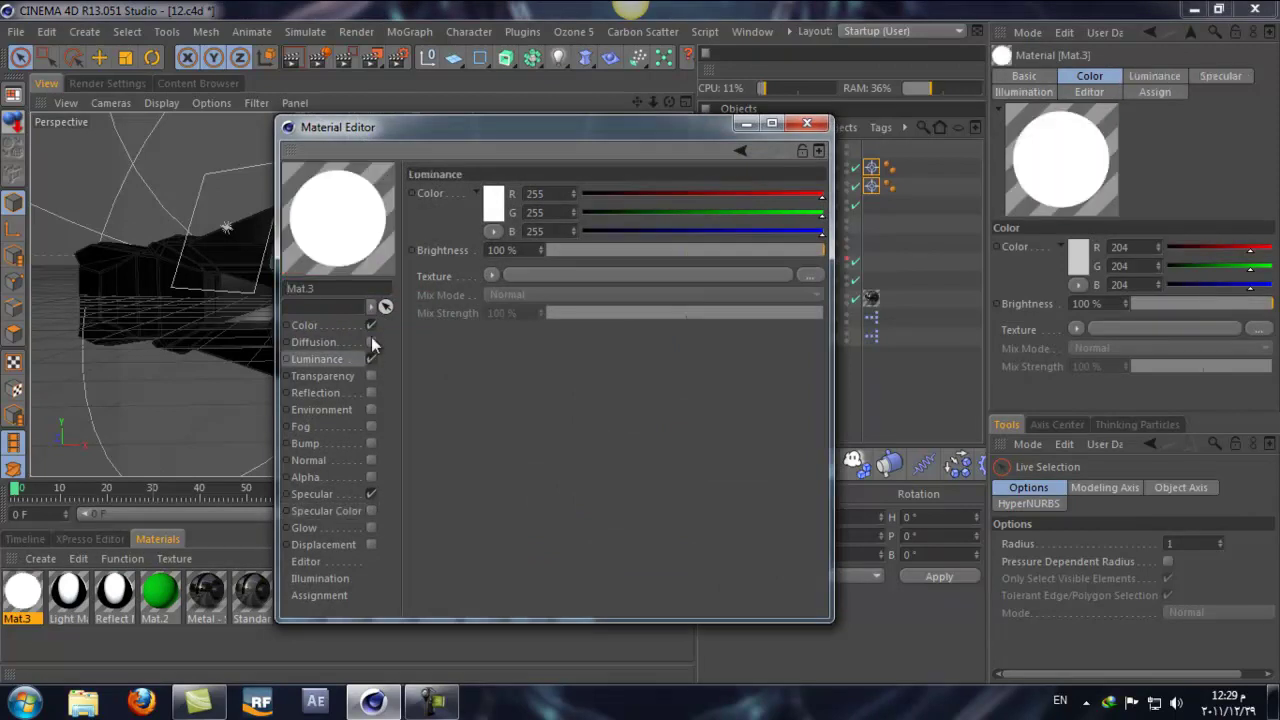
click(370, 494)
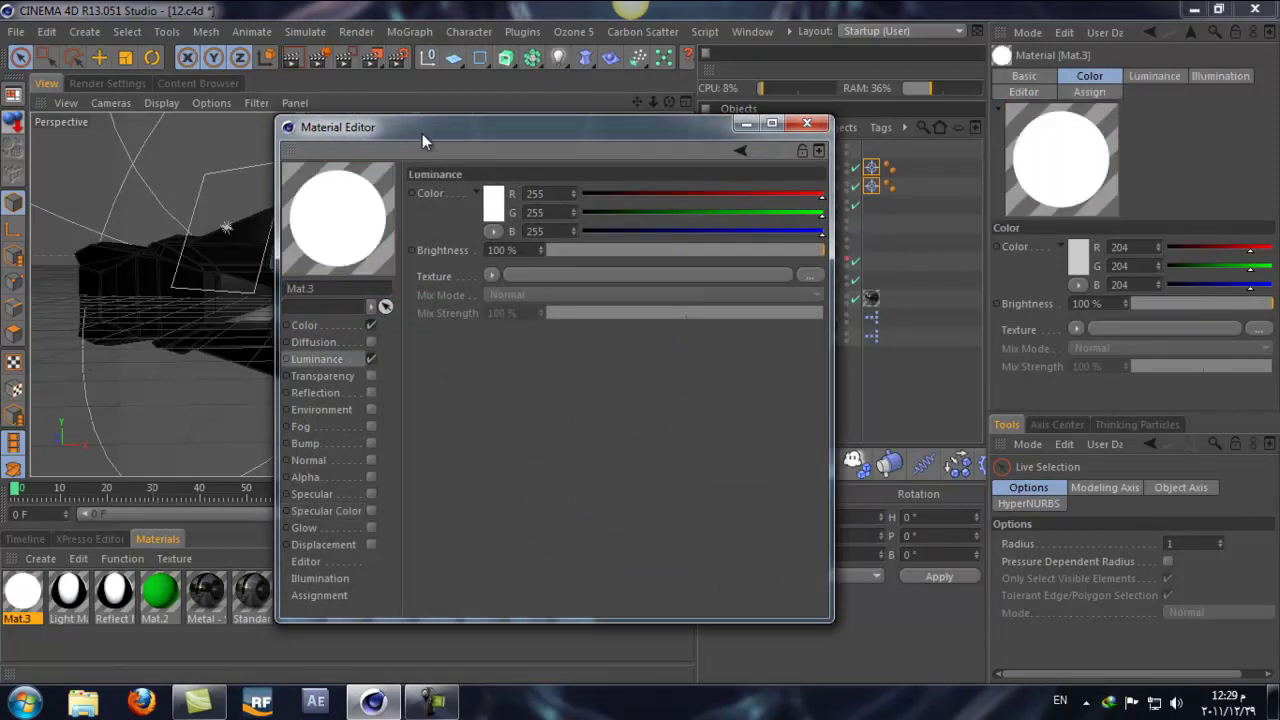
drag(422, 130, 981, 506)
drag(757, 178, 752, 188)
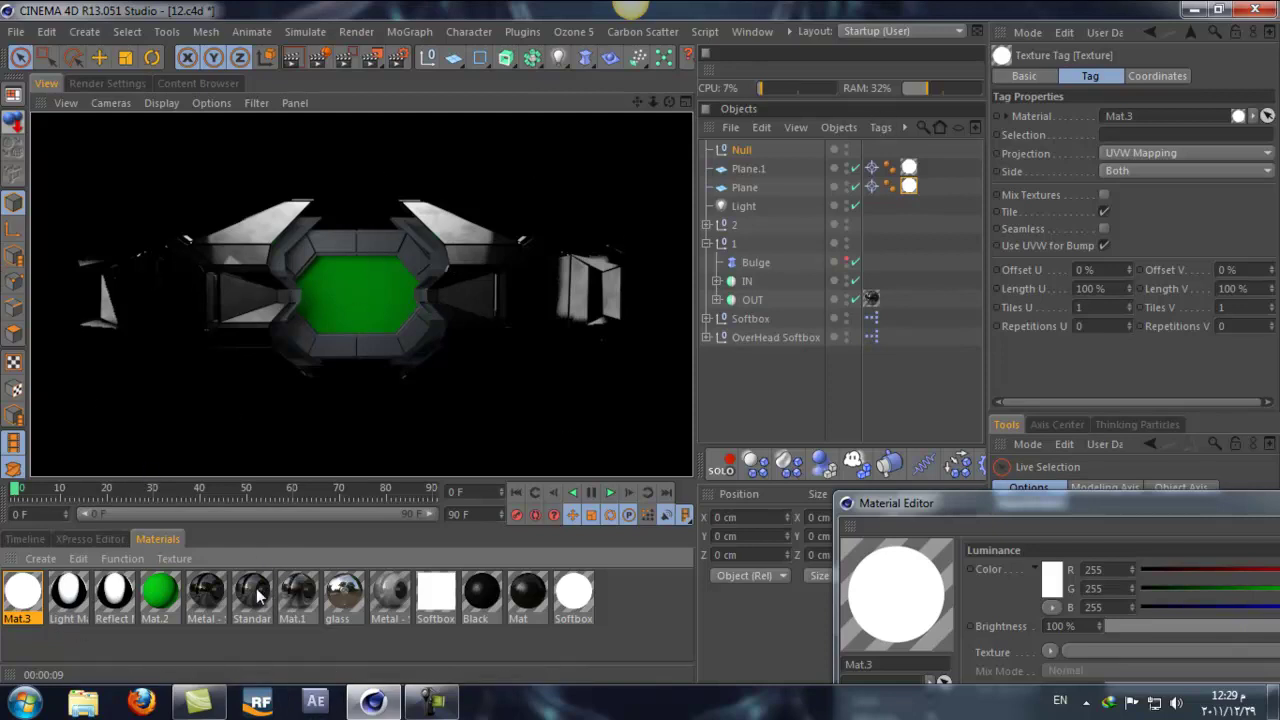
- Try different dark metal materials on the OUT shell, rendering the view to compare them
drag(288, 592, 873, 306)
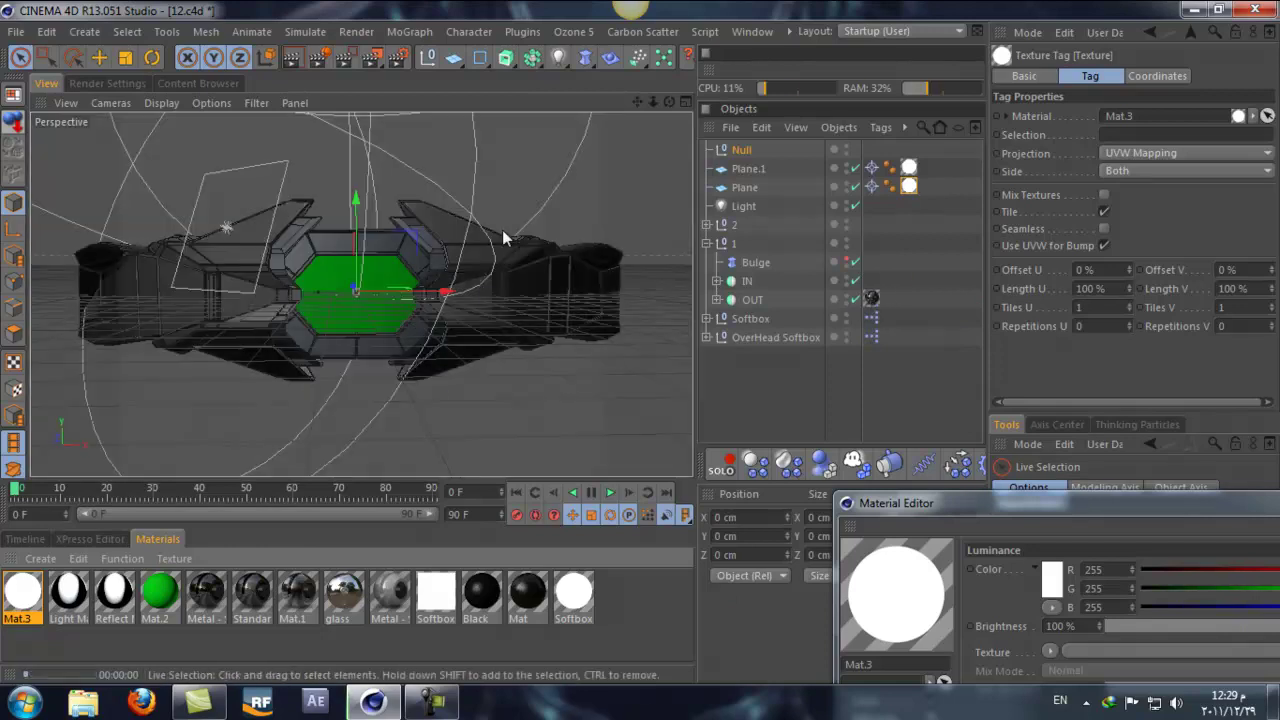
key(ctrl+r)
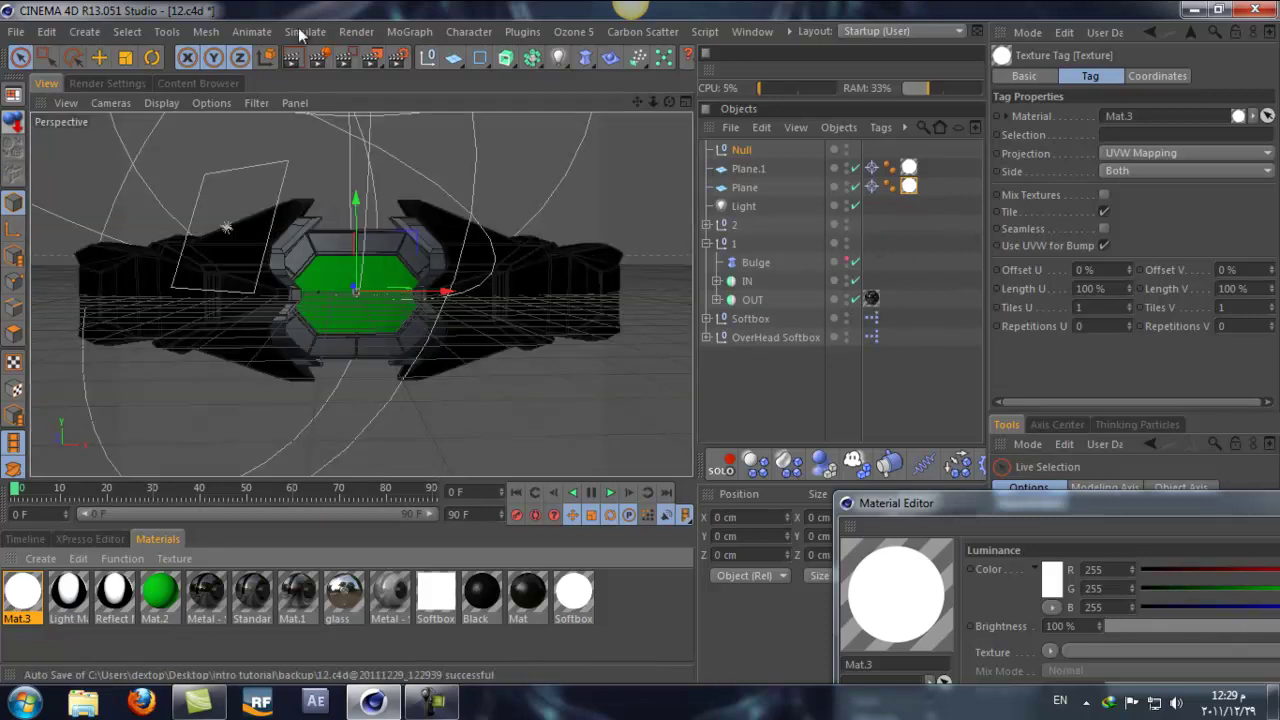
click(291, 57)
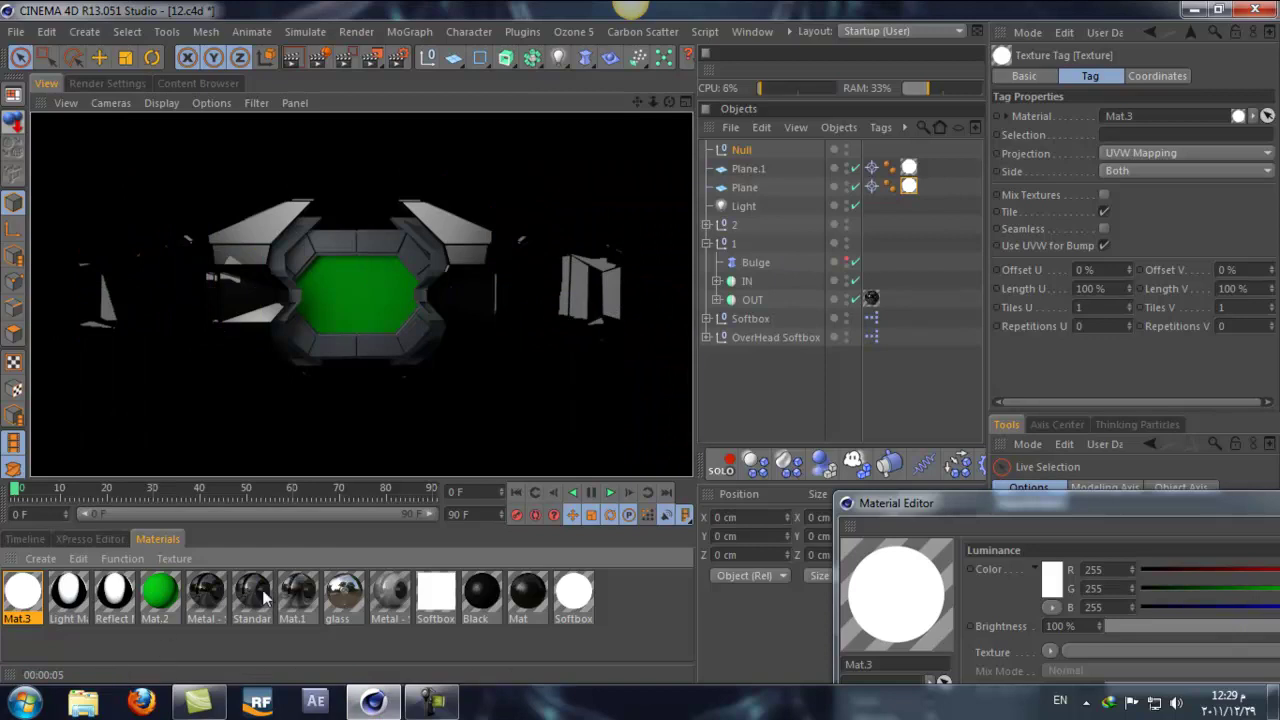
drag(402, 594, 878, 310)
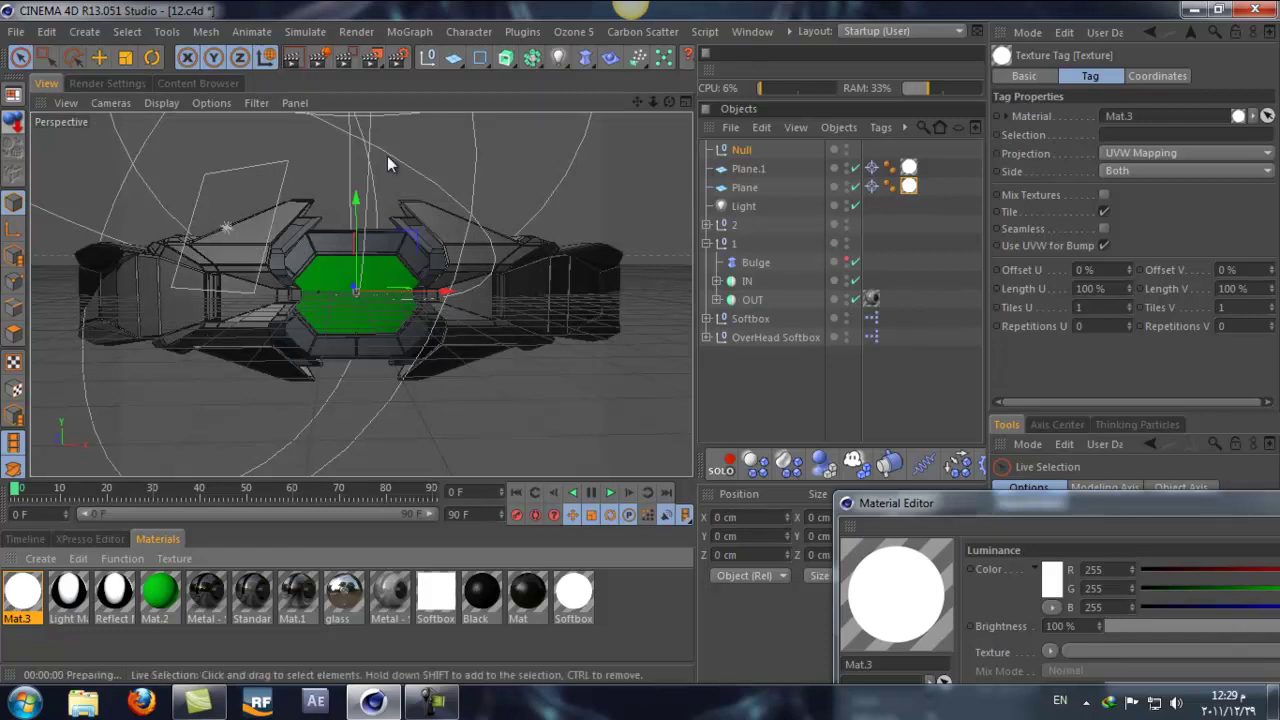
click(290, 57)
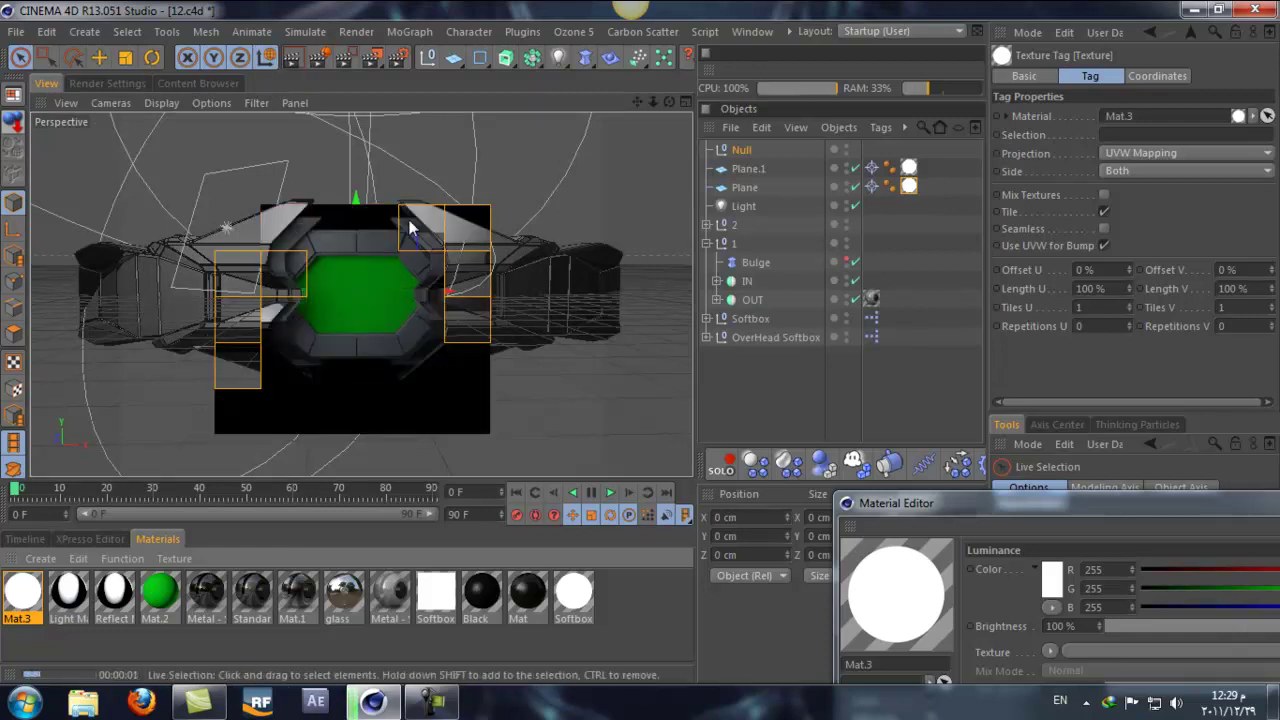
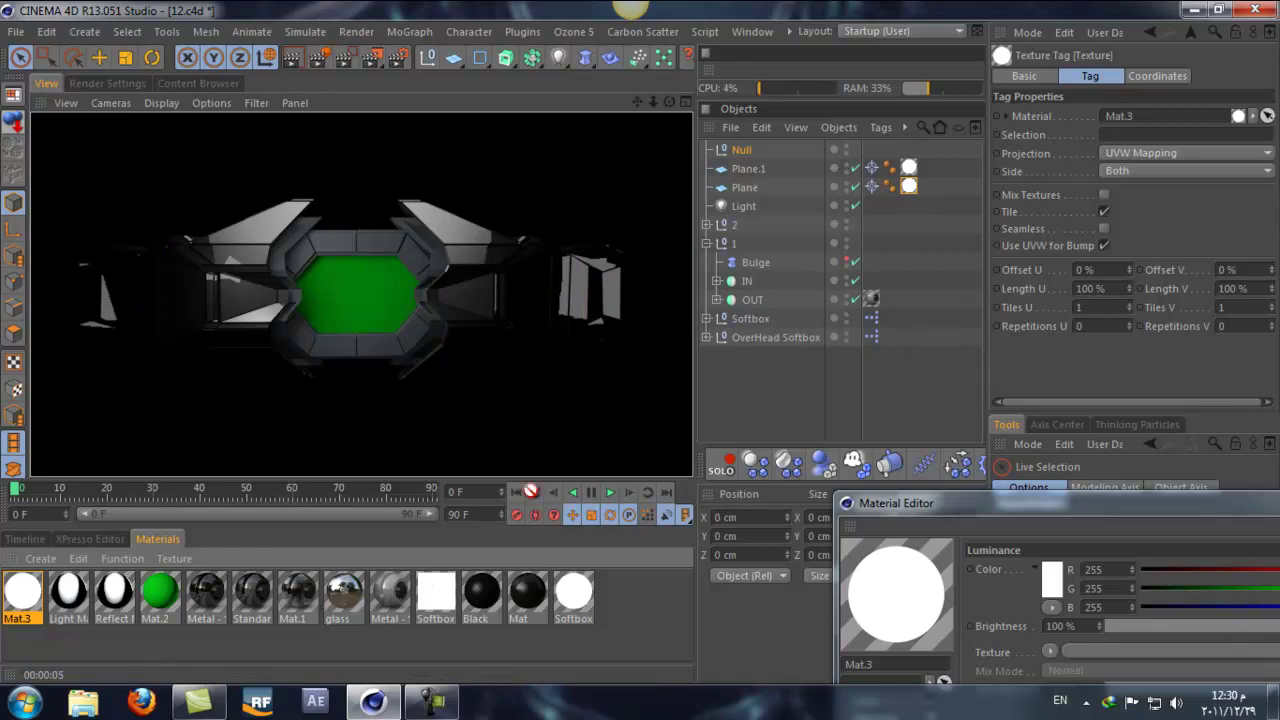
click(560, 380)
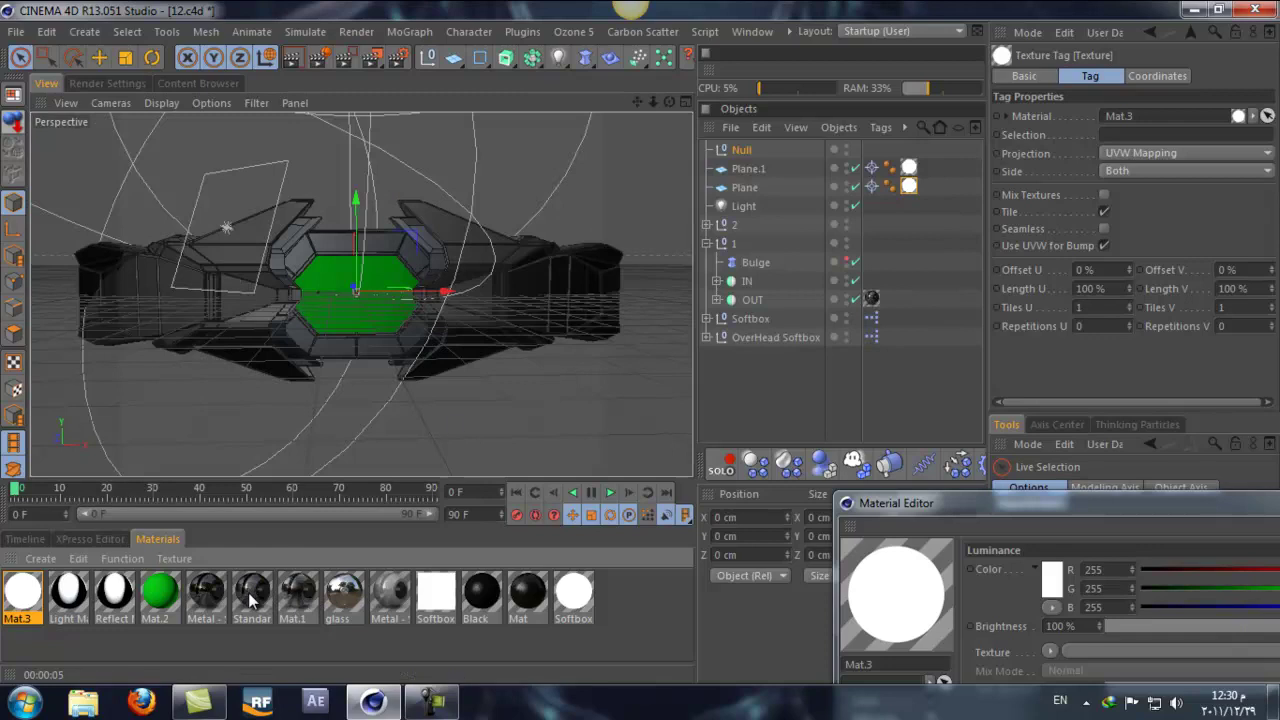
- Apply the Standard Steel material to IN in group 1 and Greebler in group 2, and render the view
drag(374, 523, 752, 284)
click(707, 243)
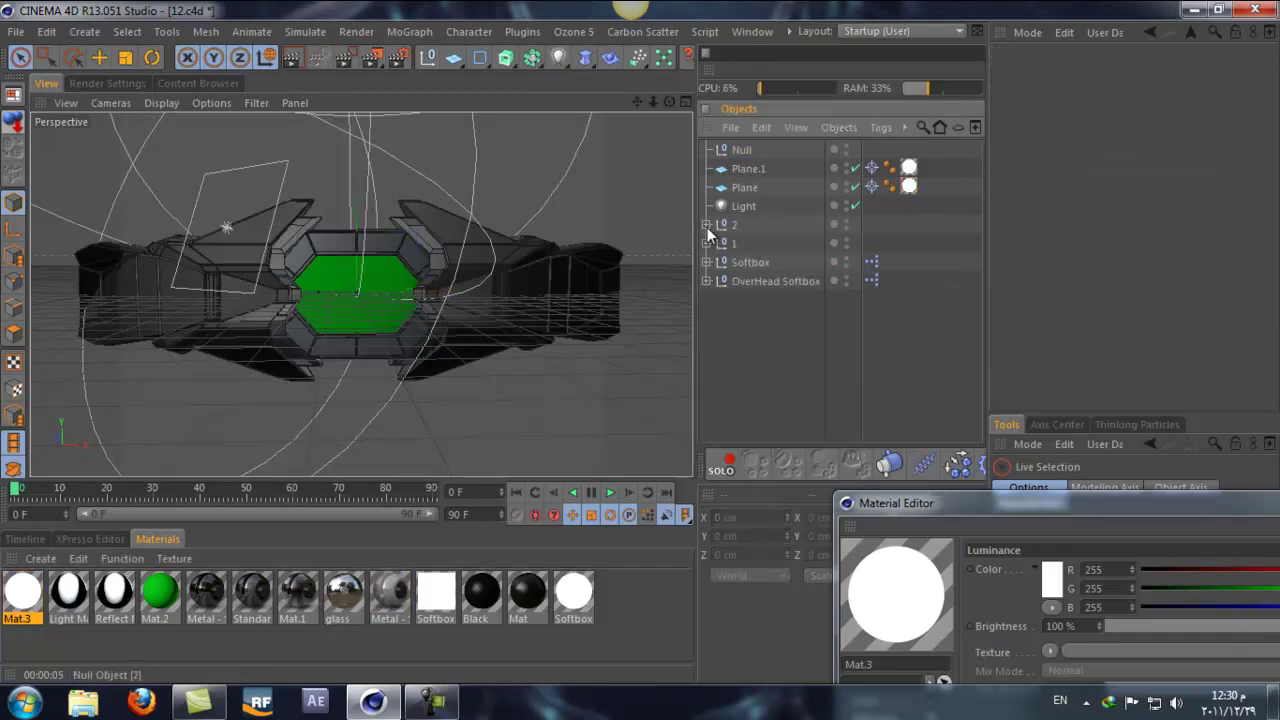
click(707, 224)
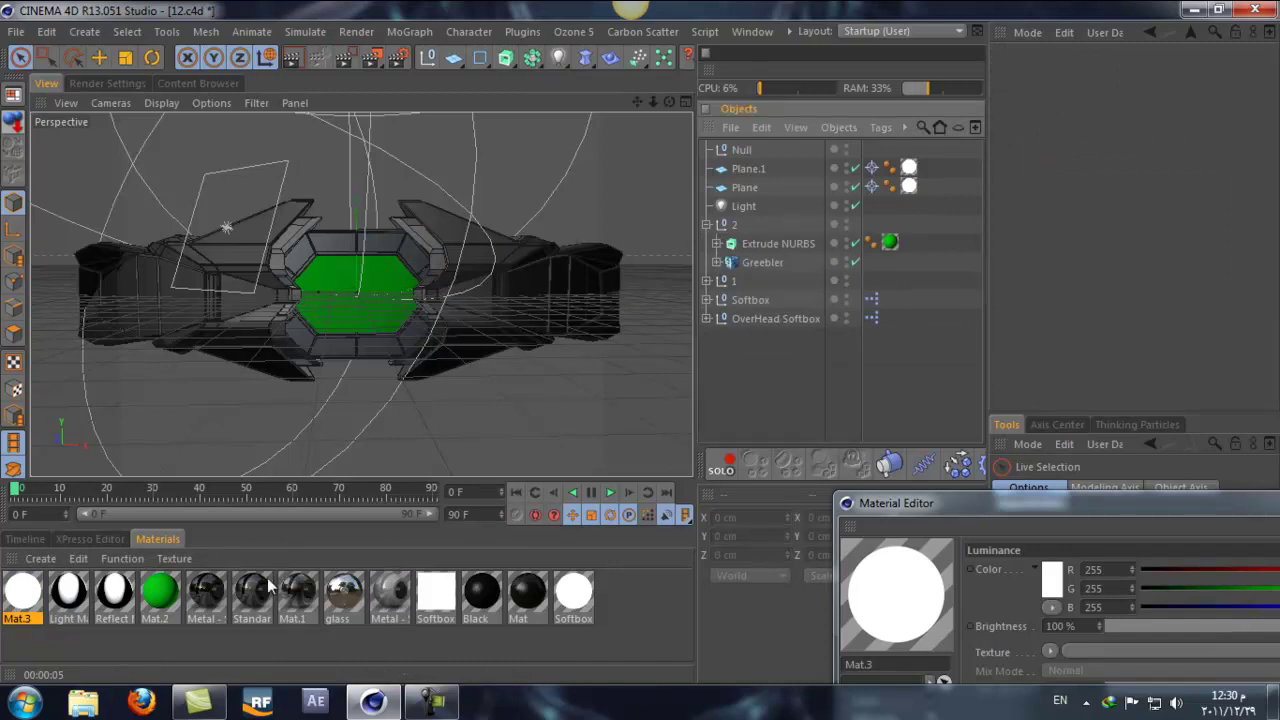
drag(278, 595, 670, 292)
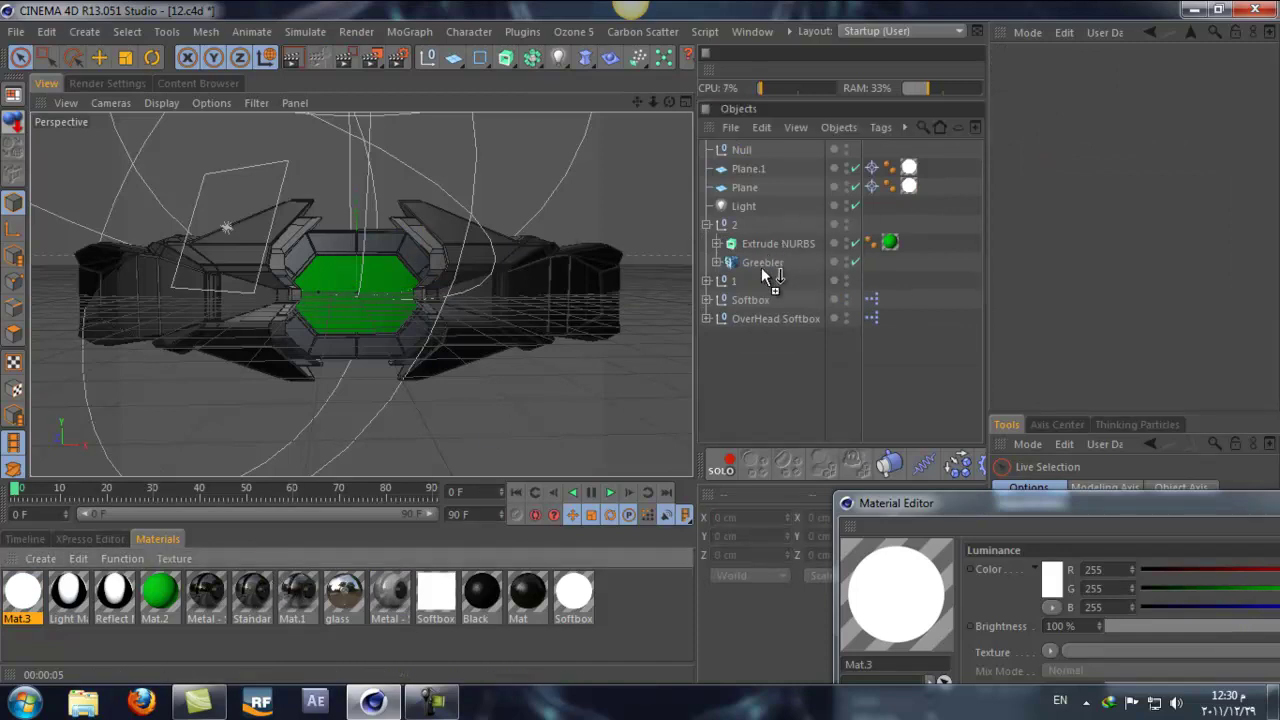
drag(762, 268, 759, 268)
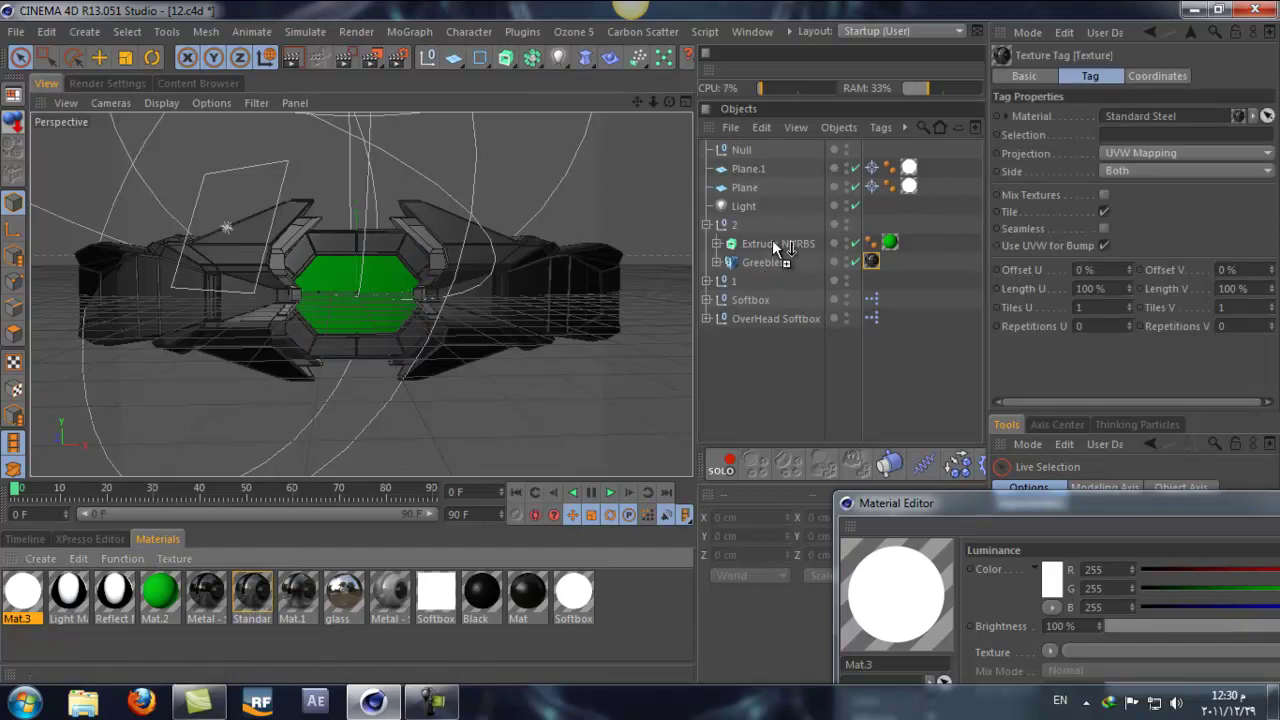
drag(765, 242, 250, 600)
click(291, 57)
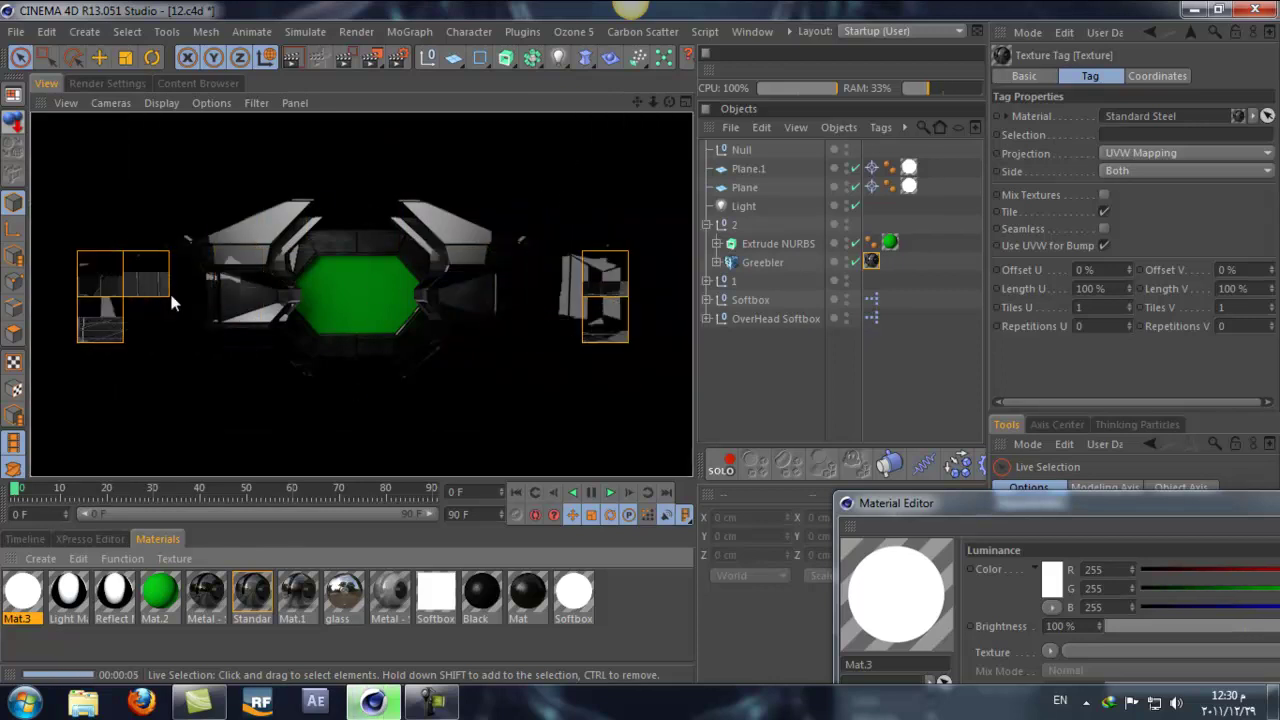
click(634, 343)
- Add a Camera object with the model framed from the front in the perspective view
mouse_move(635, 336)
alt+mouse_down()
mouse_move(646, 343)
mouse_move(606, 320)
mouse_move(641, 342)
alt+mouse_up()
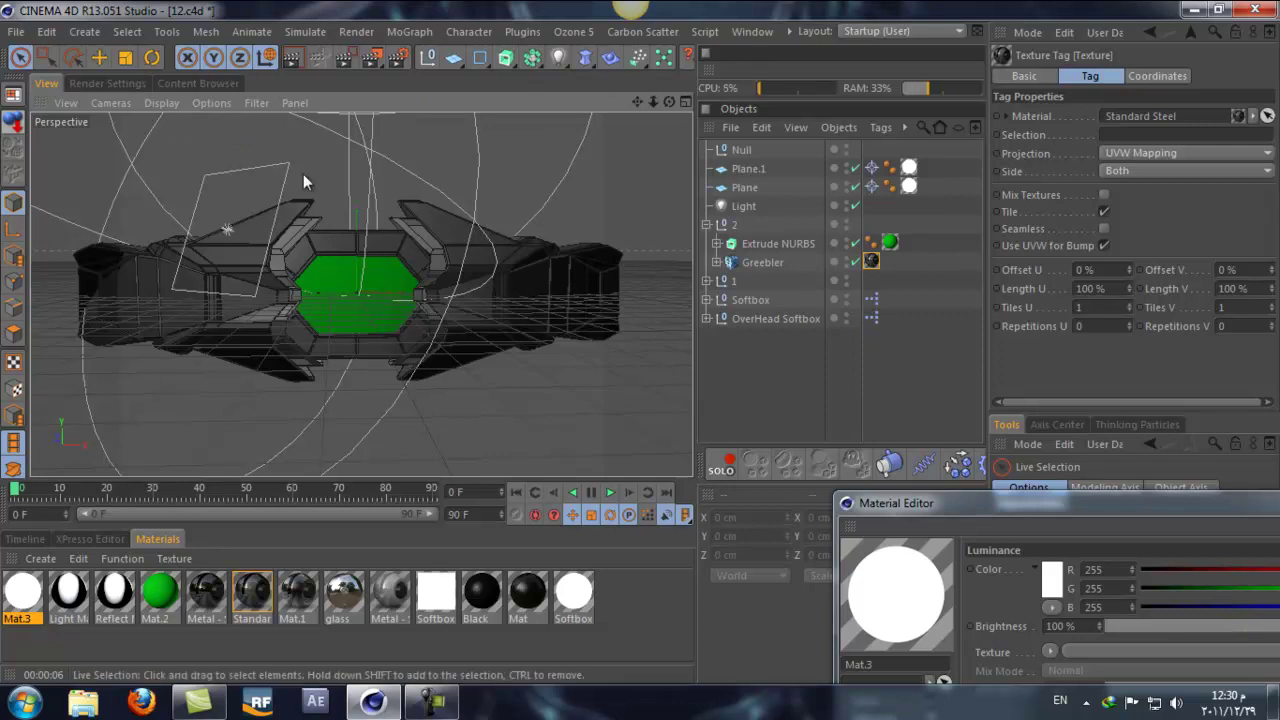
drag(670, 104, 640, 342)
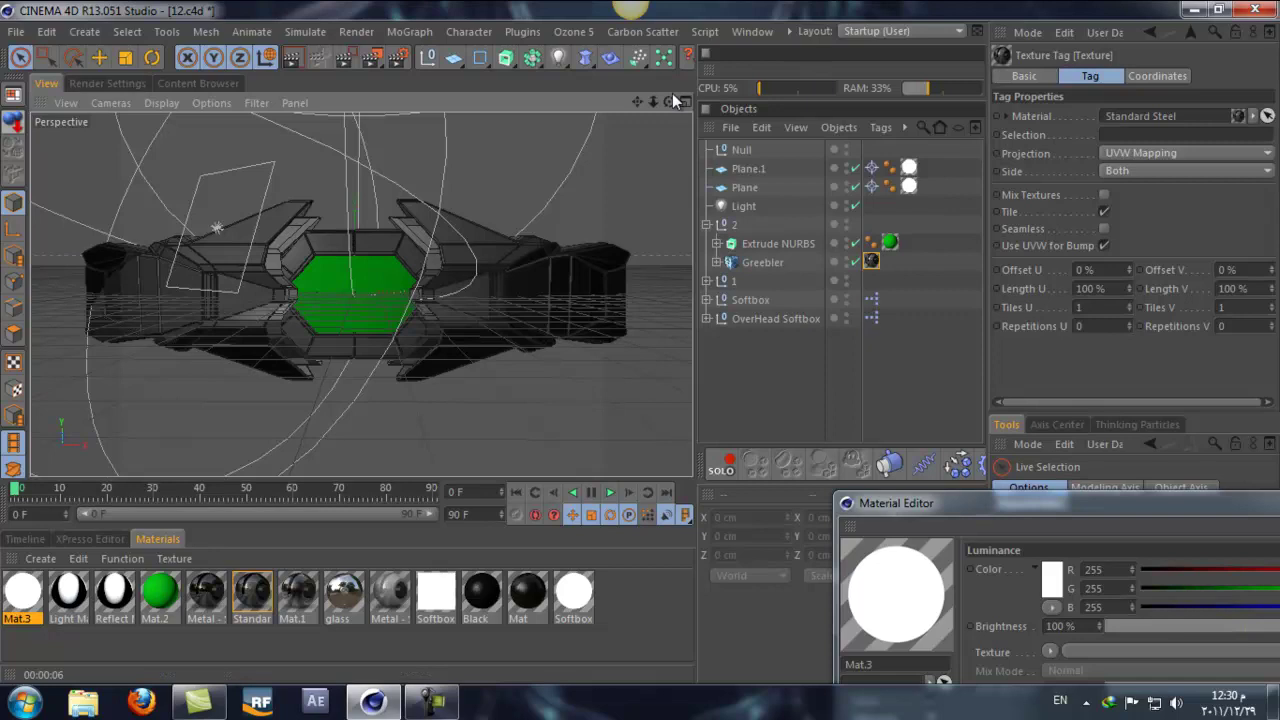
click(556, 59)
click(622, 192)
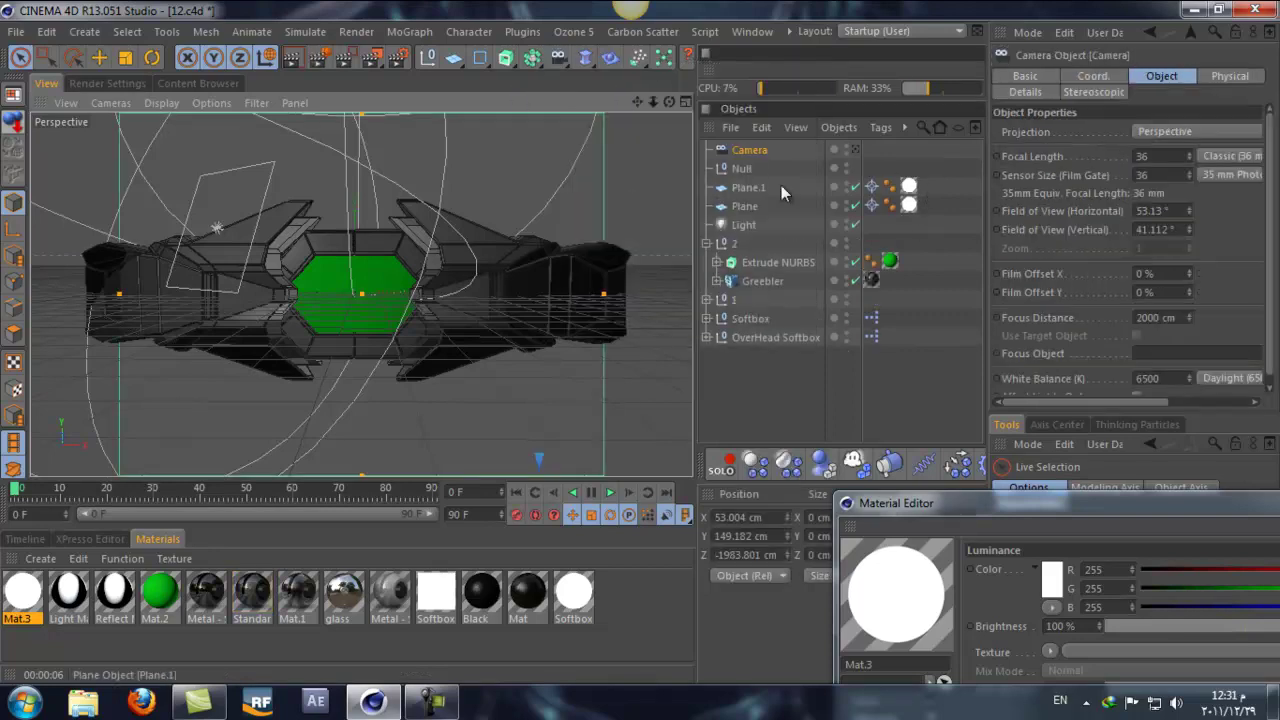
- Set the camera's X, Y and Z position to 0 cm and its H and P rotation to 0°
drag(936, 505, 882, 648)
click(768, 517)
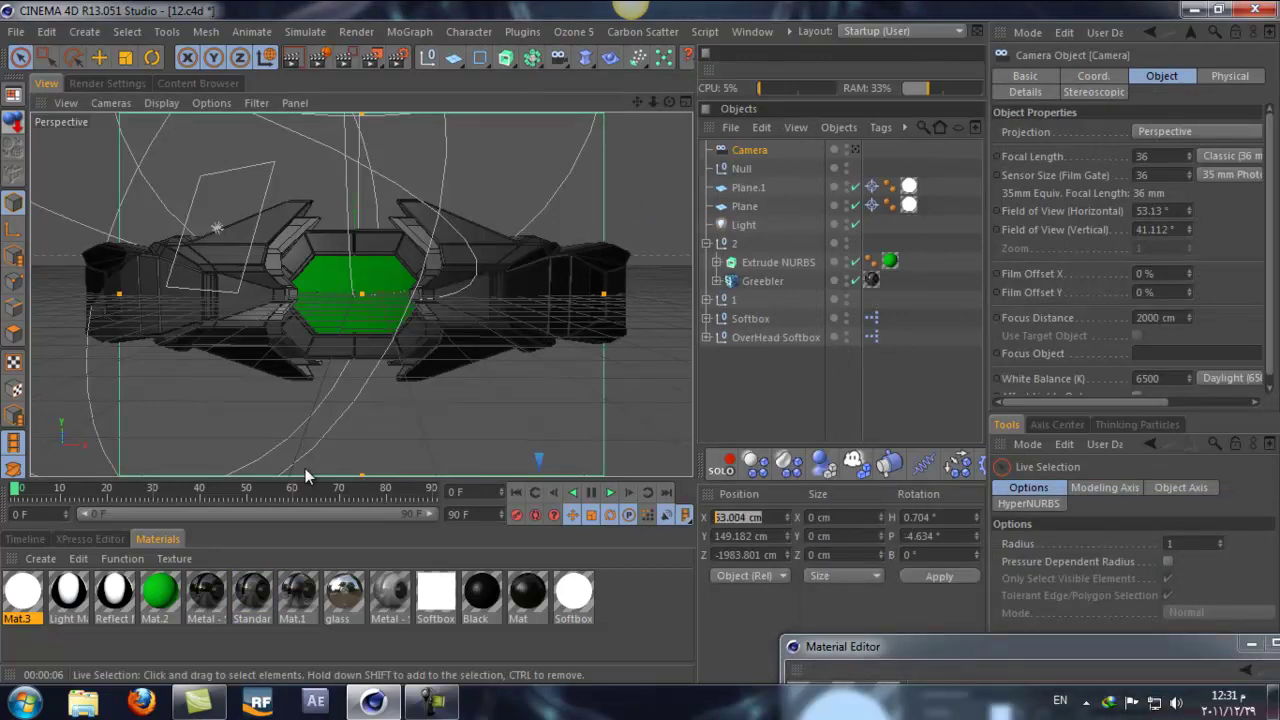
text(0)
key(Tab)
text(0)
key(Tab)
text(0)
key(Return)
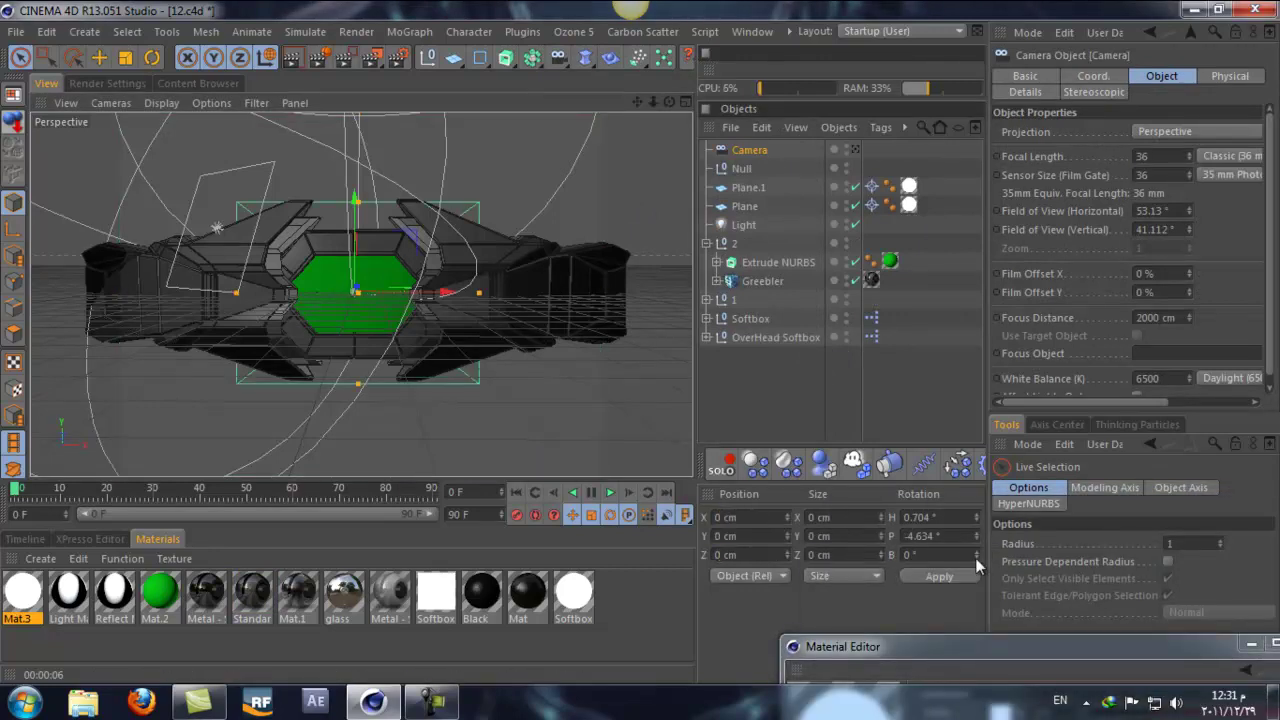
text(0)
key(Tab)
text(0)
key(Return)
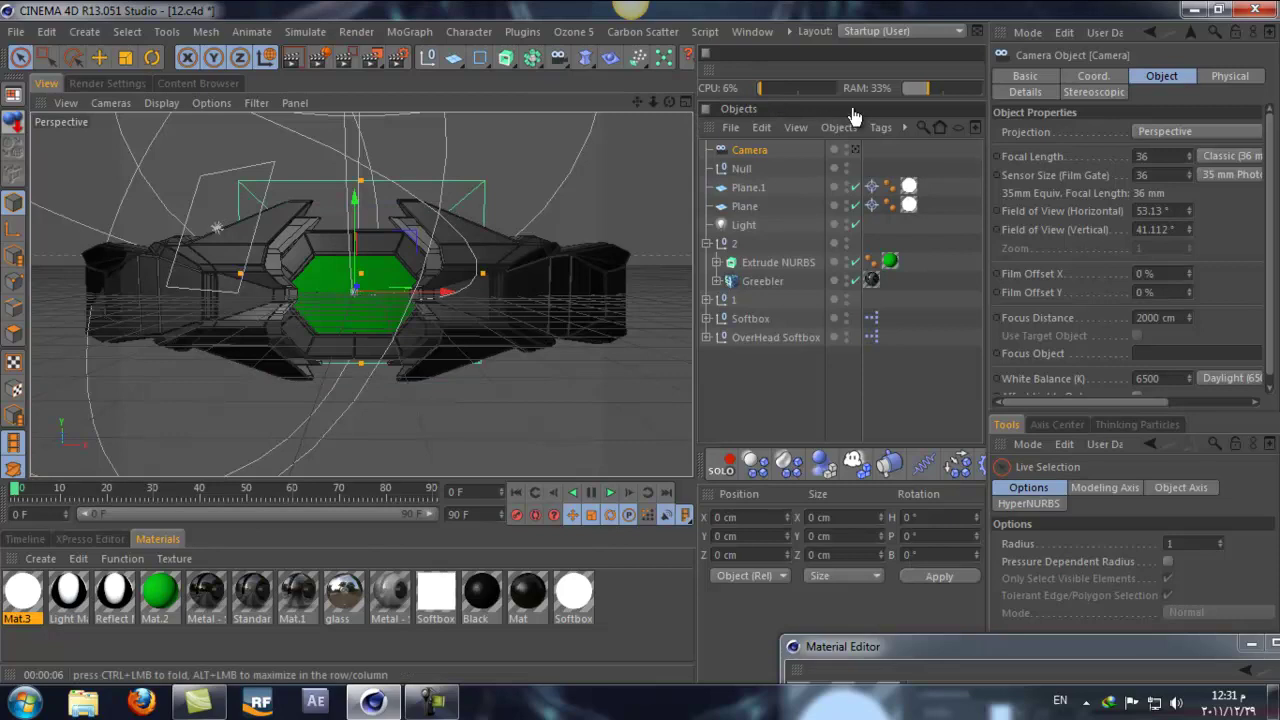
- Group the target null, both planes, the light, Softbox and OverHead Softbox under one null
click(740, 170)
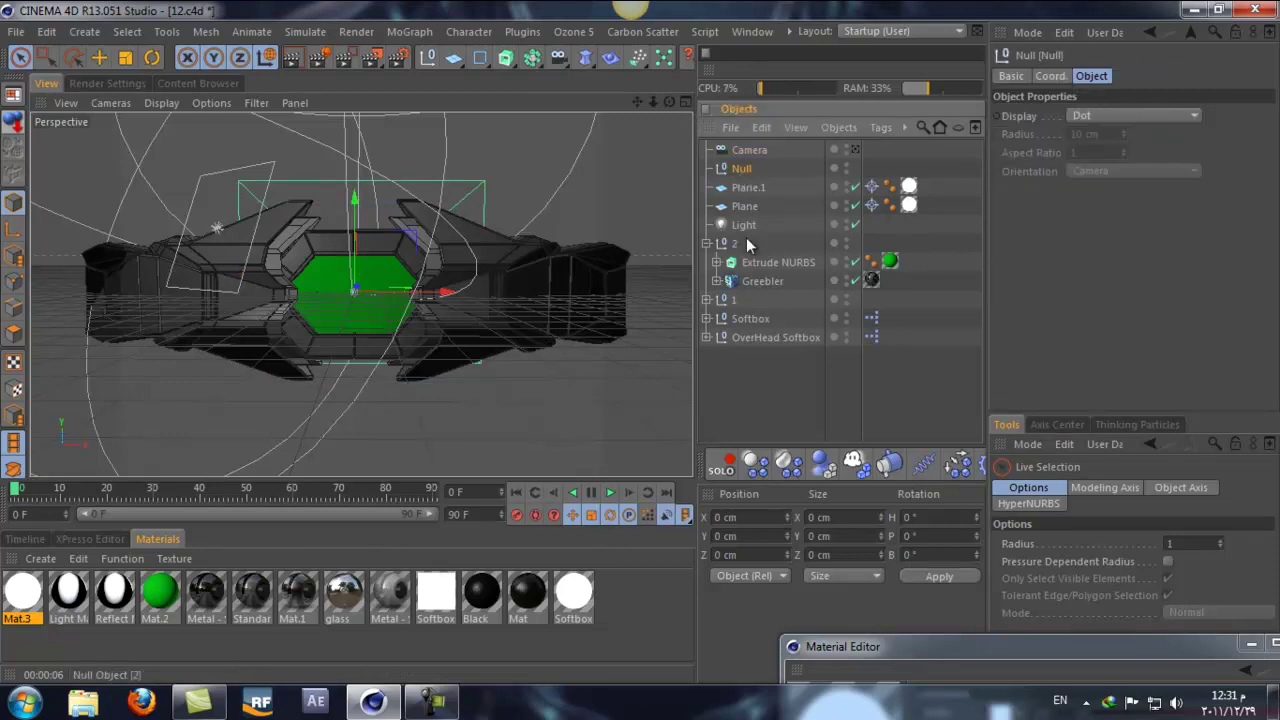
ctrl+click(744, 222)
click(745, 172)
shift+click(743, 230)
ctrl+click(740, 319)
ctrl+click(745, 337)
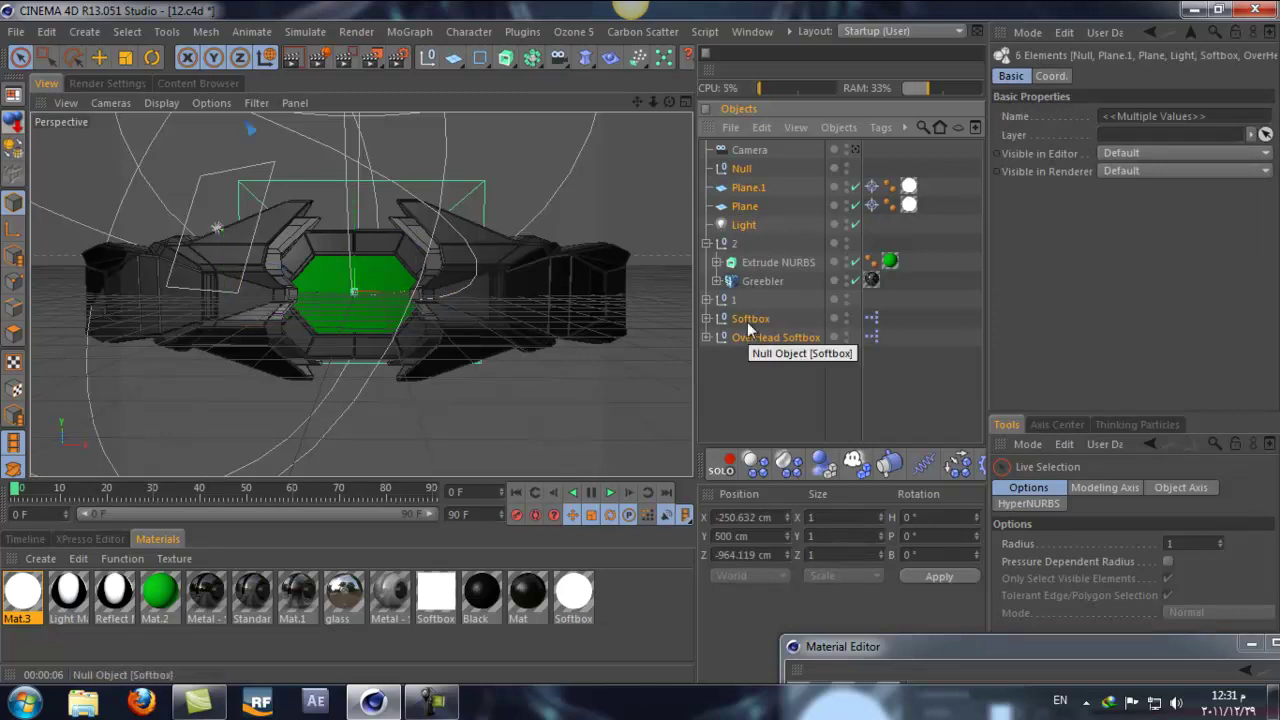
key(alt+g)
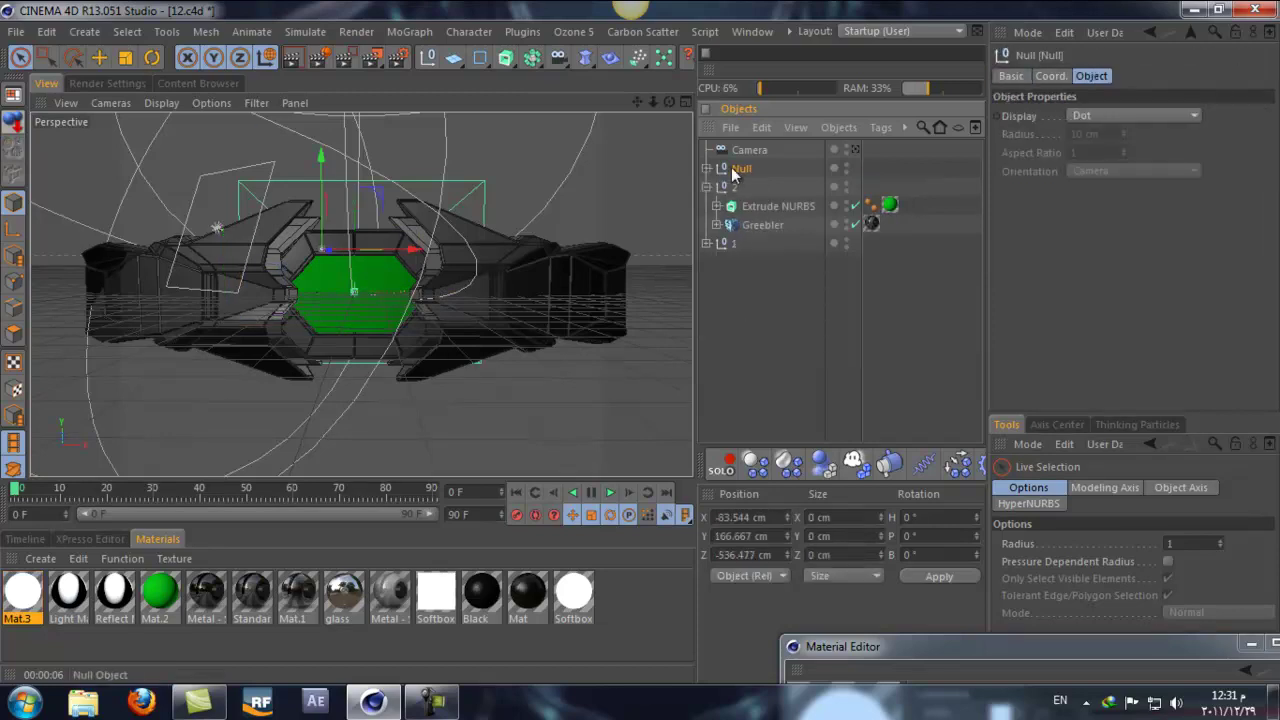
- Rename the new group null to Lights and collapse group 2 in the object hierarchy
double_click(738, 169)
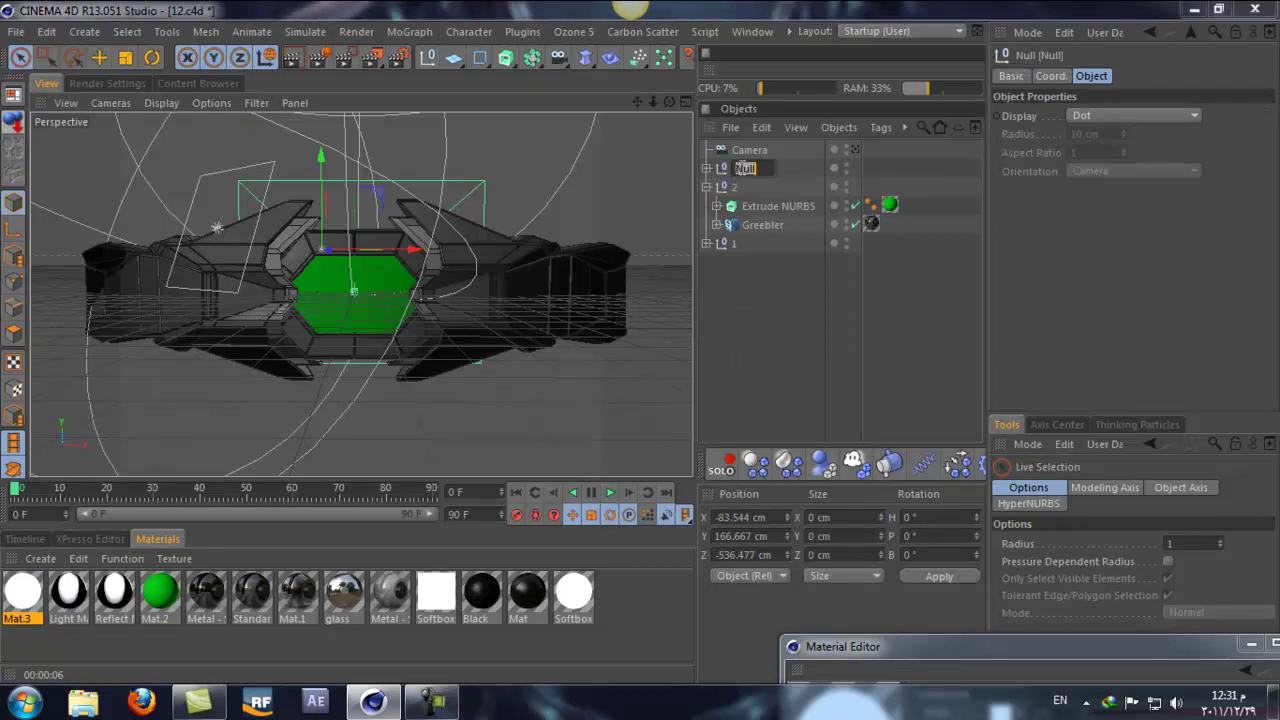
text(Lights)
key(Return)
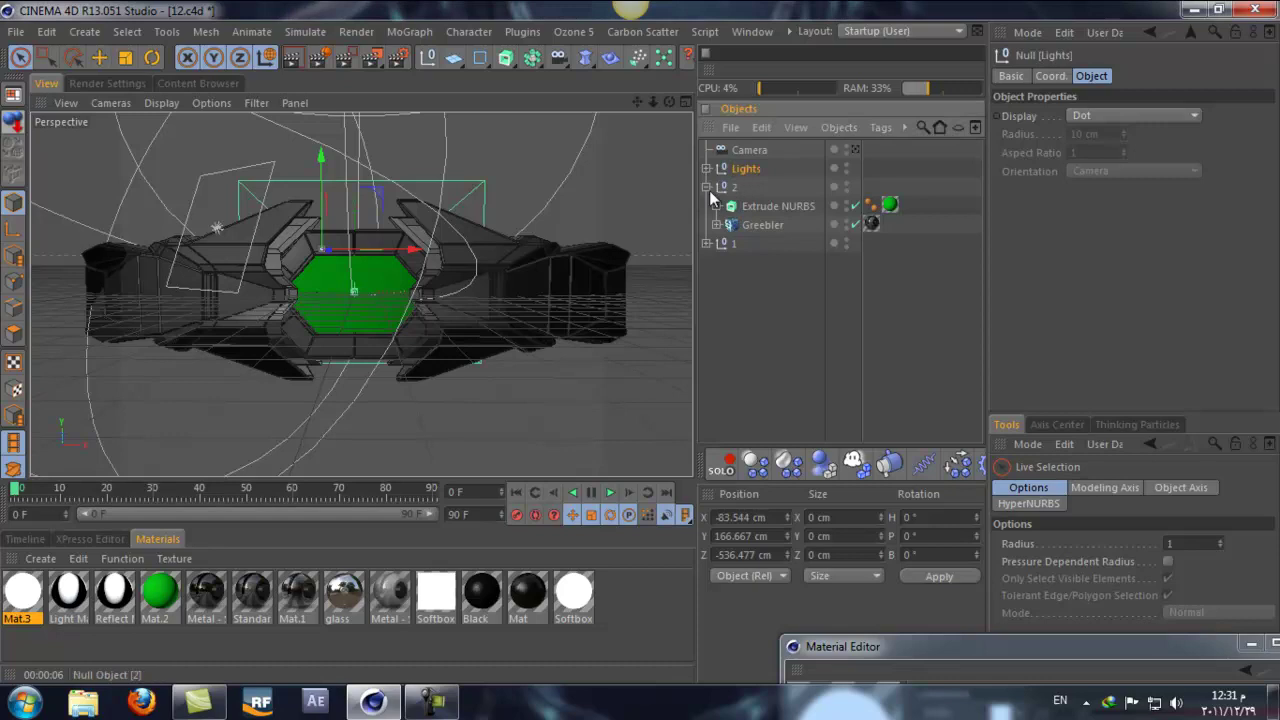
click(708, 186)
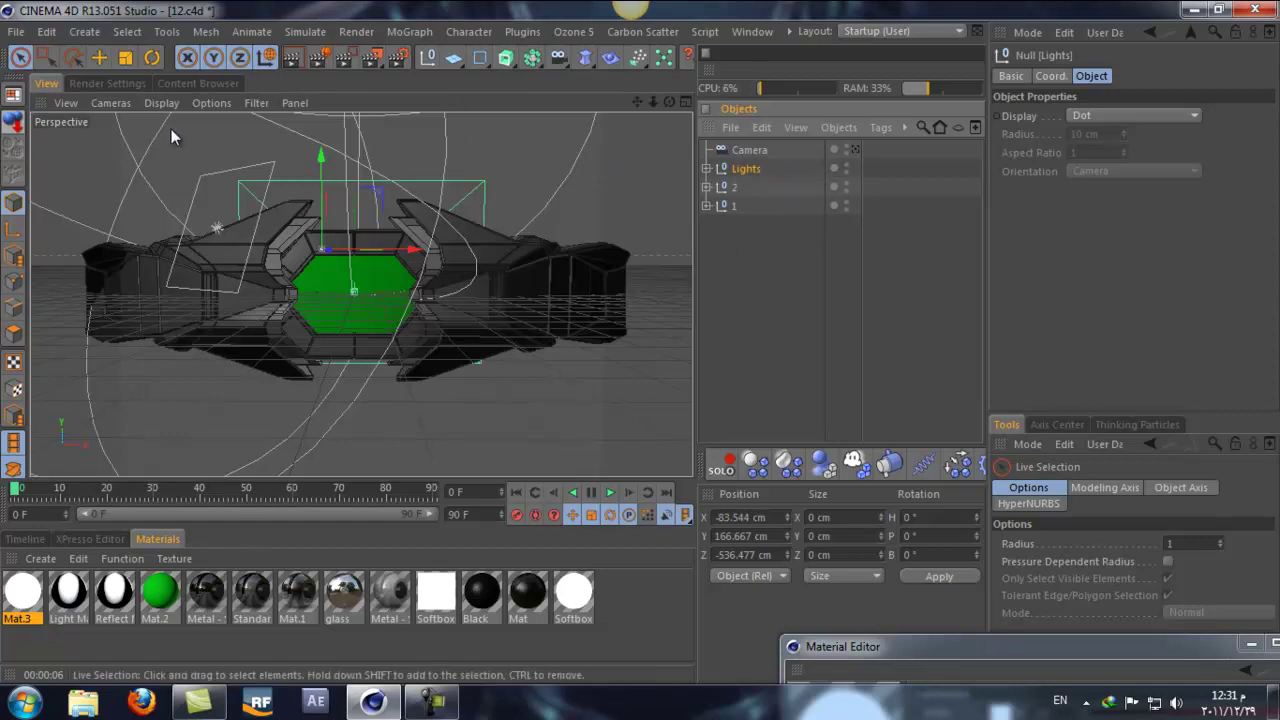
alt+drag(640, 342, 655, 335)
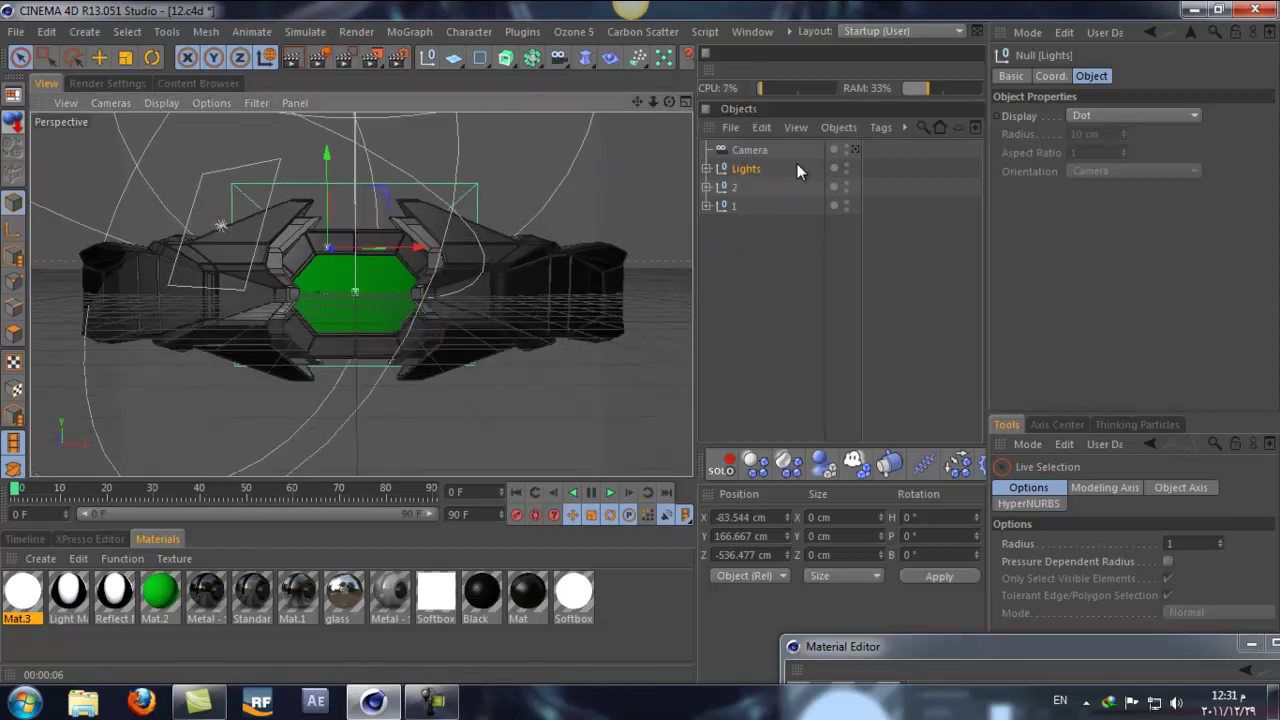
- Expand group 1 with its OUT and IN objects and move the Cube under IN inward to about X -38.8 cm
click(706, 205)
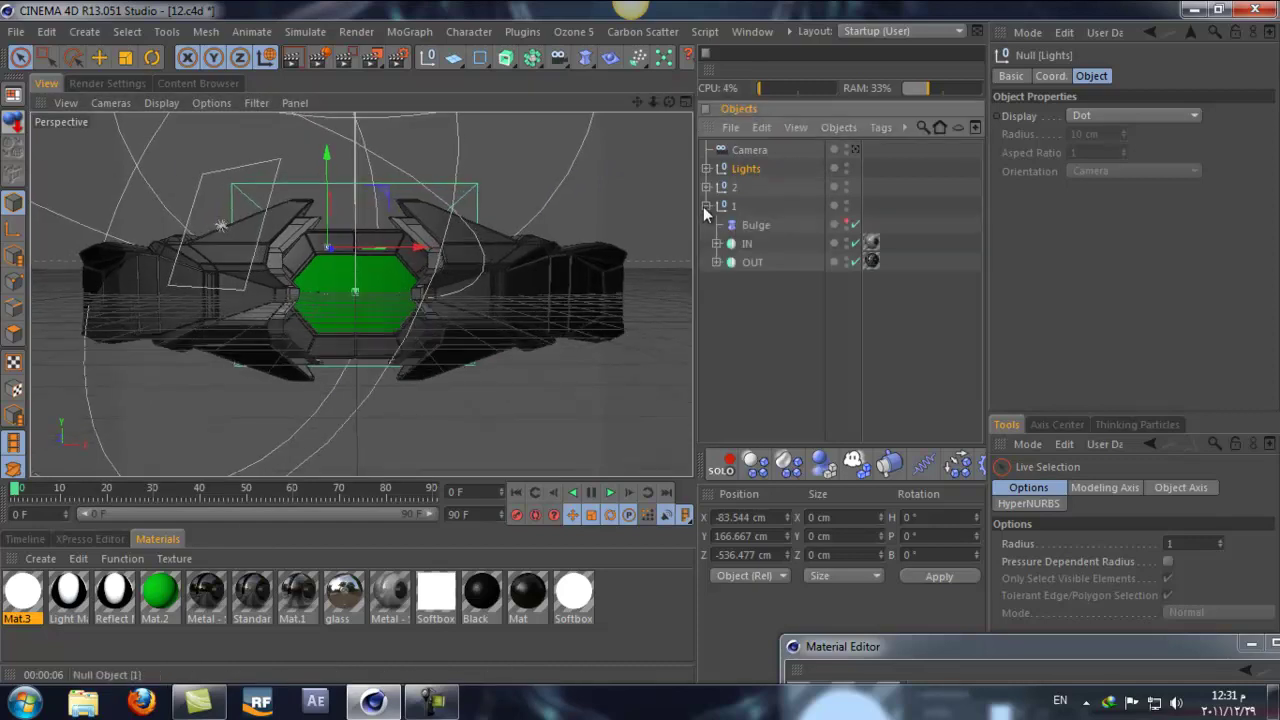
click(716, 262)
click(727, 281)
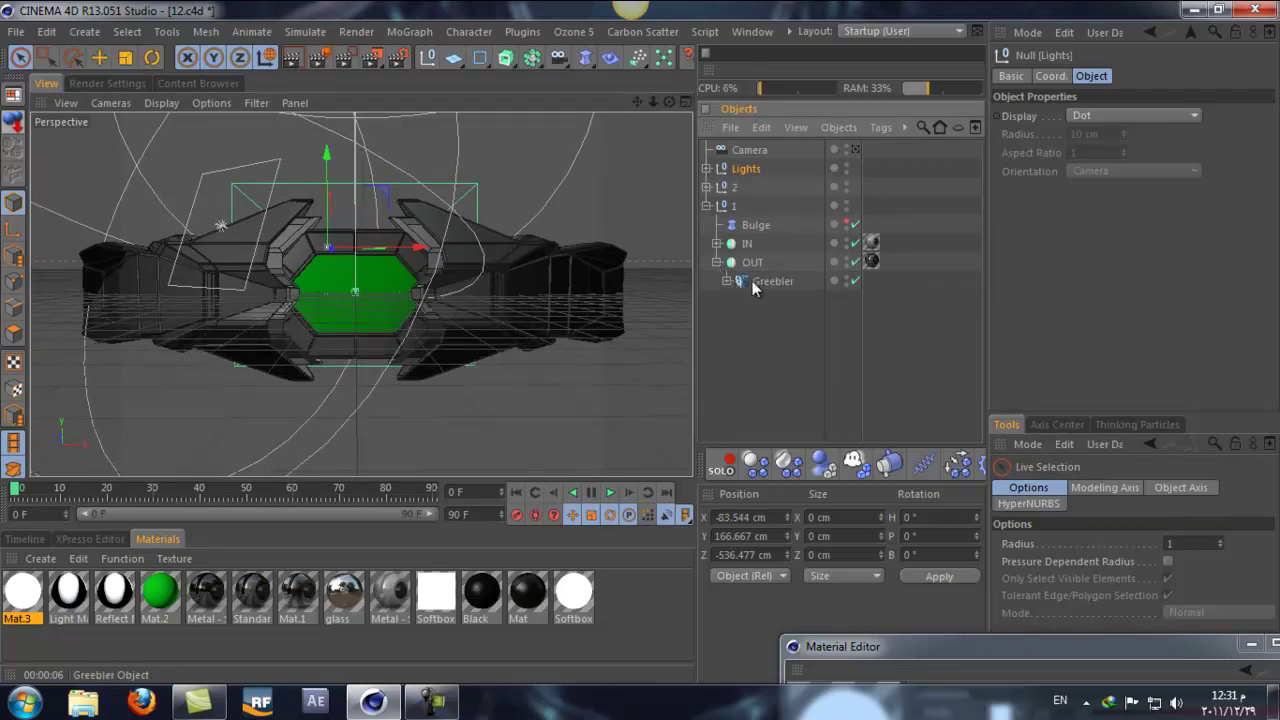
click(772, 281)
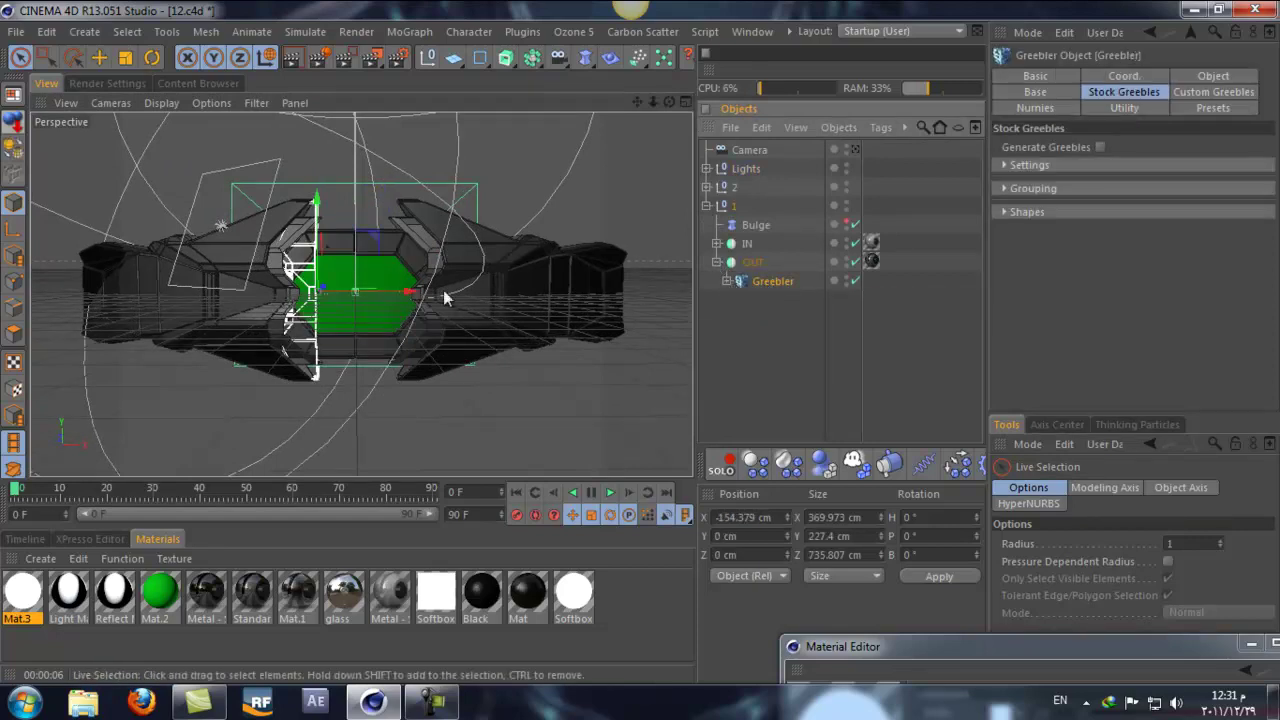
click(716, 243)
click(765, 262)
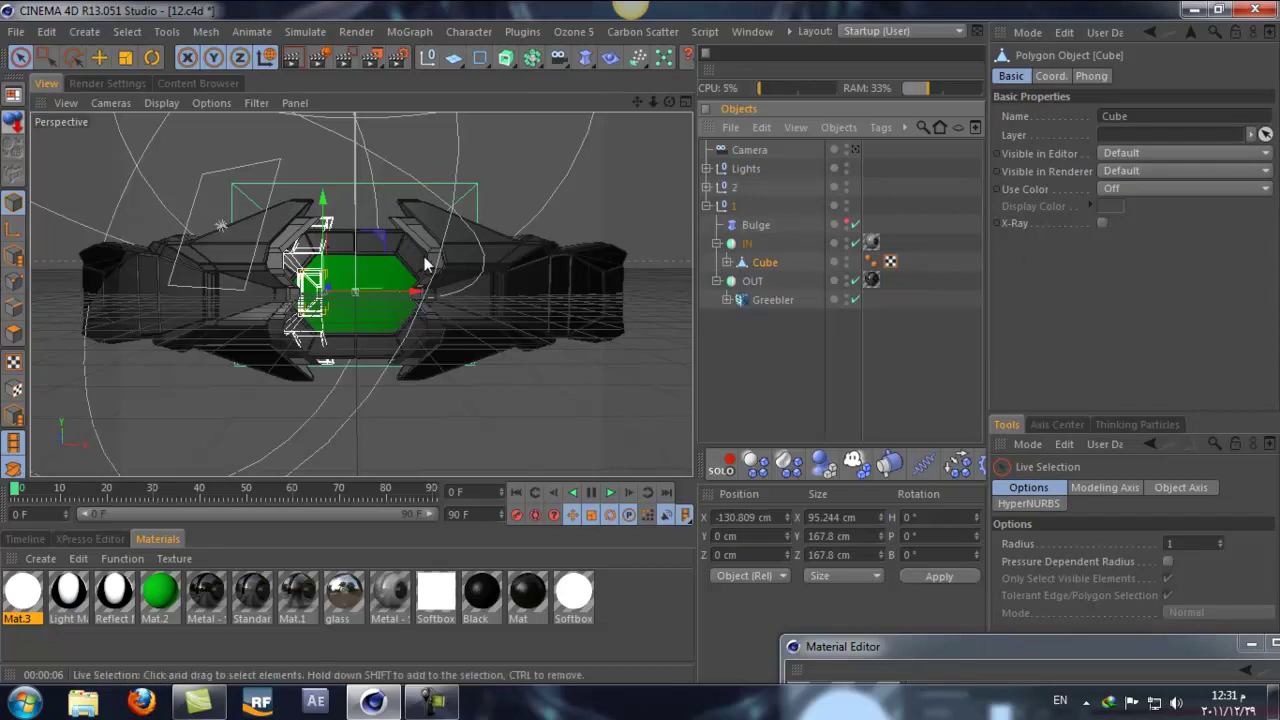
drag(393, 291, 416, 294)
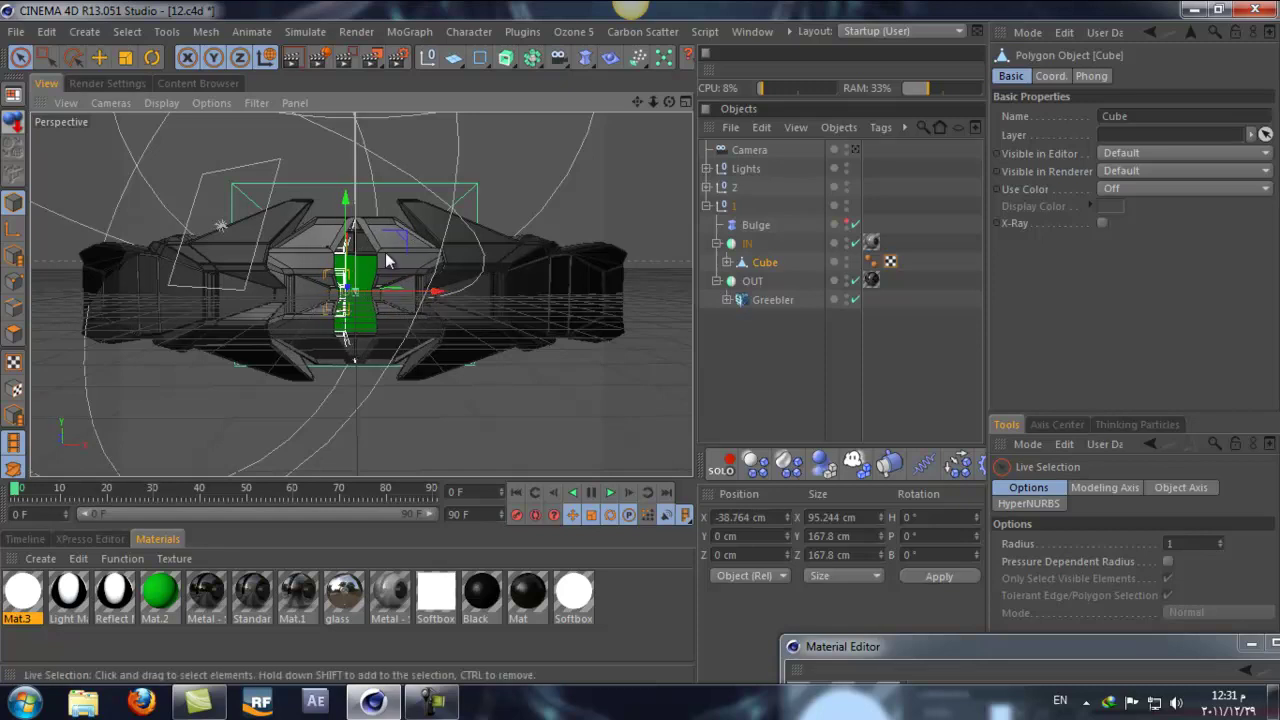
- Move the Greebler under OUT inward to about X -0.8 cm to close the outer shell, and inspect the seam
click(752, 302)
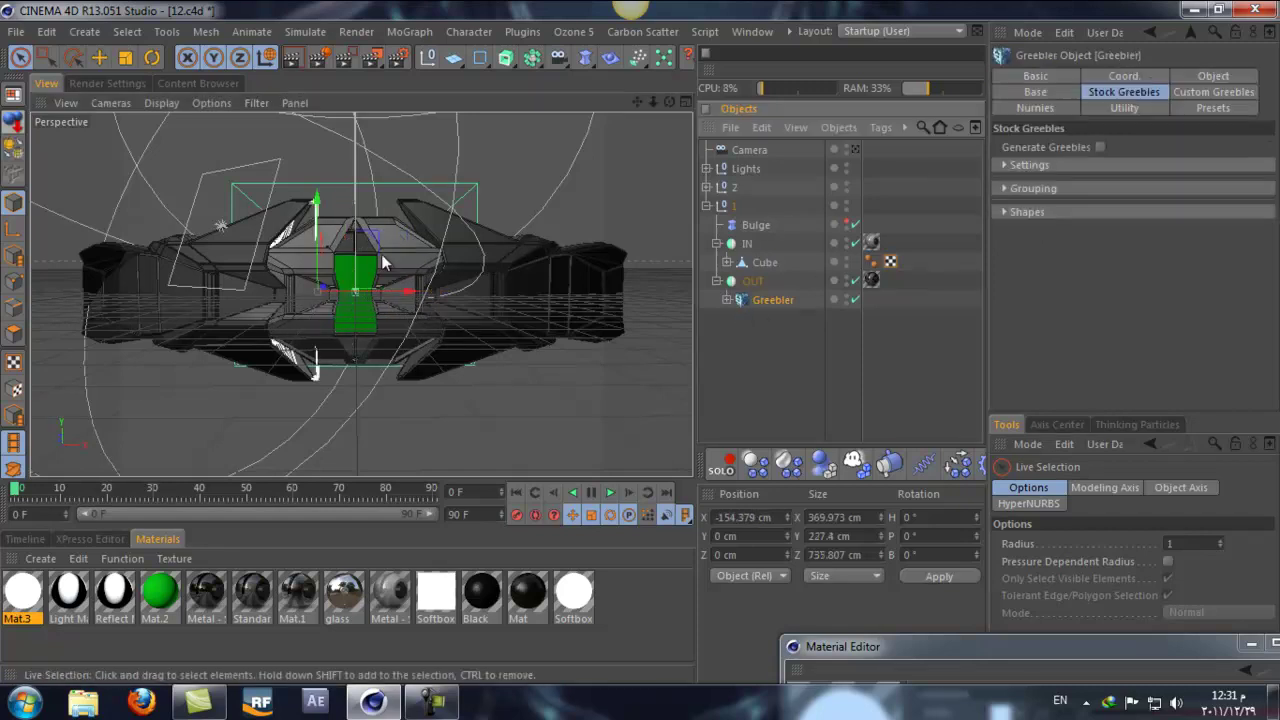
drag(381, 288, 419, 302)
drag(418, 302, 420, 305)
click(803, 374)
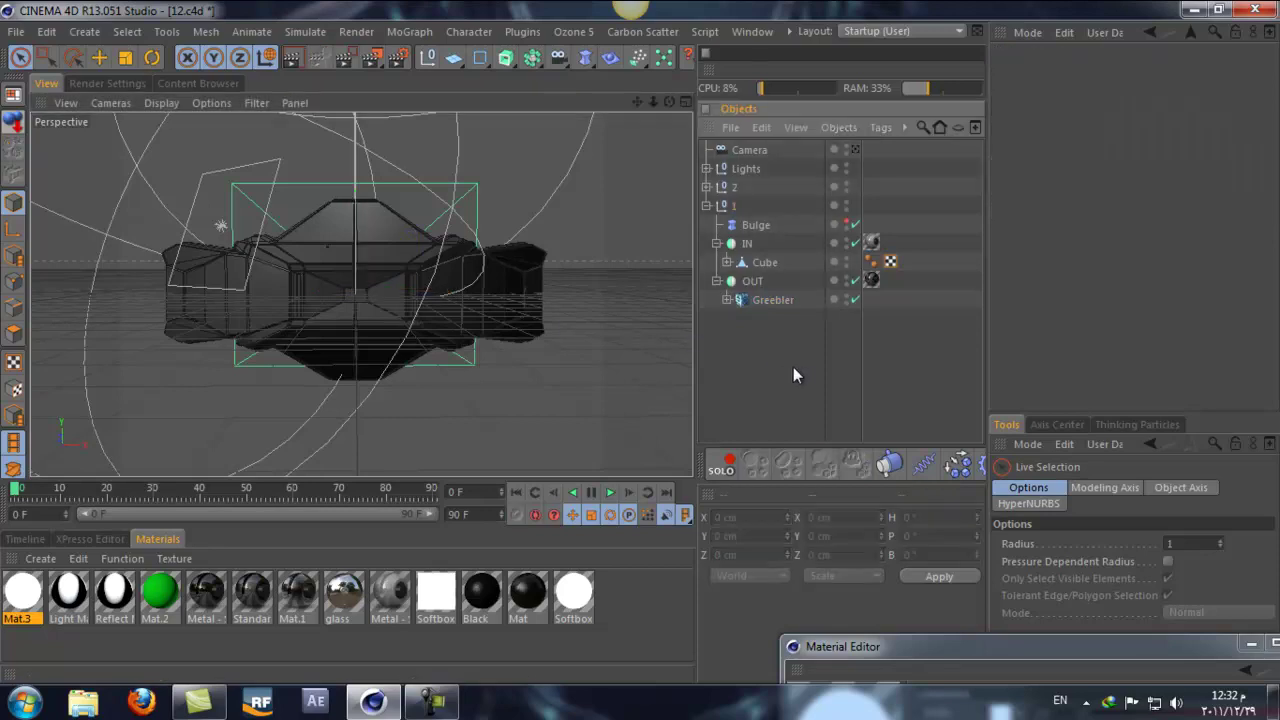
drag(653, 102, 640, 350)
drag(669, 102, 640, 342)
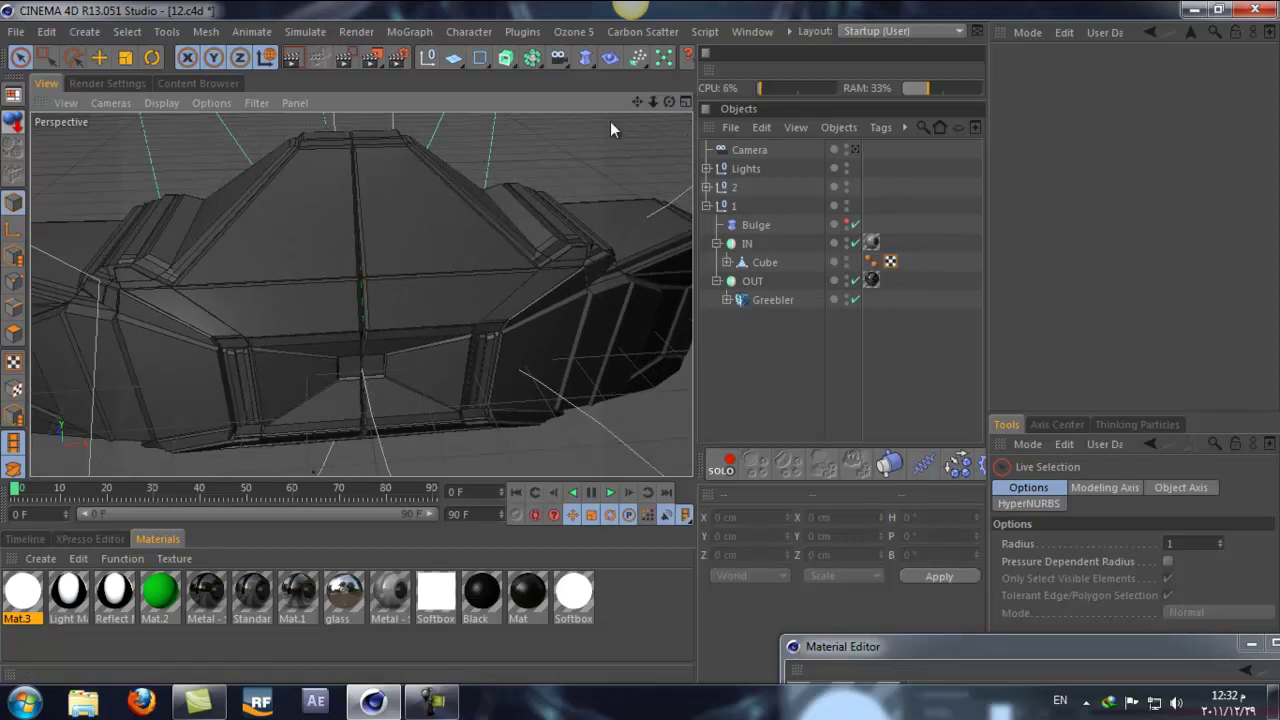
drag(674, 101, 640, 342)
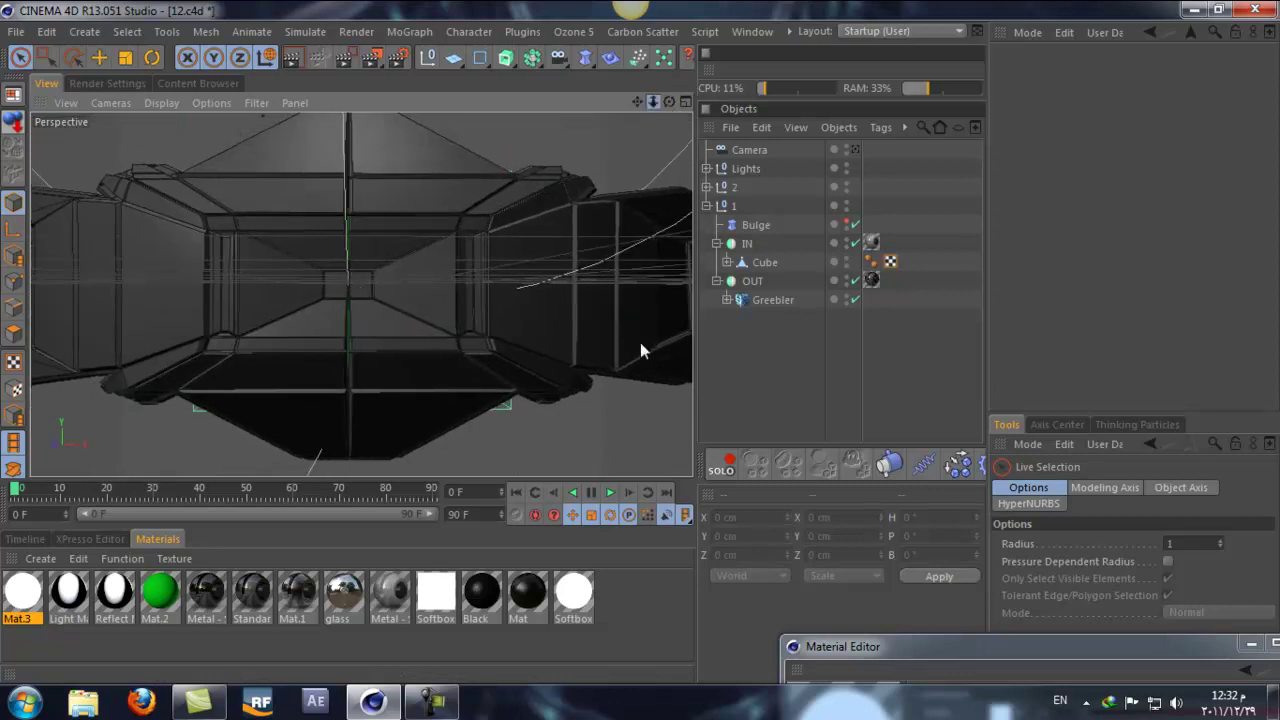
drag(654, 98, 640, 342)
- Keyframe the closed Greebler at frame 0, and at frame 30 move it outward to about X -183.5 cm and keyframe it
click(760, 300)
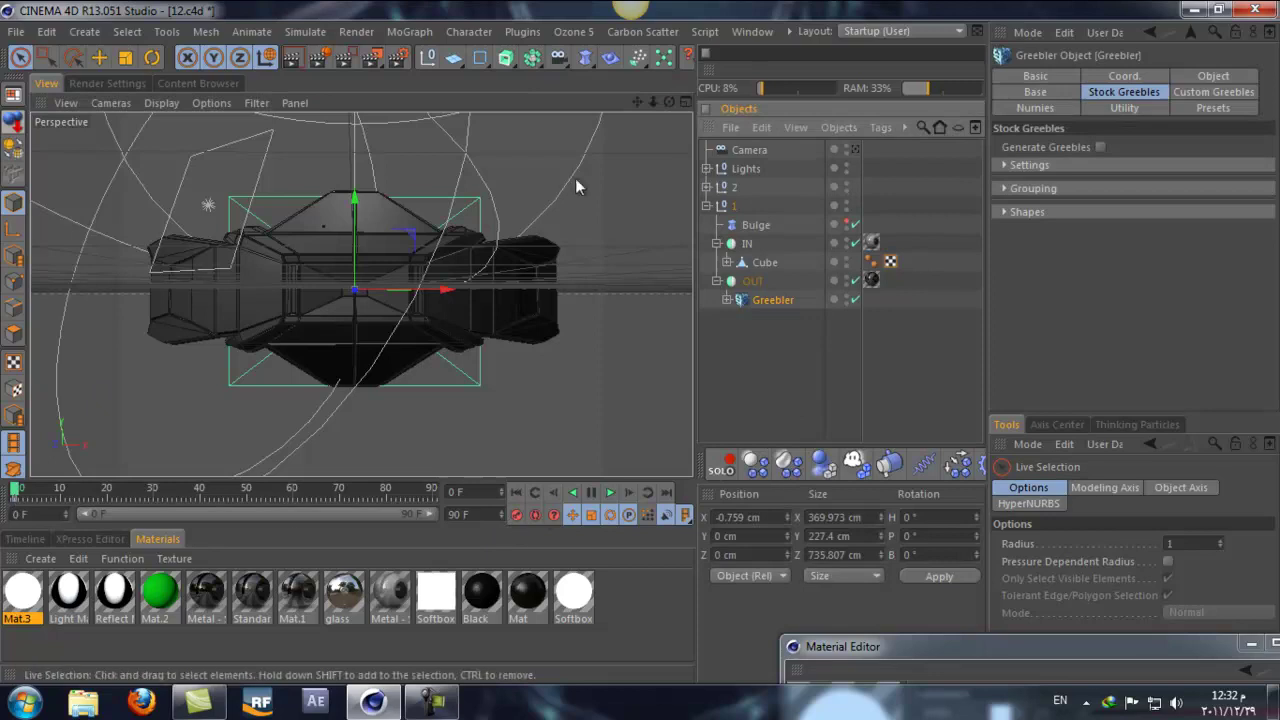
drag(16, 493, 108, 503)
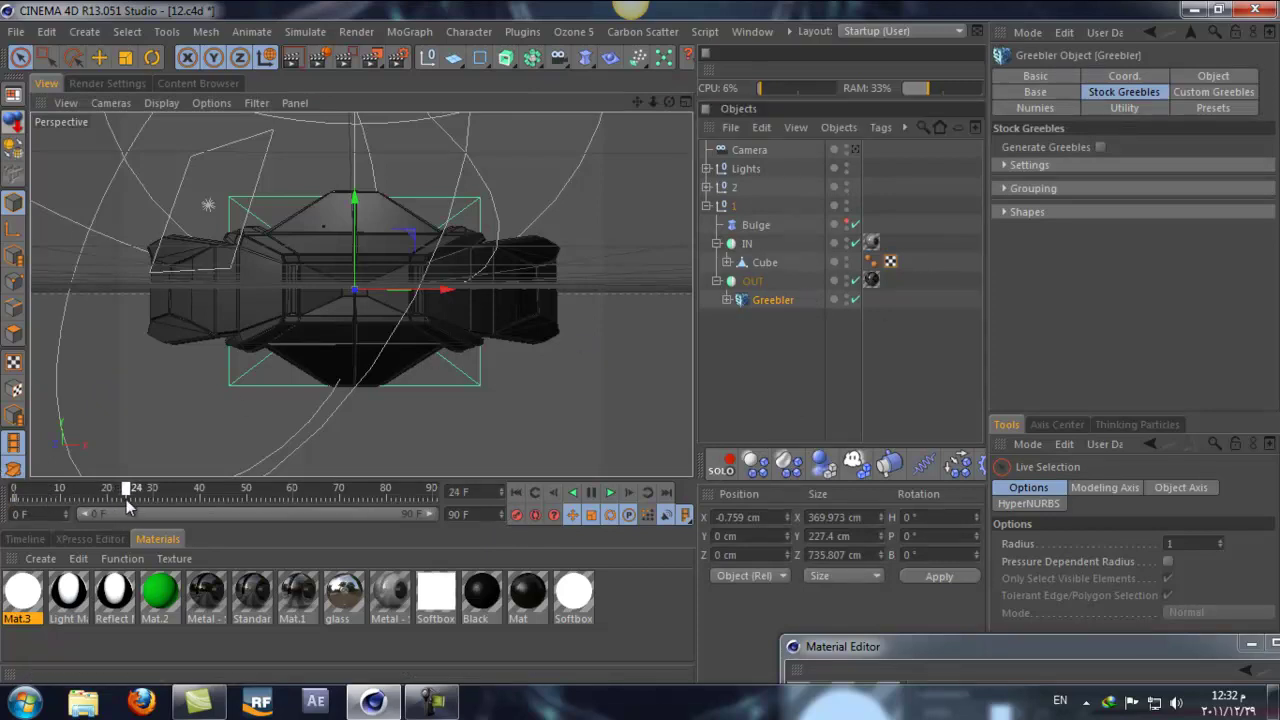
drag(131, 496, 155, 490)
drag(420, 290, 374, 301)
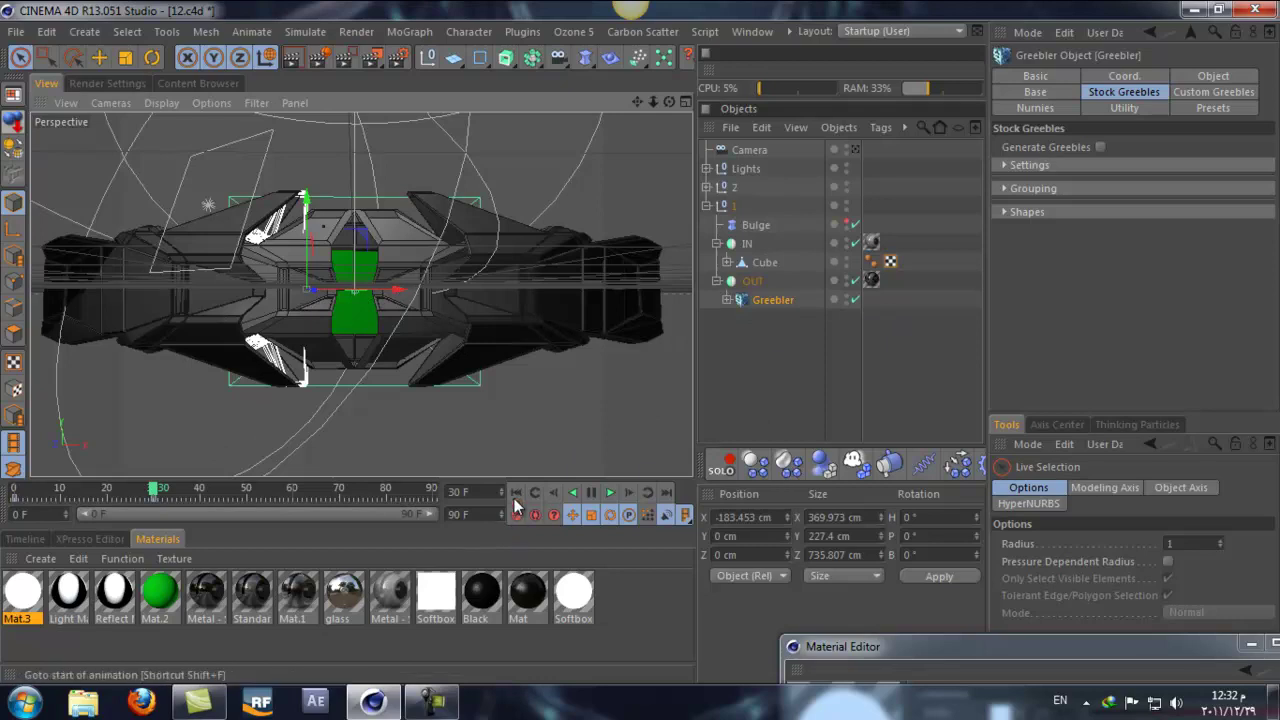
- Play the outer shell's opening animation from the first frame
click(609, 493)
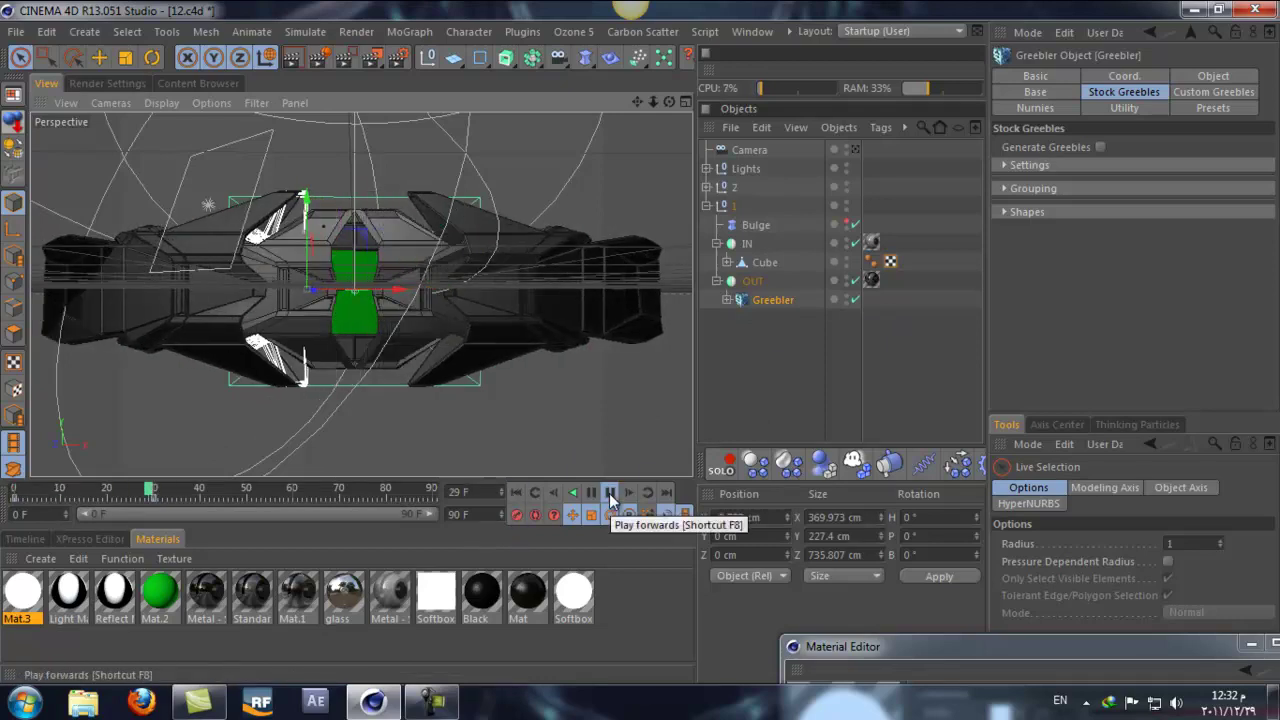
key(shift+f)
click(609, 493)
click(611, 494)
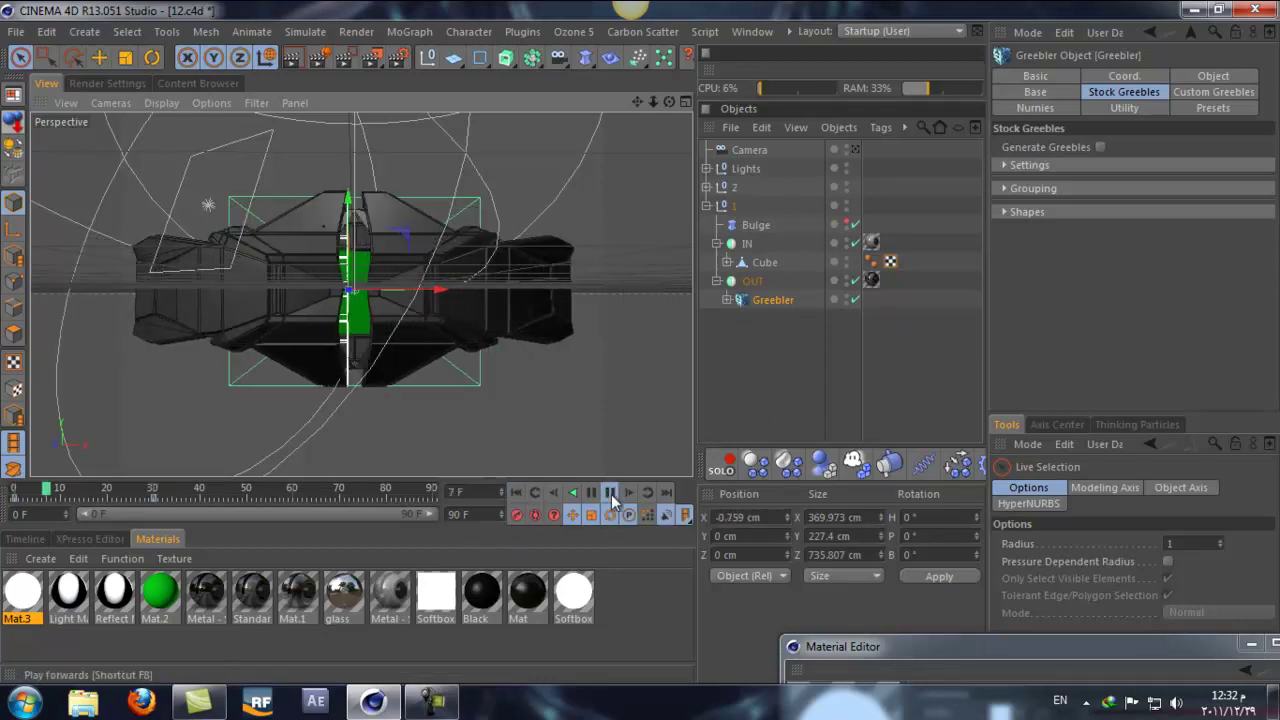
- Keyframe the Cube under IN at frame 10, and at frame 25 move it outward to about X -135.6 cm and keyframe it
click(753, 264)
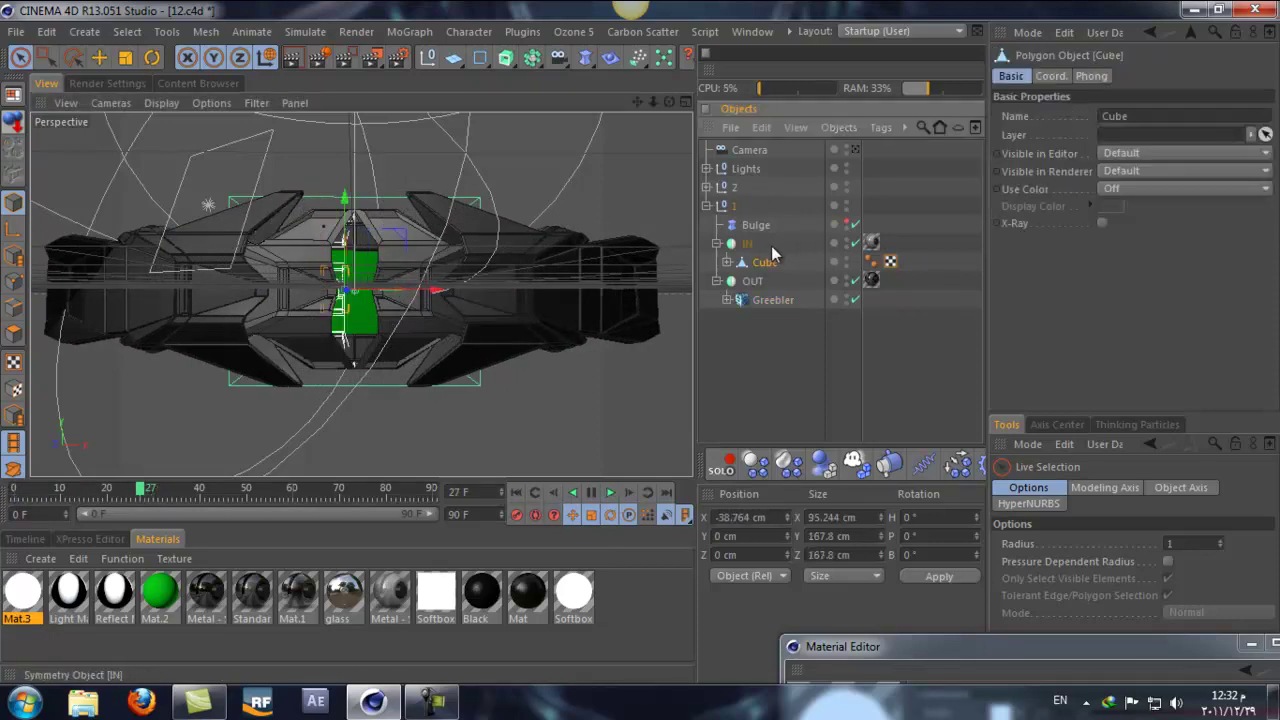
click(518, 491)
click(62, 497)
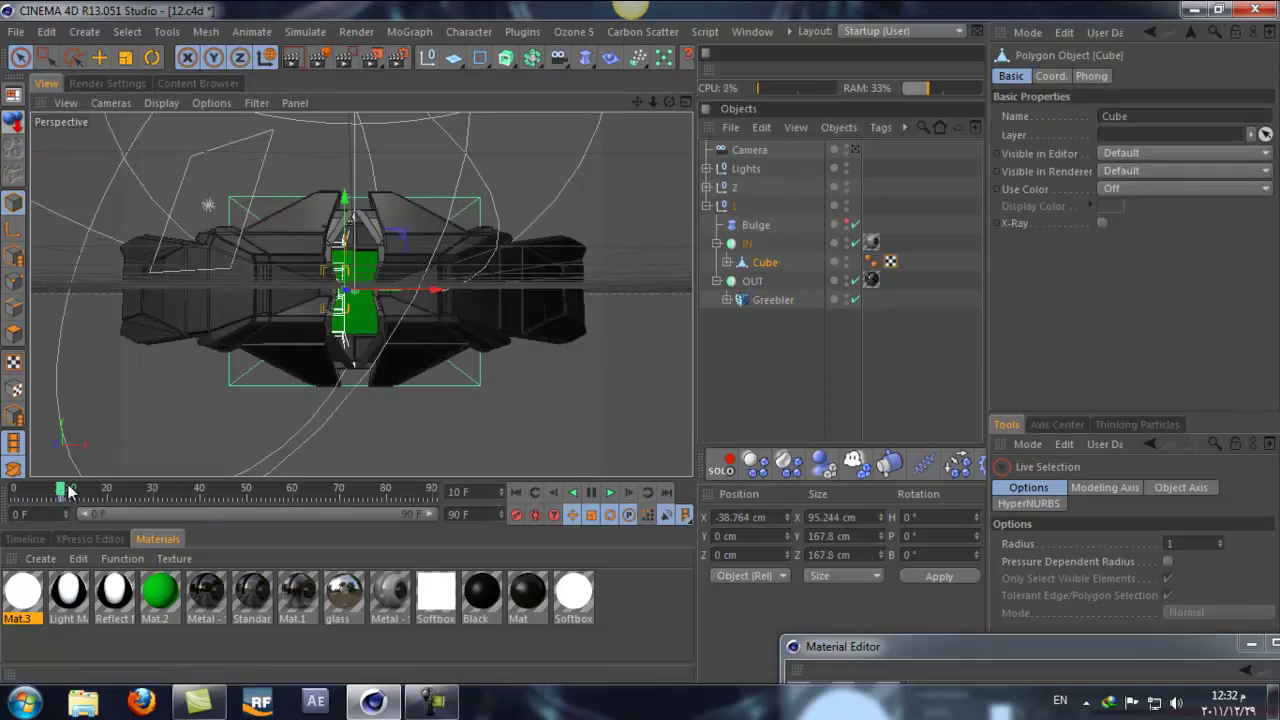
drag(62, 490, 122, 497)
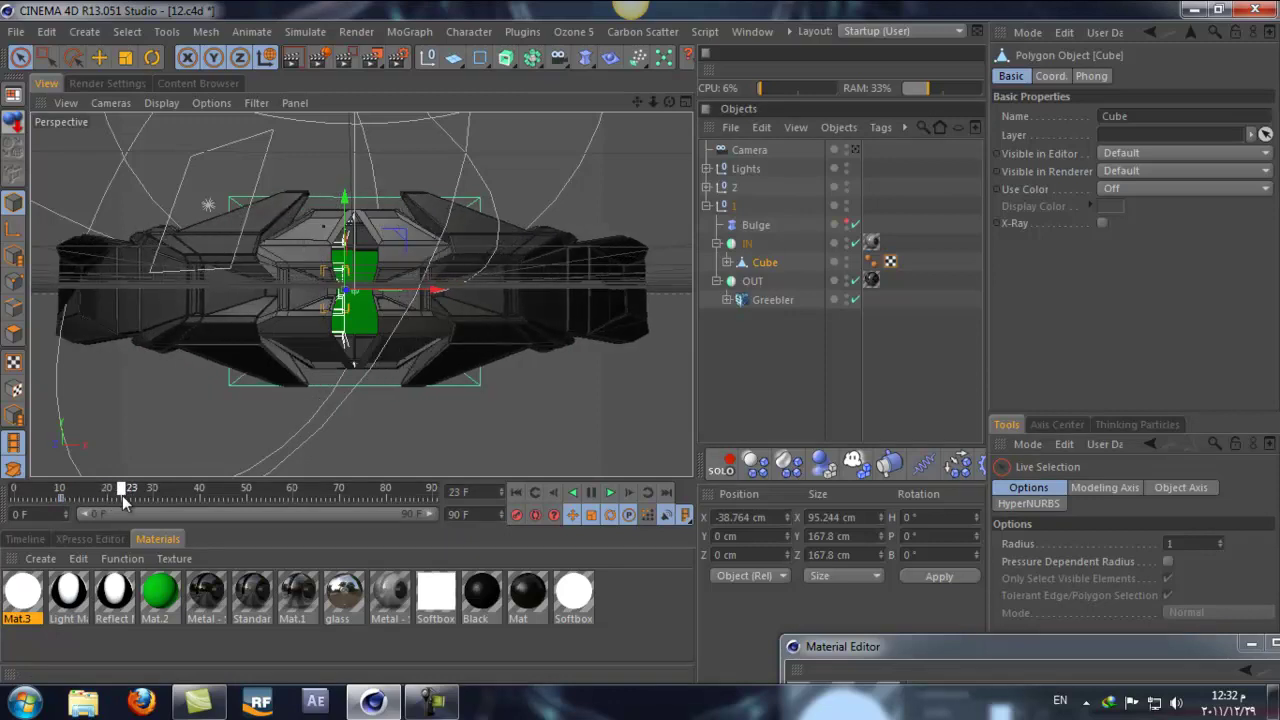
key(g)
key(g)
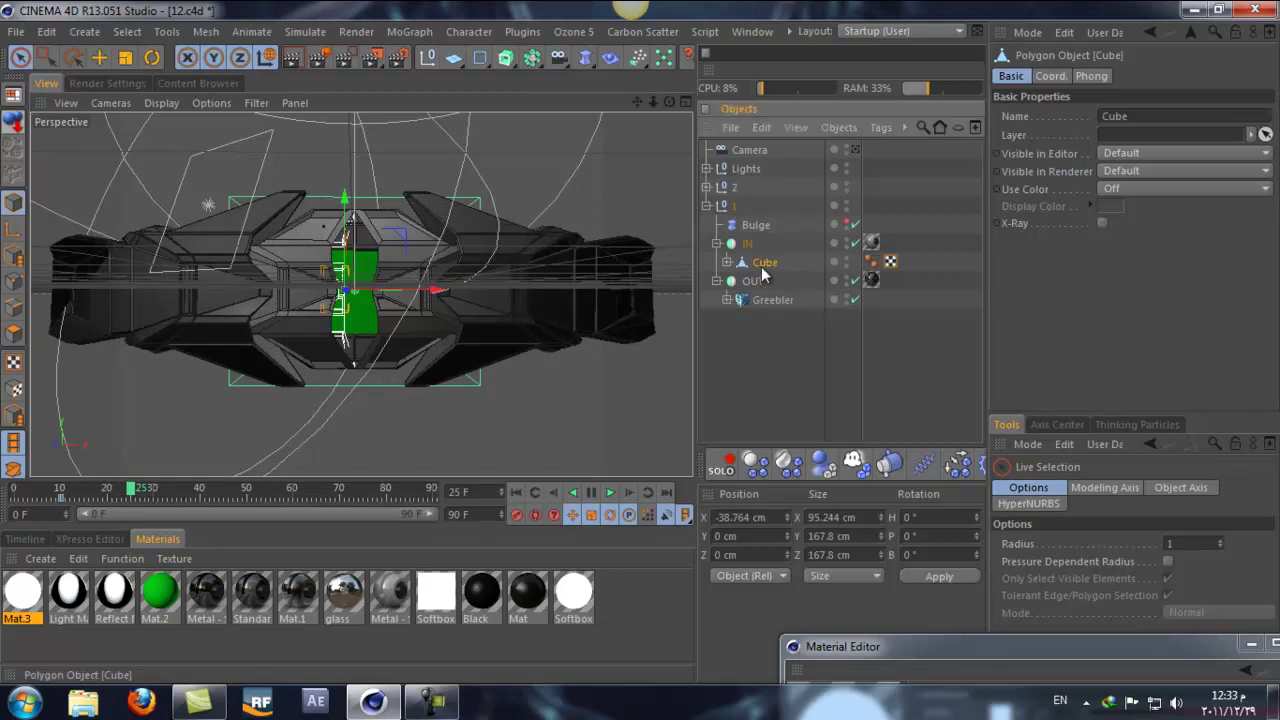
drag(417, 295, 393, 297)
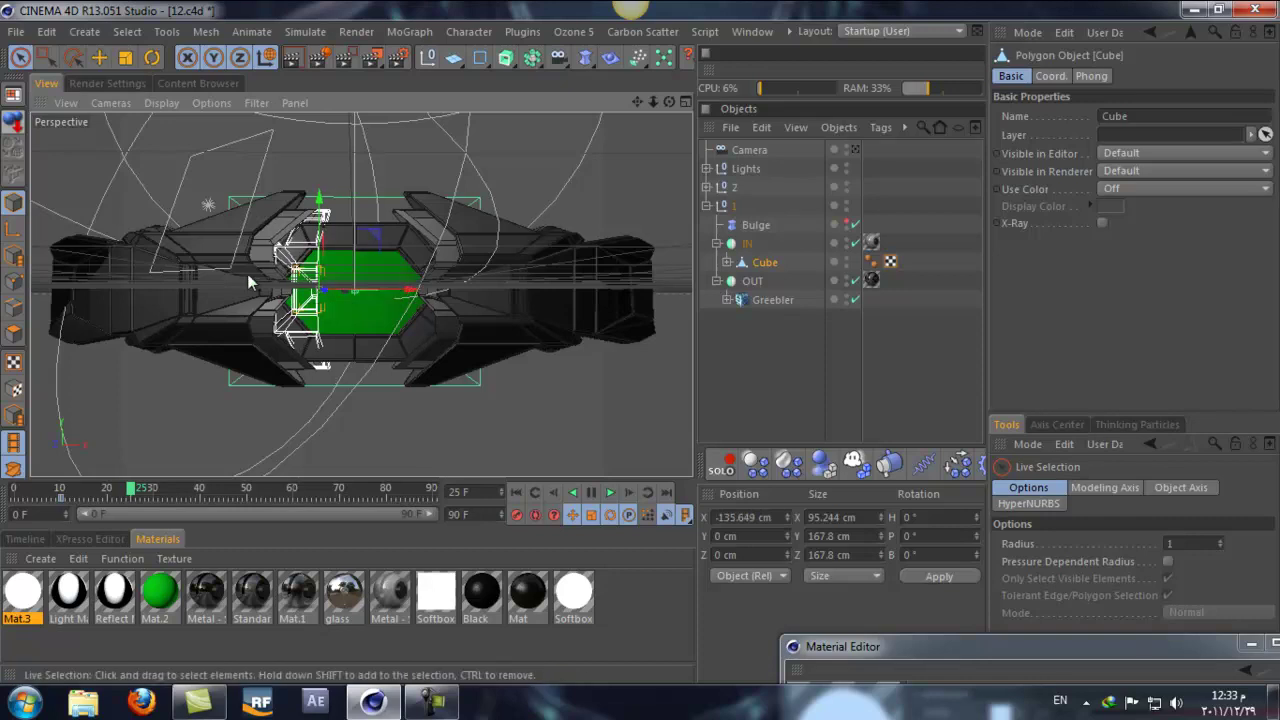
- Play the combined opening of the outer and inner shells from the first frame to check the timing
click(516, 491)
click(610, 492)
click(610, 492)
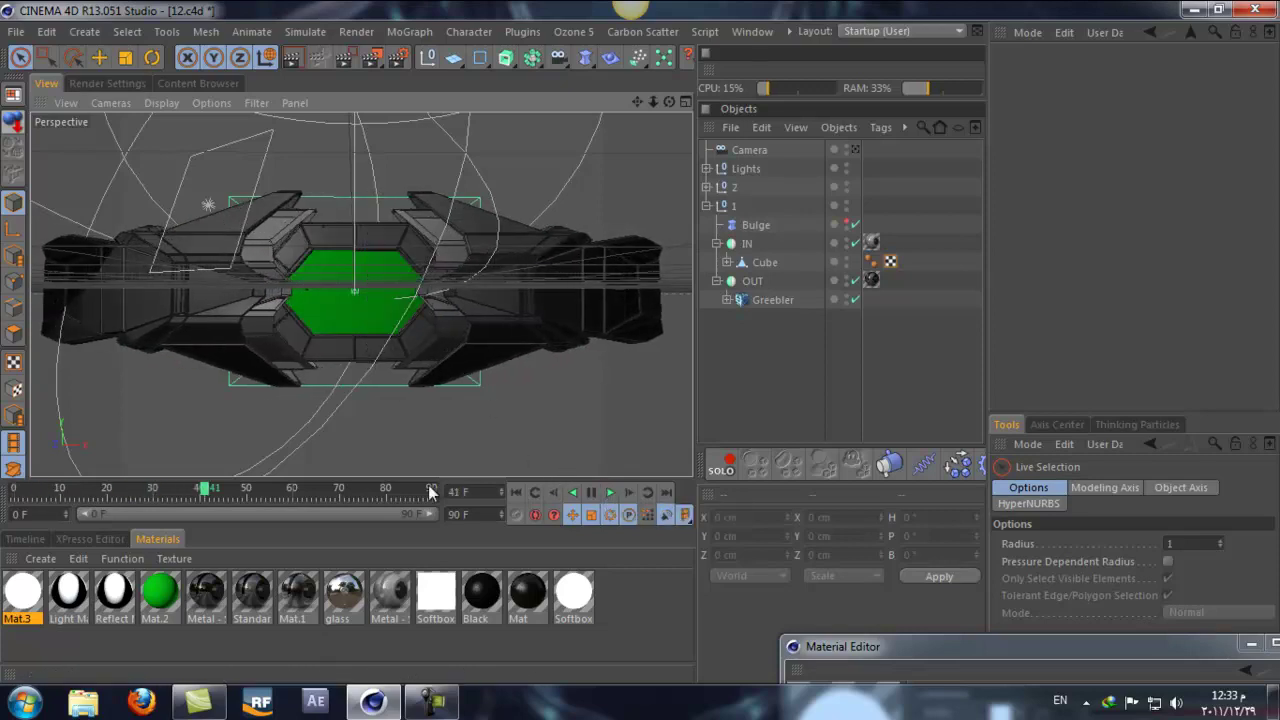
click(510, 492)
click(614, 493)
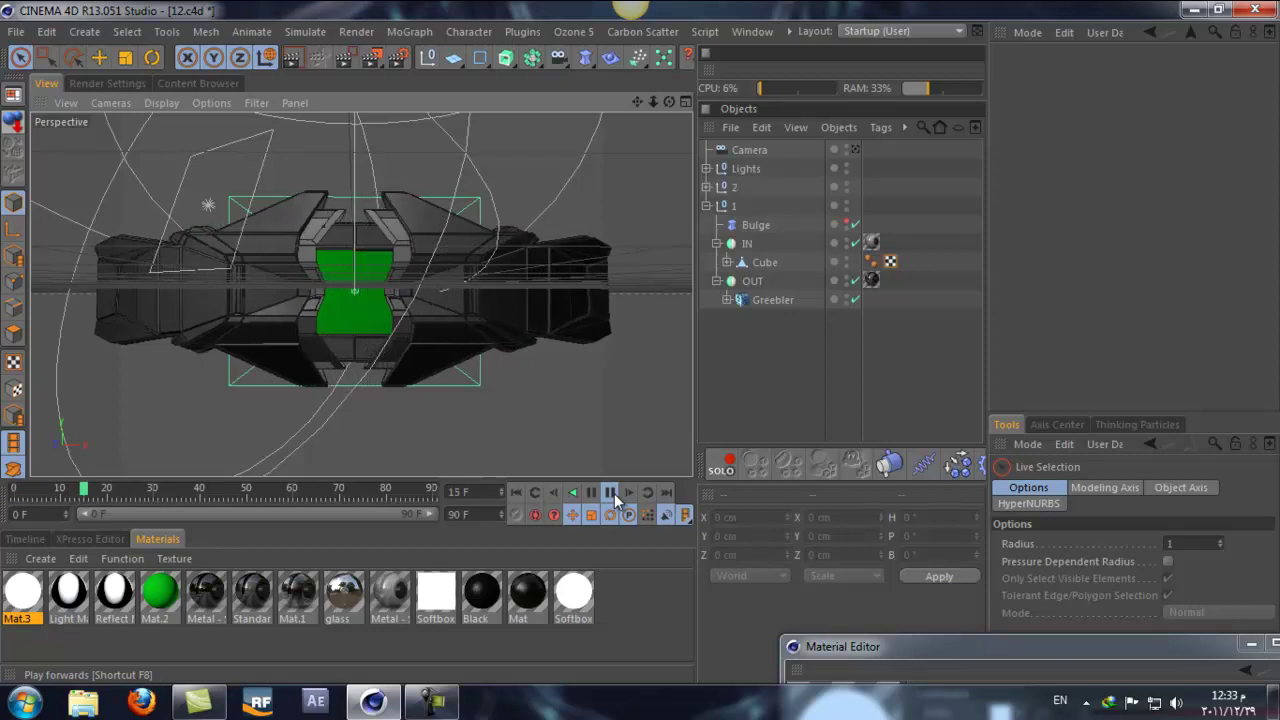
click(614, 493)
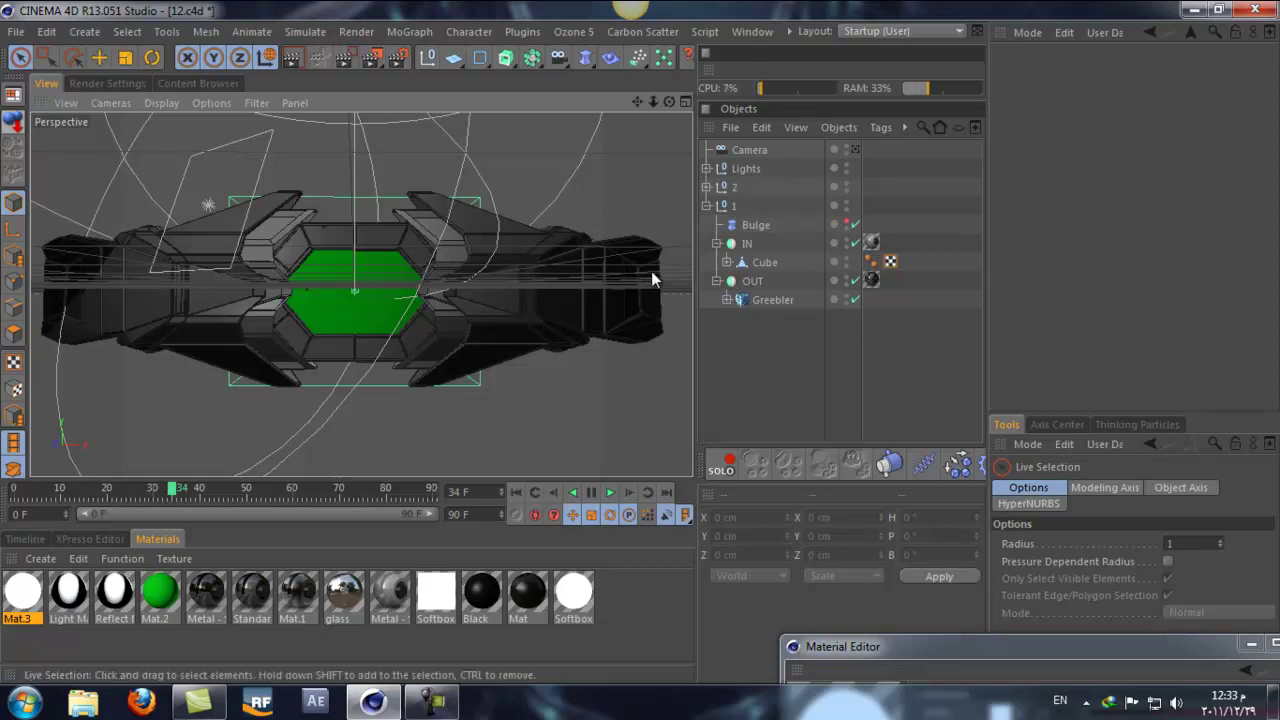
- Shift both Cube keyframes to frames 15 and 30 and play back the new timing
click(762, 262)
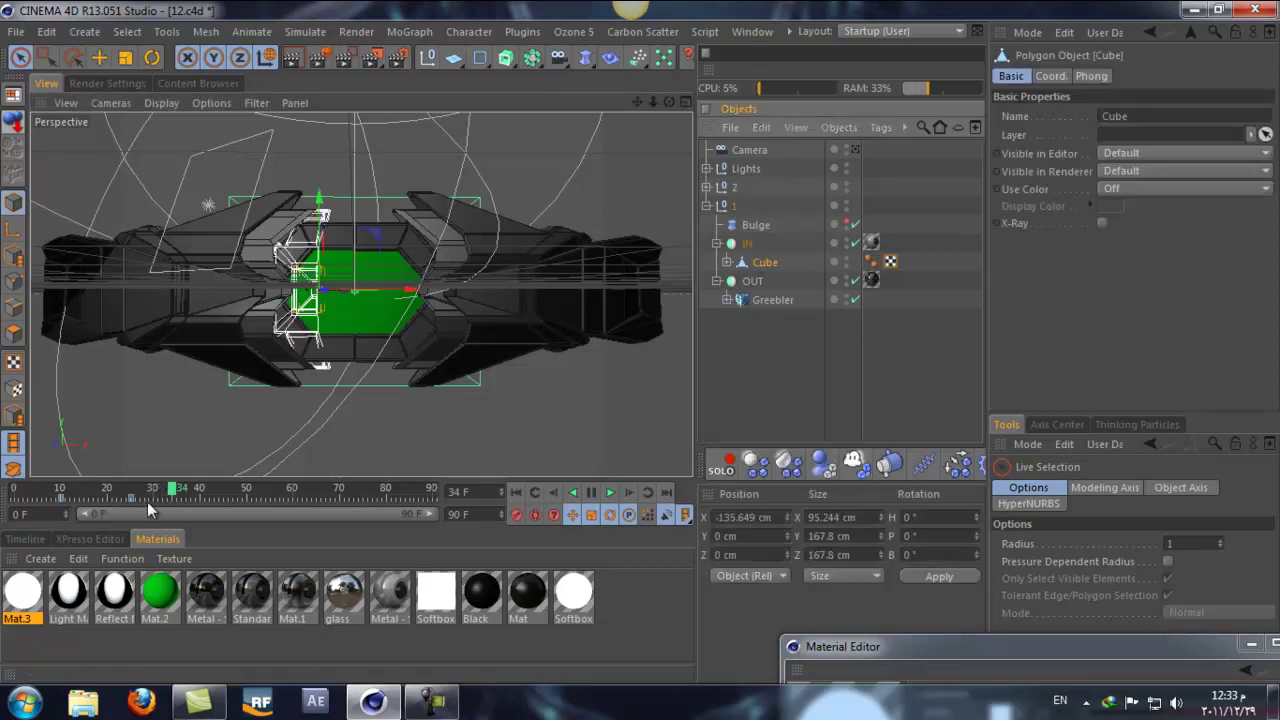
drag(147, 501, 112, 505)
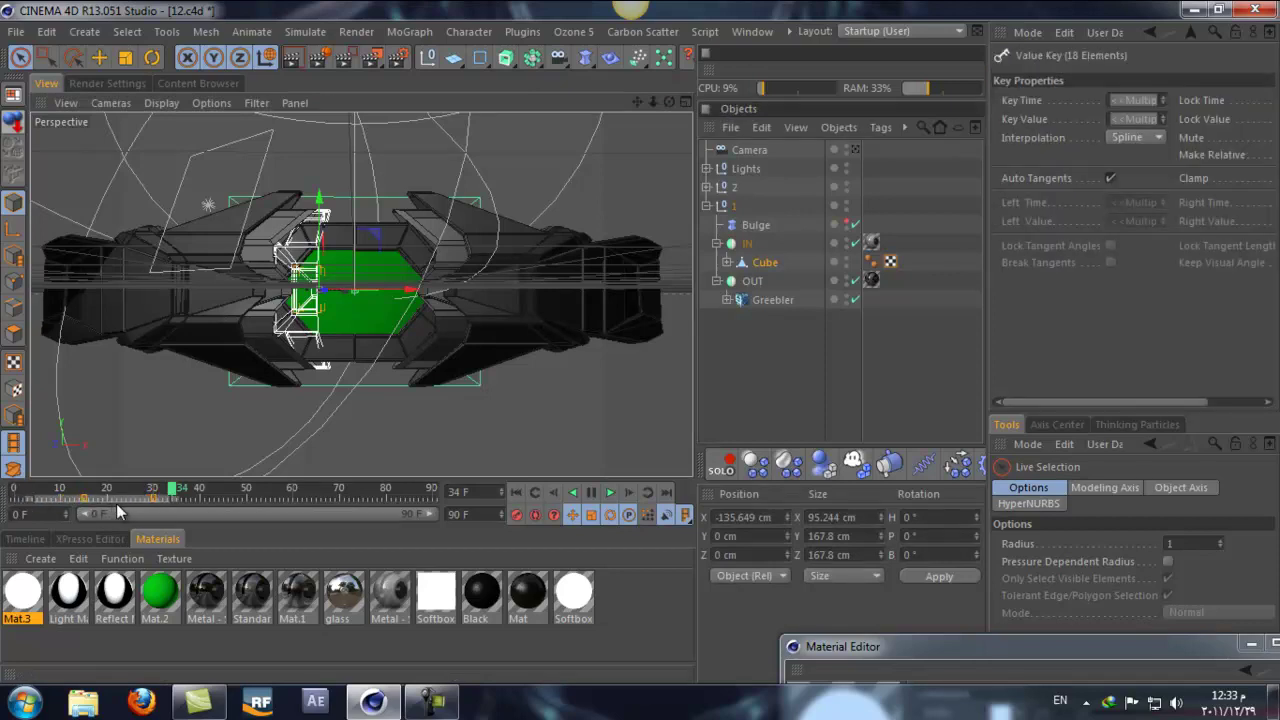
click(520, 493)
click(609, 492)
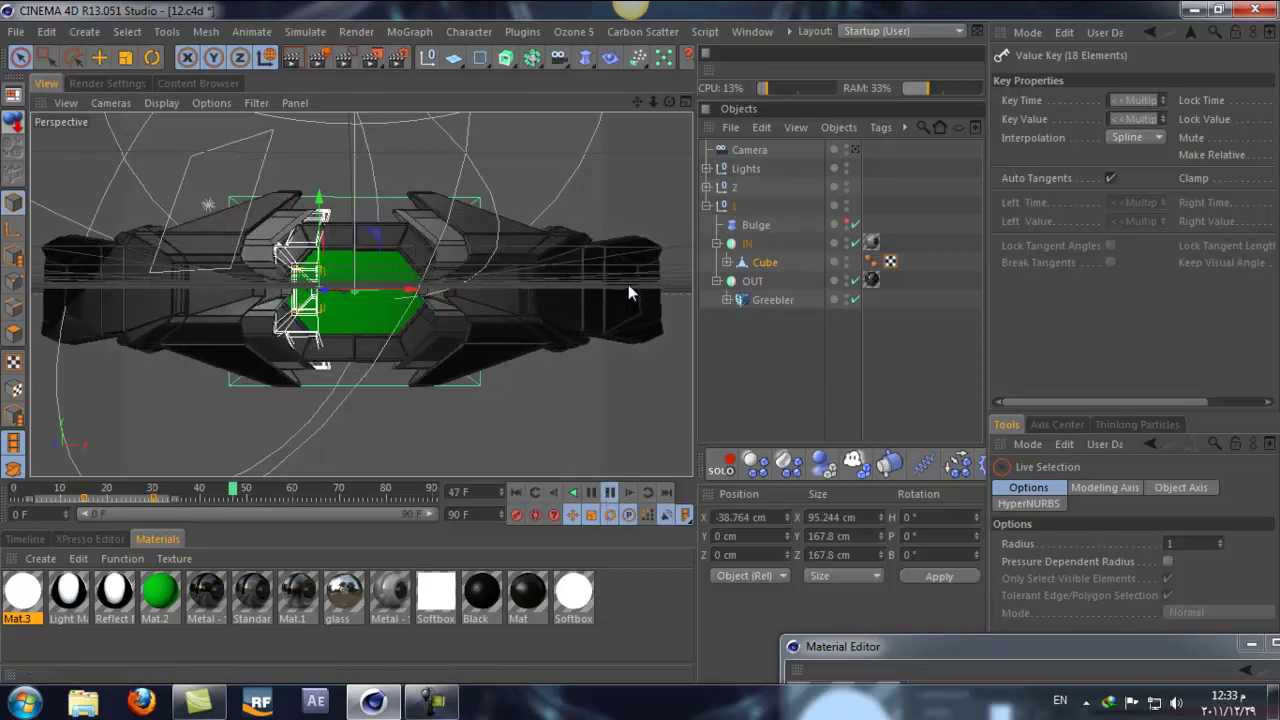
click(520, 493)
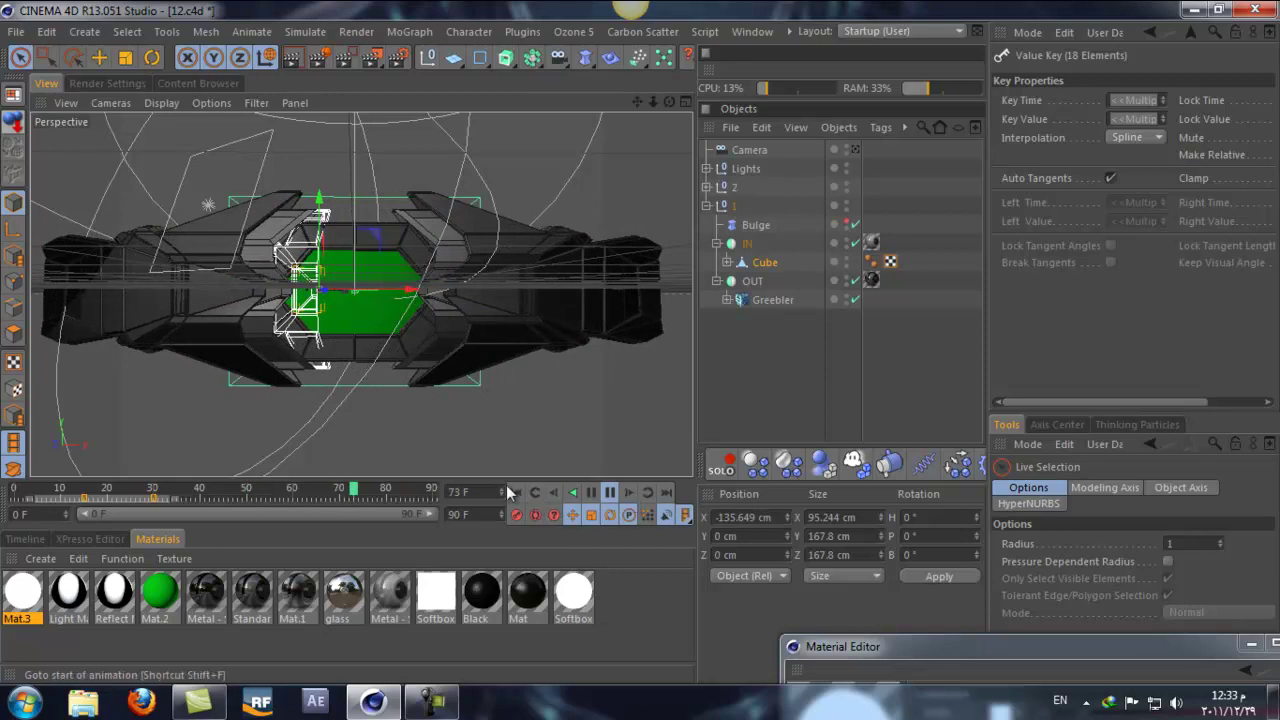
click(508, 492)
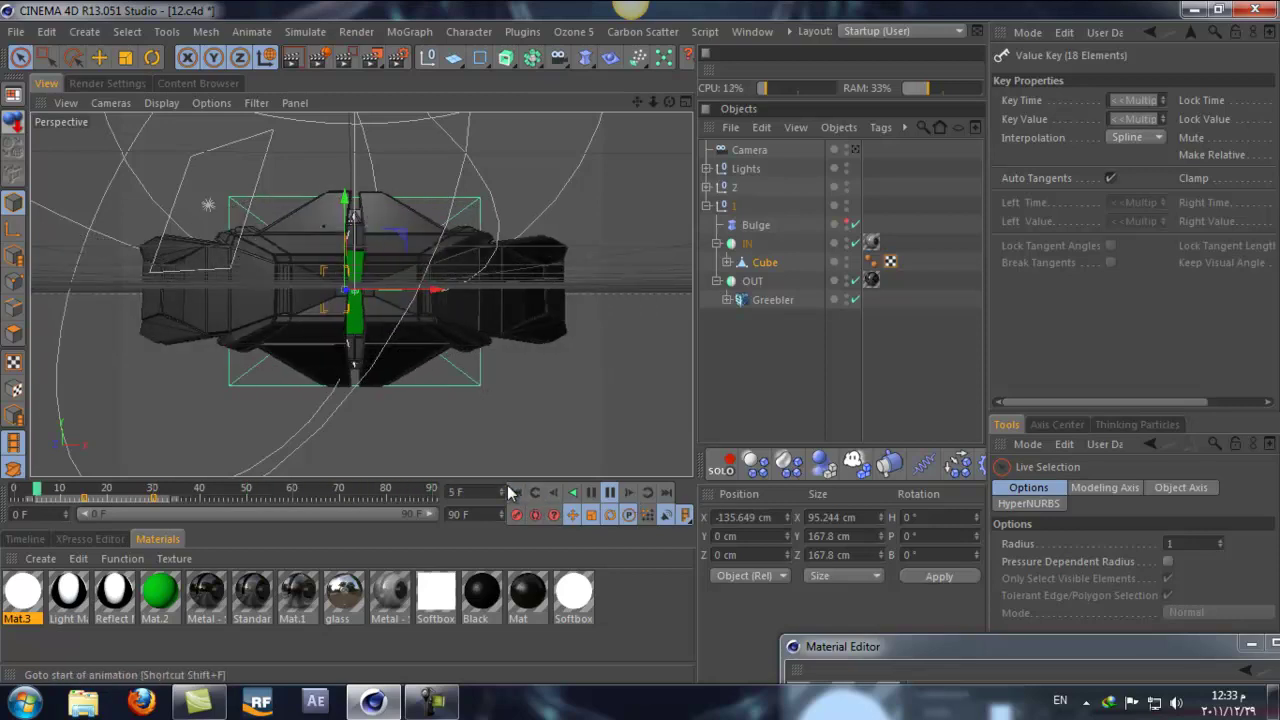
click(611, 493)
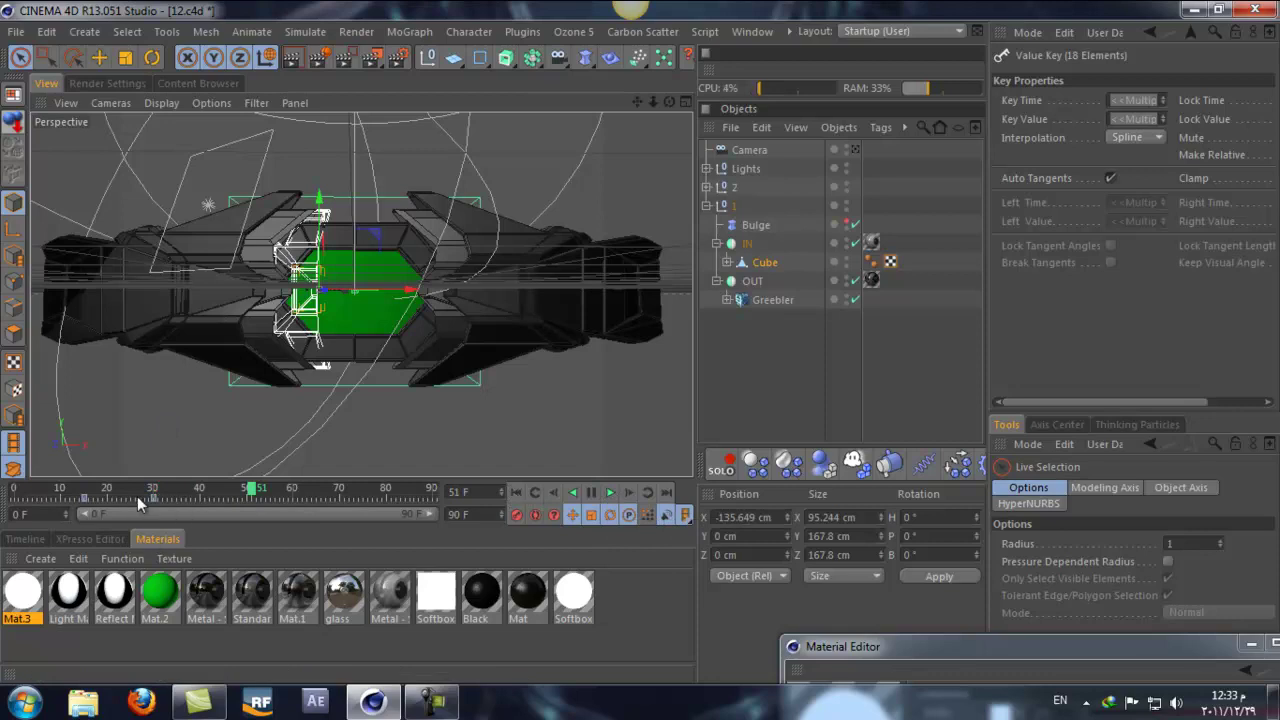
- Move the Cube's last keyframe to frame 34 and replay the animation from the start
click(172, 497)
click(516, 492)
click(609, 492)
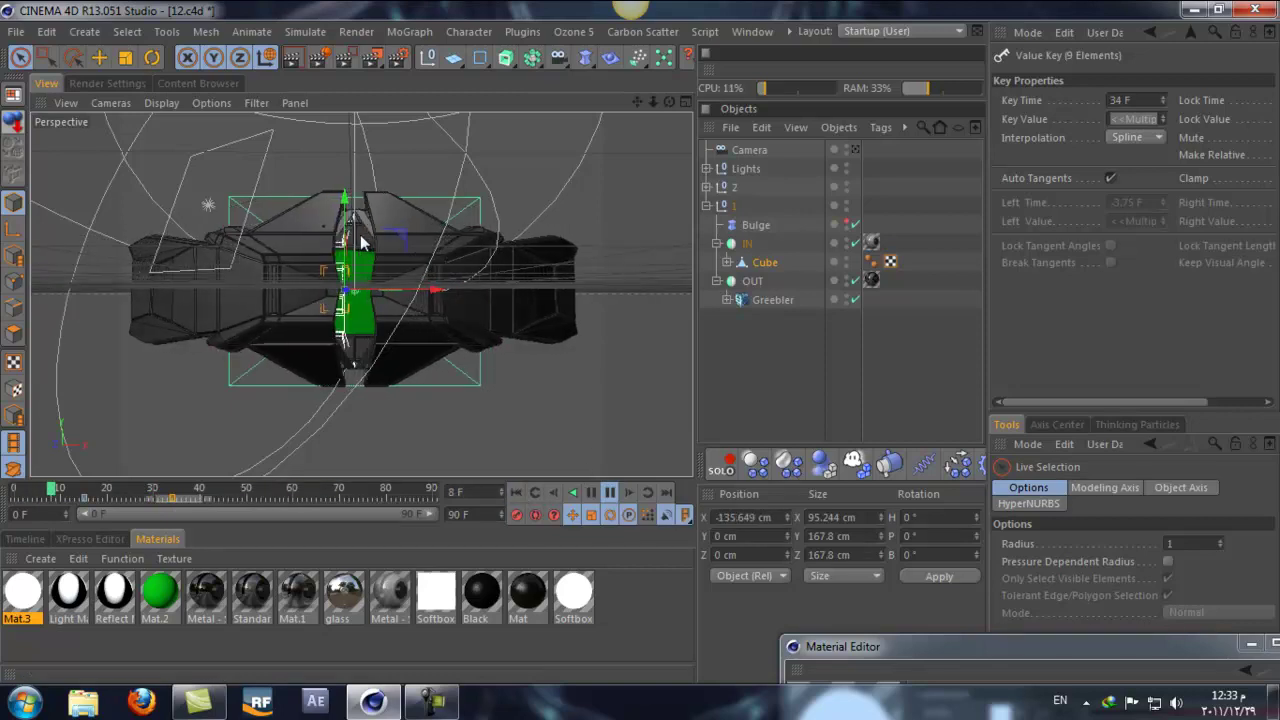
click(518, 494)
click(608, 496)
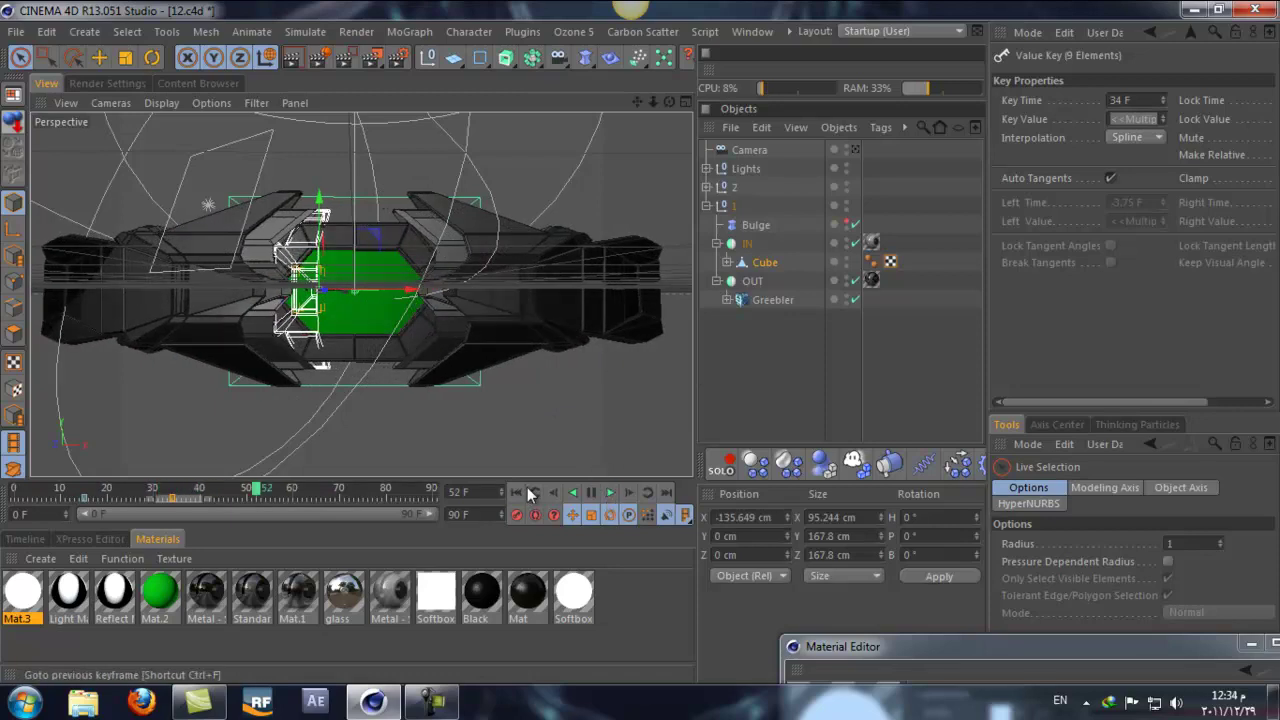
- Return to frame 0, deselect everything and render the closed model in the perspective view
click(518, 492)
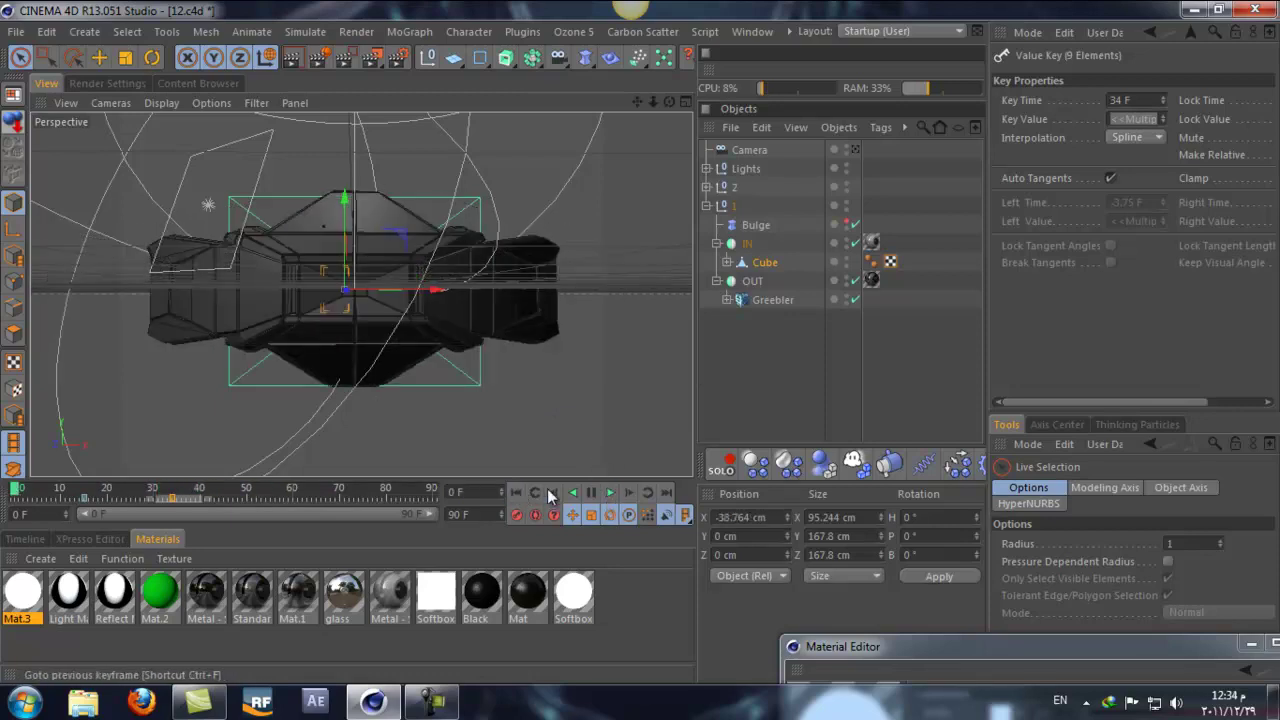
click(890, 322)
click(300, 57)
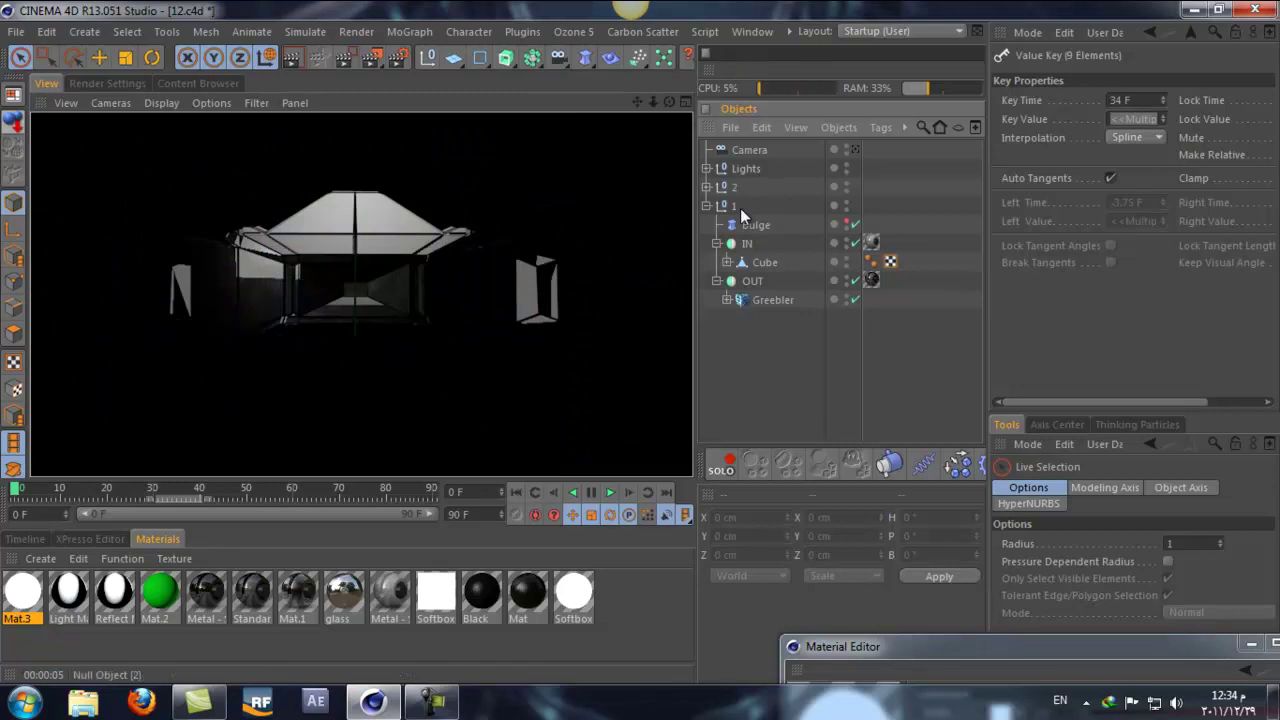
- Collapse group 1, expand the Lights group and paste a copy of the OverHead Softbox at the top of the hierarchy
click(707, 205)
click(707, 169)
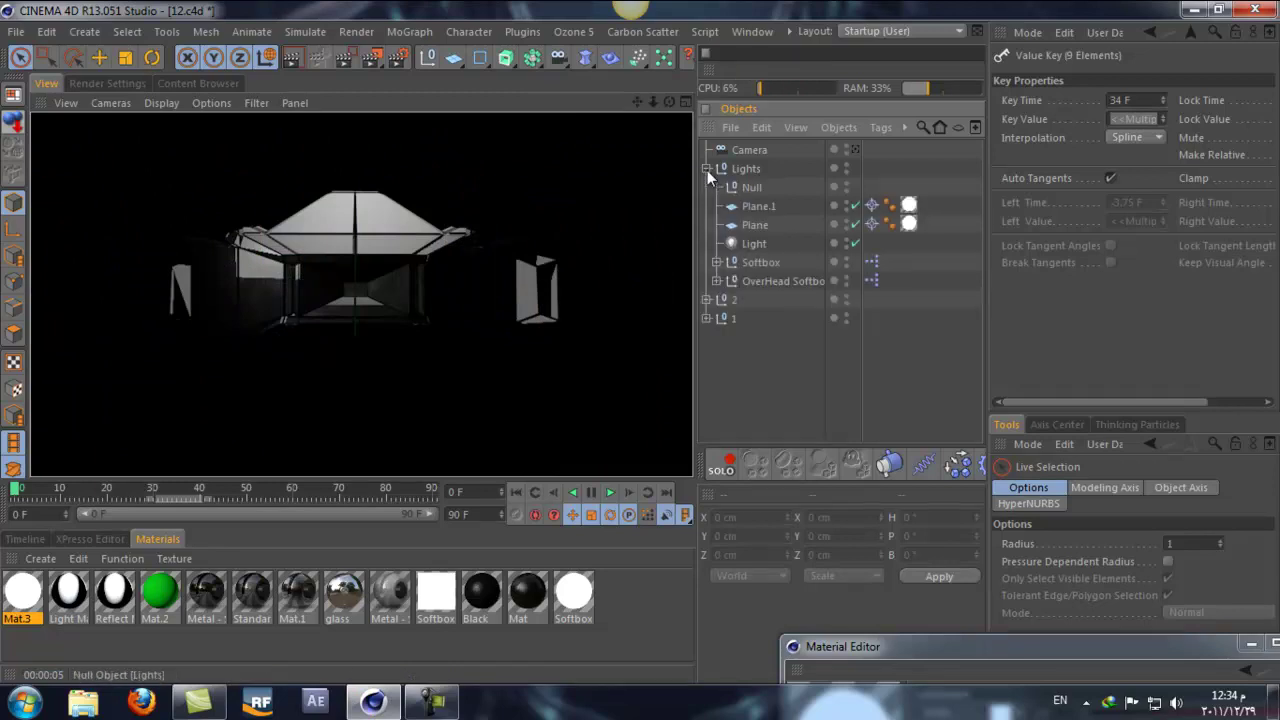
click(778, 278)
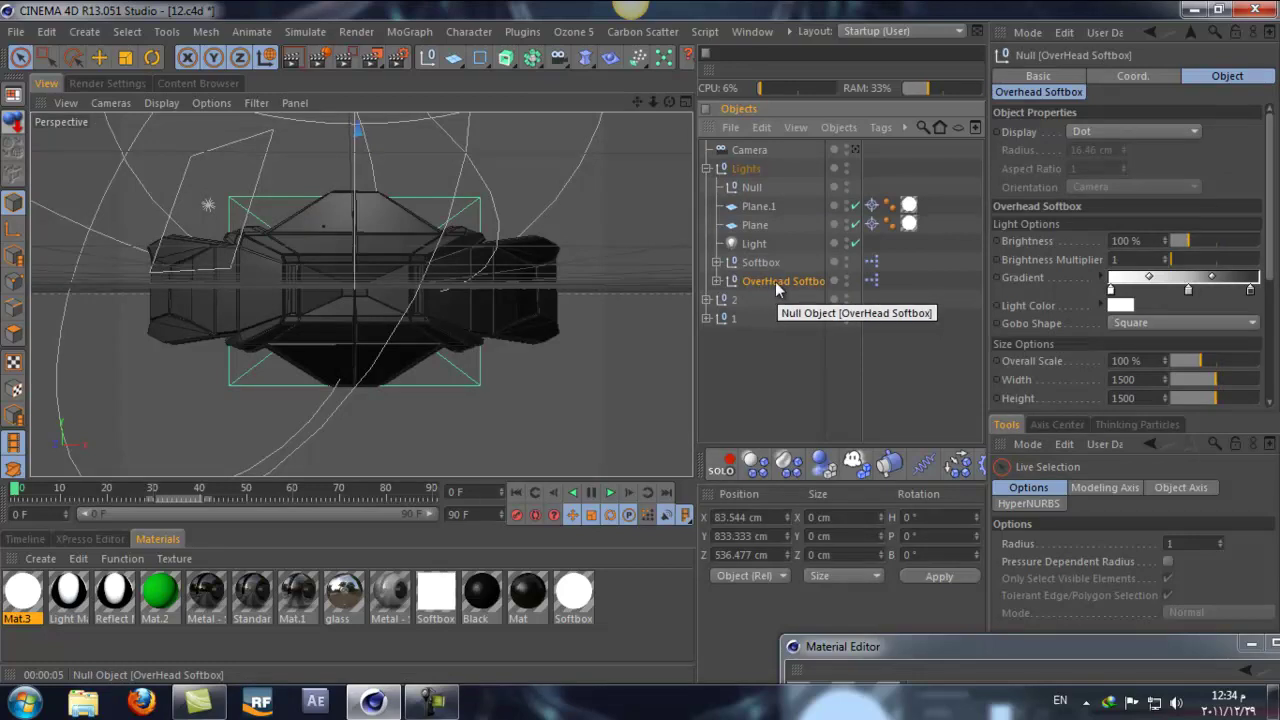
key(ctrl+v)
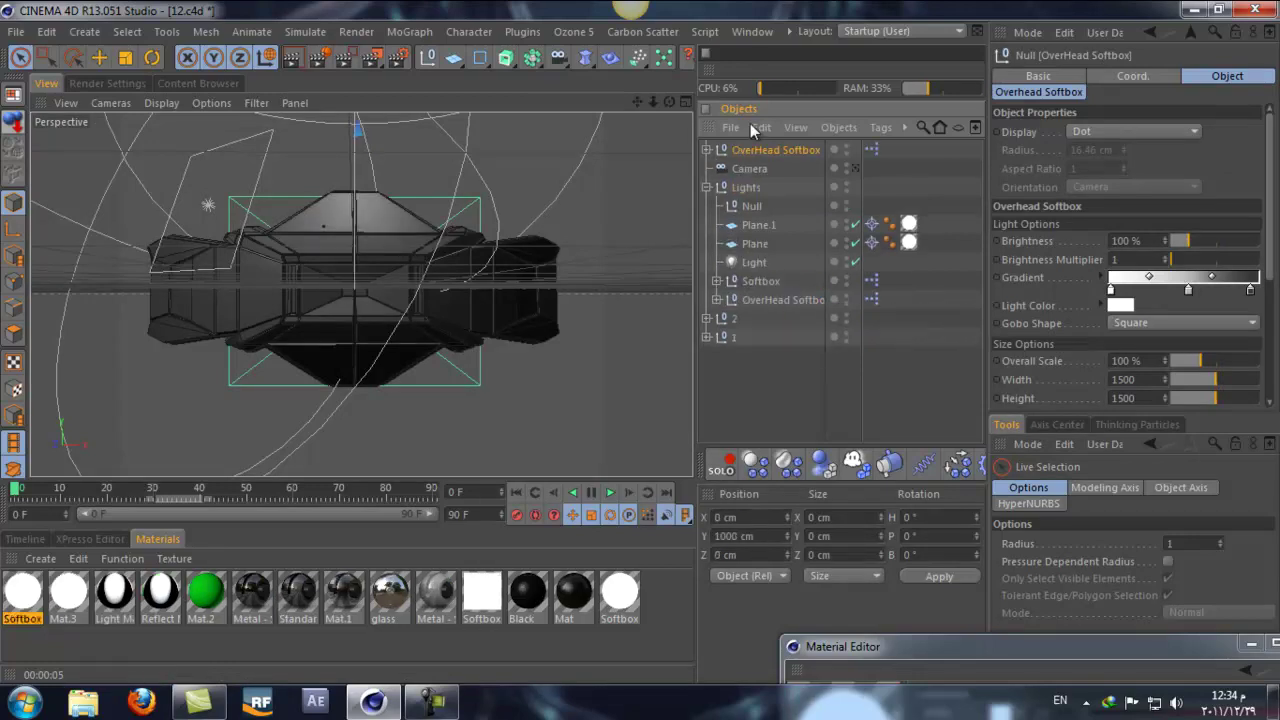
- Put the OverHead Softbox copy in the Lights group, lower it beneath the model to about Y -1567 cm and flip its bank 180°
drag(760, 295, 756, 290)
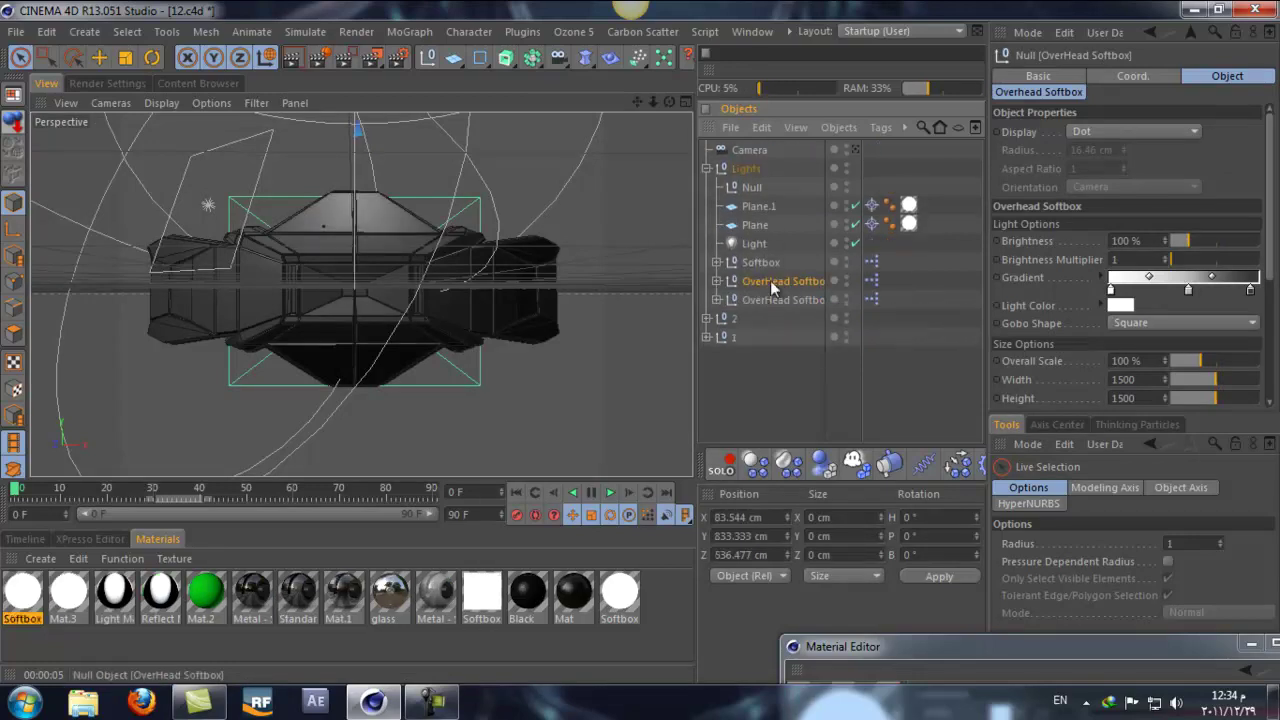
drag(653, 103, 638, 342)
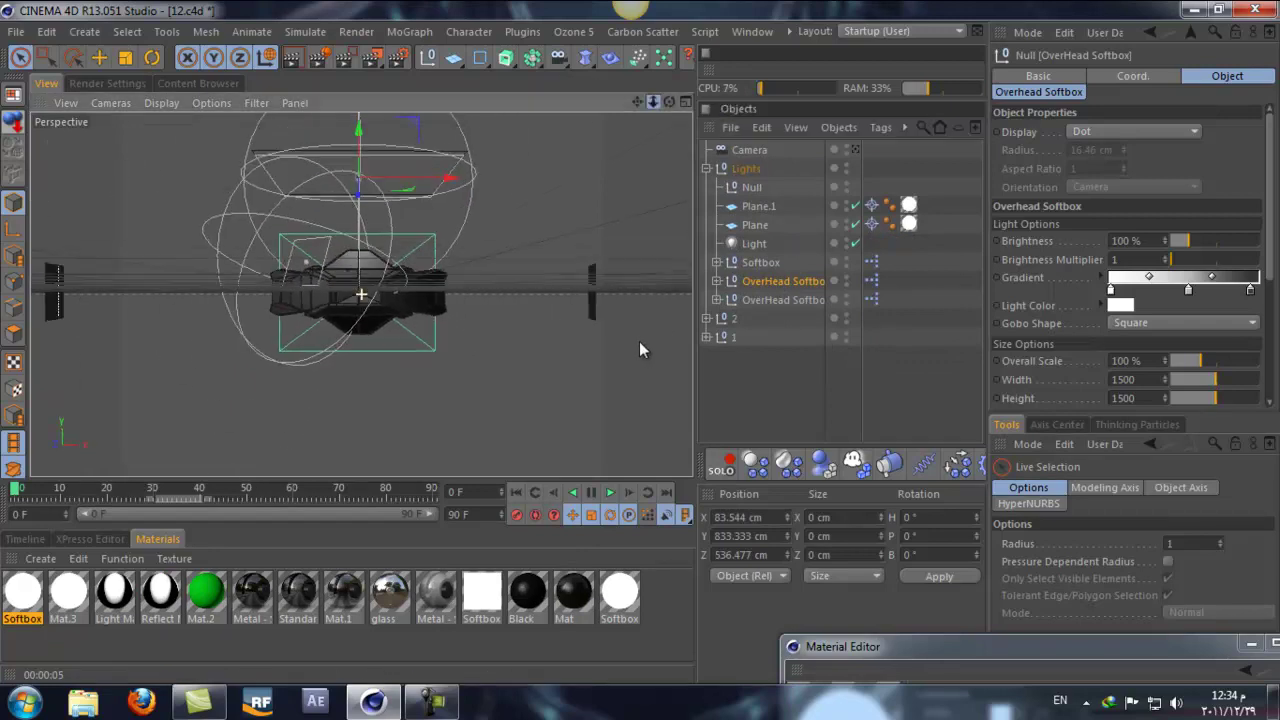
drag(360, 128, 643, 352)
key(r)
drag(404, 418, 404, 418)
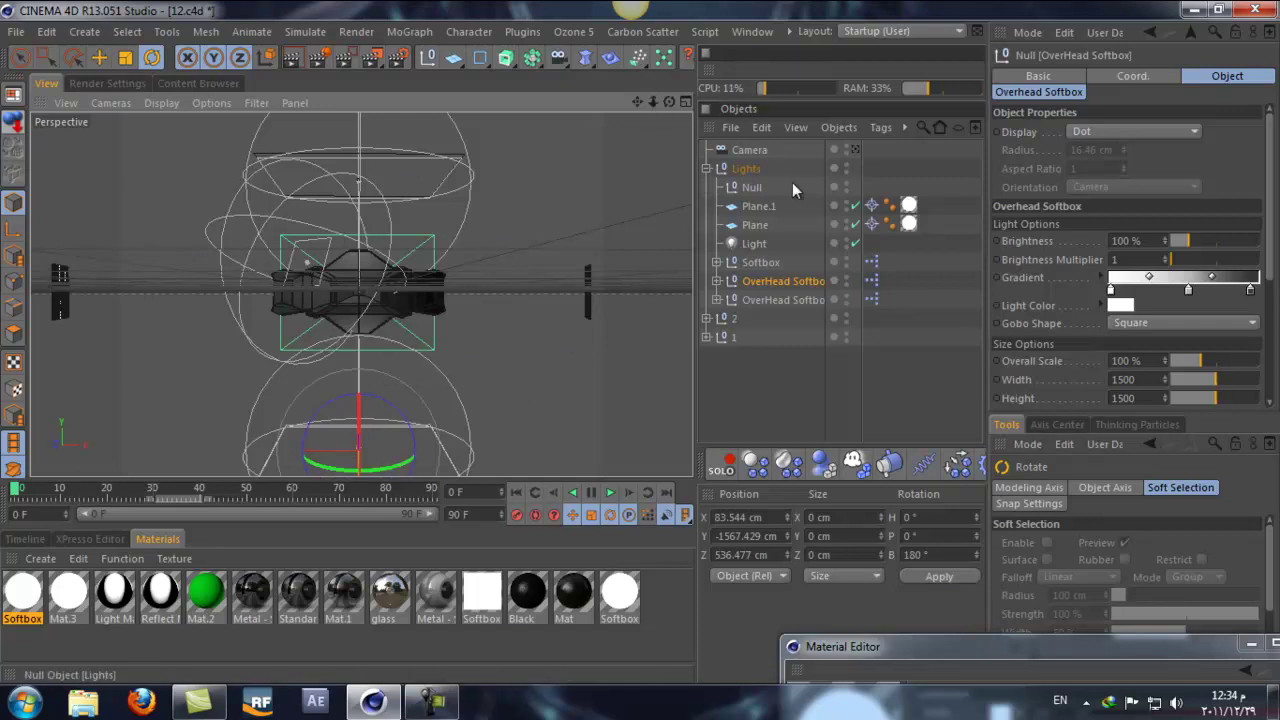
- Switch the view to the scene camera, frame the whole closed model and render it to check the lighting
click(855, 150)
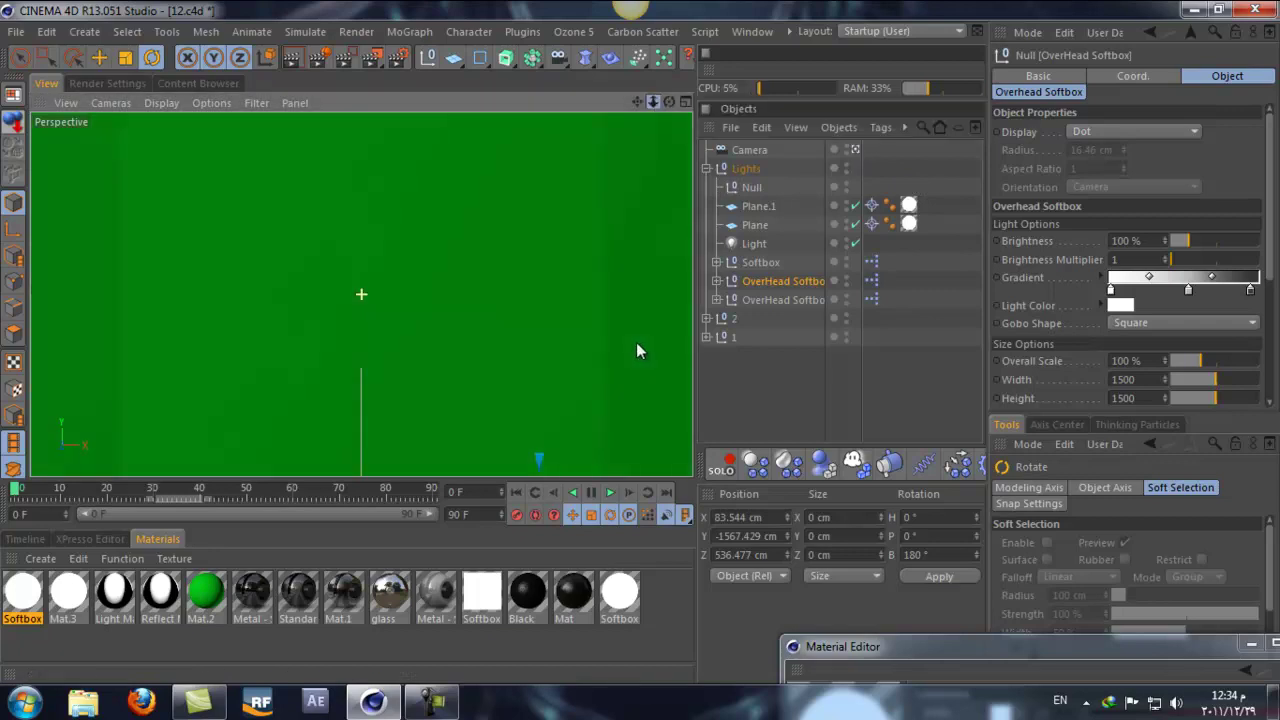
mouse_move(639, 342)
alt+right_down()
mouse_move(519, 304)
mouse_move(644, 342)
alt+right_up()
scroll(641, 342, up, 3)
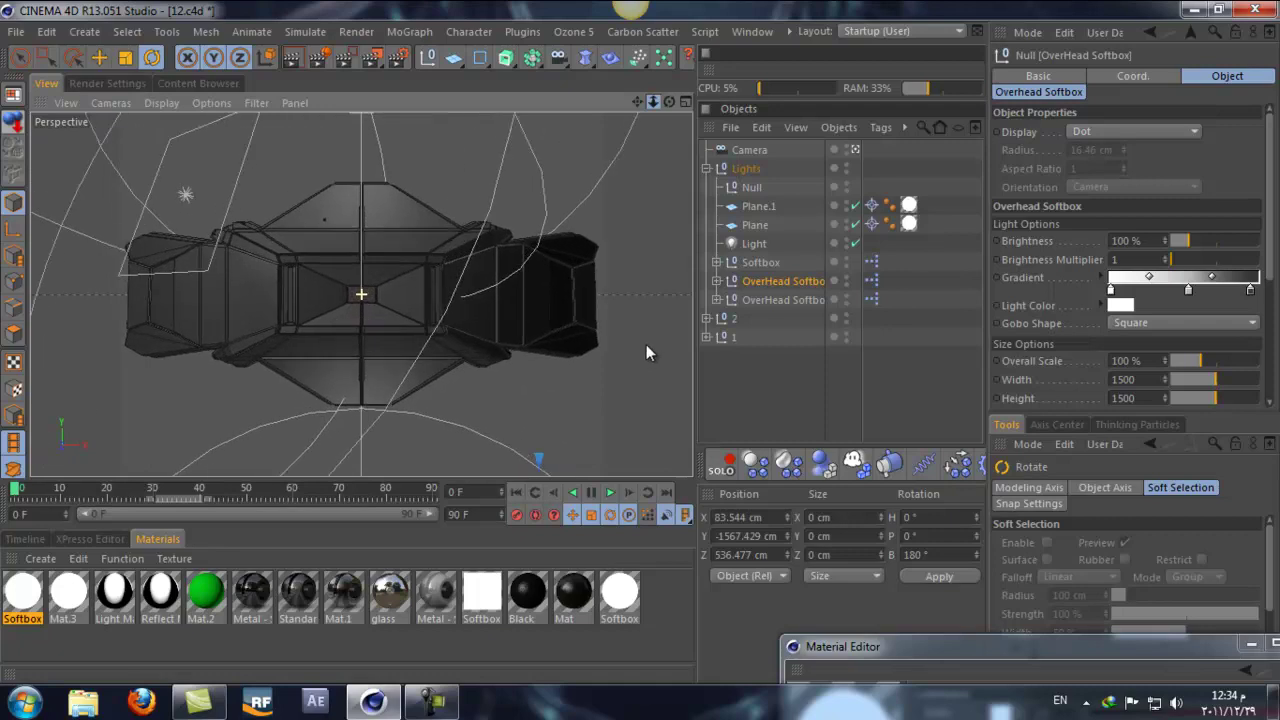
scroll(640, 342, down, 4)
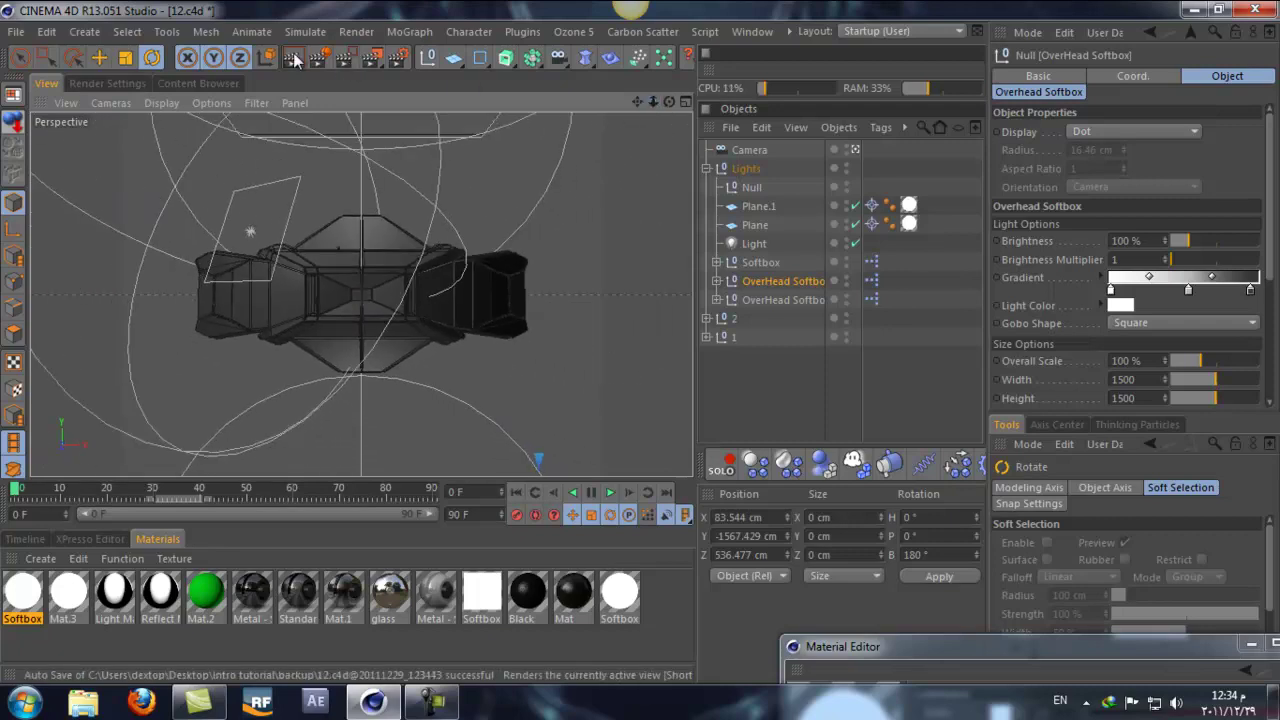
key(ctrl+r)
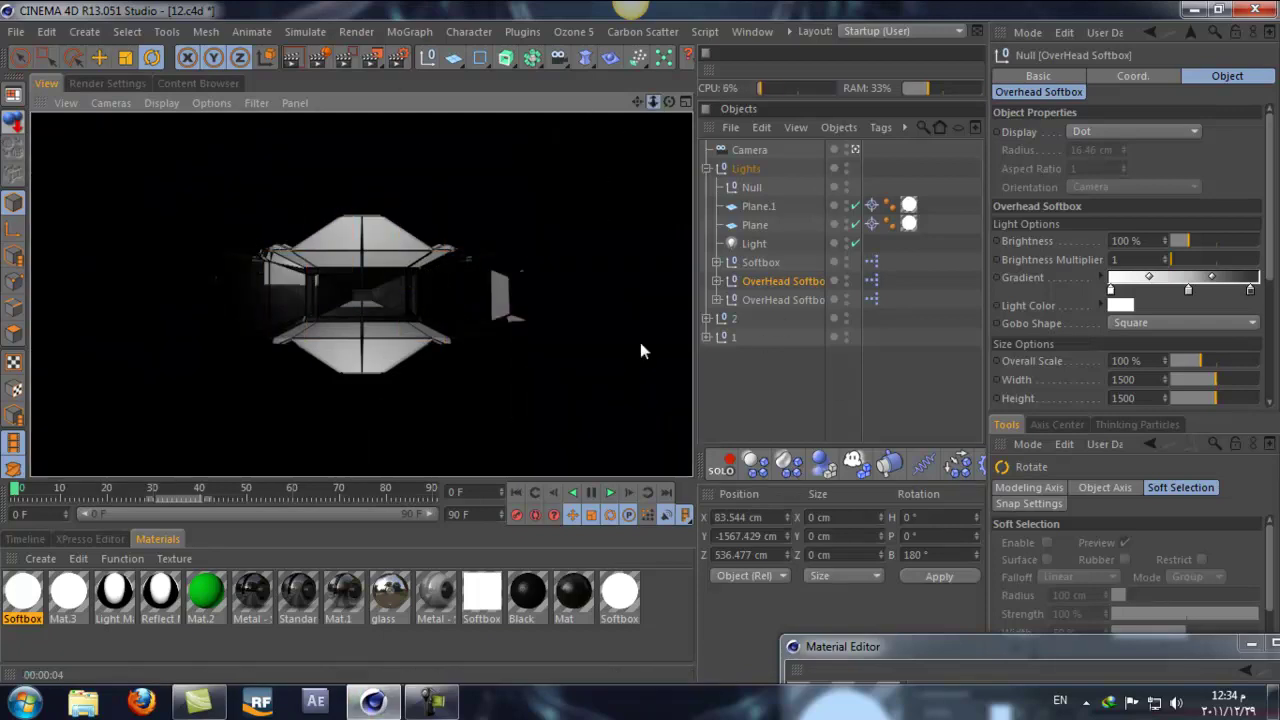
- Compare the camera framing of the opened model at frame 90 with the closed model at frame 0
scroll(641, 342, up, 6)
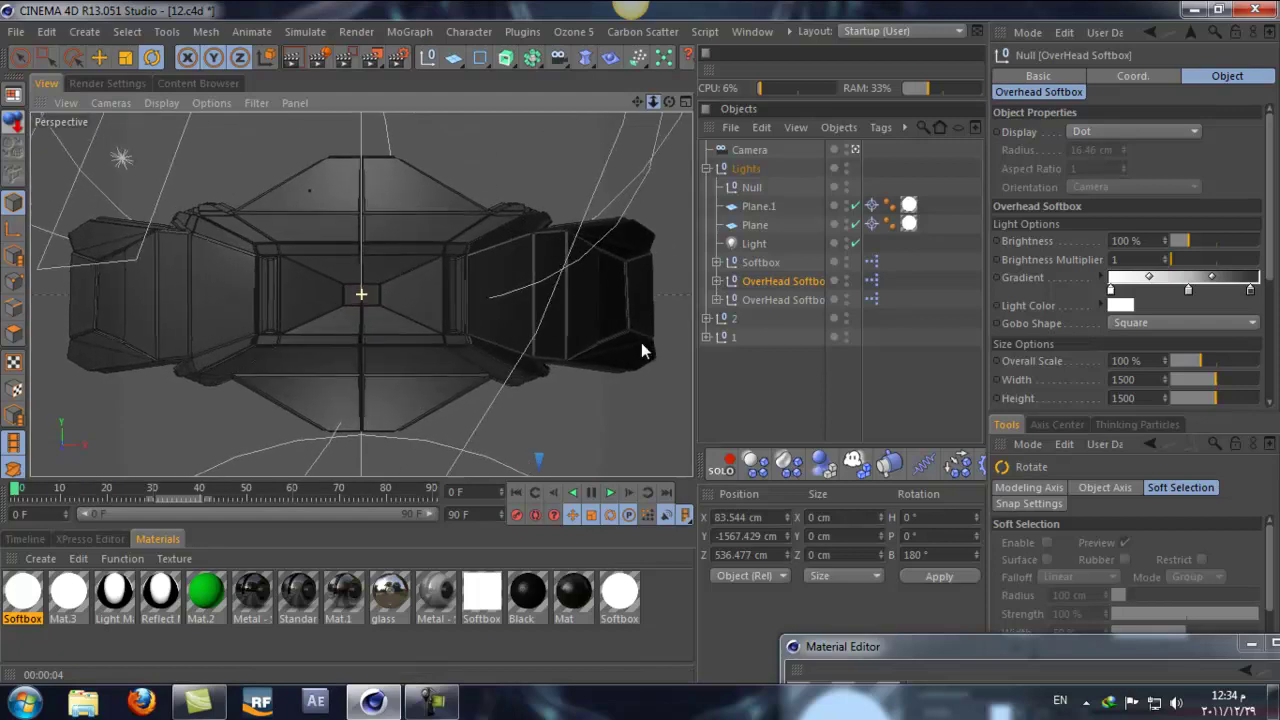
scroll(641, 342, up, 8)
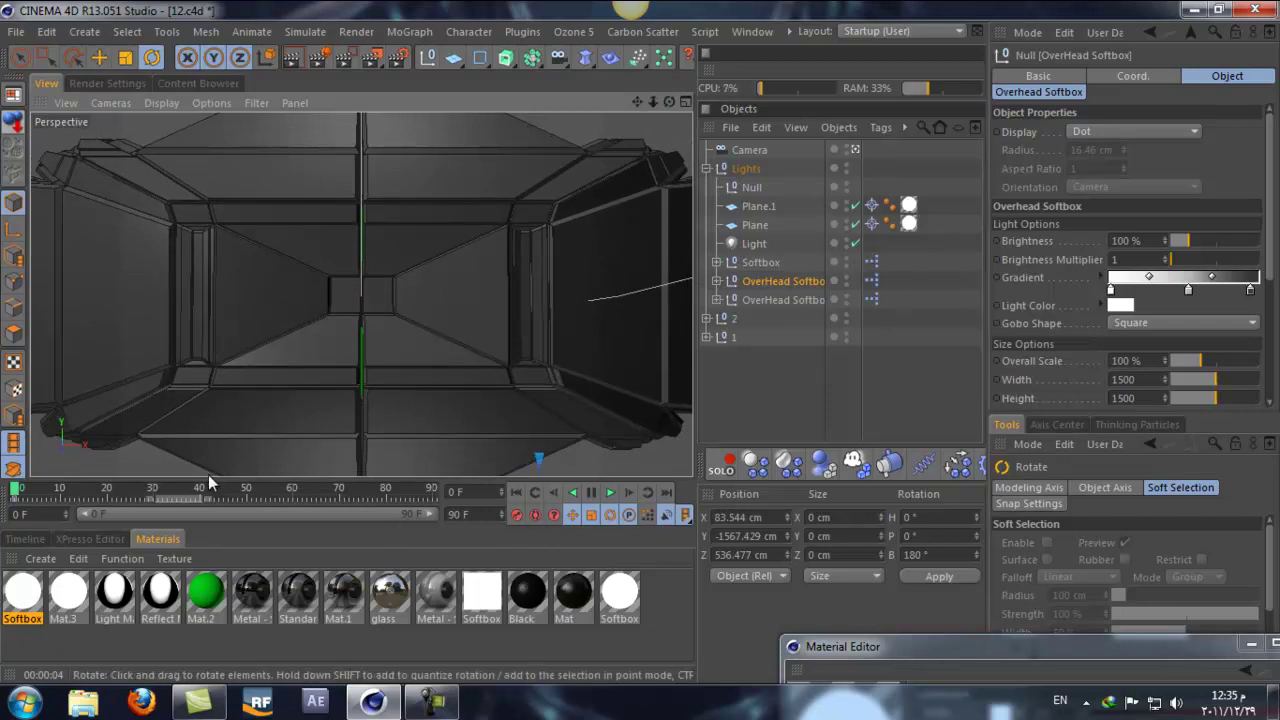
click(429, 488)
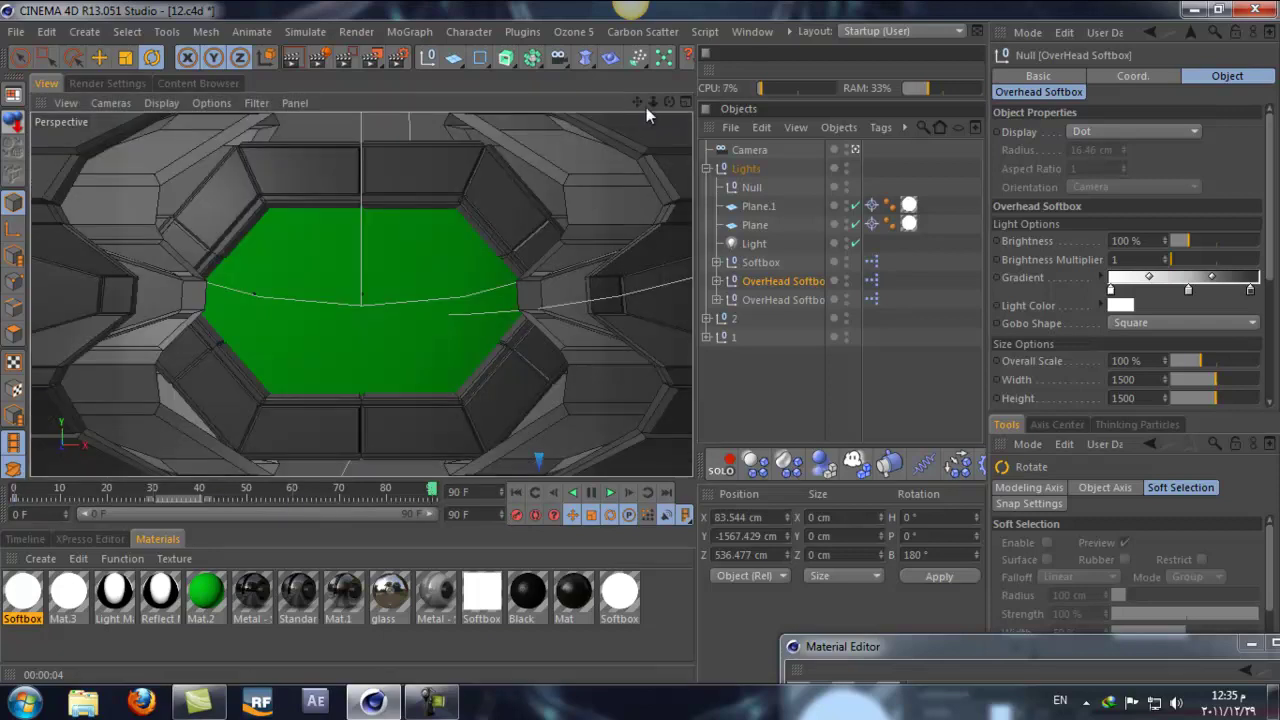
drag(649, 98, 641, 342)
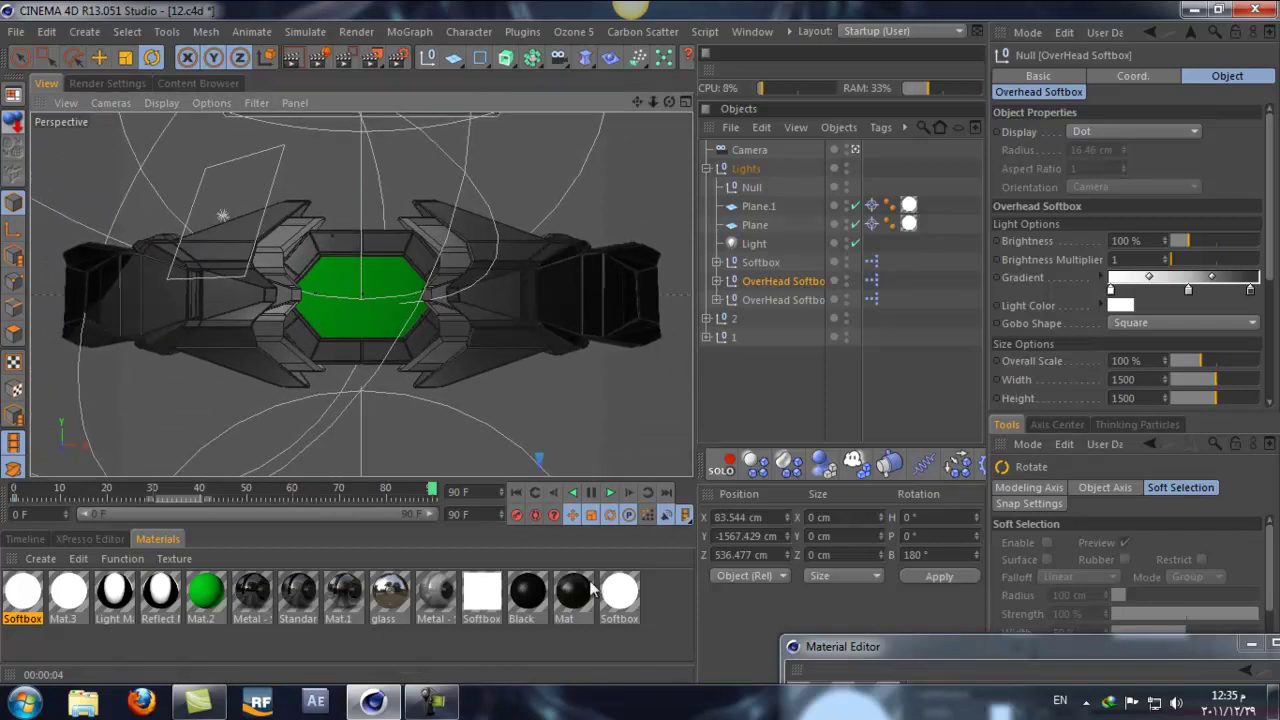
click(516, 492)
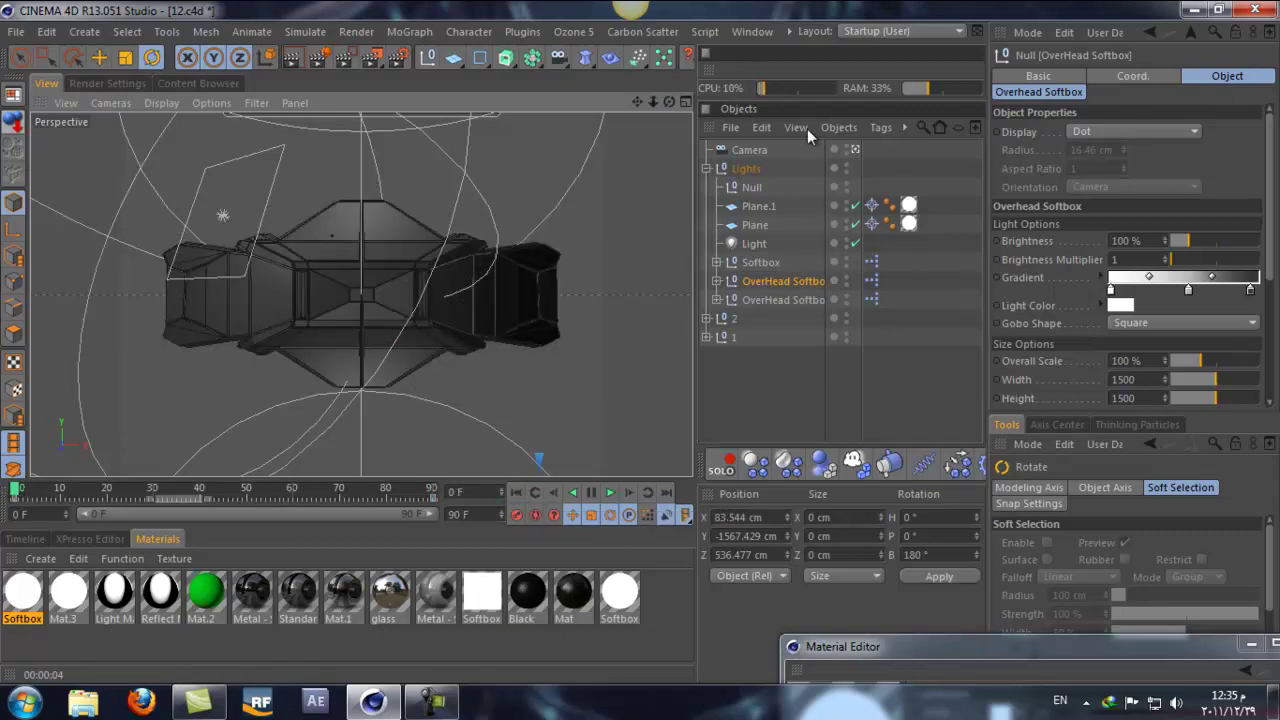
- Bring the Camera close to the closed model at about Z -895 cm and record a keyframe at frame 0
click(749, 149)
click(1083, 76)
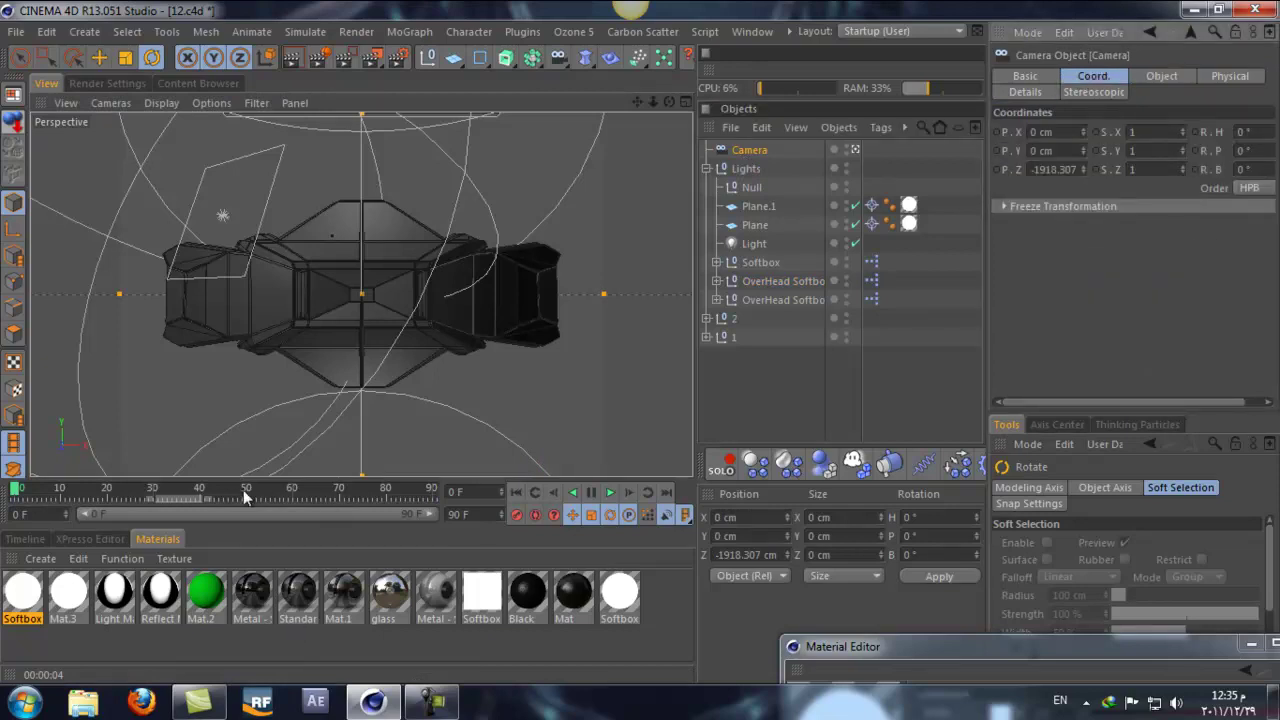
click(752, 168)
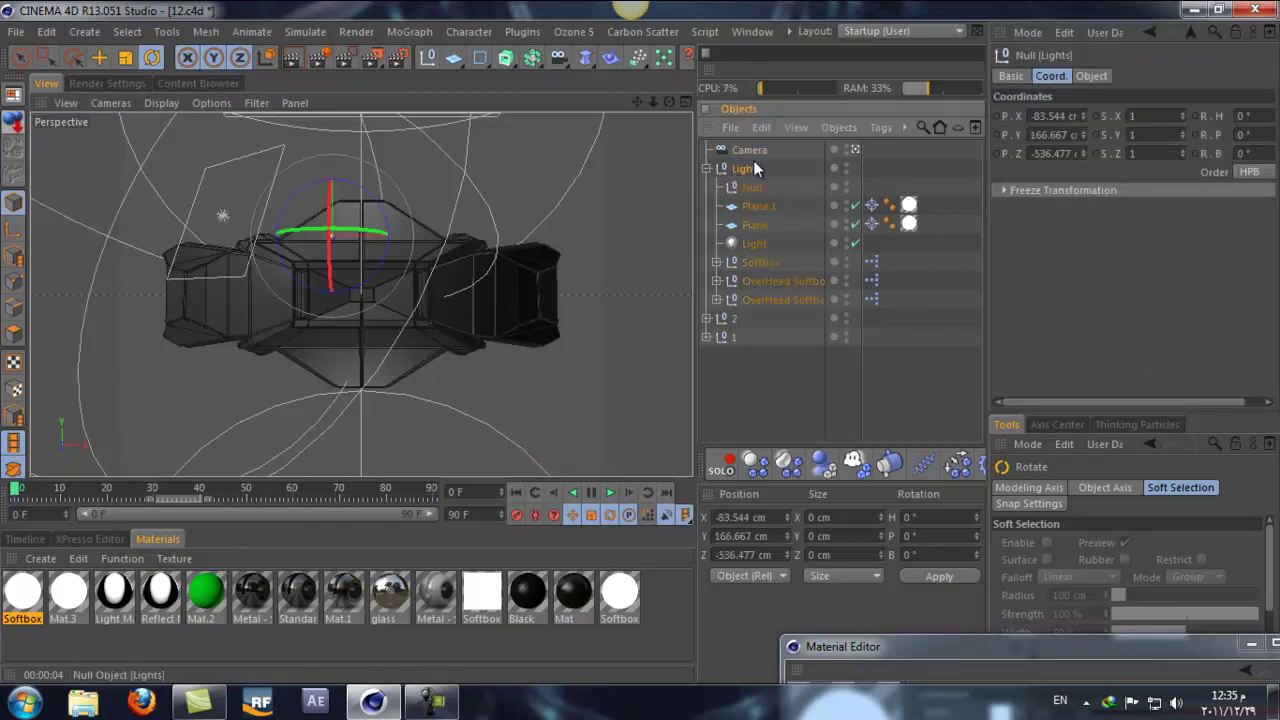
click(749, 149)
drag(654, 100, 640, 342)
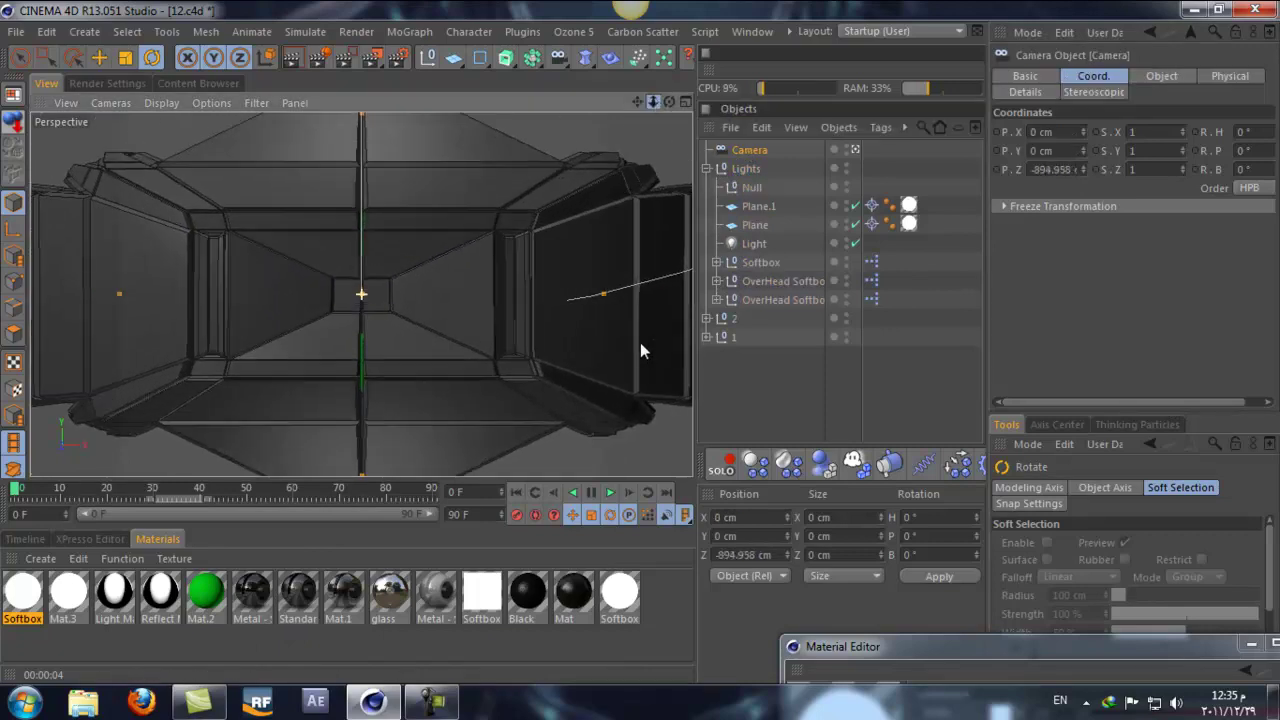
click(517, 516)
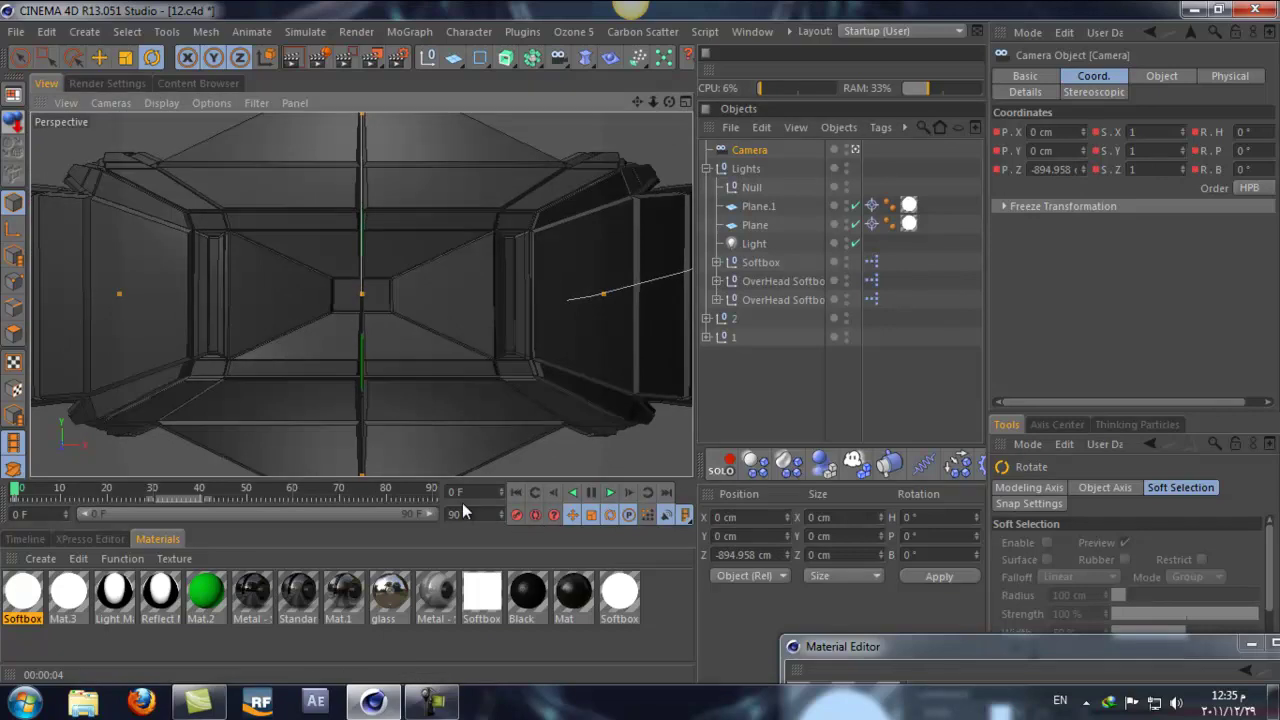
- At frame 90, pull the Camera back to about Z -1946 cm, record a keyframe and return to frame 0
click(666, 492)
drag(653, 101, 641, 342)
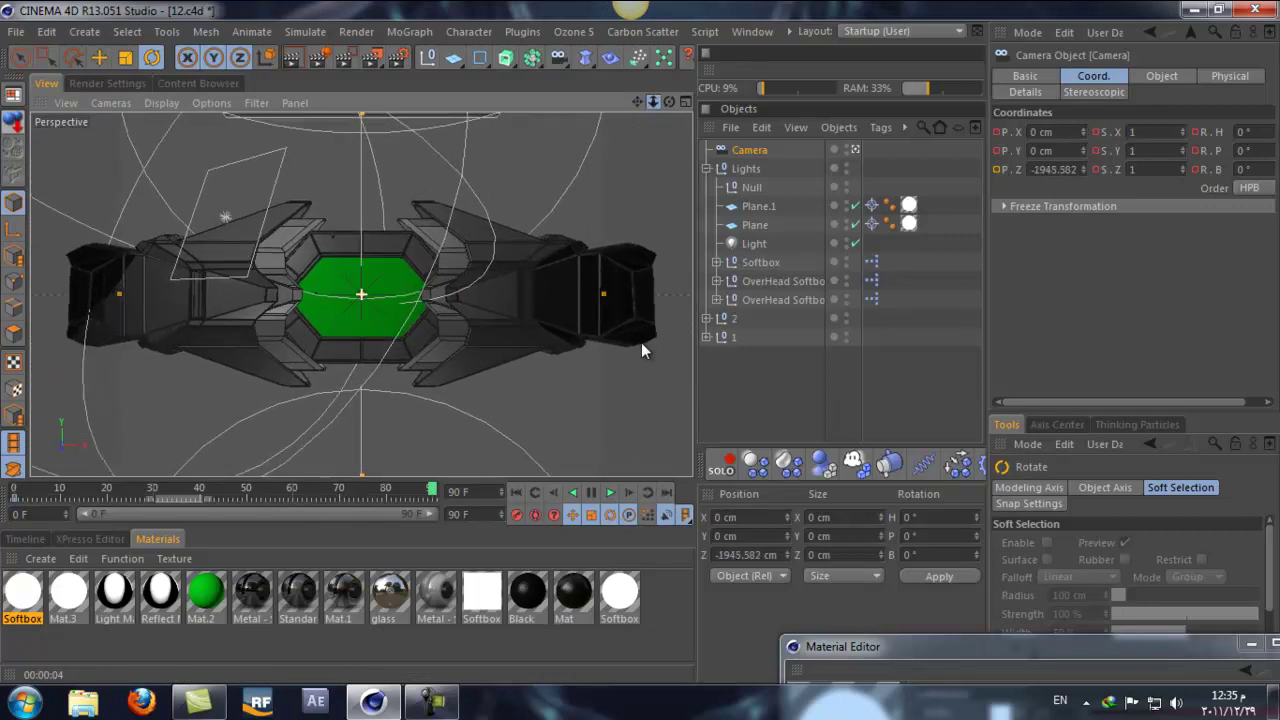
click(515, 500)
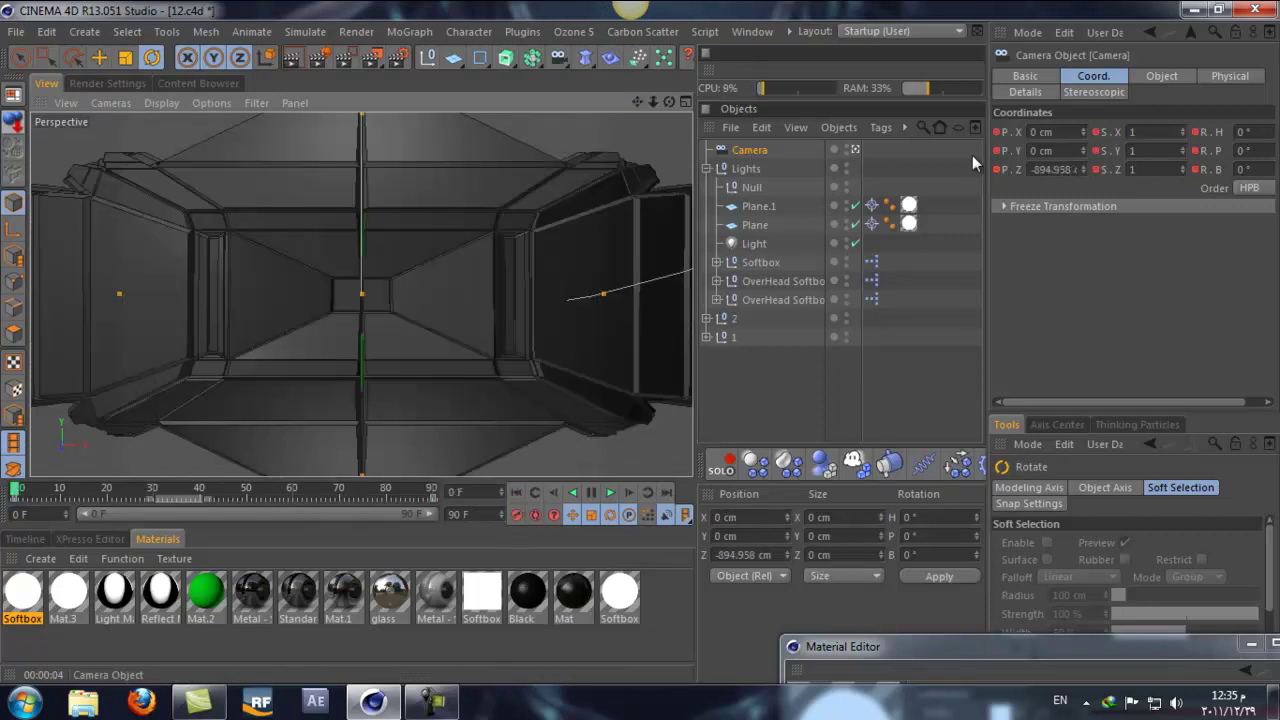
- Set the Camera's bank rotation to 50° at frame 0, key it and play the camera move
drag(1080, 405, 1258, 150)
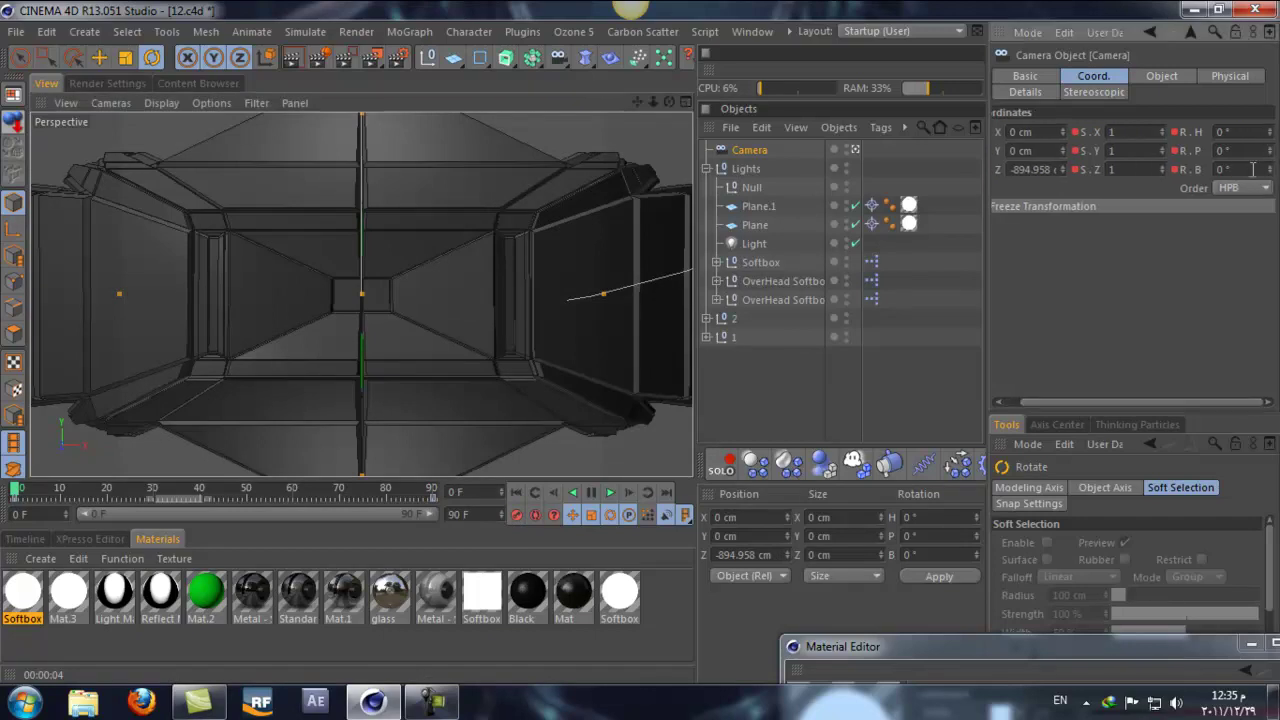
text(50)
key(Return)
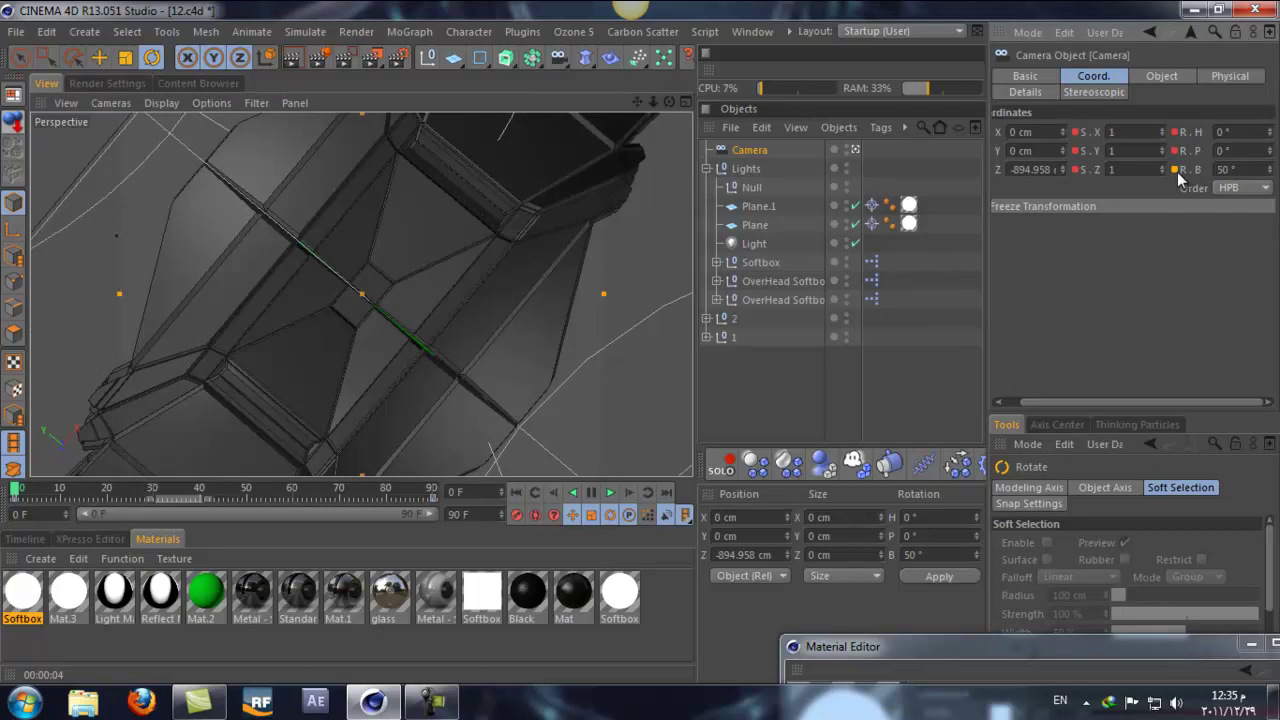
click(611, 491)
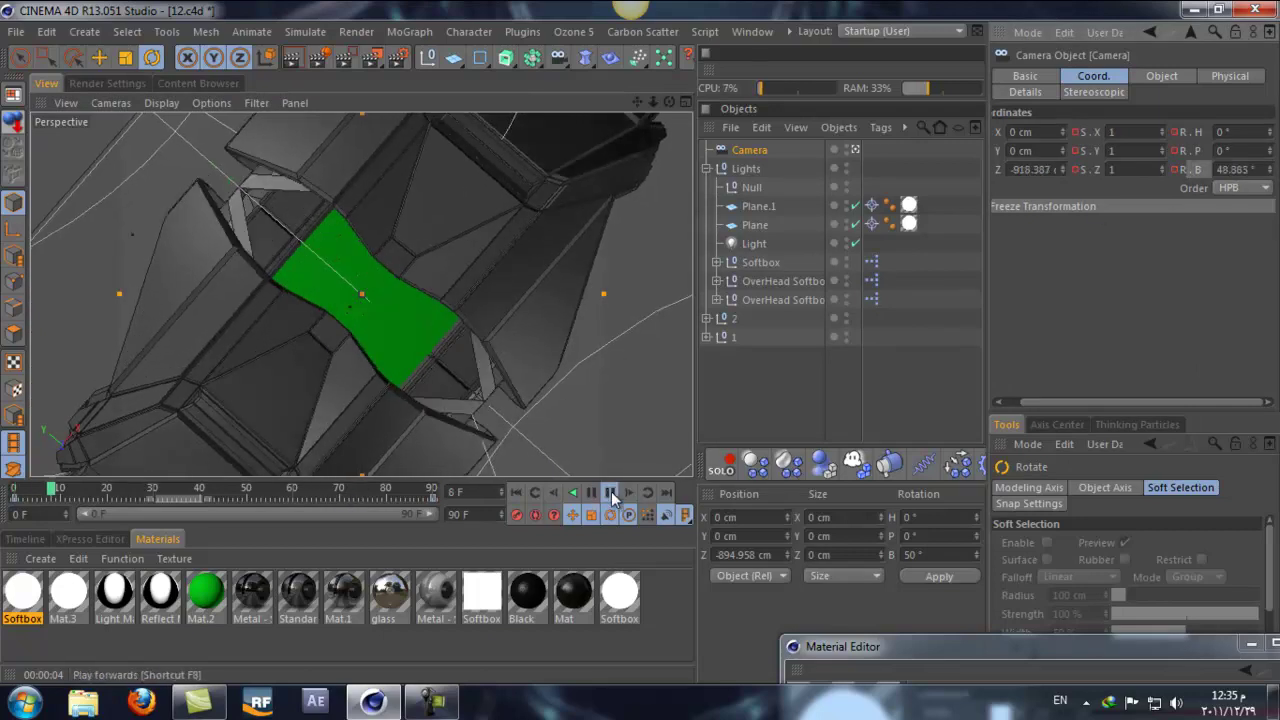
click(611, 491)
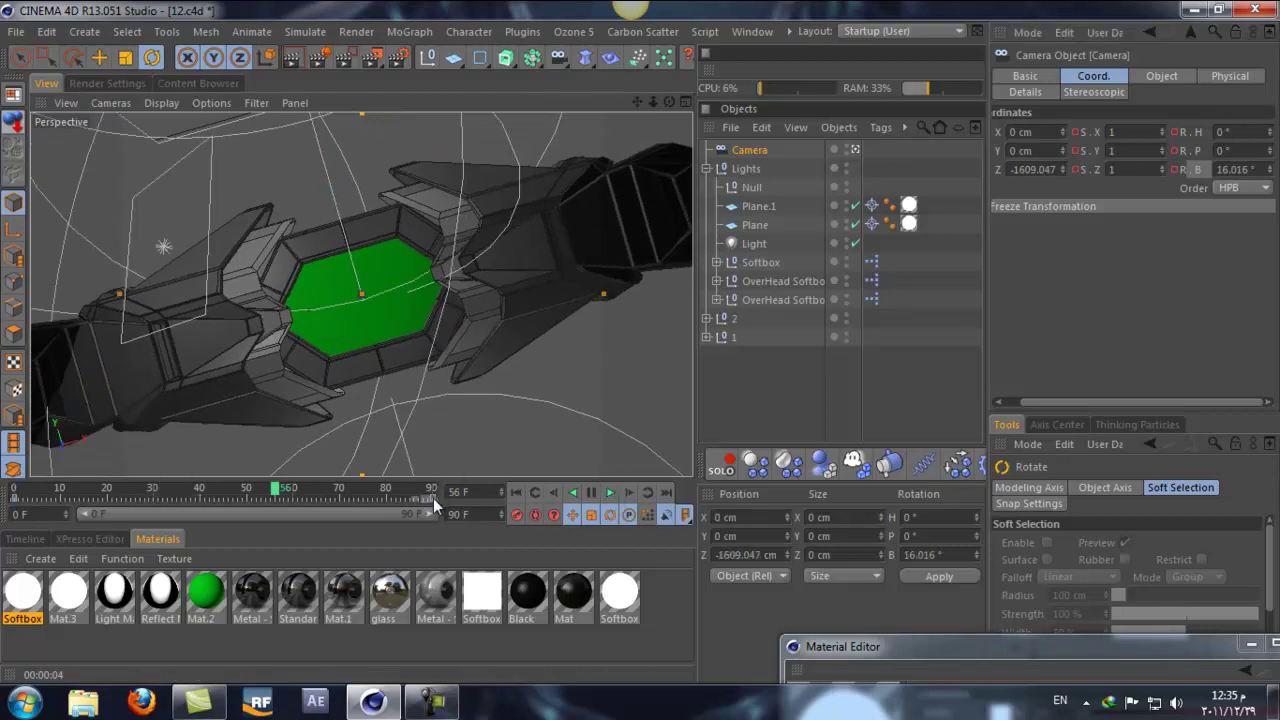
- Move the Camera's last keyframe to frame 70 and replay the animation
drag(436, 498, 337, 502)
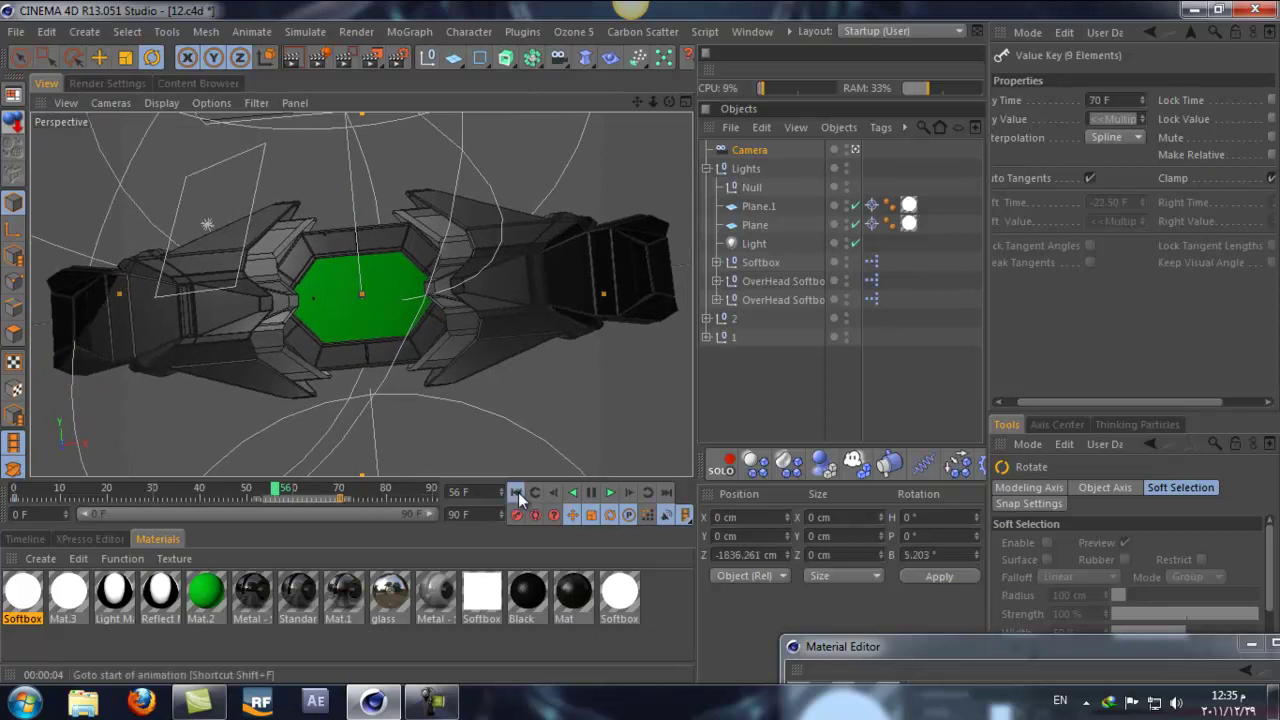
click(611, 492)
click(612, 492)
- Move the Camera's last keyframe to frame 67, set its first keyframe's interpolation to Linear and play back the move
drag(286, 496, 272, 497)
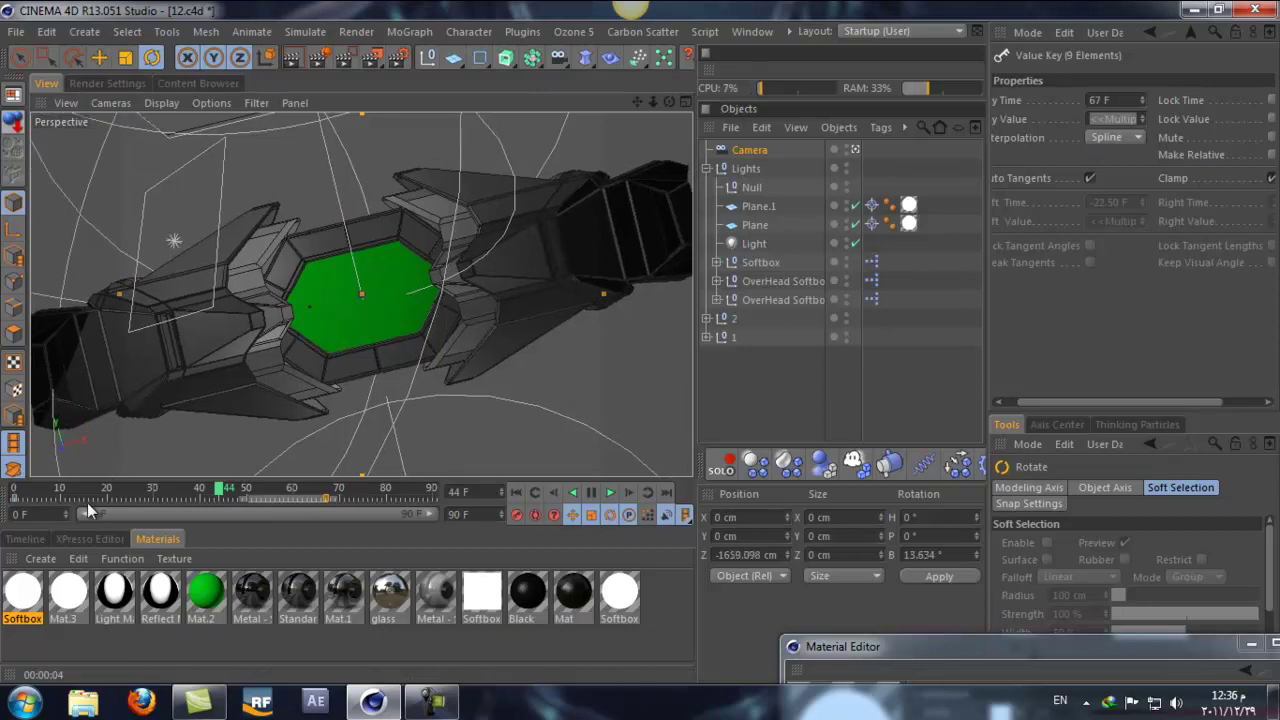
drag(12, 497, 5, 487)
click(1133, 137)
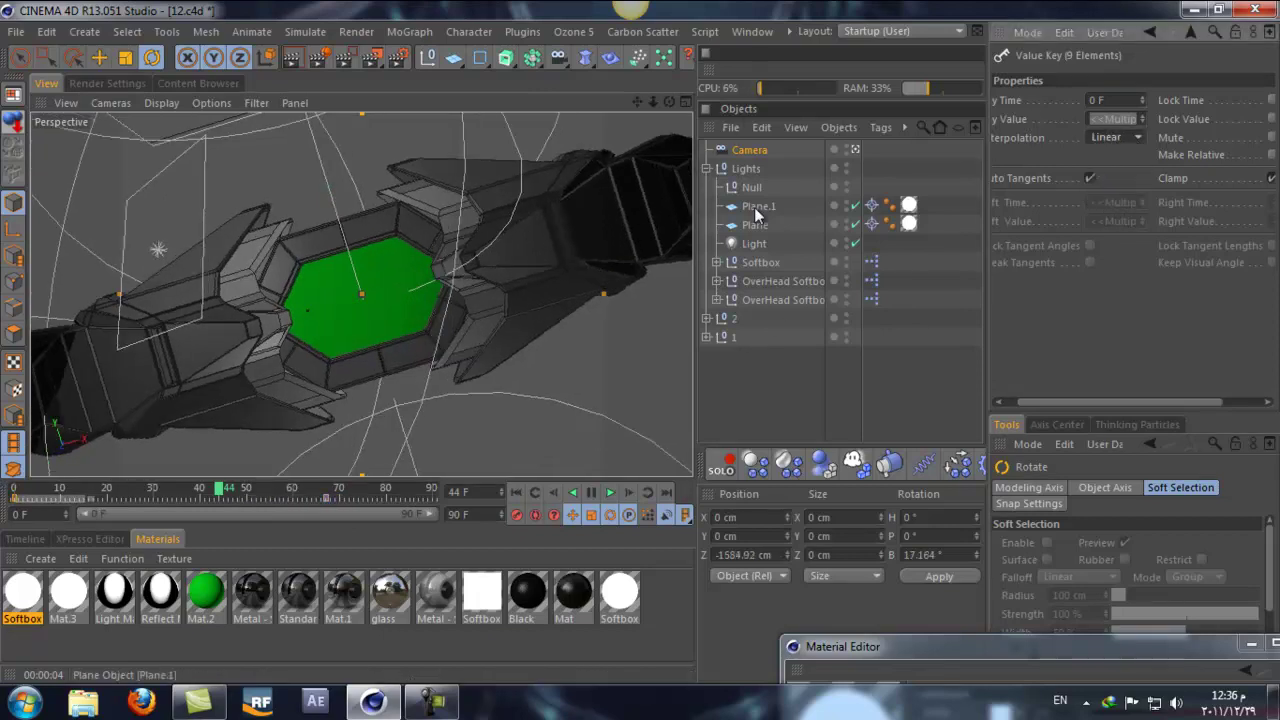
click(612, 494)
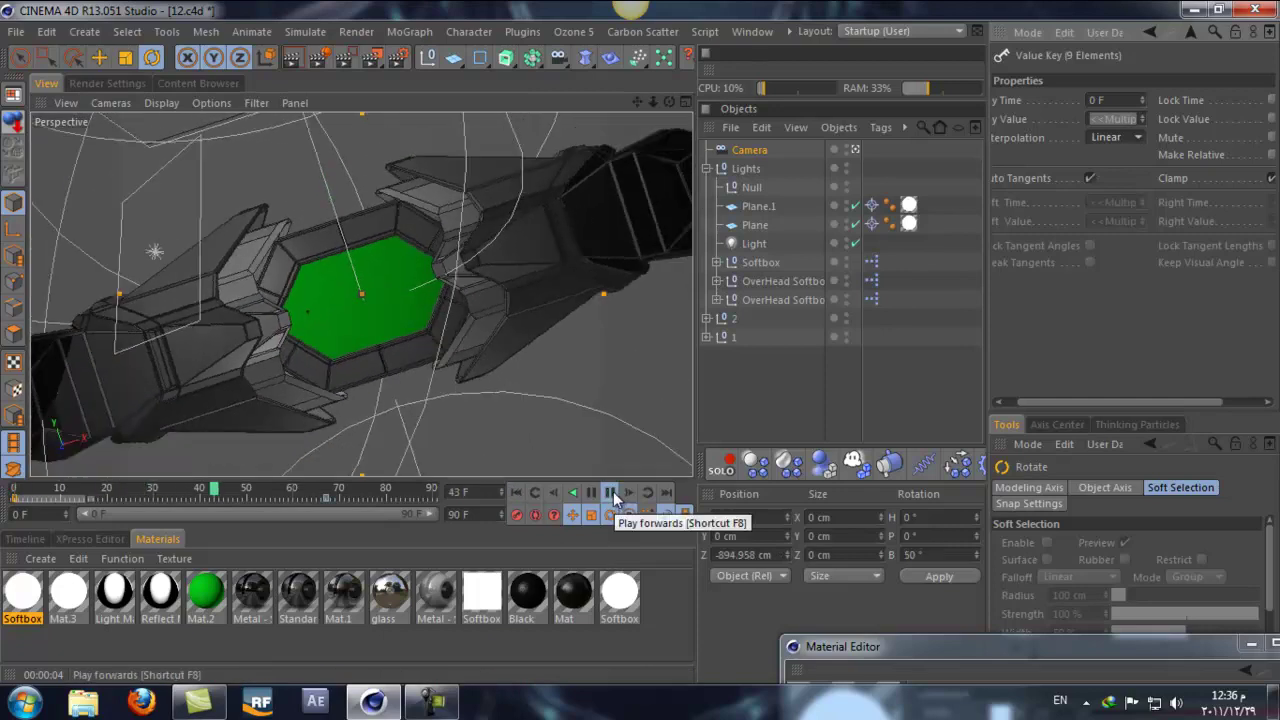
click(612, 492)
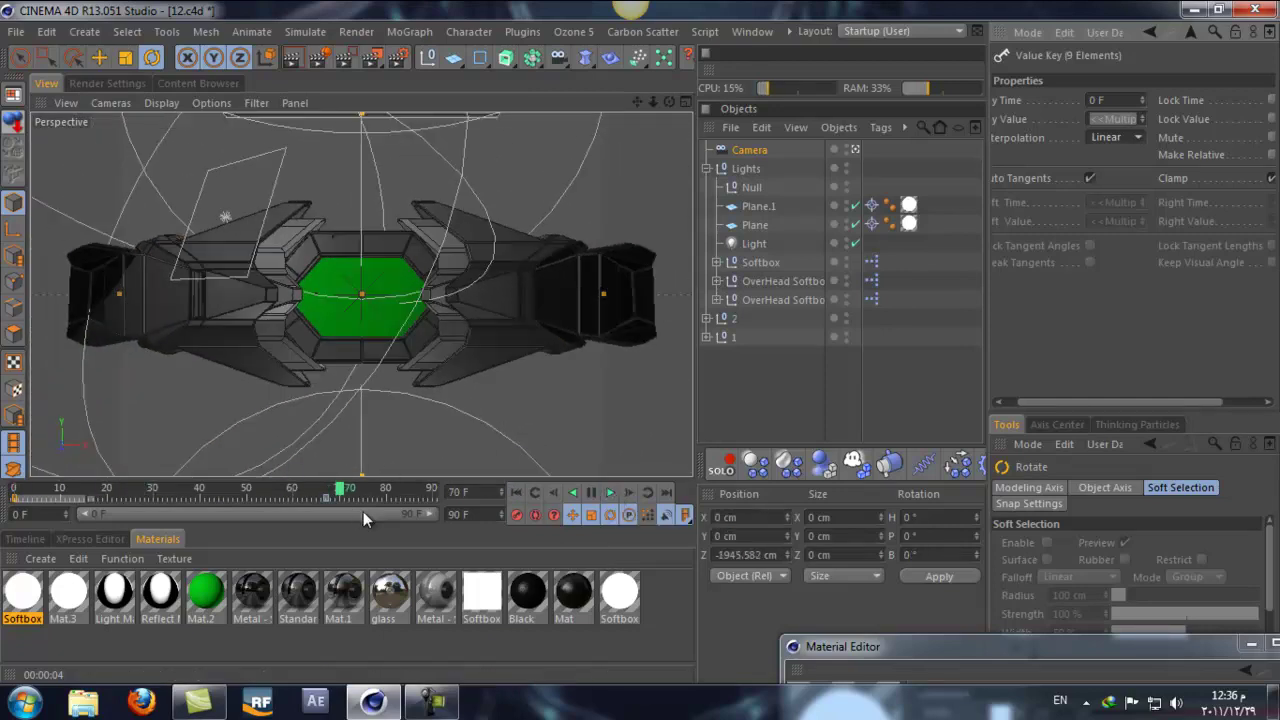
- Try the Camera's last keyframe at frame 60 and replay the animation from the start
click(323, 497)
drag(337, 505, 297, 505)
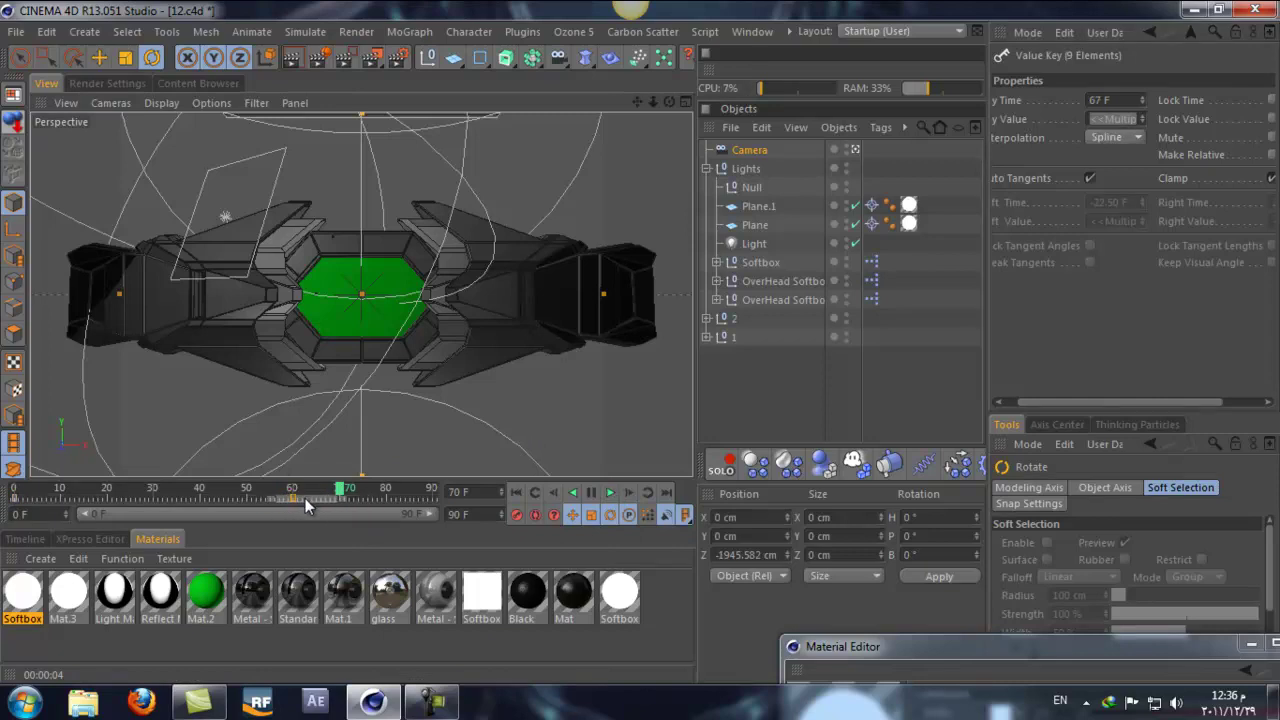
click(516, 492)
click(610, 492)
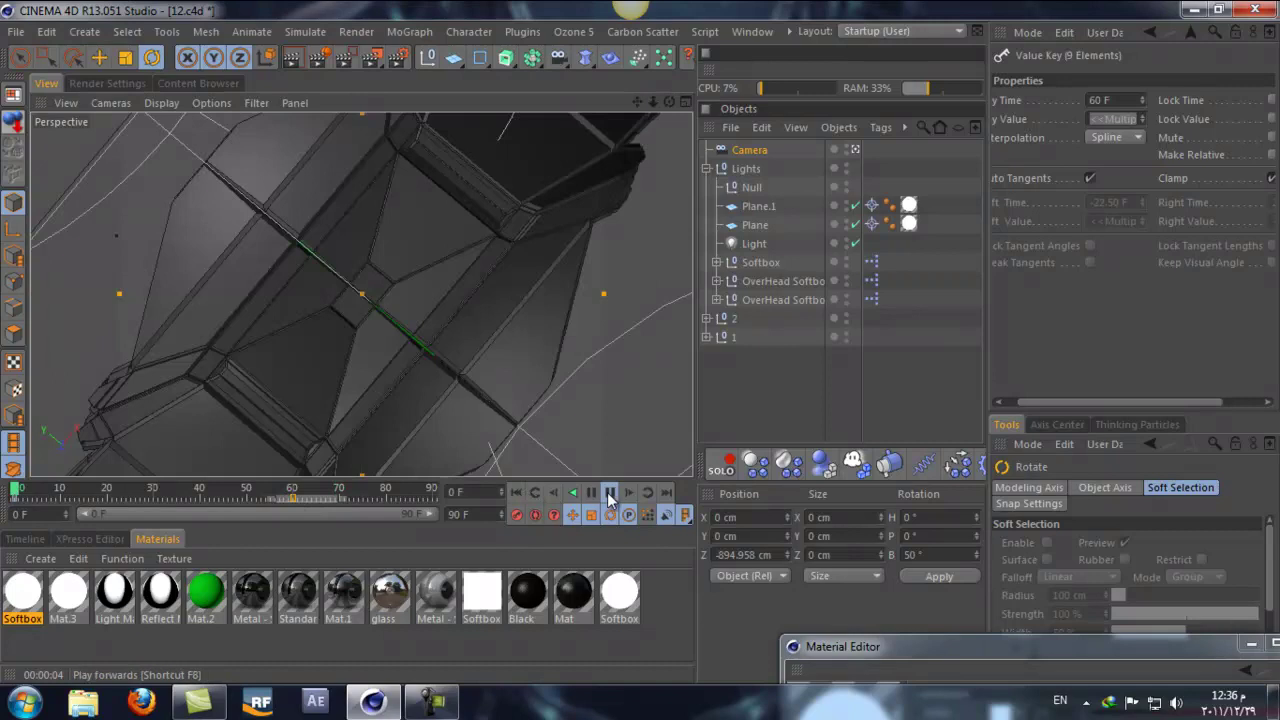
click(610, 493)
- Move the Camera's last keyframe to frame 71 and replay the animation from frame 0
drag(297, 502, 368, 500)
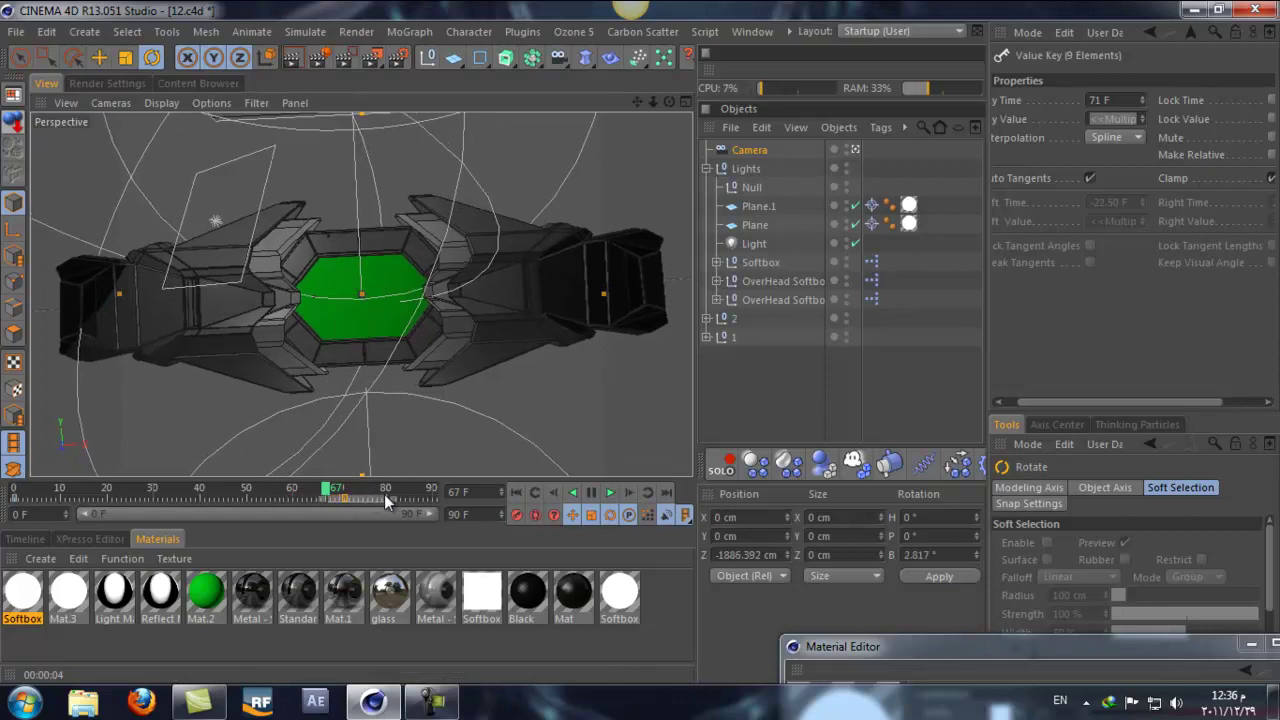
click(514, 492)
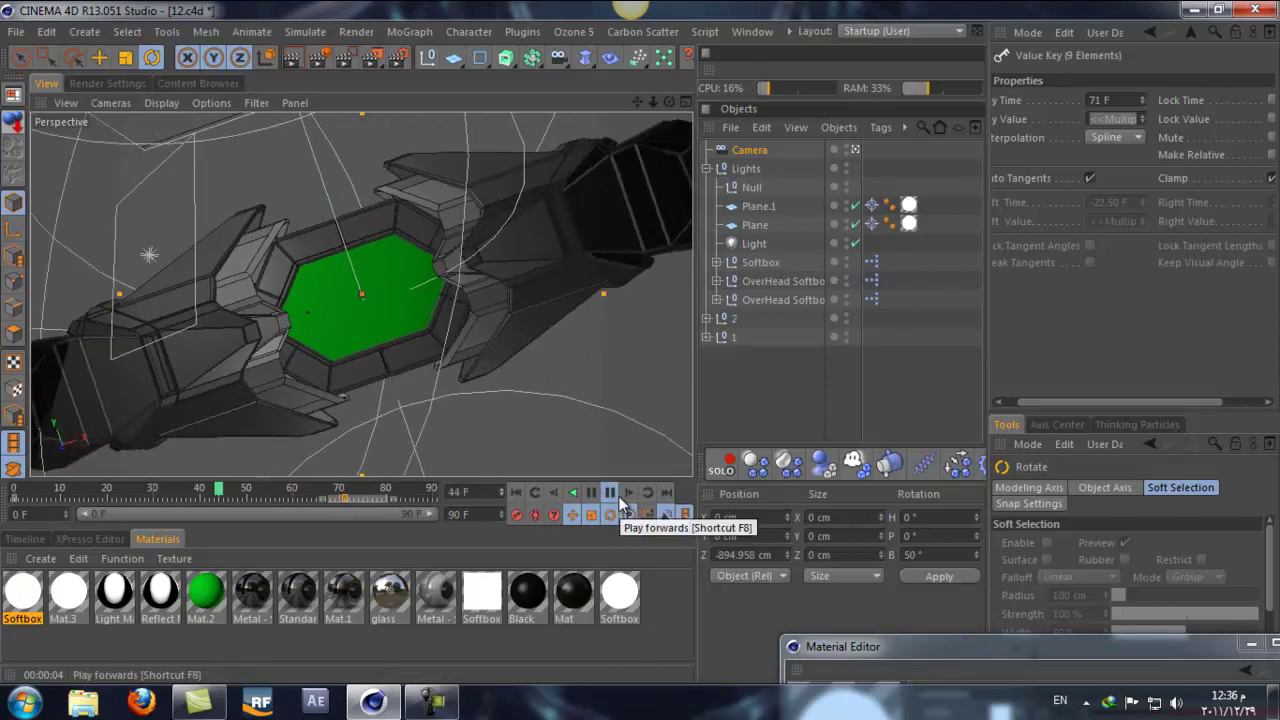
click(616, 495)
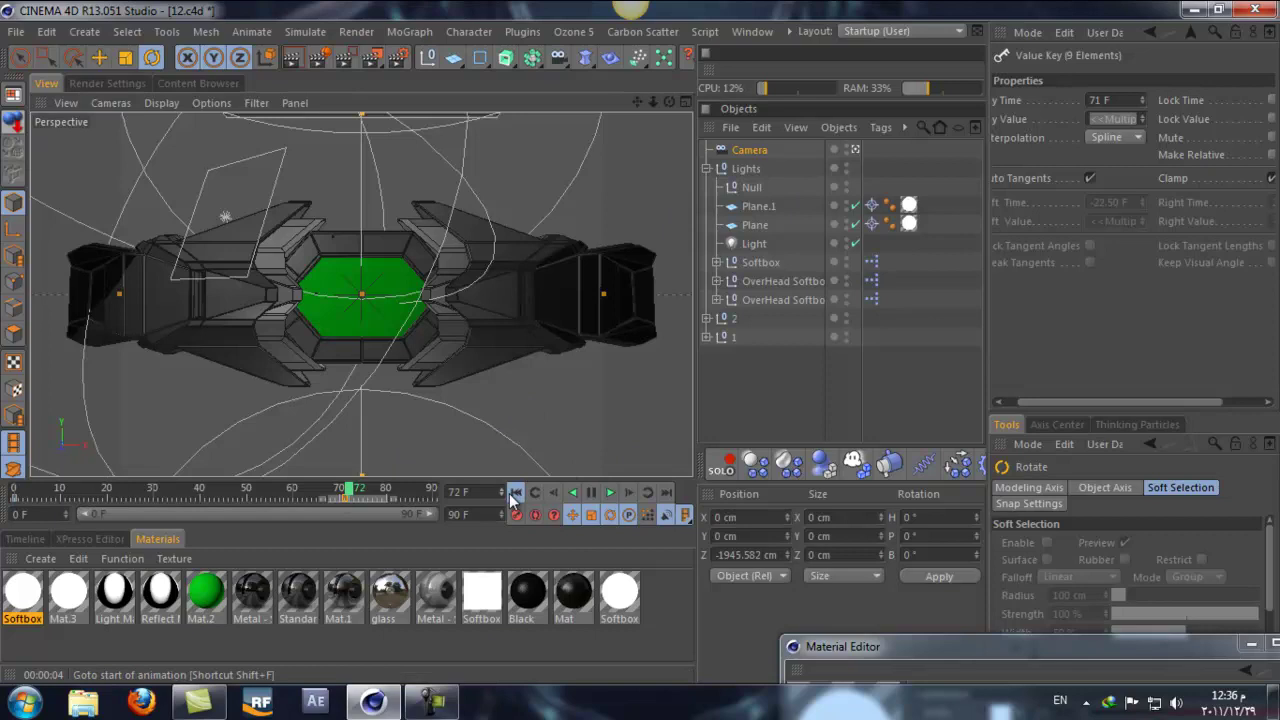
click(516, 492)
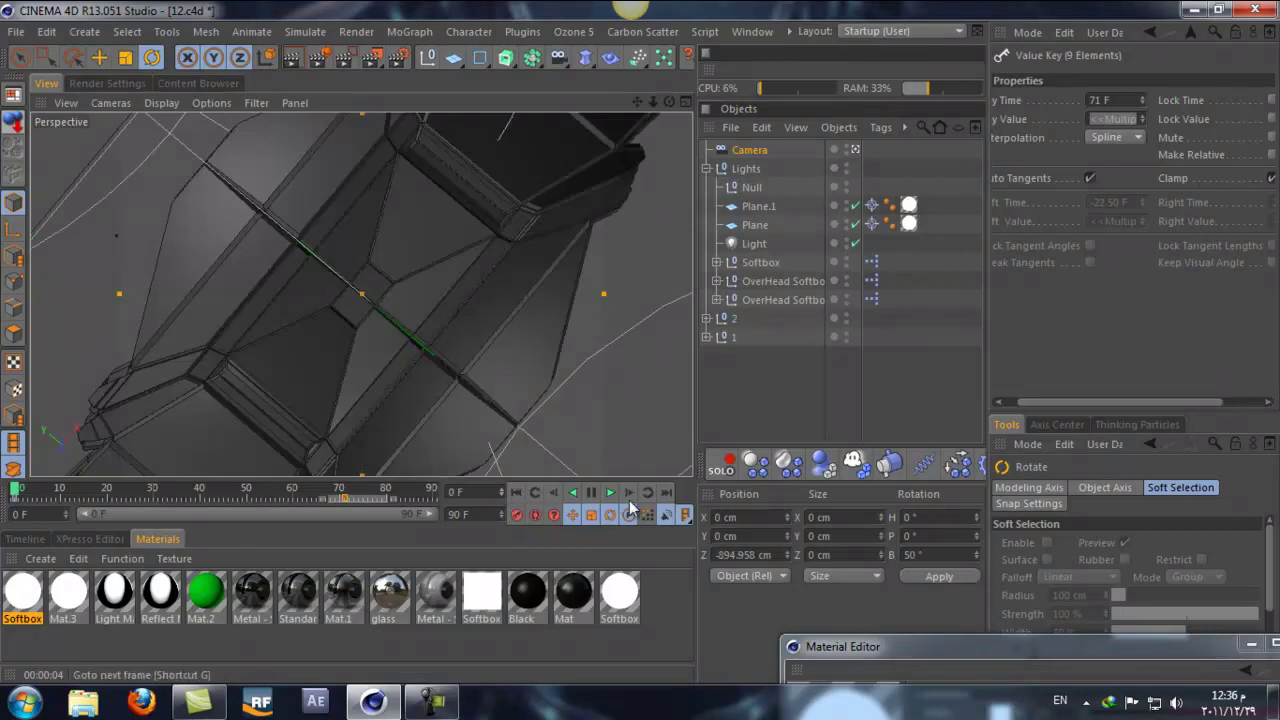
click(609, 494)
click(612, 493)
- Add Compositing tags to Plane and Plane.1 in the Lights group and disable Seen by Camera on both
click(856, 150)
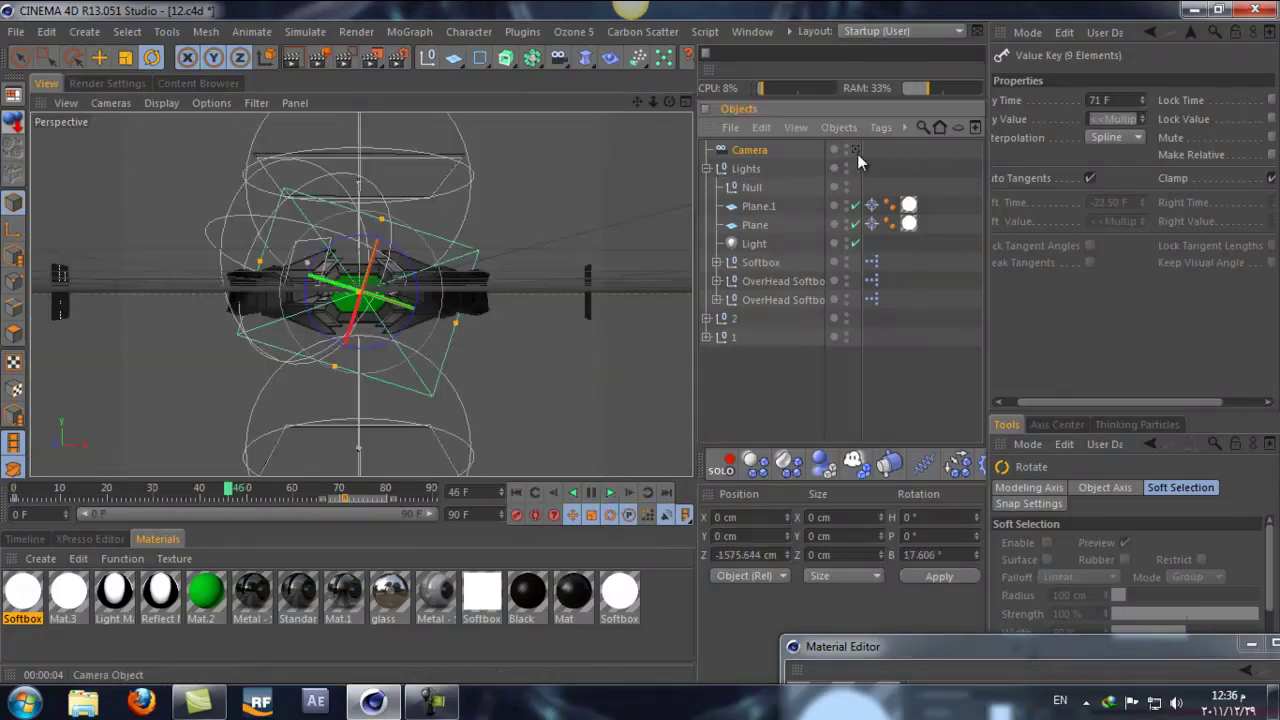
drag(676, 101, 368, 332)
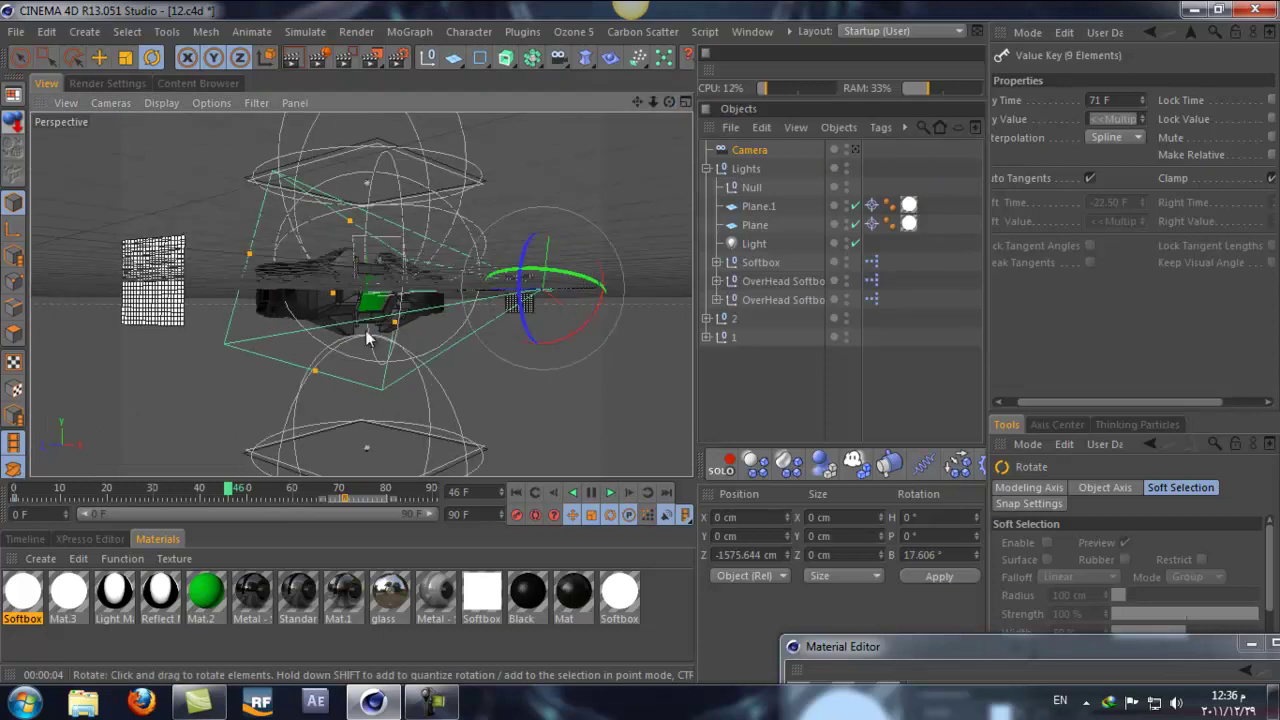
click(760, 207)
ctrl+click(757, 226)
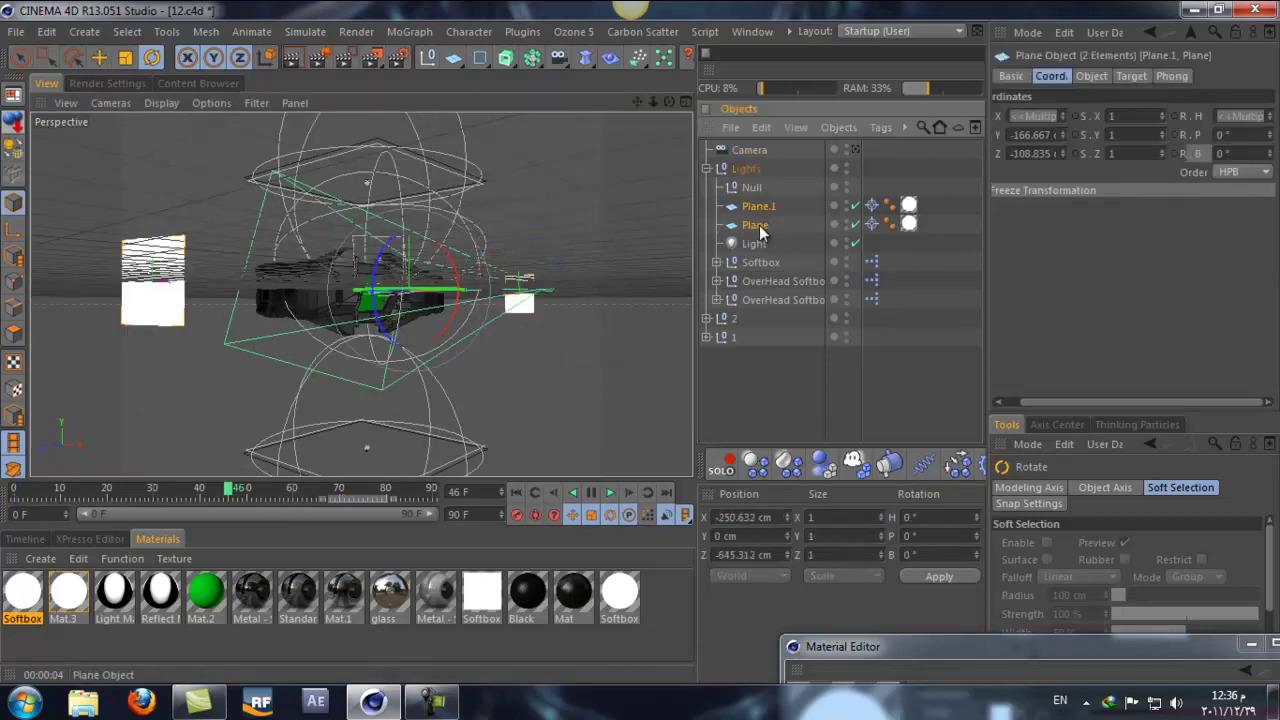
right_click(757, 226)
mouse_move(840, 24)
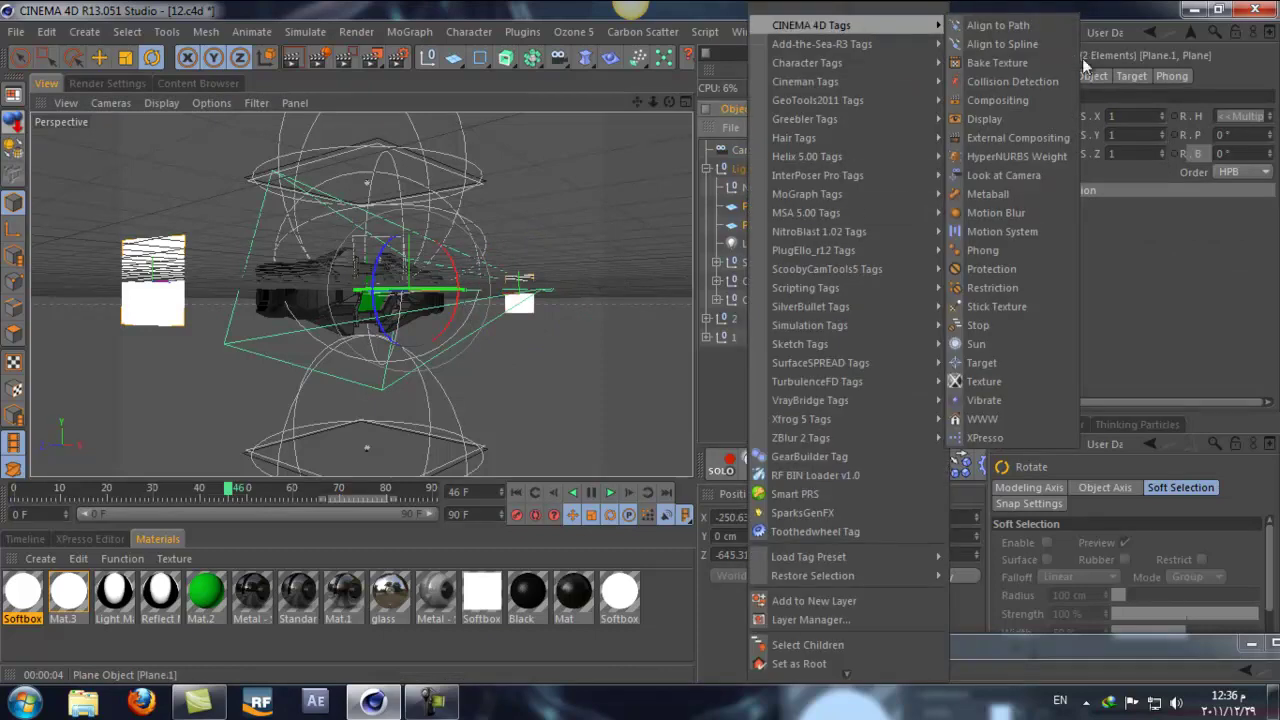
click(1020, 100)
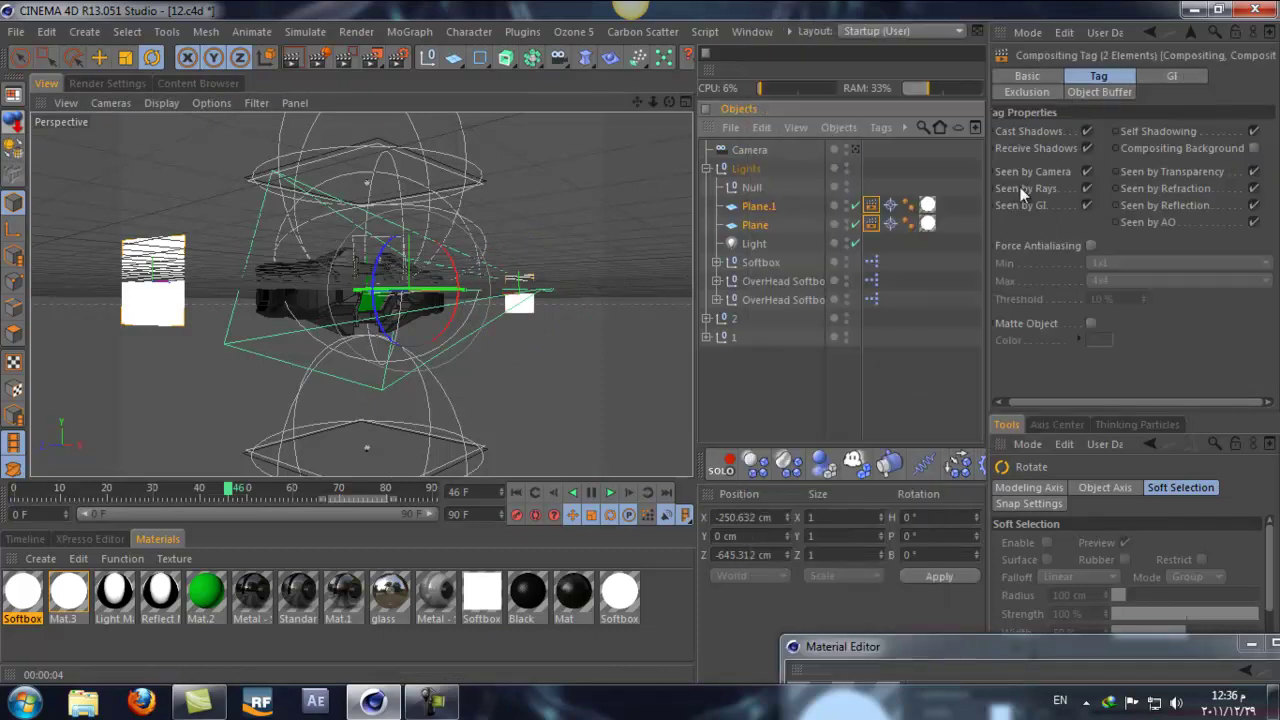
click(1086, 171)
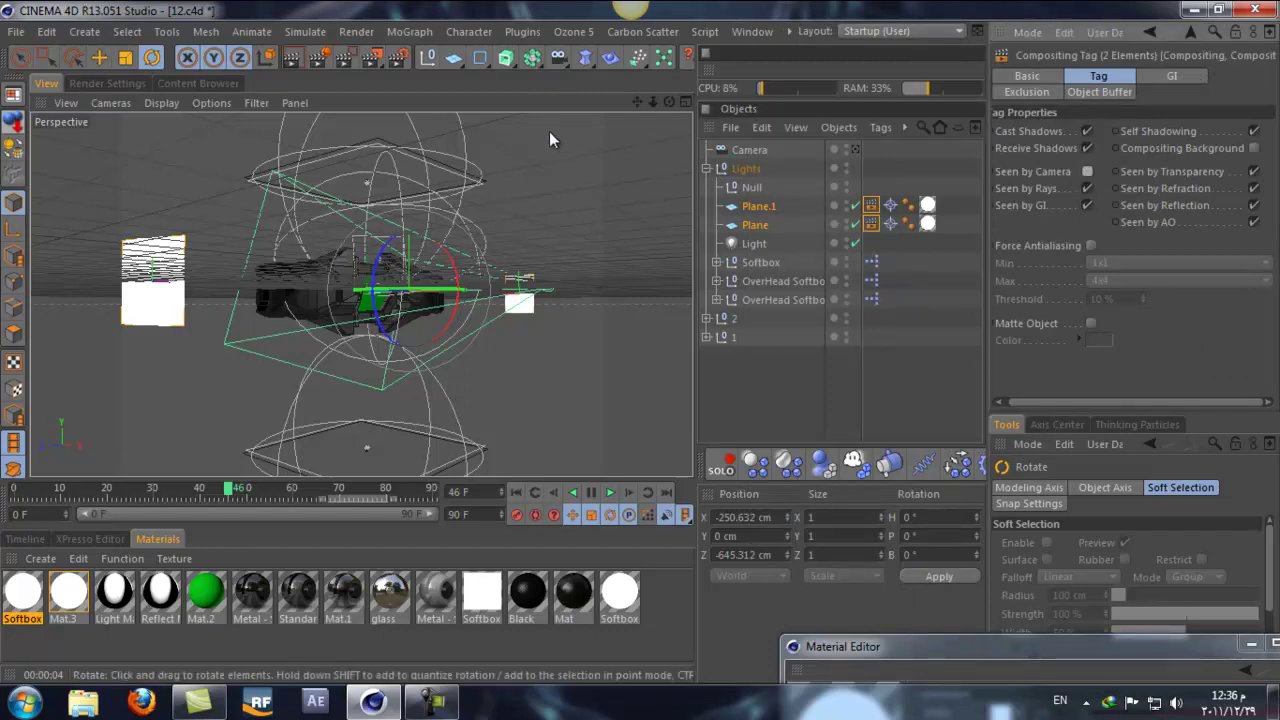
- Render the view from outside the Camera to check the two light planes, and return to the Camera's view
drag(667, 104, 644, 350)
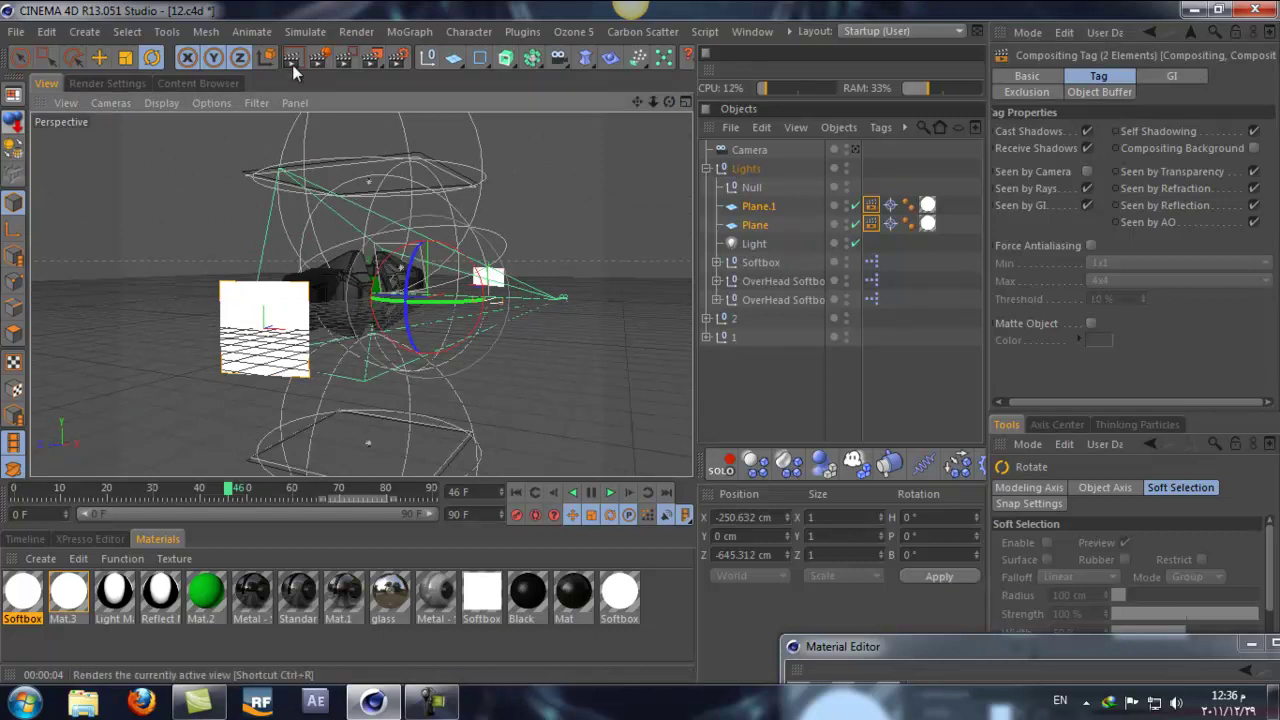
key(ctrl+r)
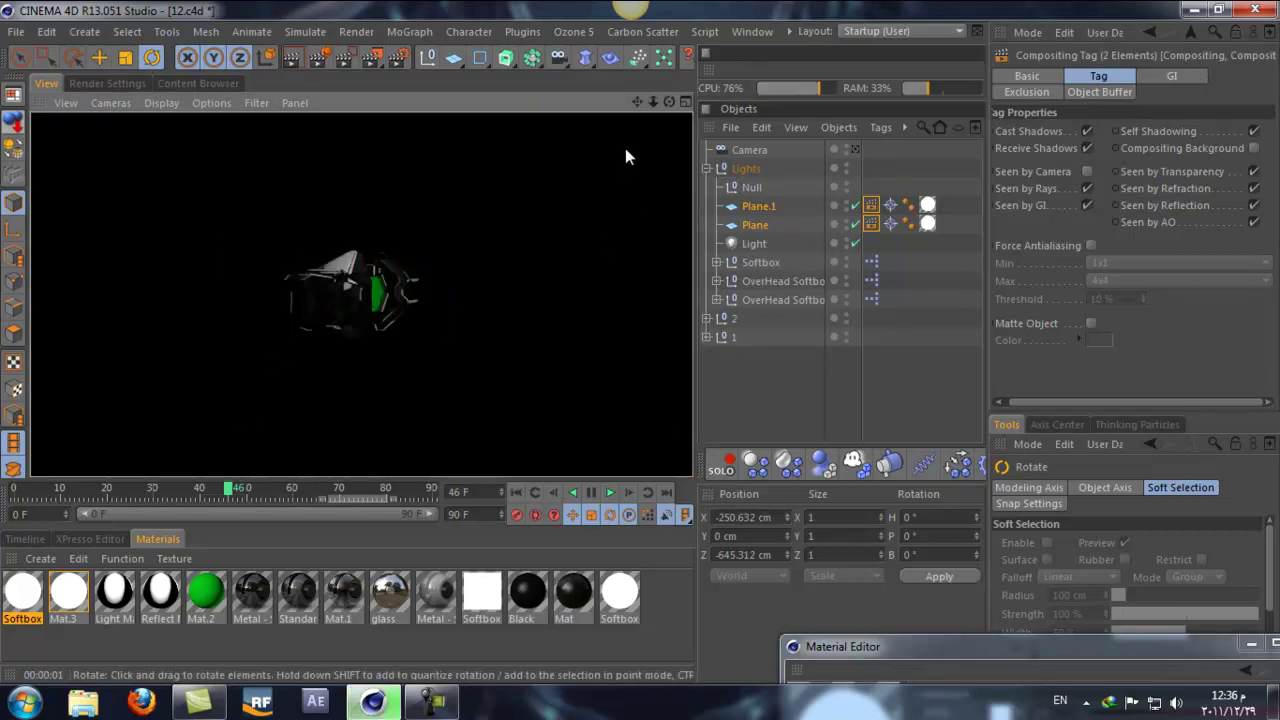
drag(668, 102, 640, 341)
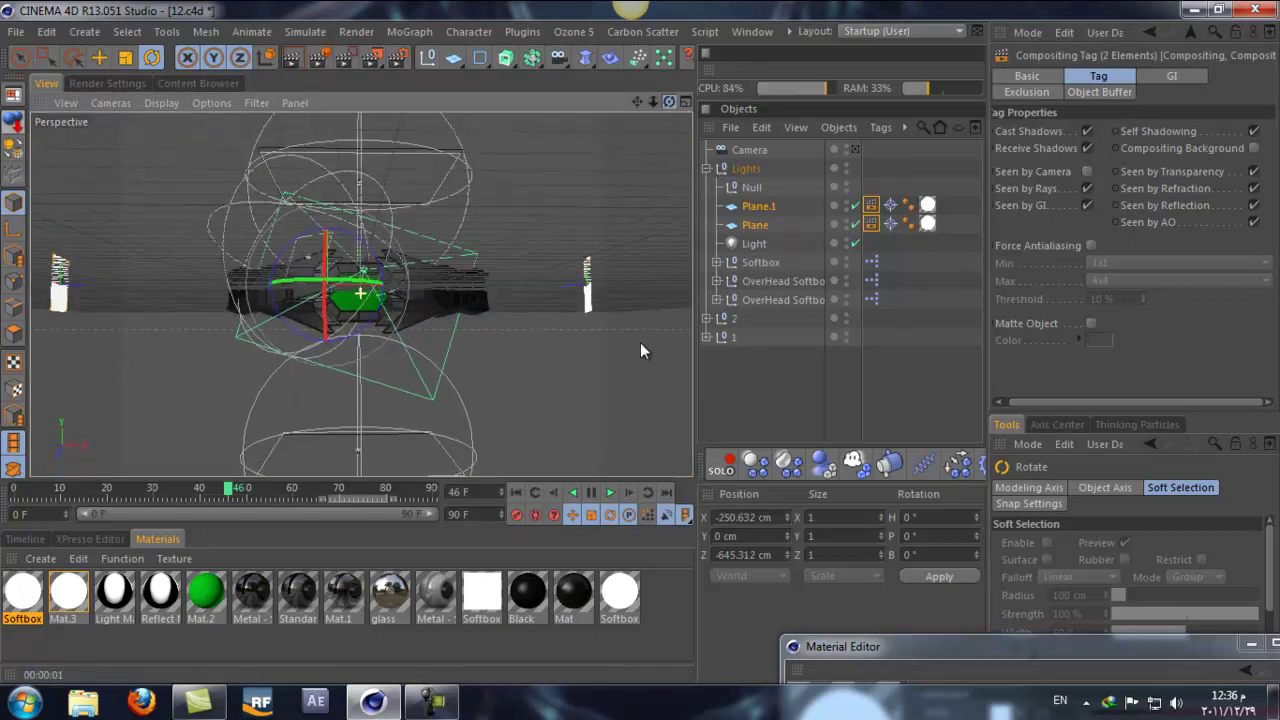
drag(668, 102, 643, 349)
drag(669, 102, 638, 112)
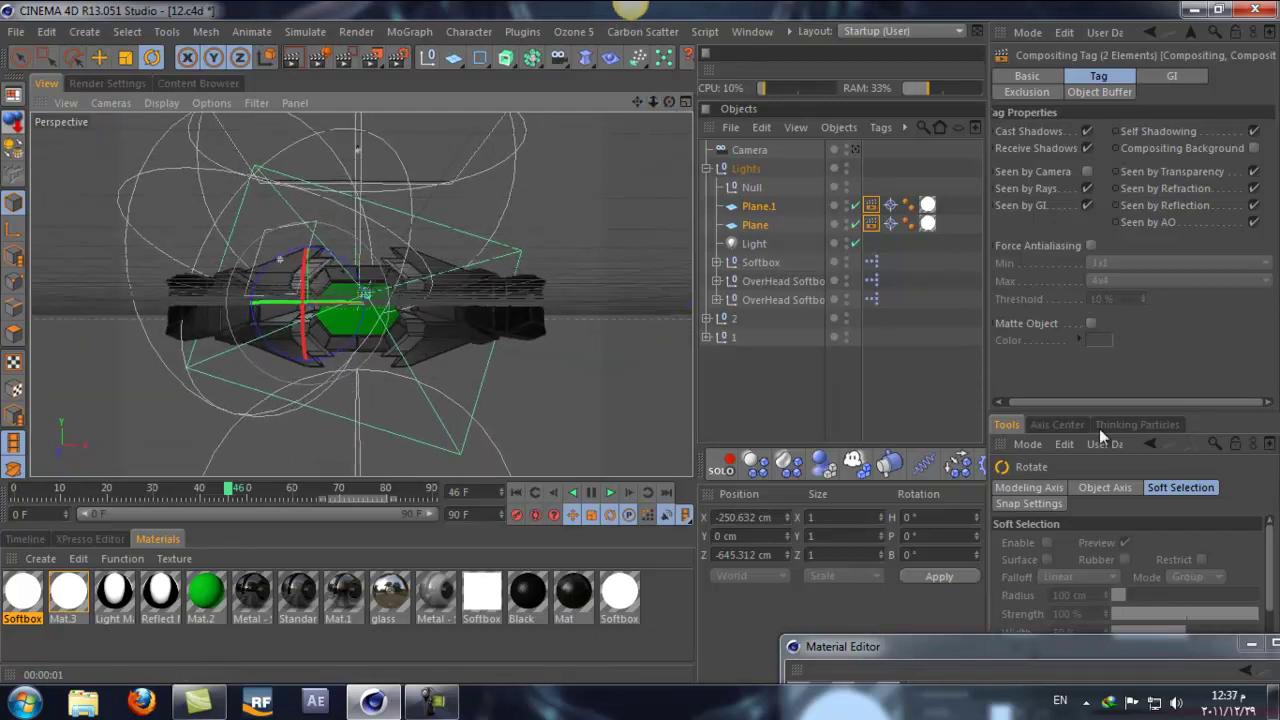
click(855, 150)
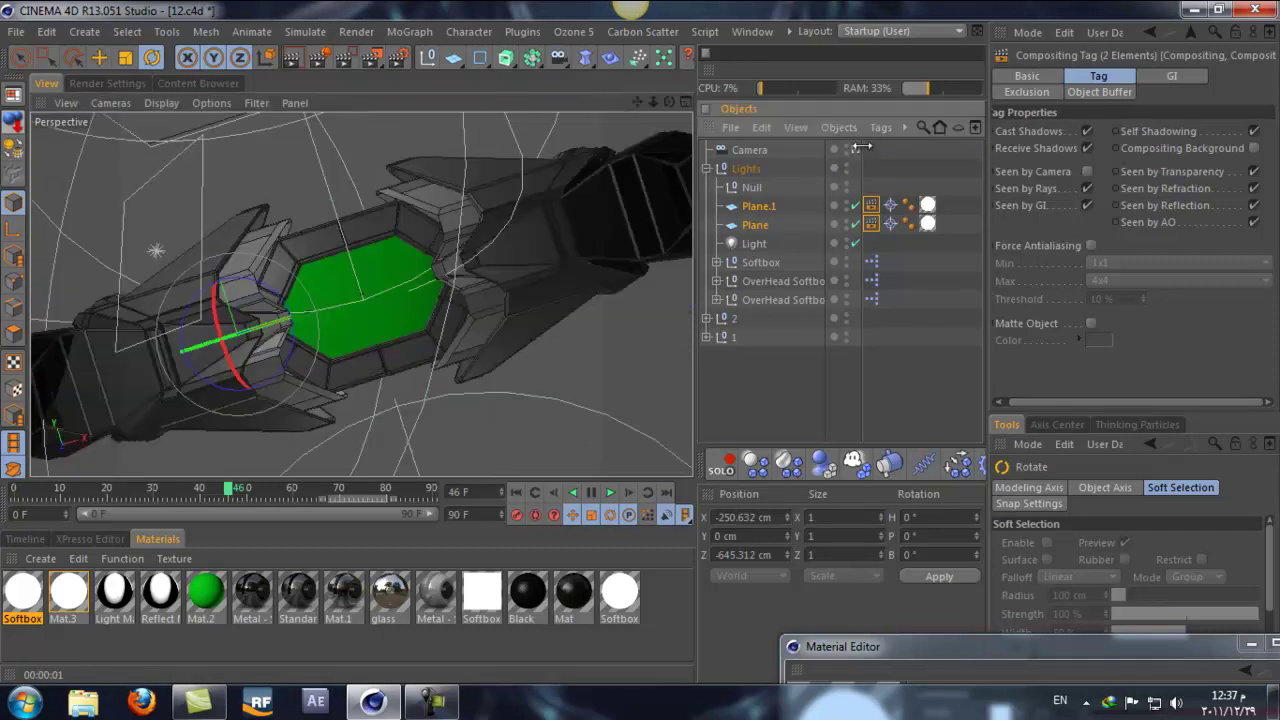
- Set the render output's frame range to All Frames
click(108, 83)
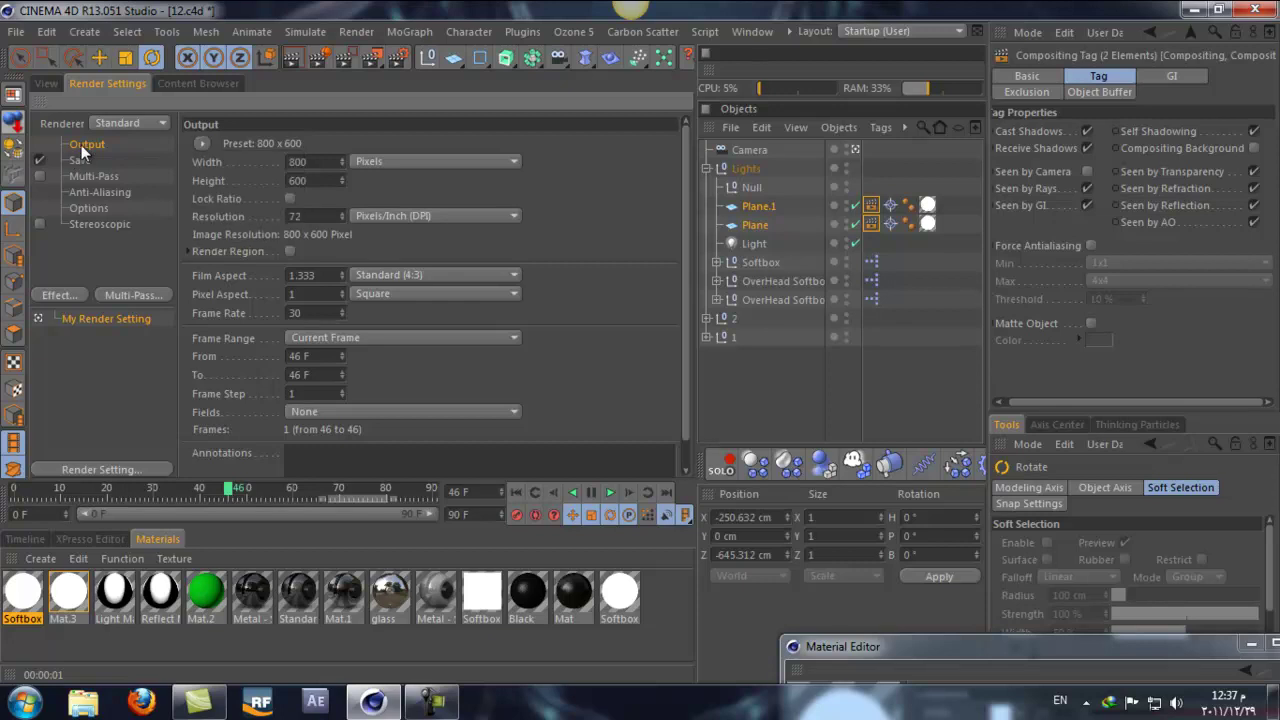
click(203, 142)
mouse_move(235, 200)
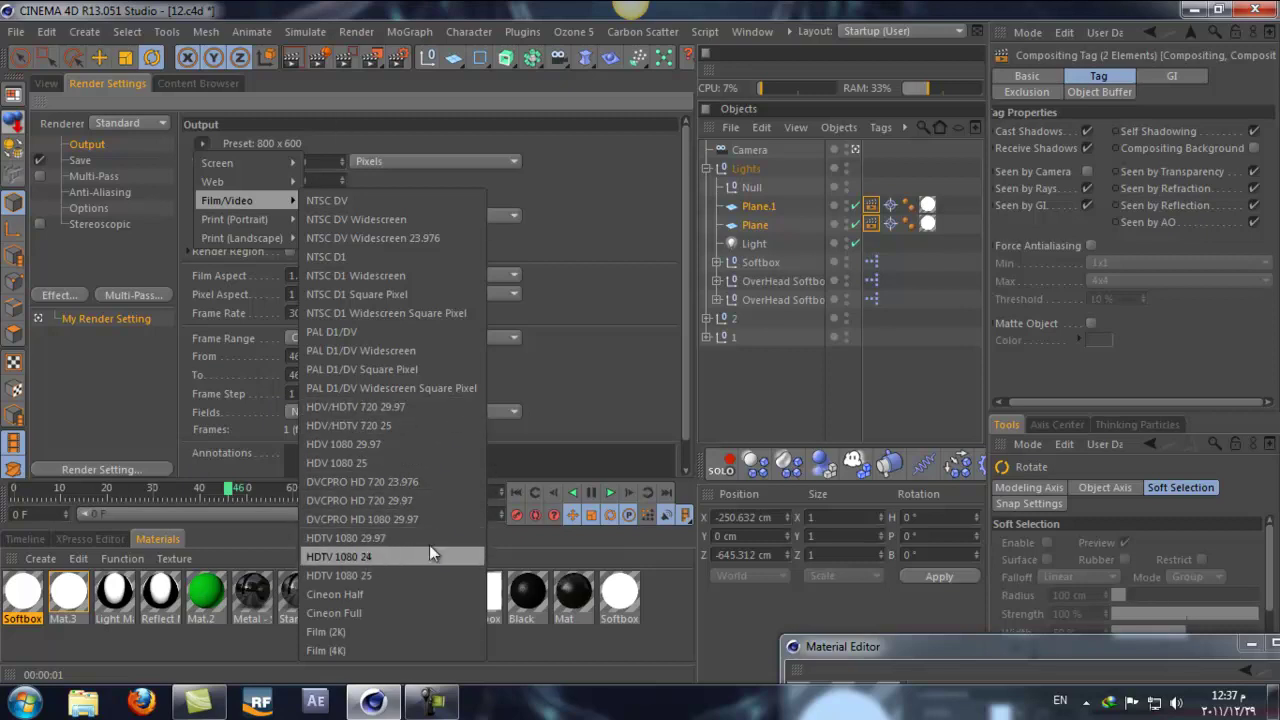
click(172, 327)
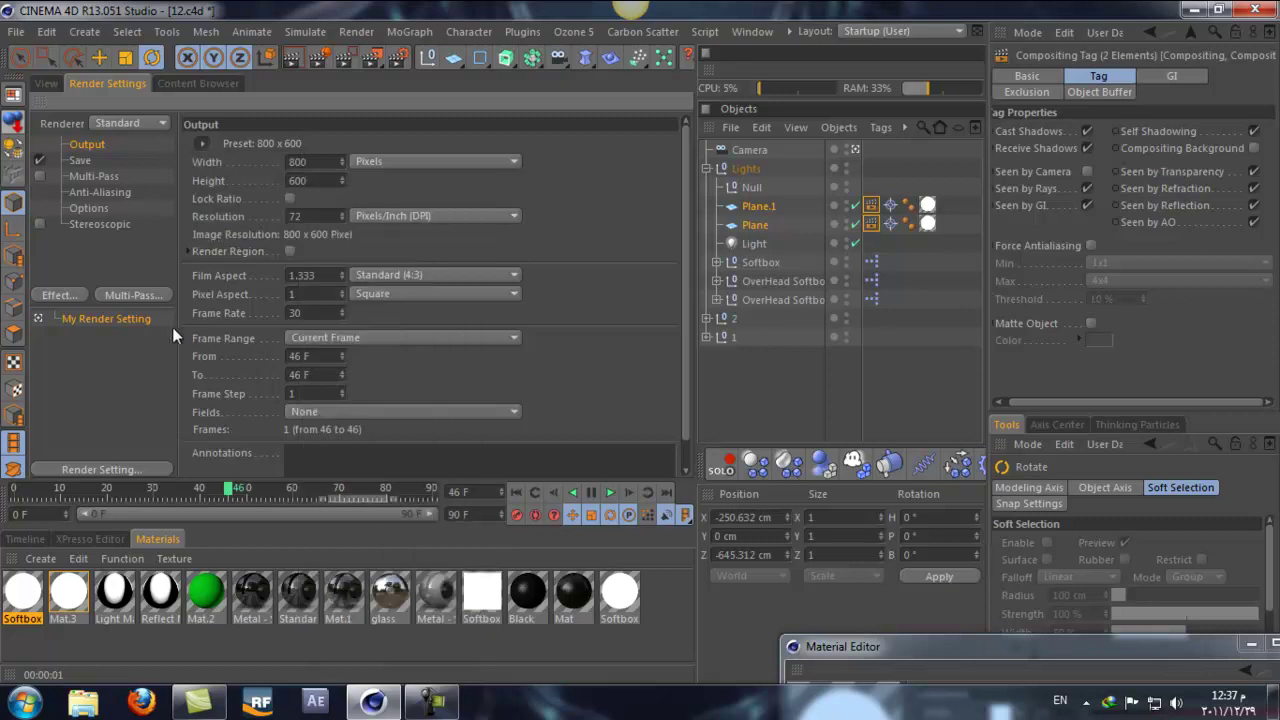
click(445, 338)
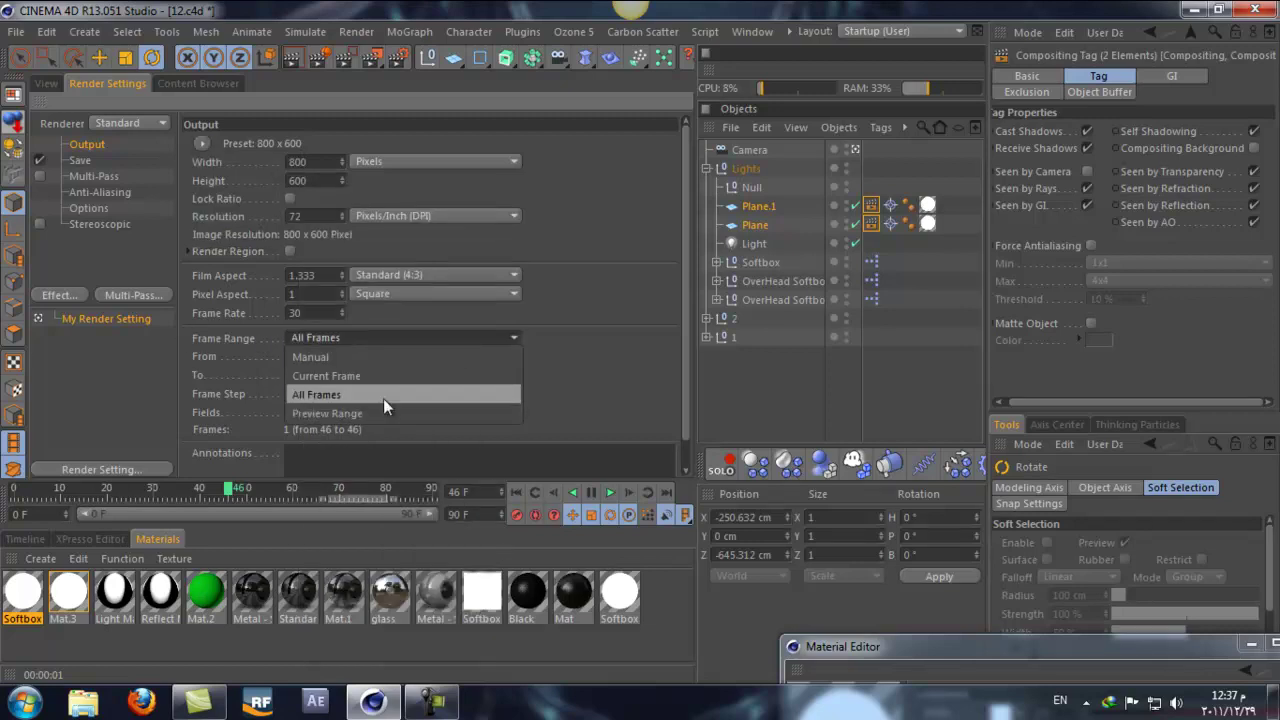
click(383, 396)
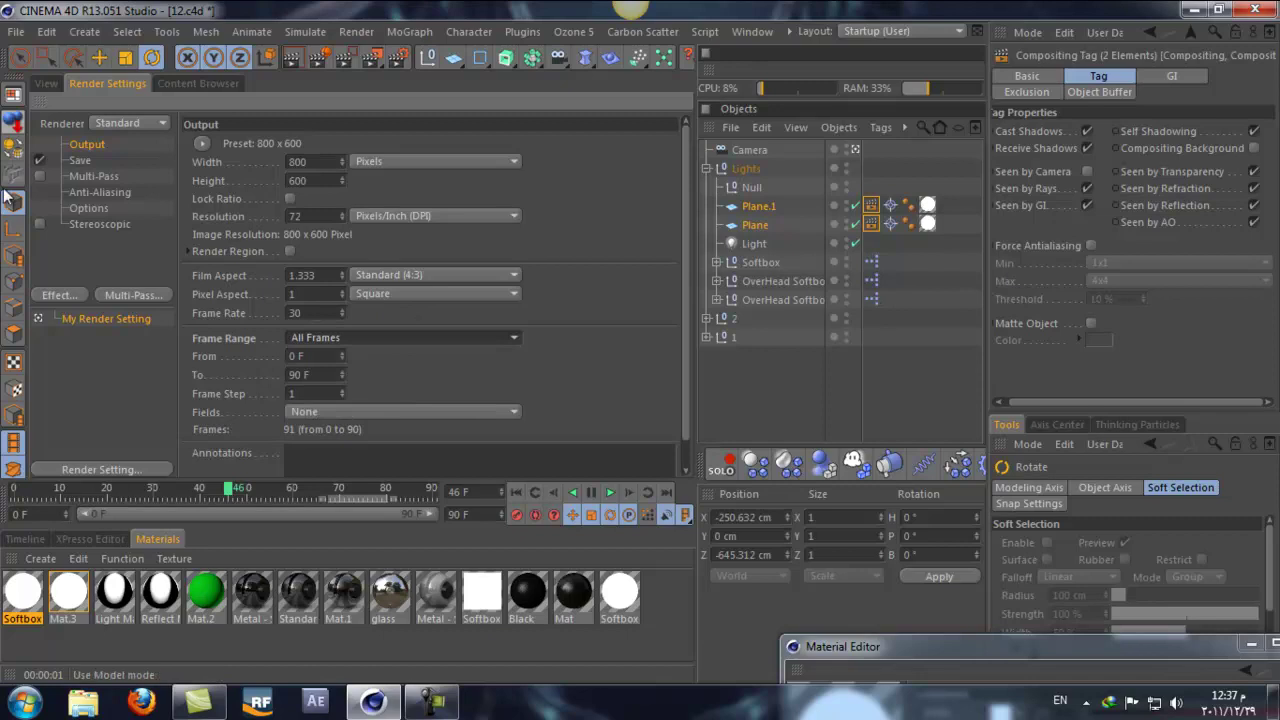
- Enable Multi-Pass rendering and add a Reflection pass
click(85, 162)
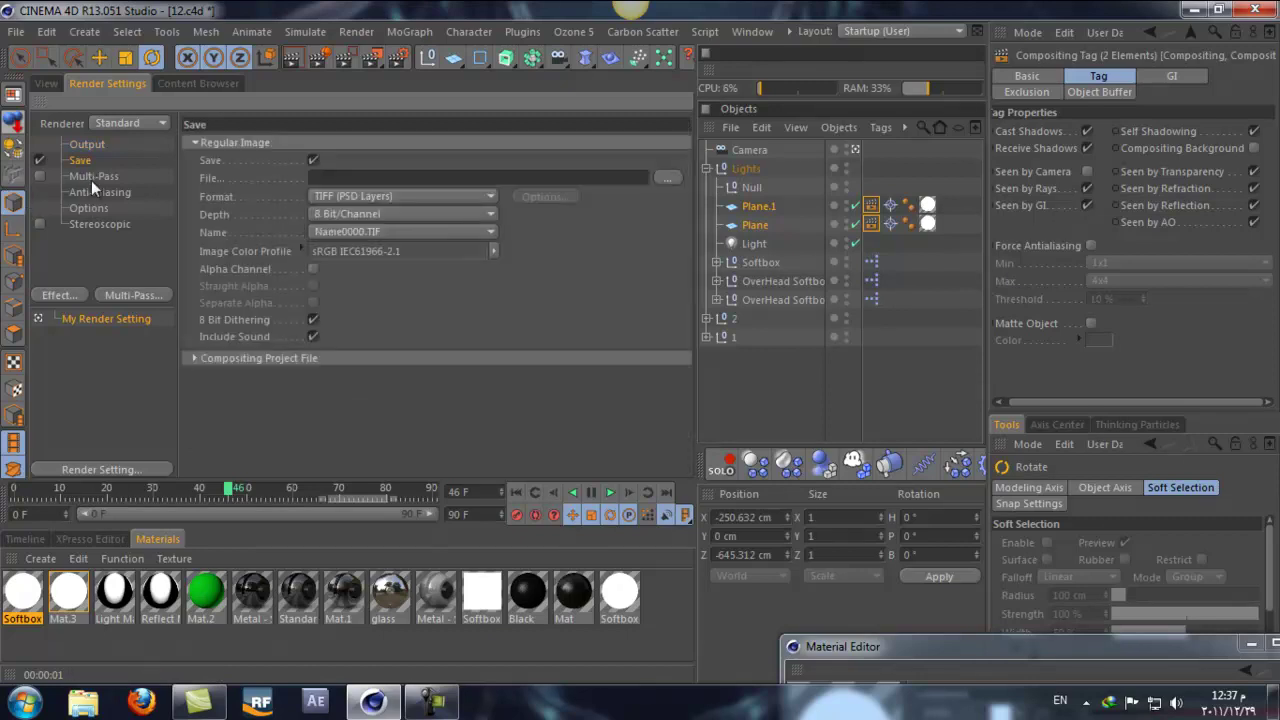
click(91, 178)
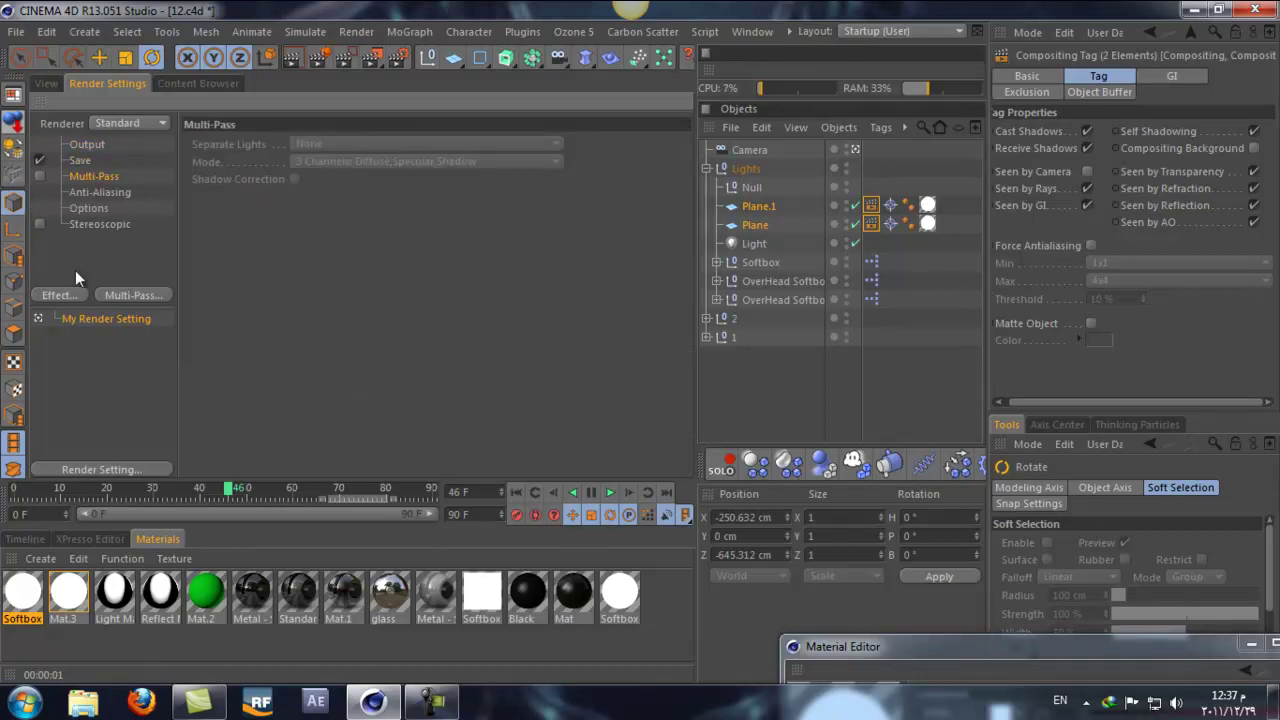
click(39, 176)
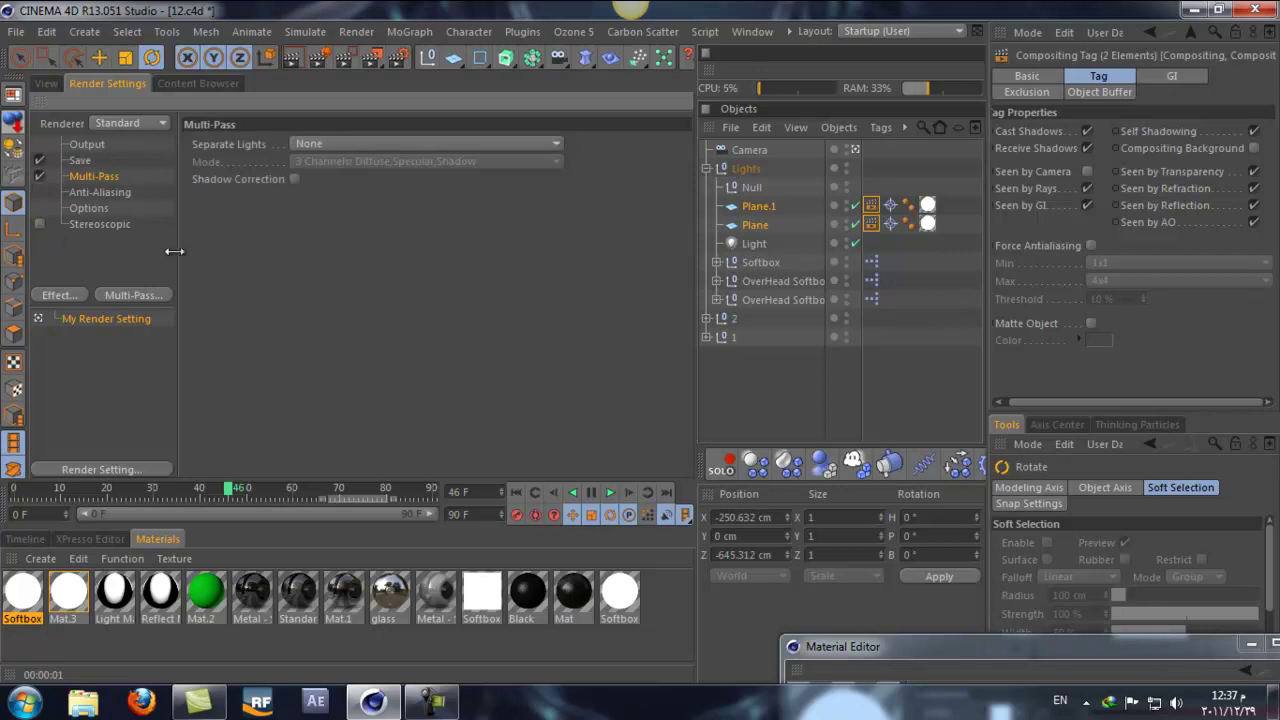
click(135, 295)
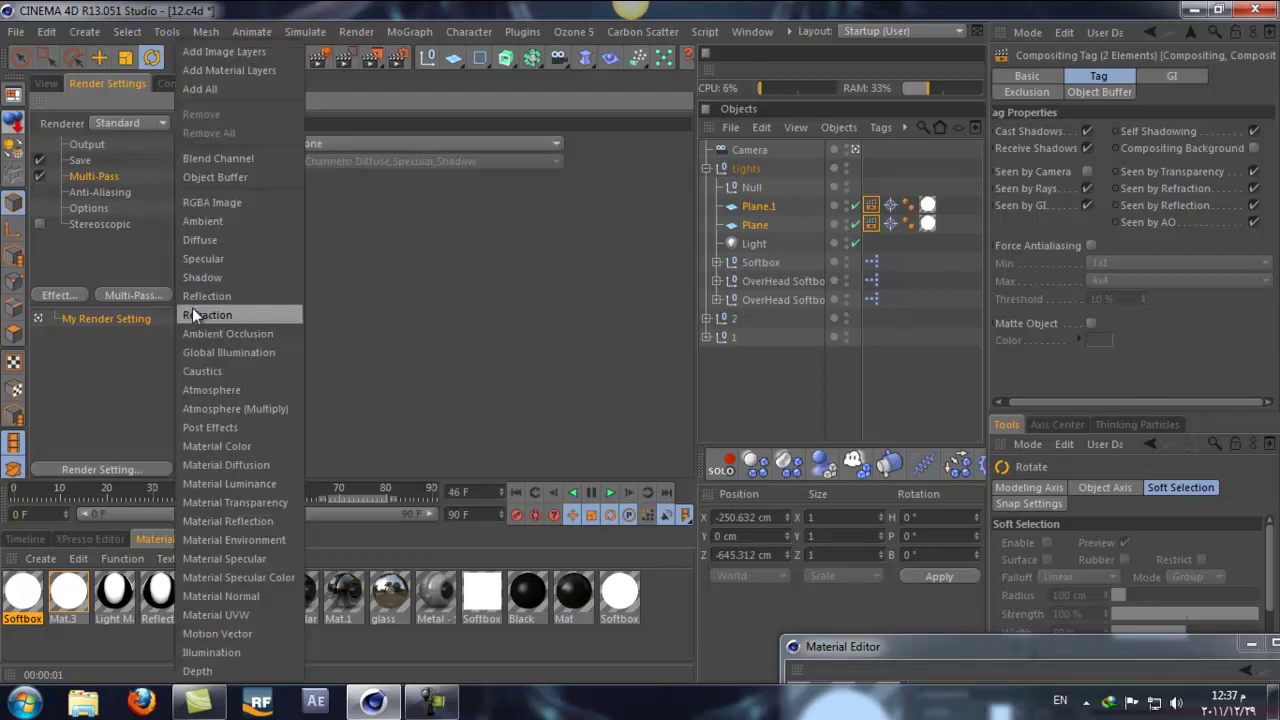
click(231, 288)
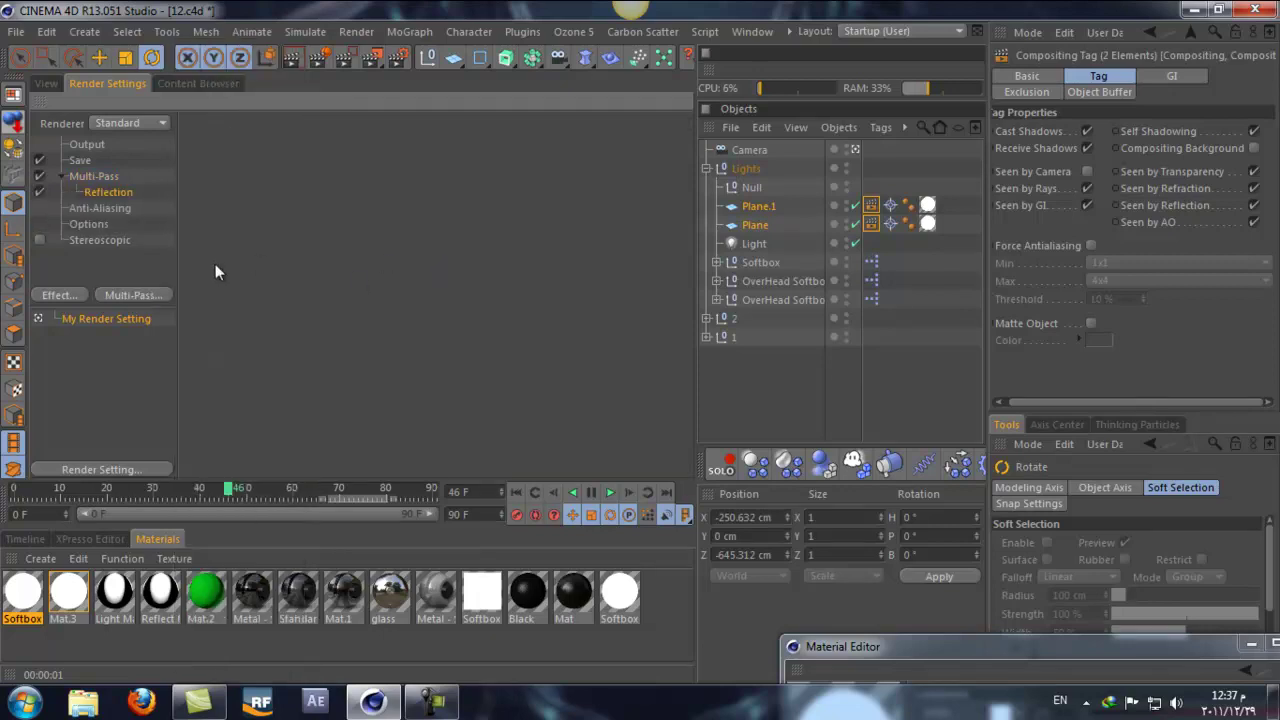
- Add Material Specular, Specular and Shadow passes to the Multi-Pass render settings
click(127, 296)
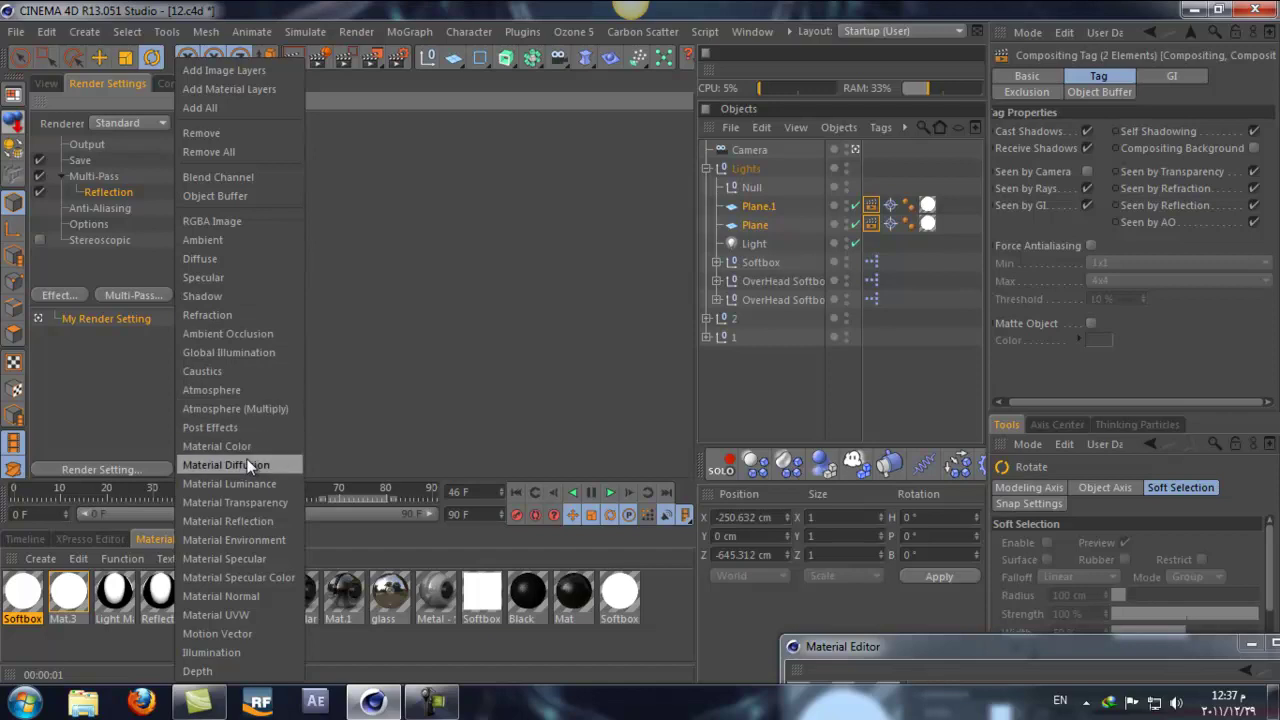
click(257, 559)
click(117, 294)
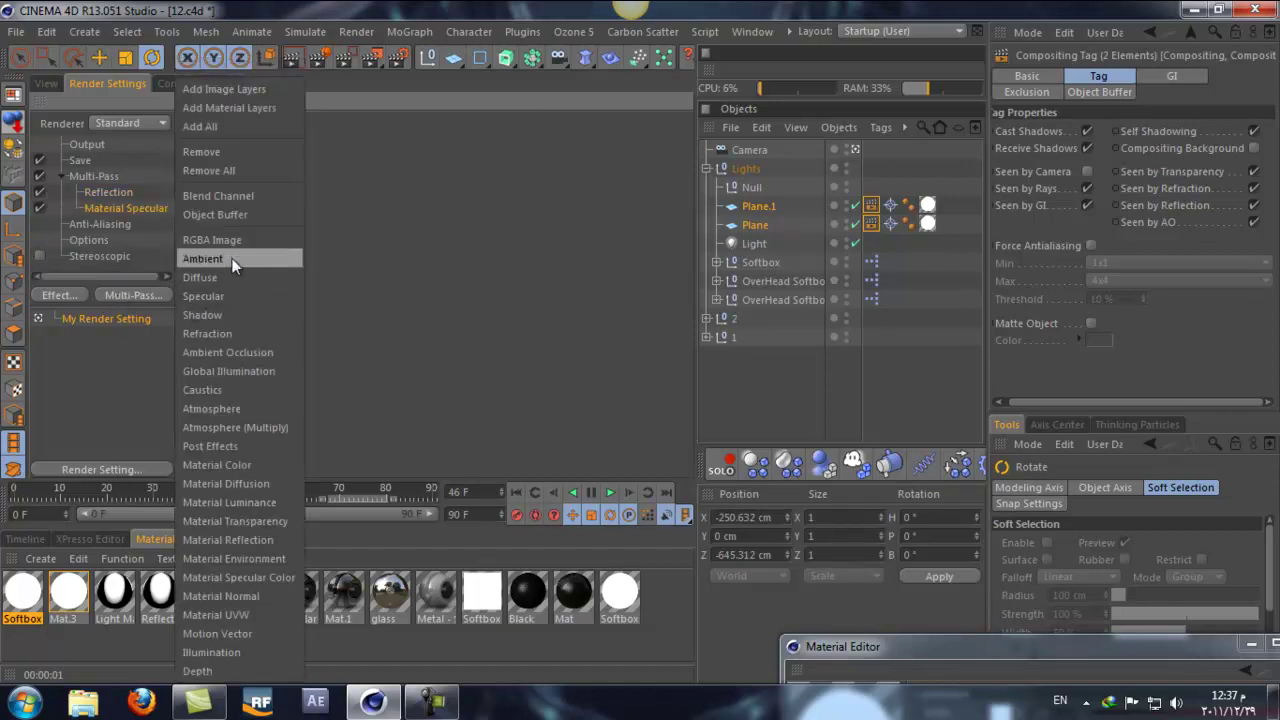
click(232, 309)
click(120, 295)
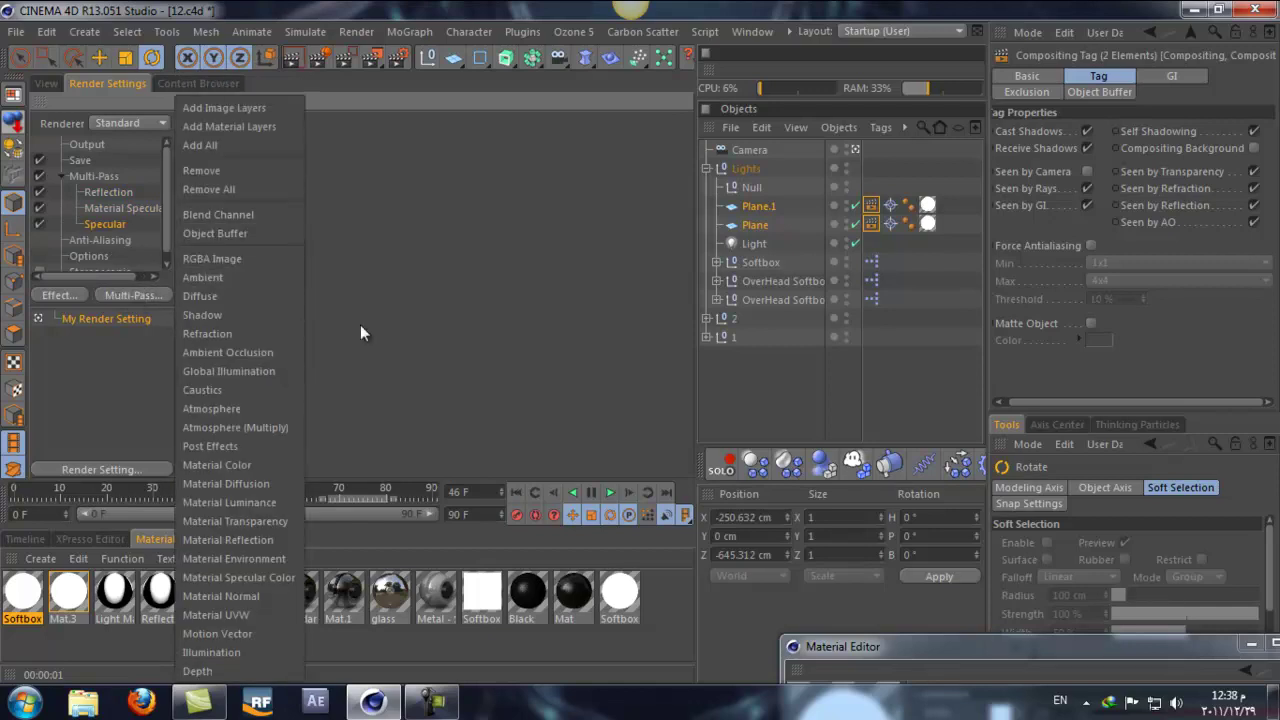
click(235, 313)
click(135, 294)
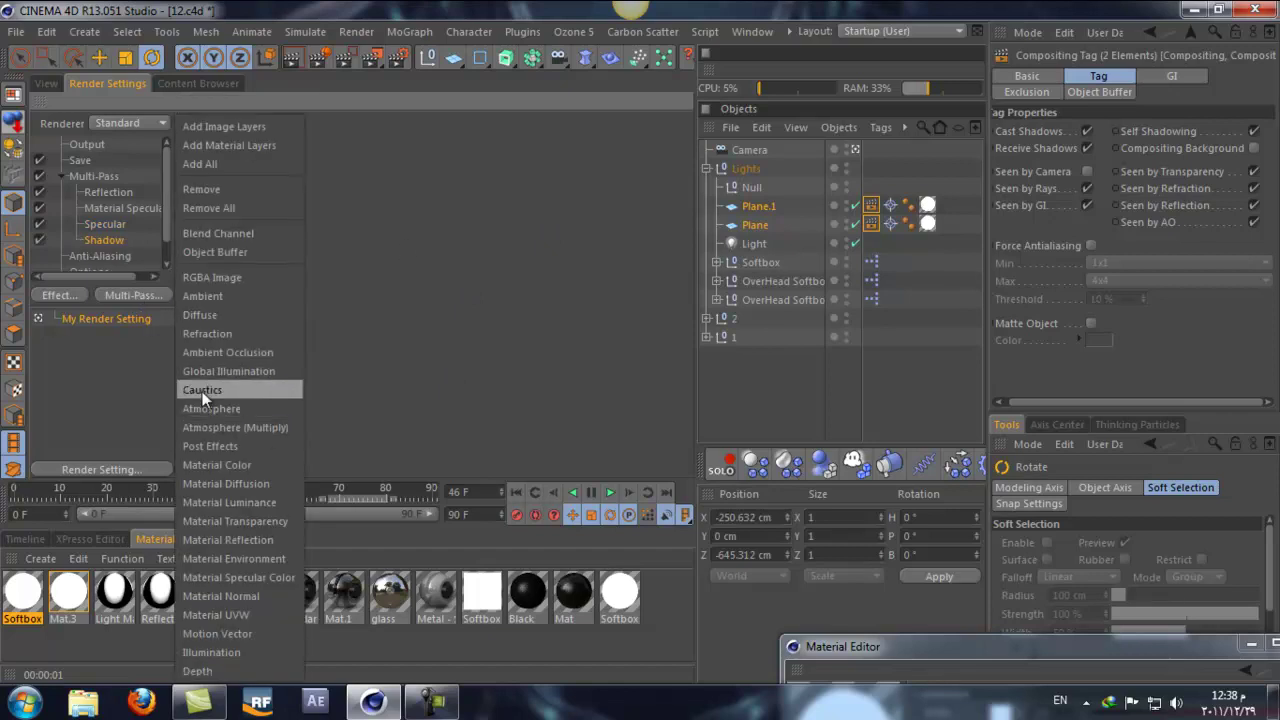
click(618, 315)
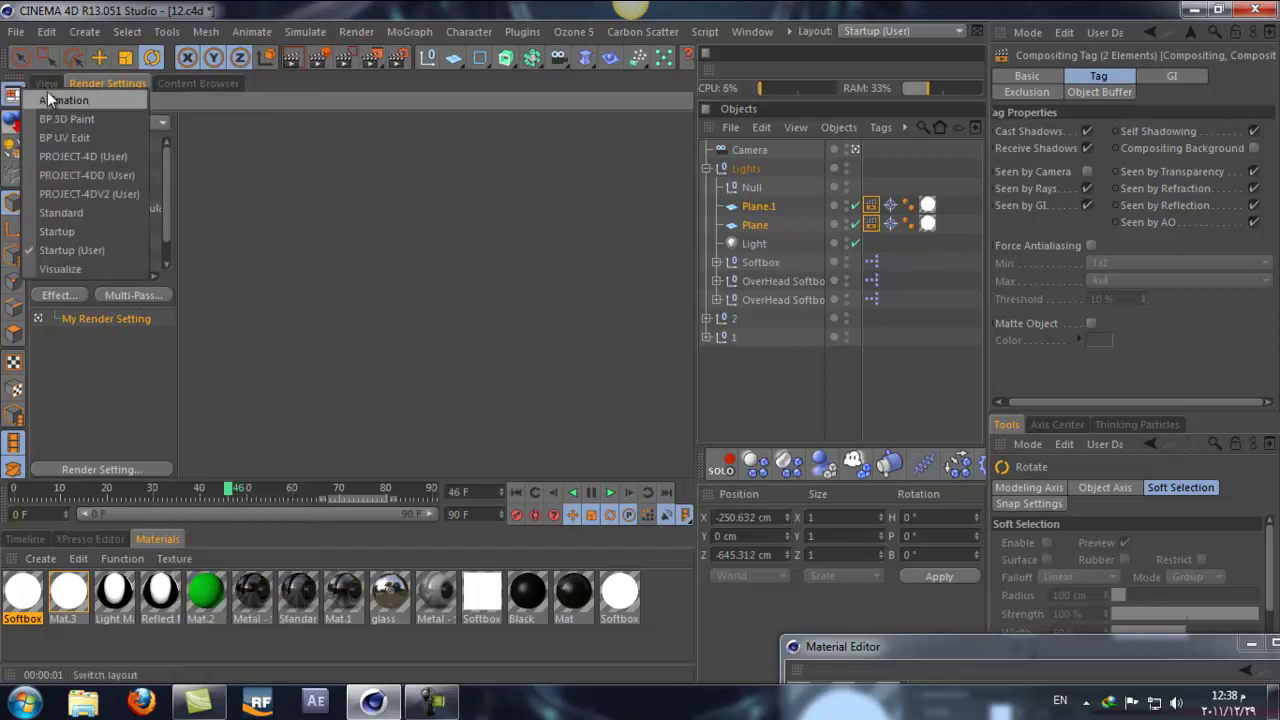
- Add a Post Effects pass to the Multi-Pass settings and review the list of passes
click(48, 82)
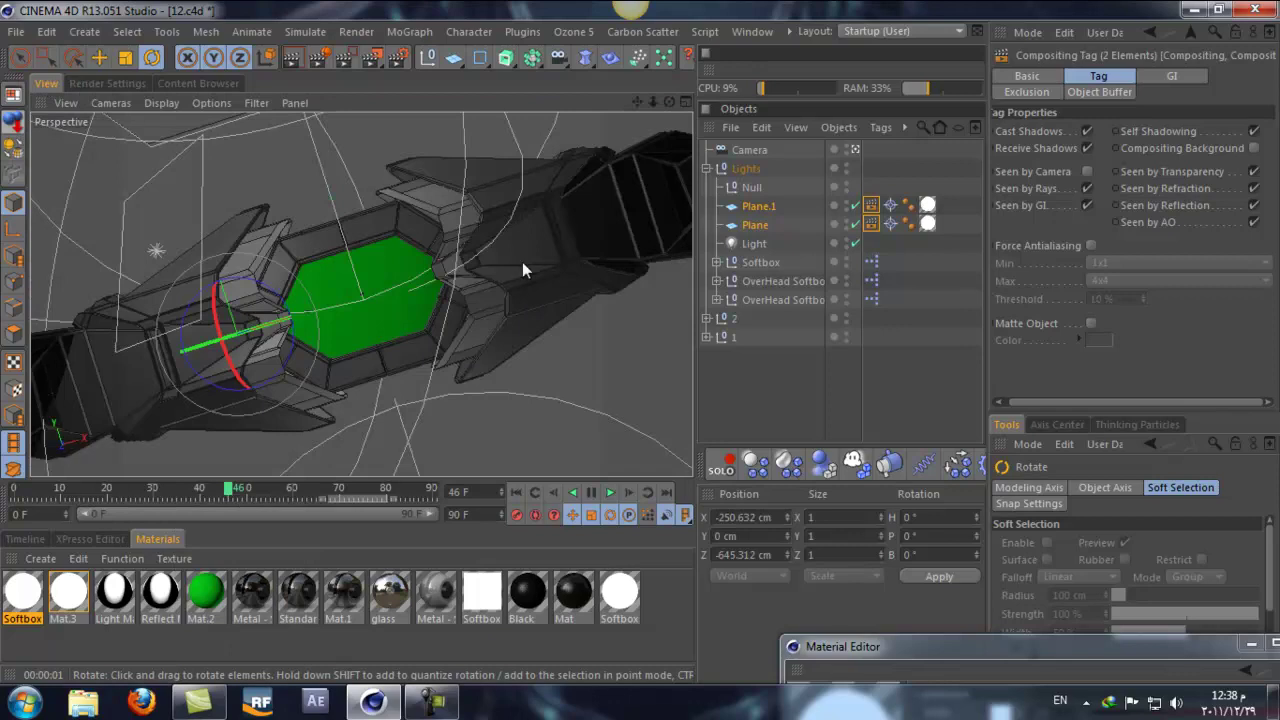
click(184, 79)
click(113, 86)
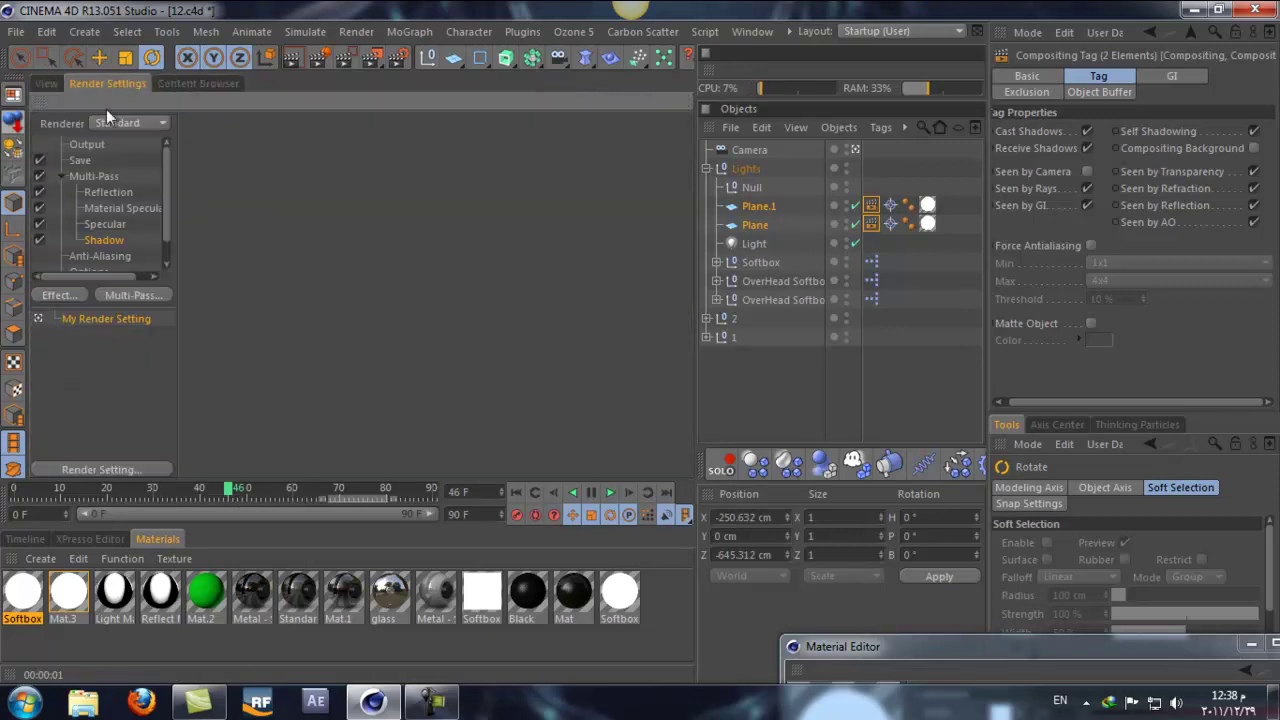
click(135, 295)
click(246, 459)
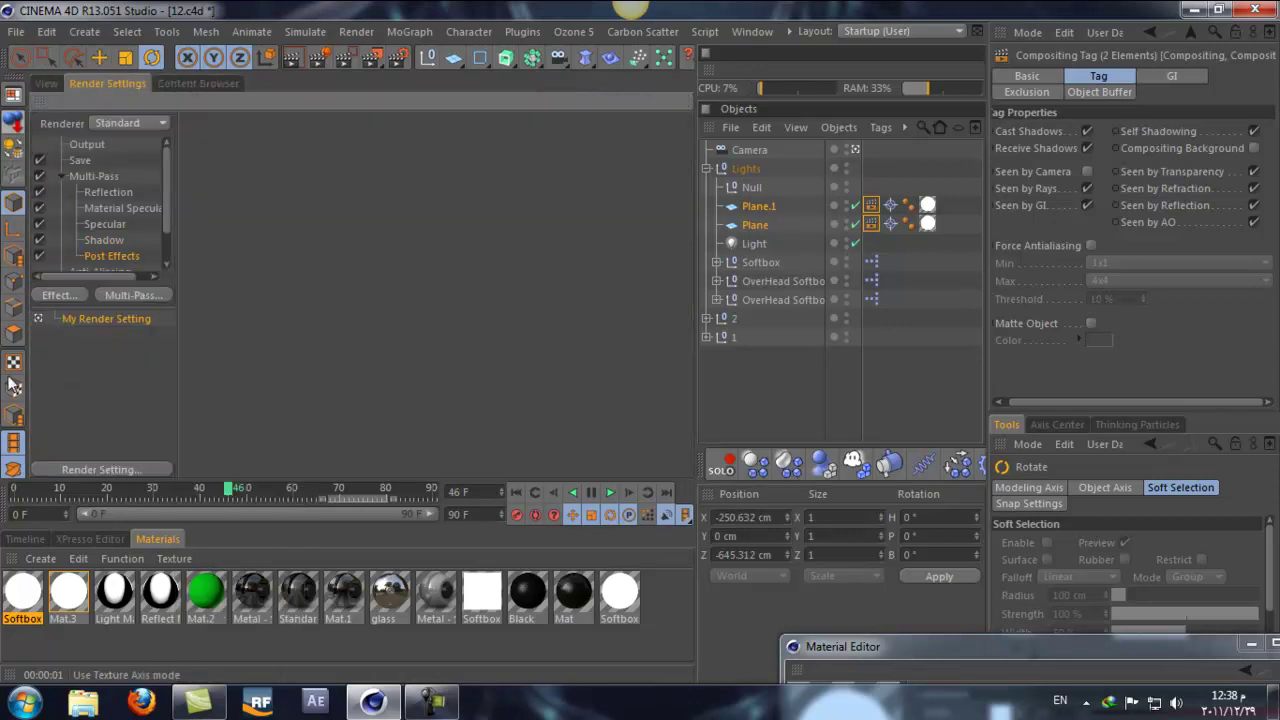
scroll(121, 236, down, 2)
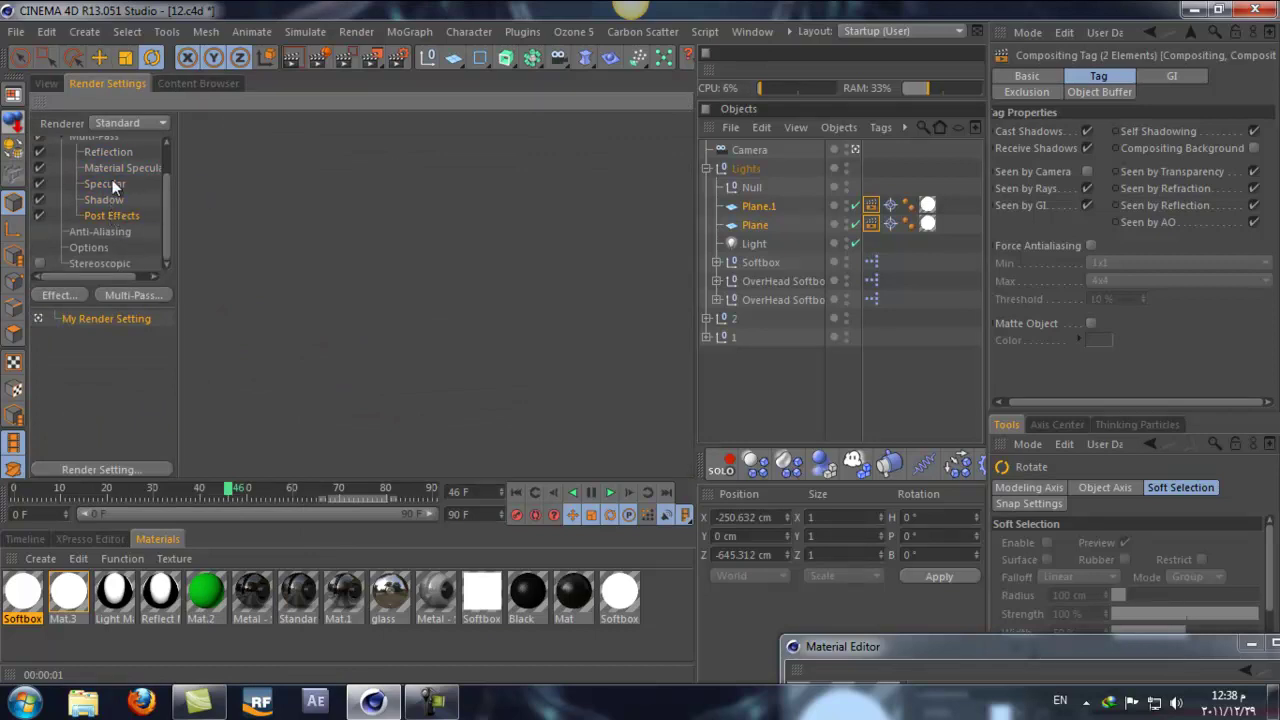
click(112, 152)
scroll(149, 200, up, 2)
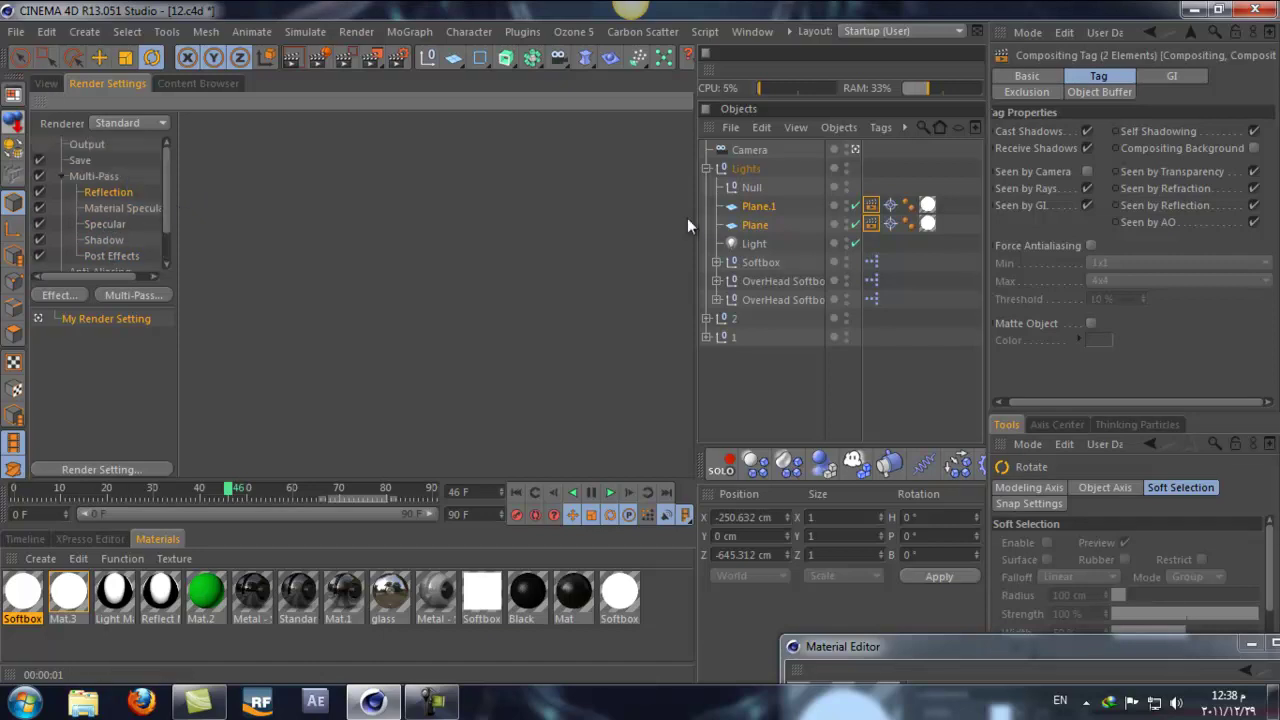
- Enable the Alpha Channel for the regular image in the render's Save settings
click(80, 160)
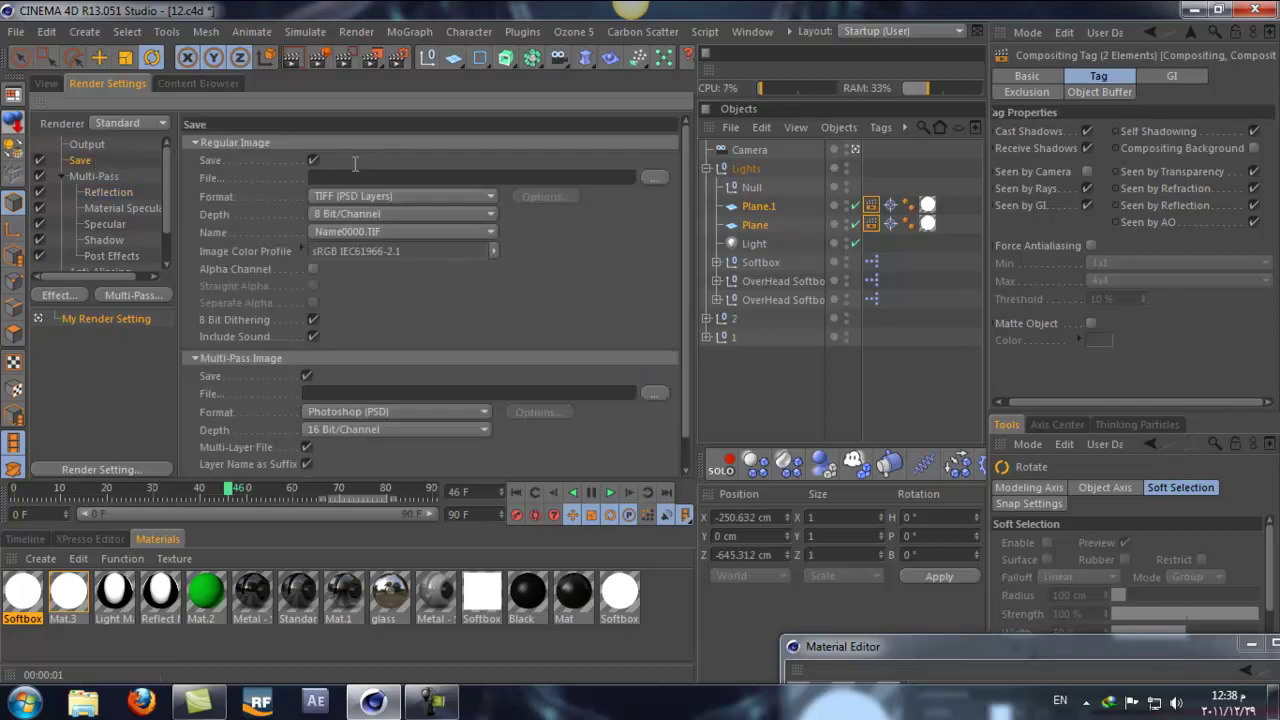
click(290, 177)
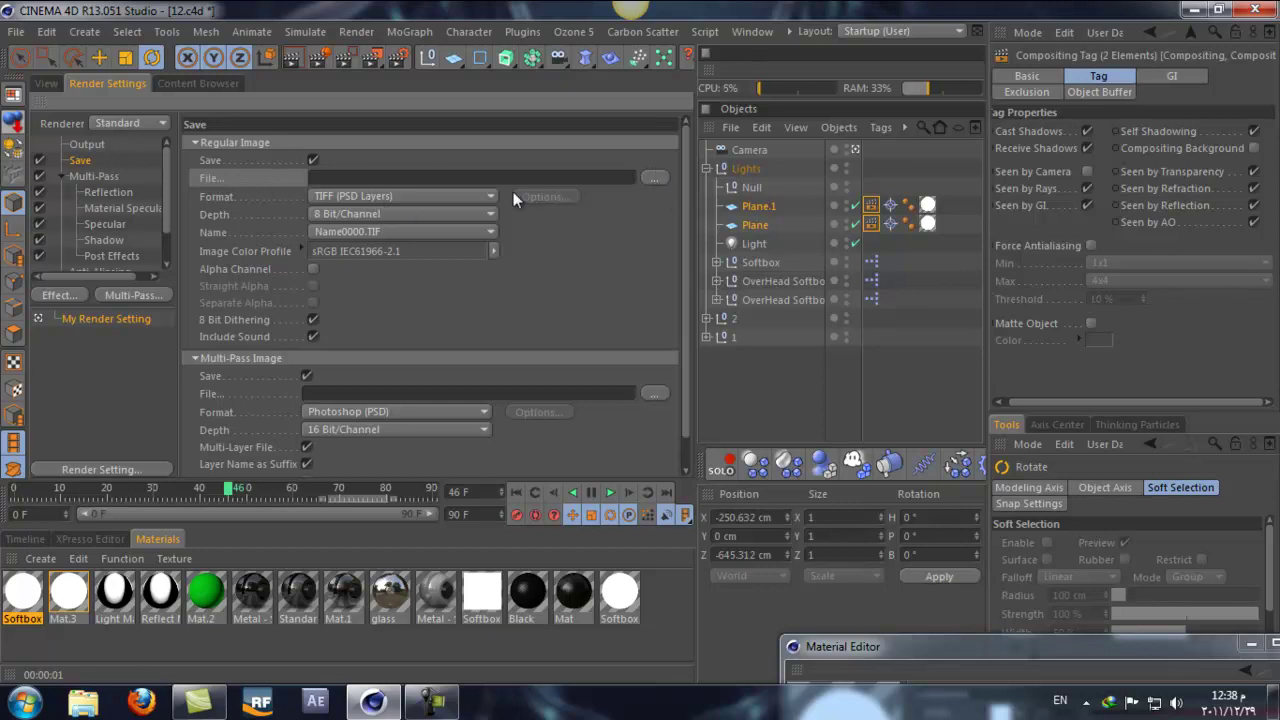
click(313, 269)
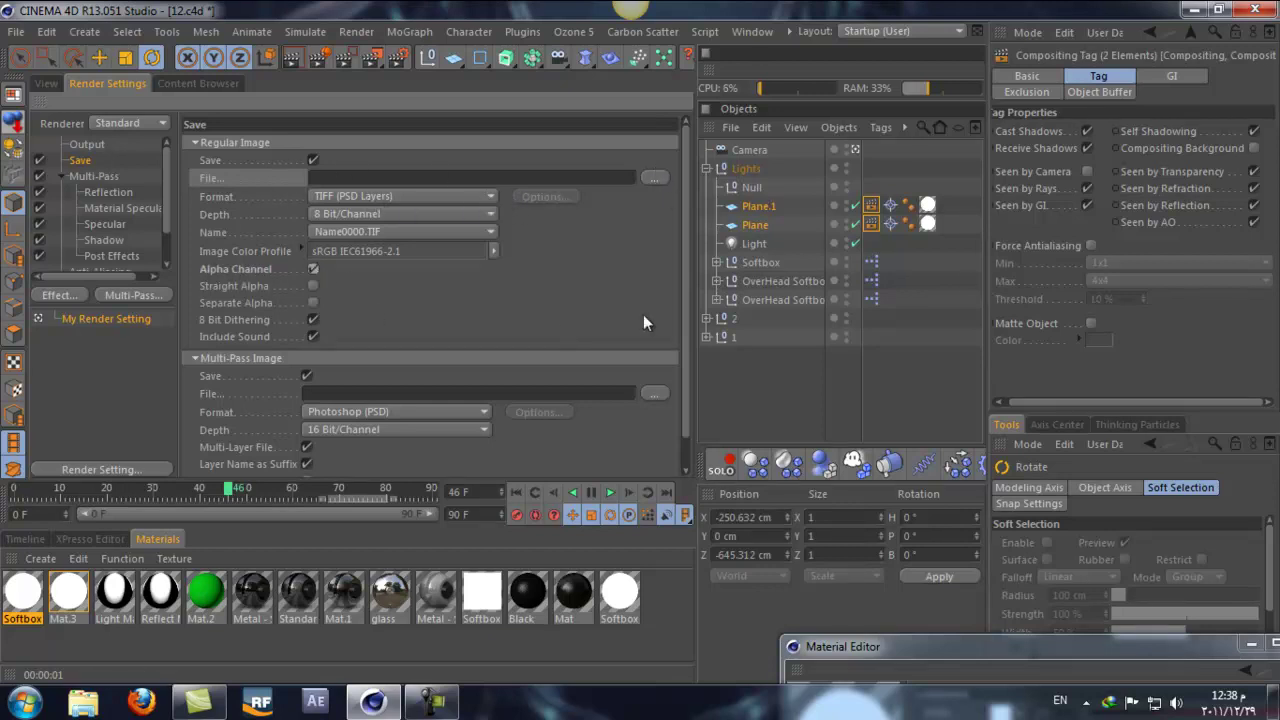
scroll(681, 239, down, 1)
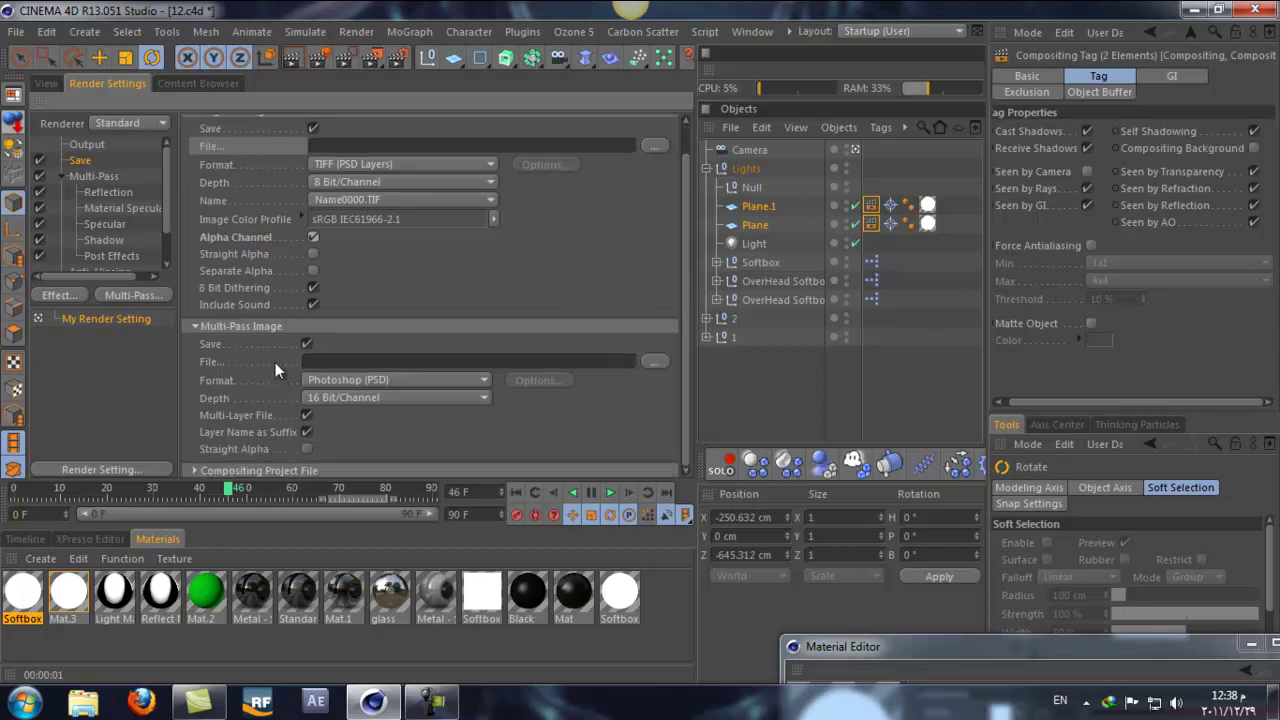
- Set the render's anti-aliasing to Best with a 2x2 minimum level and render a preview of the view
click(662, 361)
scroll(300, 200, up, 2)
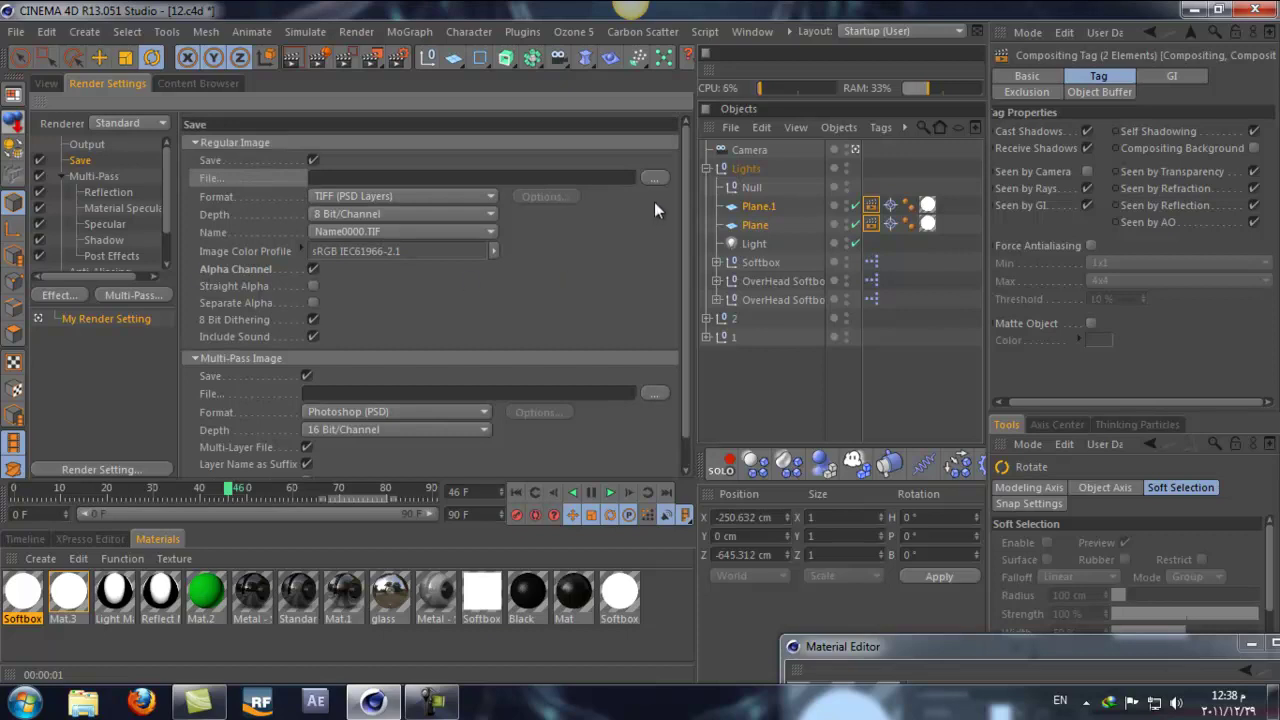
scroll(110, 246, down, 2)
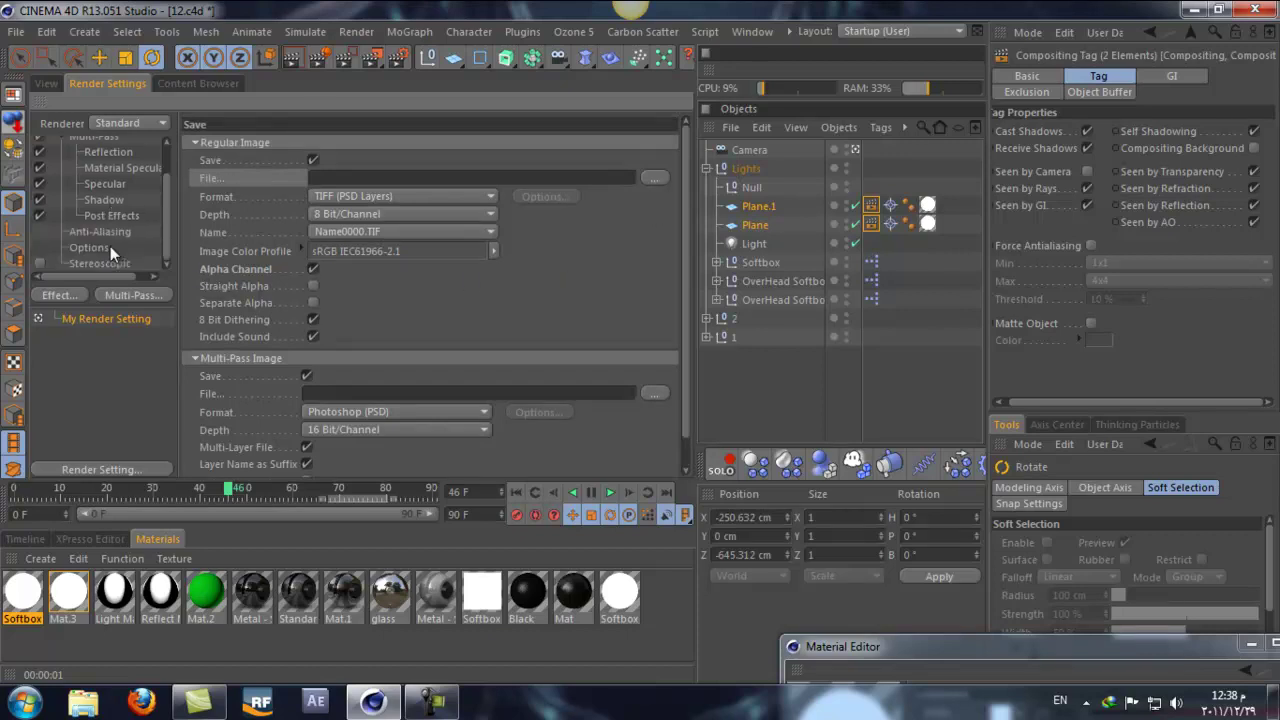
click(73, 232)
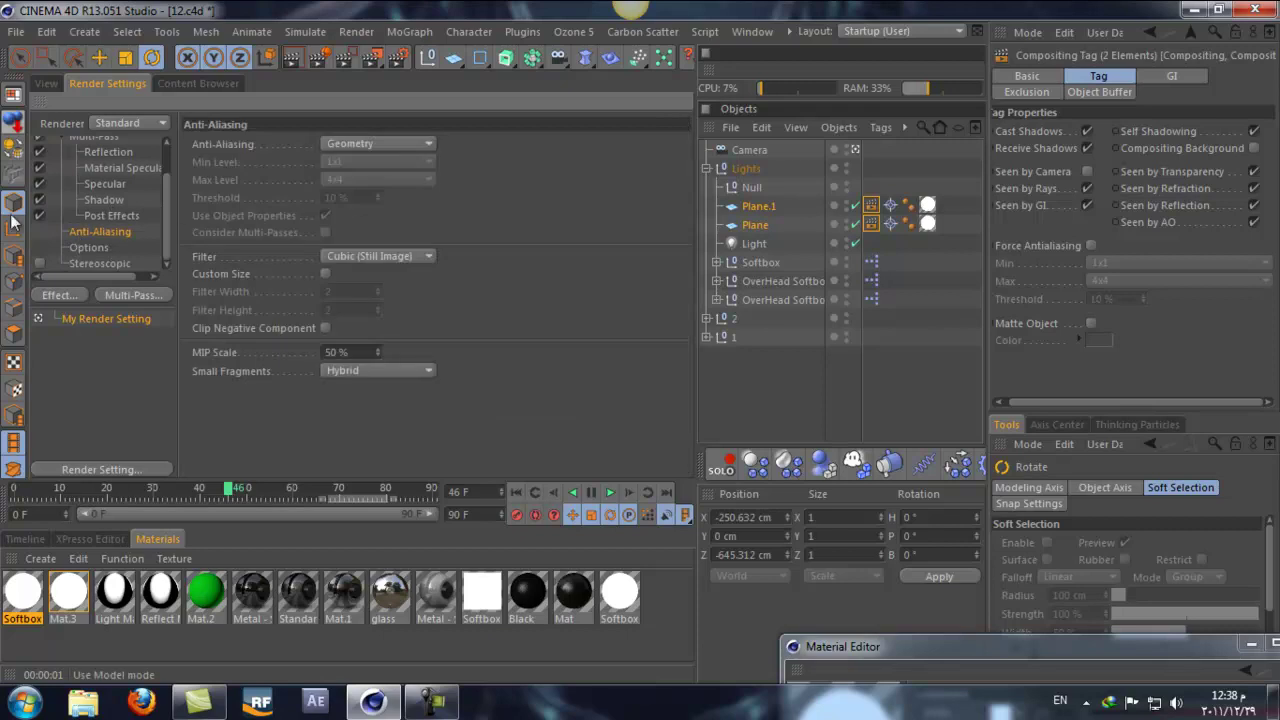
click(55, 83)
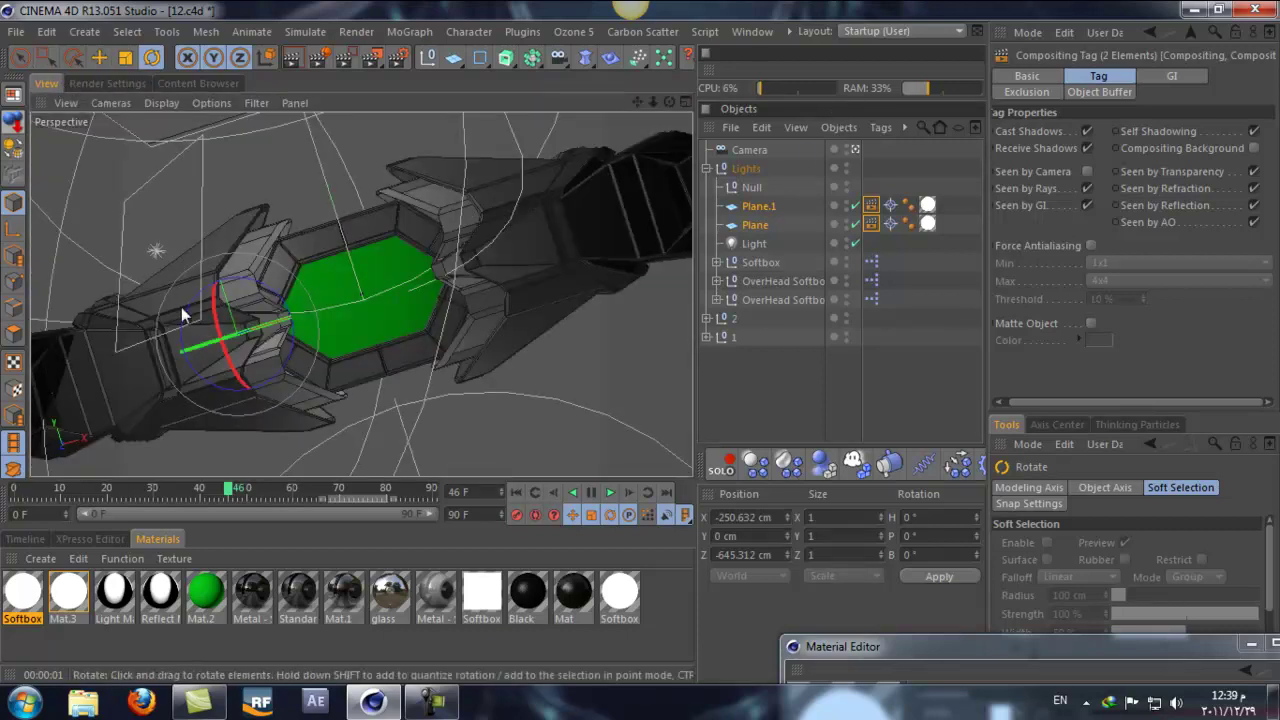
click(84, 83)
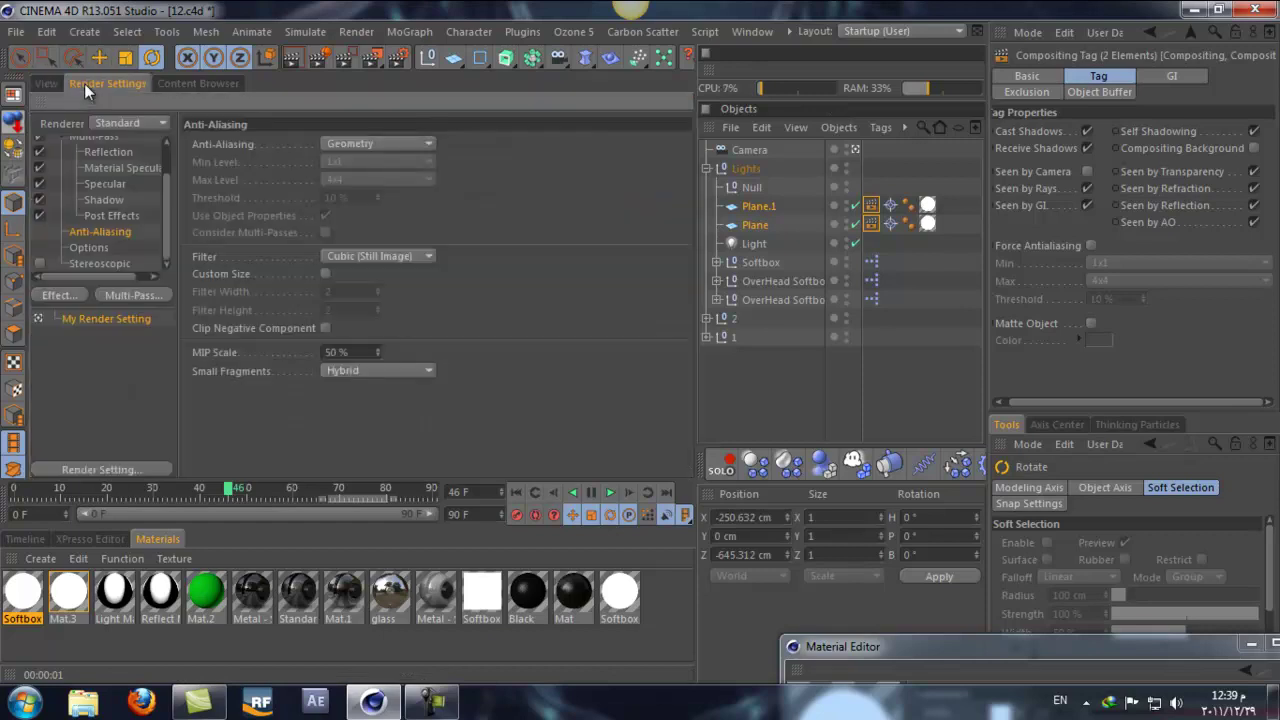
click(367, 146)
click(368, 139)
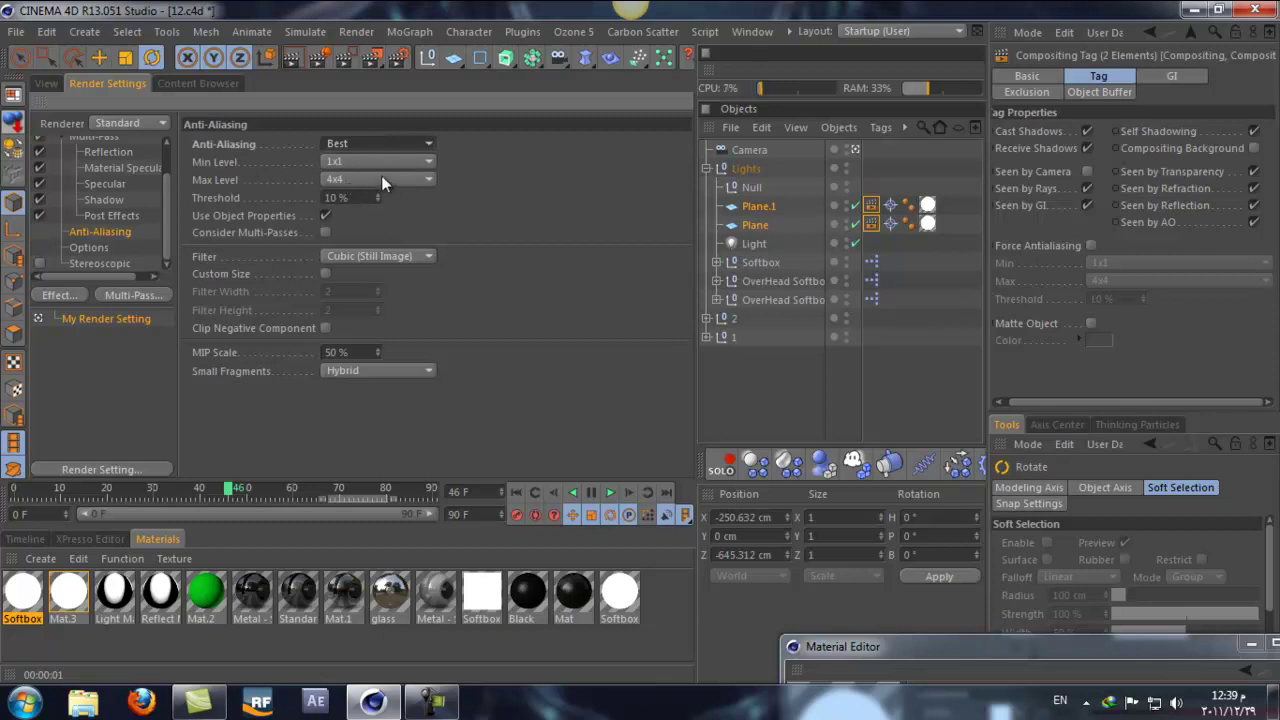
click(380, 162)
click(350, 195)
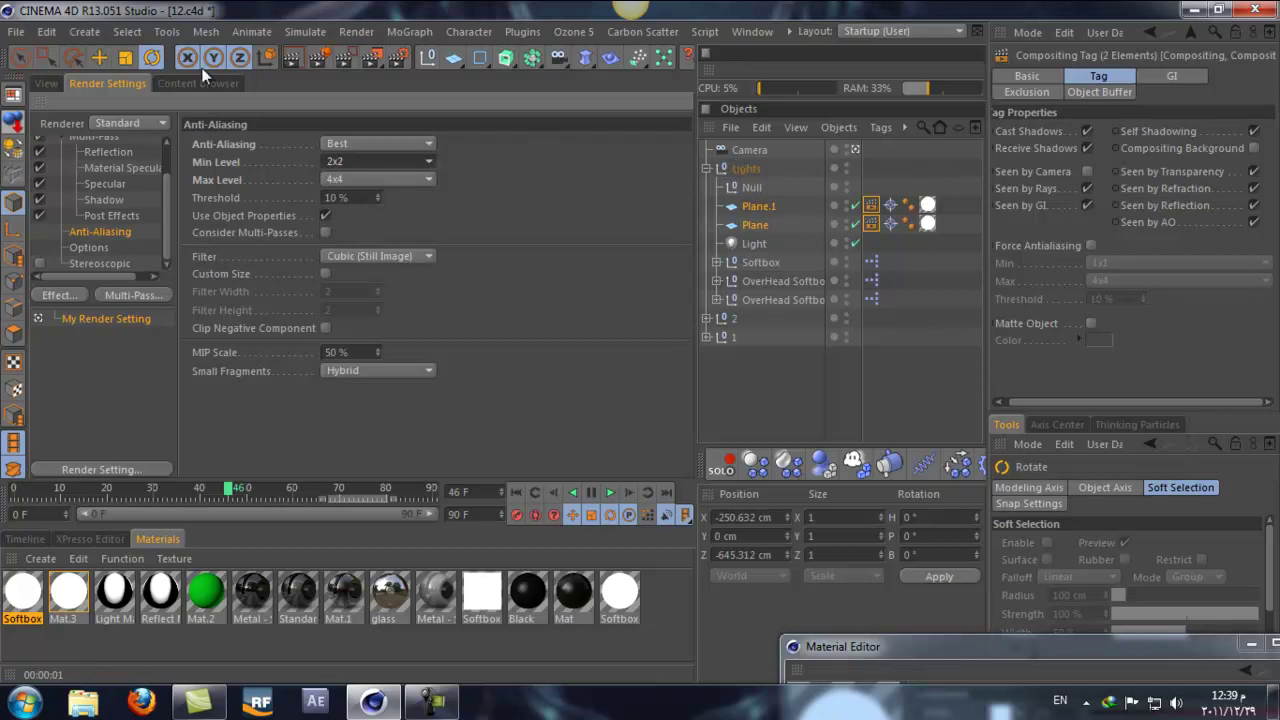
click(305, 52)
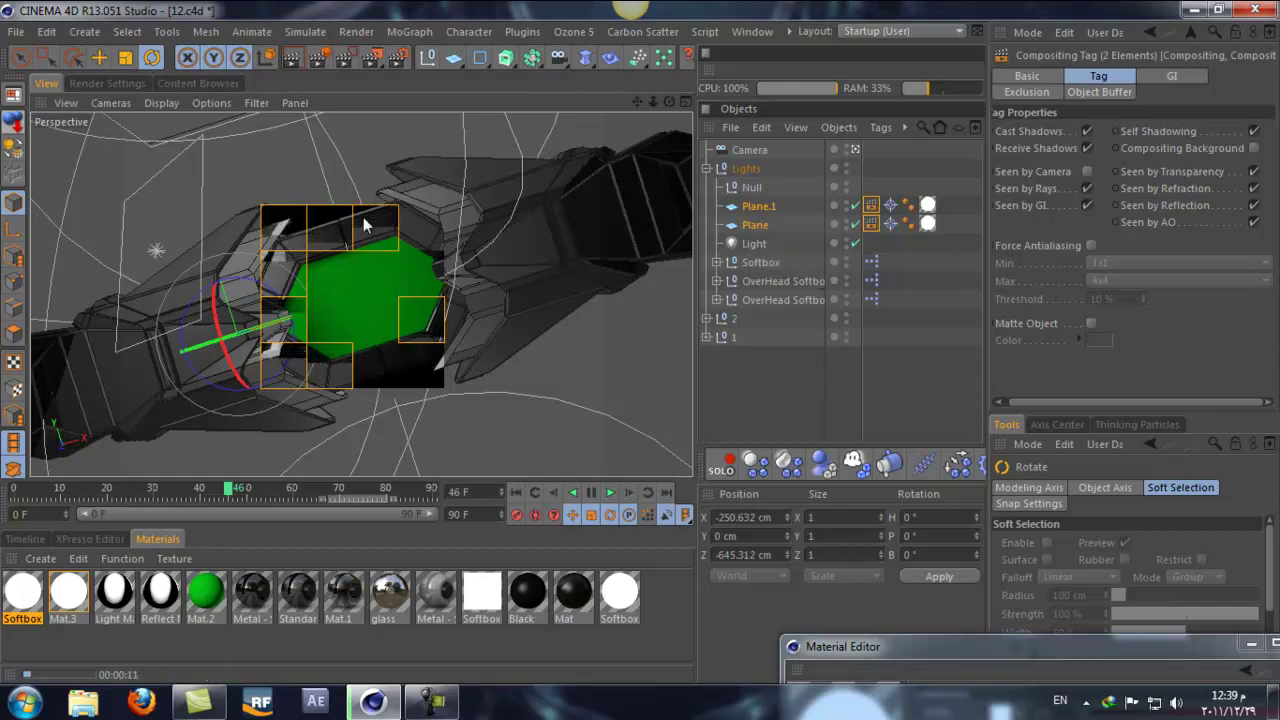
- Set the shadow type of the last OverHead Softbox in the Lights group to None
click(780, 299)
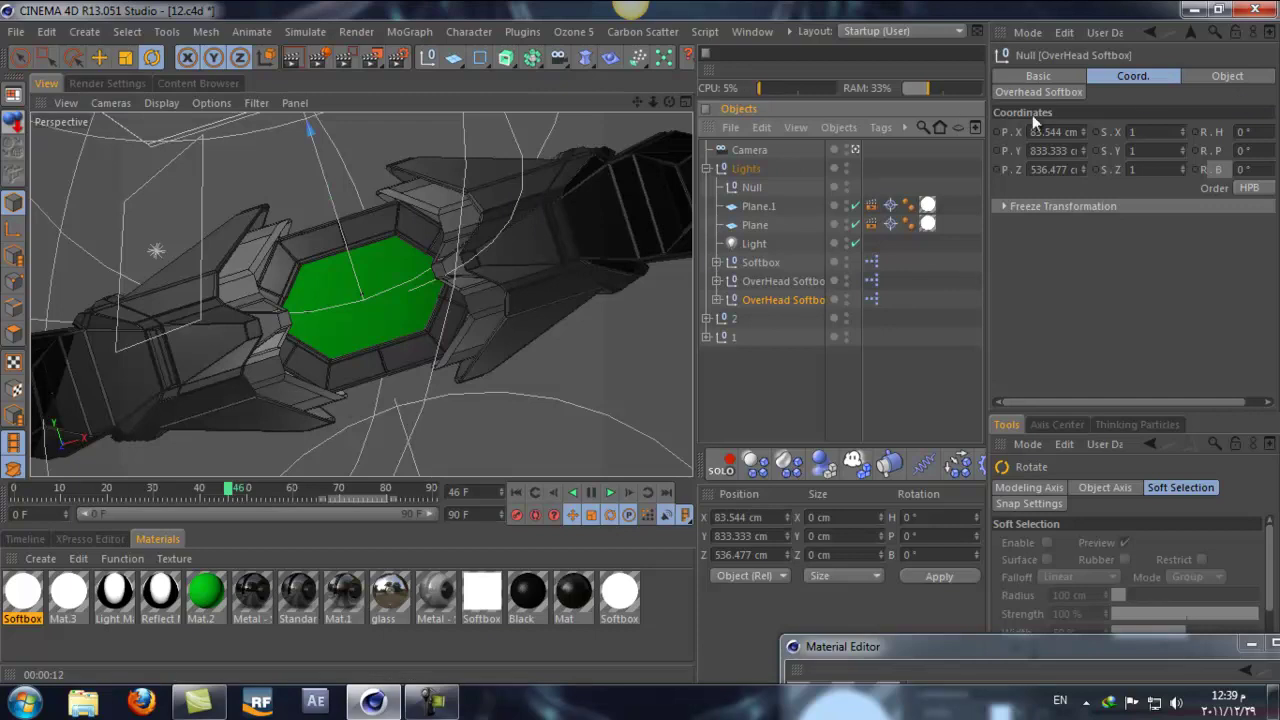
click(1032, 92)
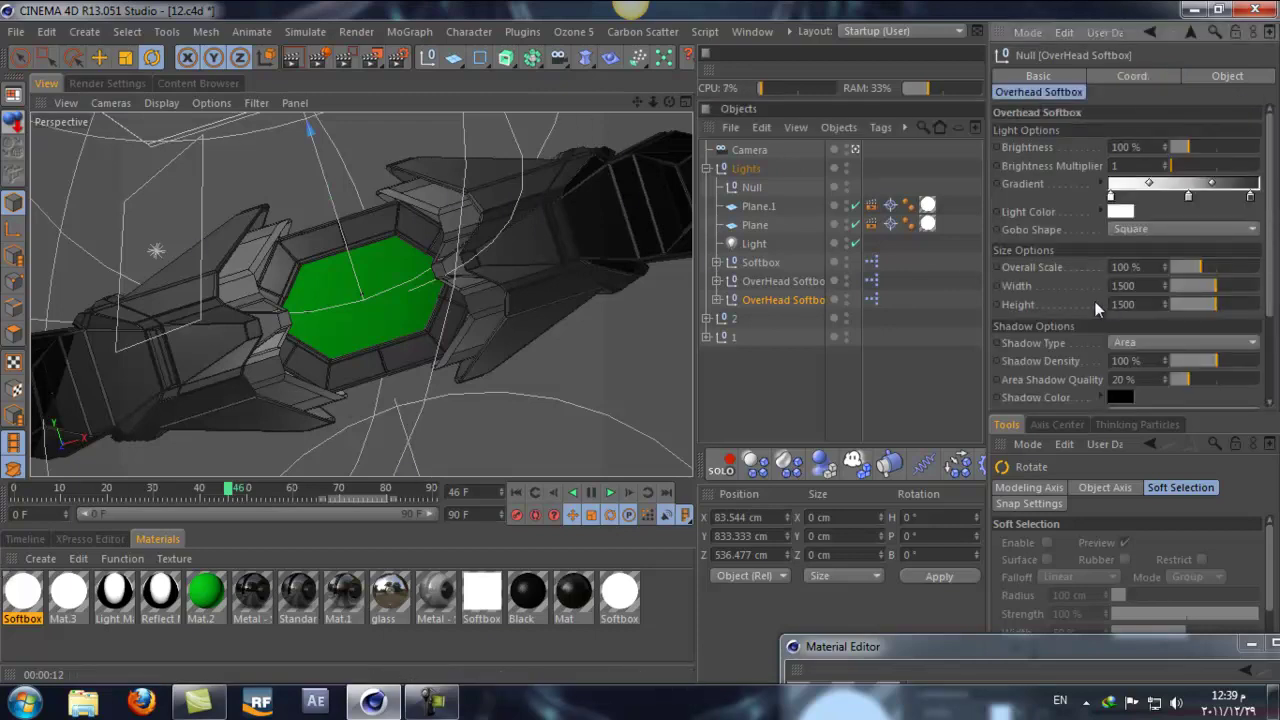
scroll(1050, 301, down, 3)
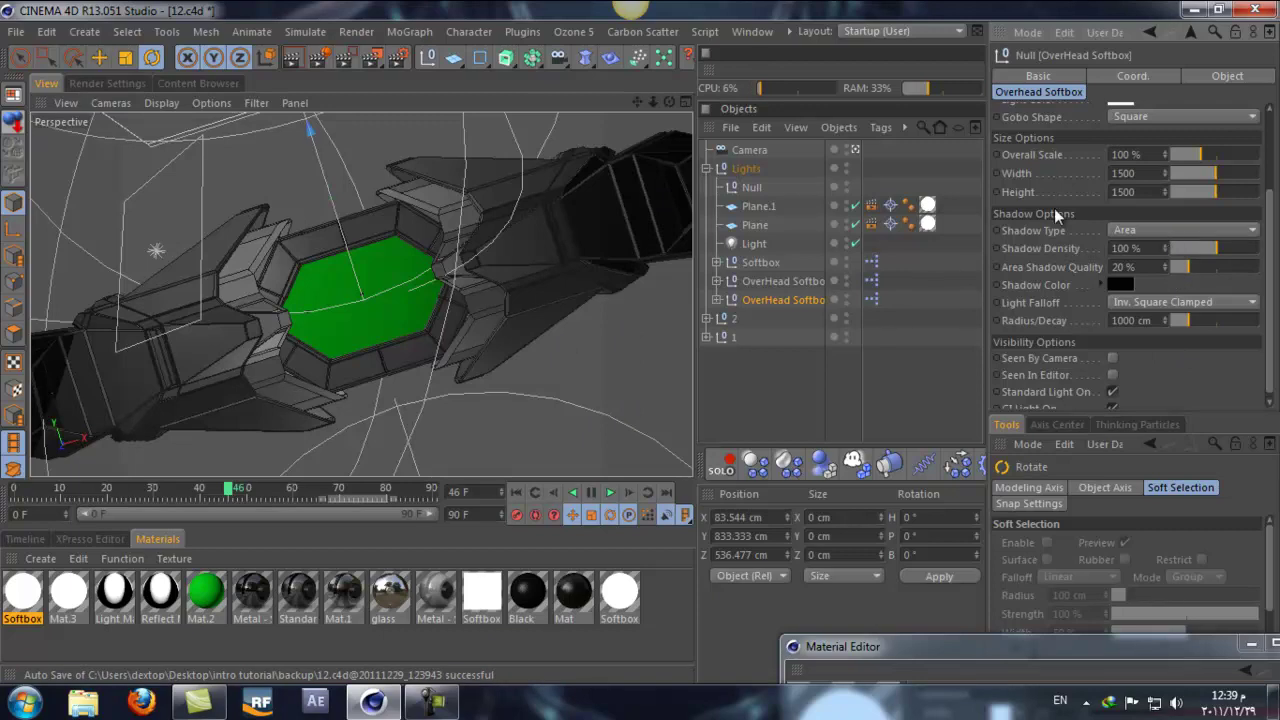
click(1172, 232)
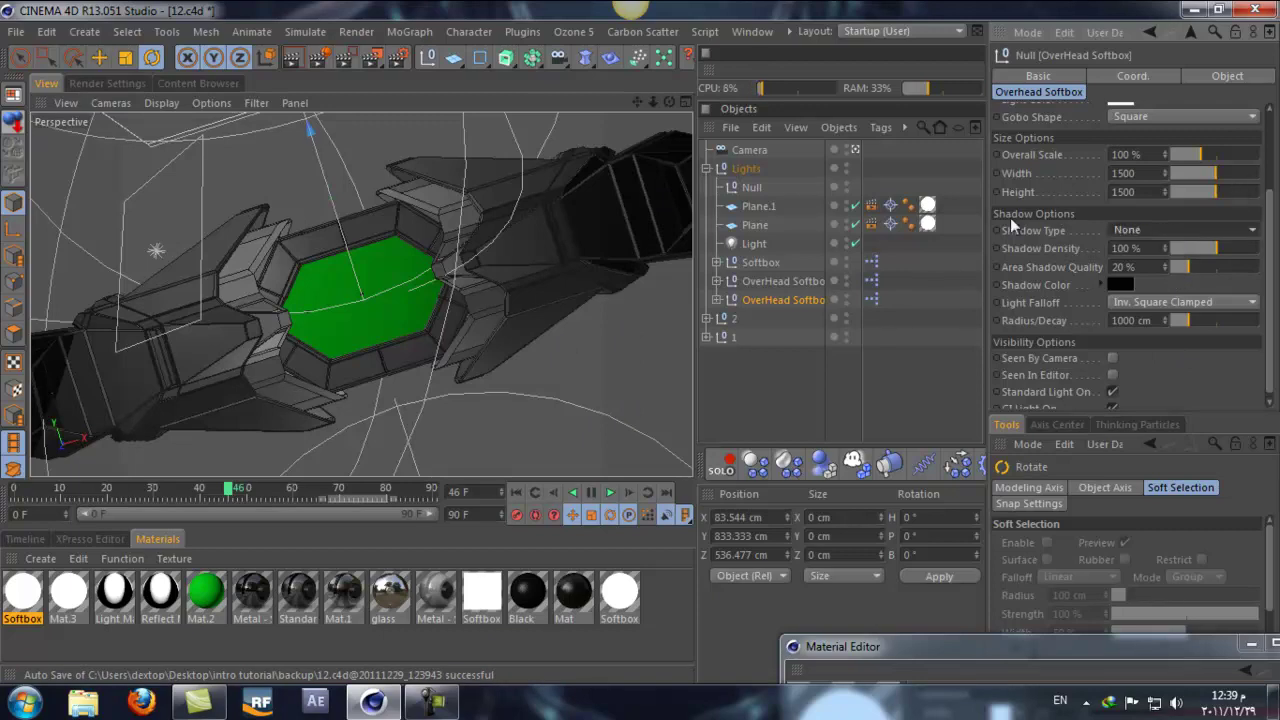
- Set the Softbox light's shadow type to None and check the omni light's shadow setting
click(785, 282)
click(761, 262)
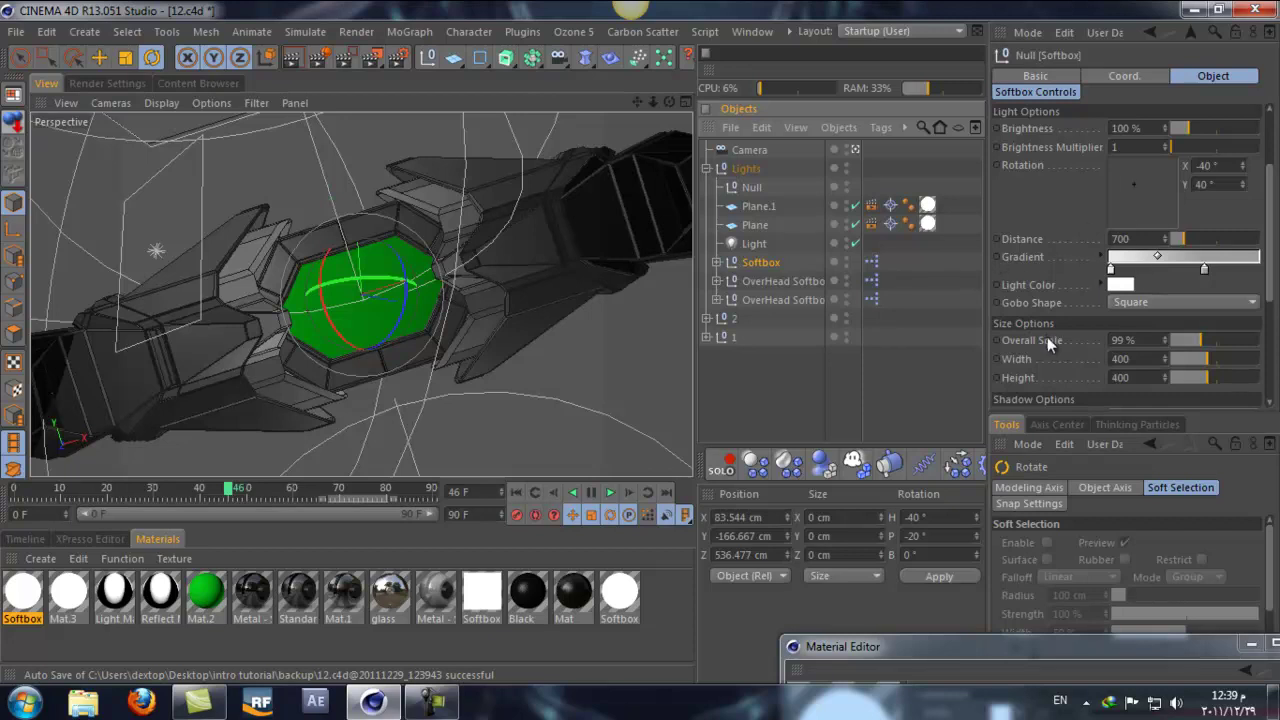
scroll(1048, 338, down, 5)
click(1140, 206)
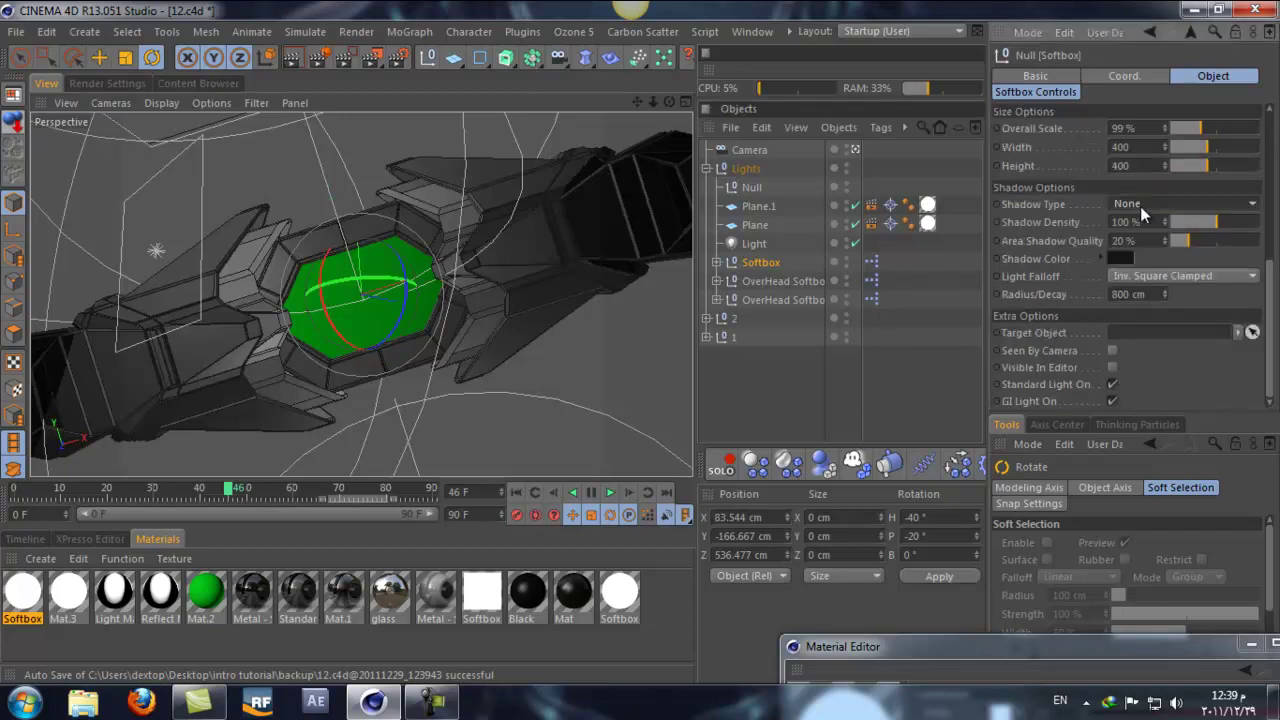
click(755, 245)
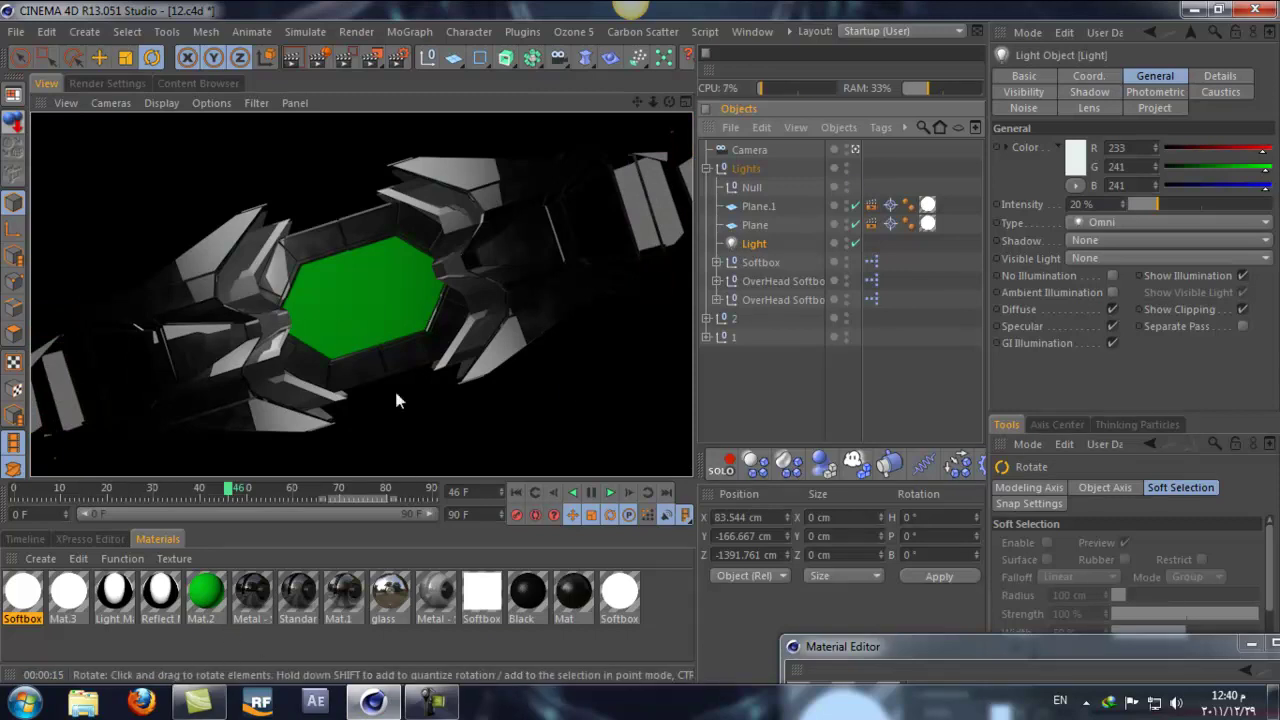
- Examine the Reflection channel of the Standard Steel material and close its editor
click(300, 612)
click(988, 647)
mouse_move(781, 600)
mouse_down()
mouse_move(757, 566)
mouse_move(774, 222)
mouse_up()
click(737, 485)
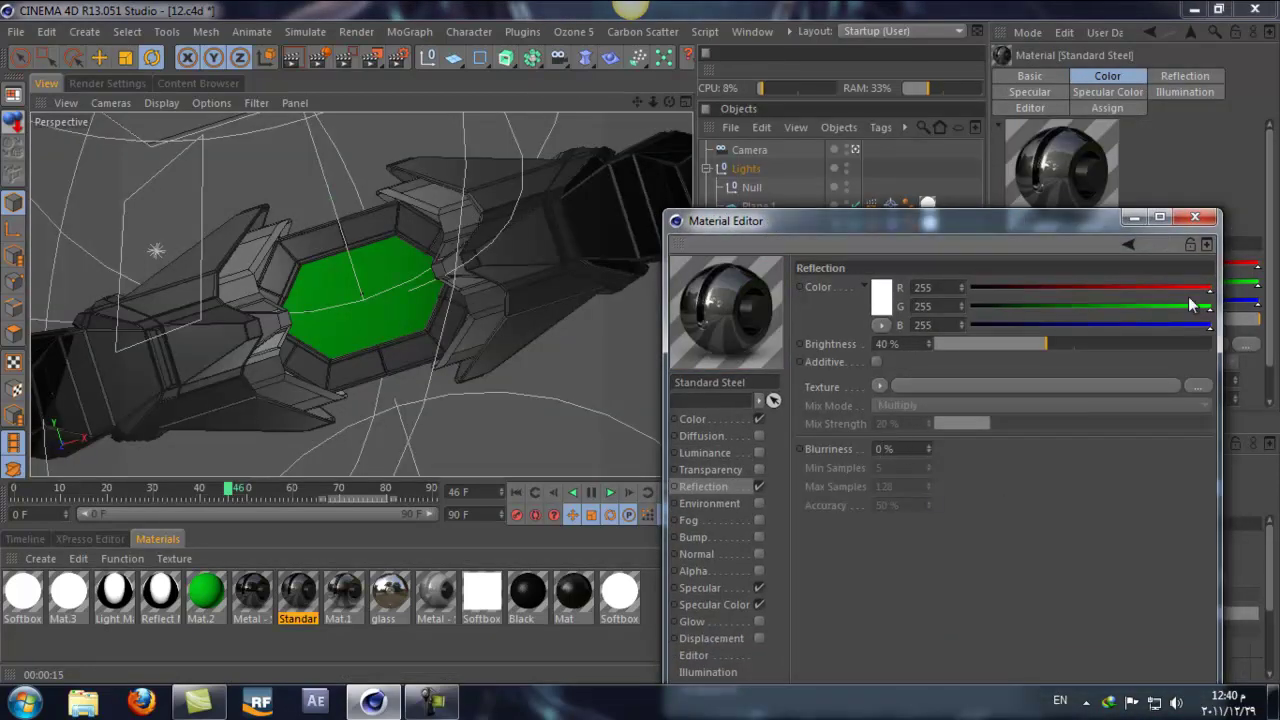
click(1195, 217)
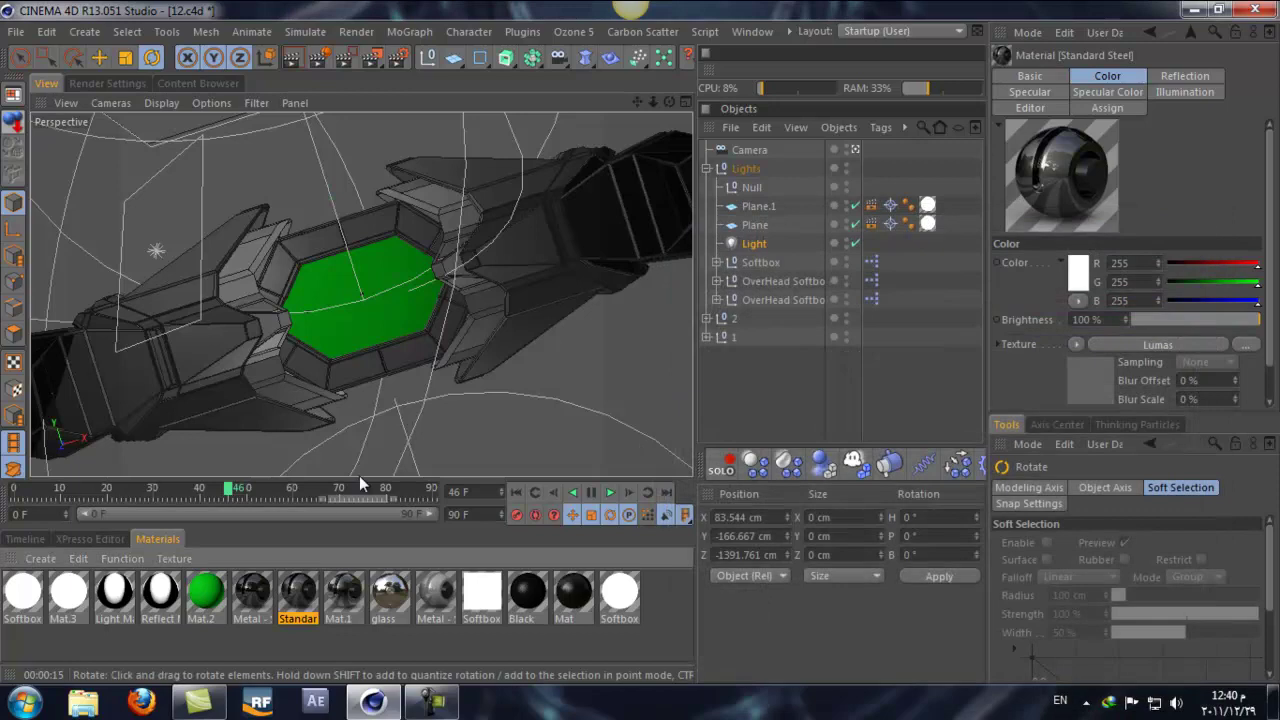
double_click(297, 595)
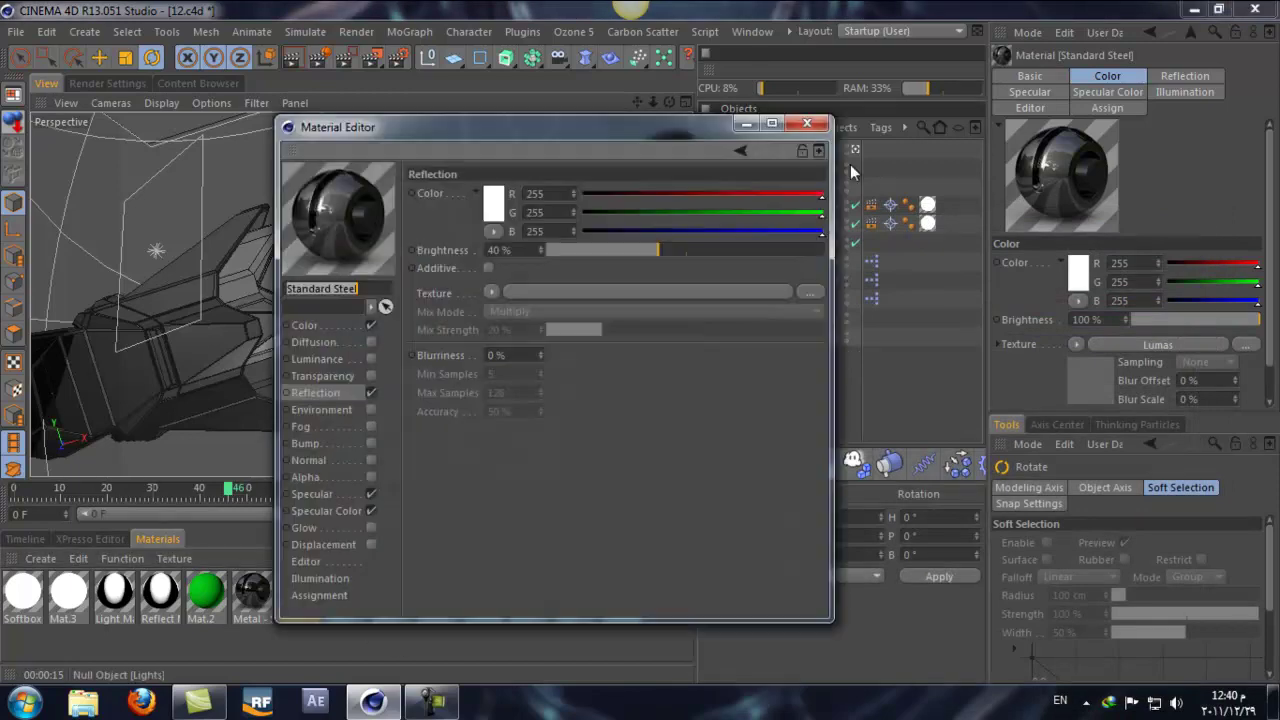
click(842, 128)
click(807, 123)
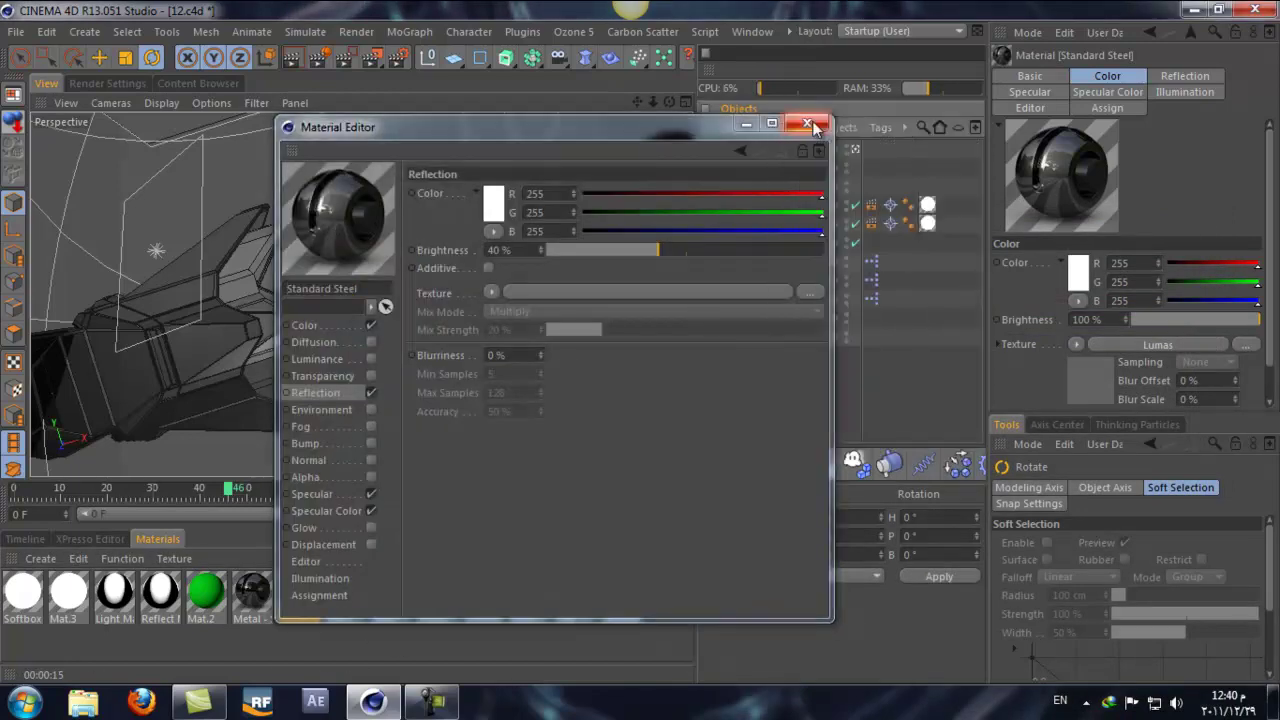
click(807, 123)
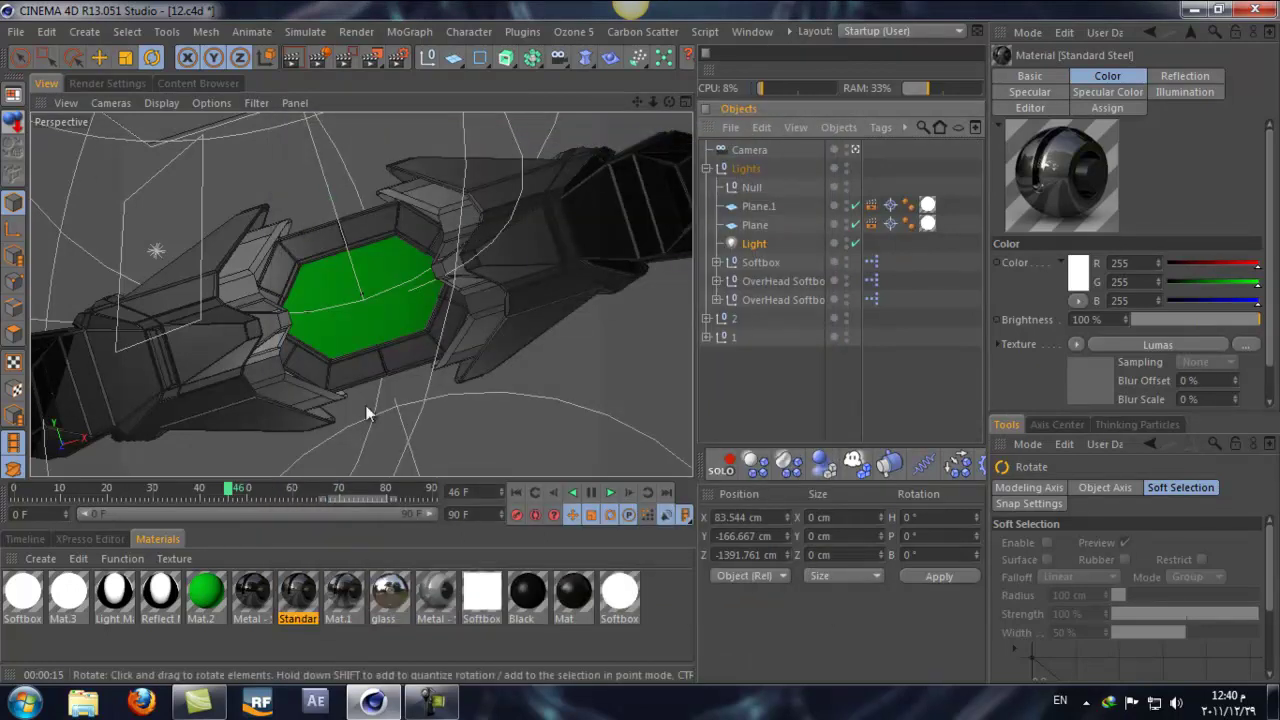
- Set the animation's end to frame 200 and stretch the preview range across the timeline
click(458, 514)
text(200)
key(Return)
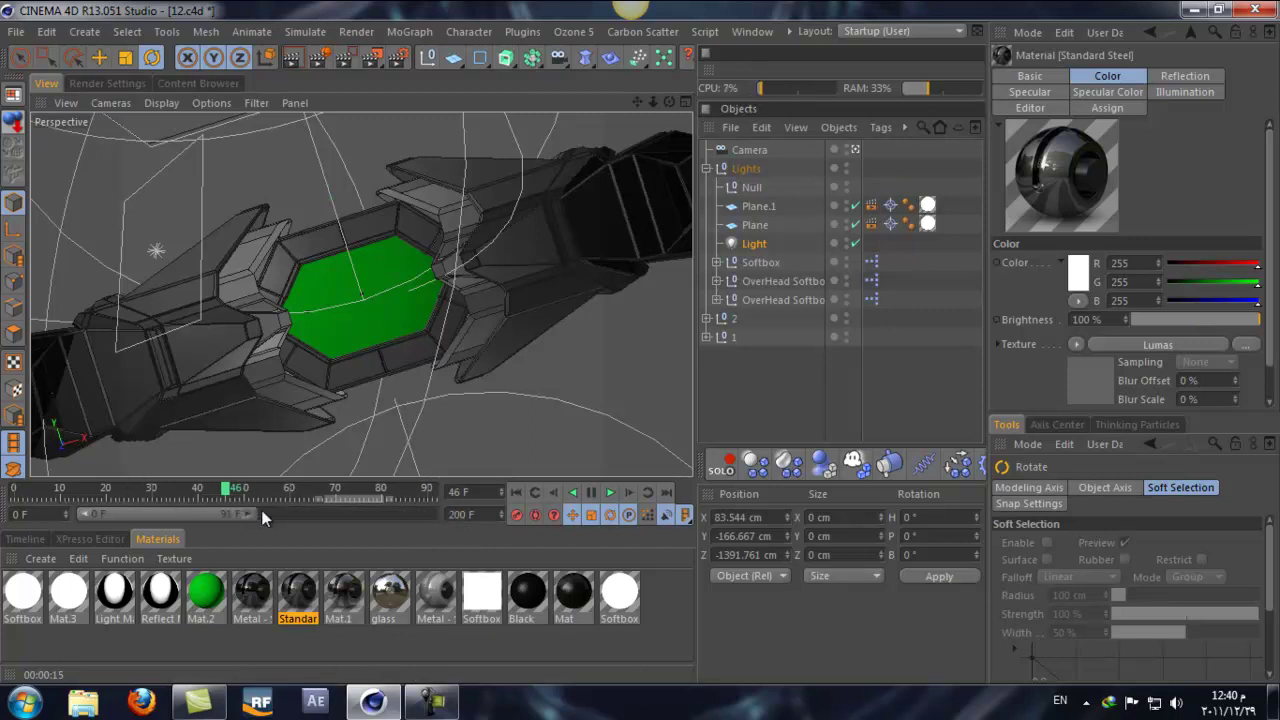
drag(251, 509, 441, 513)
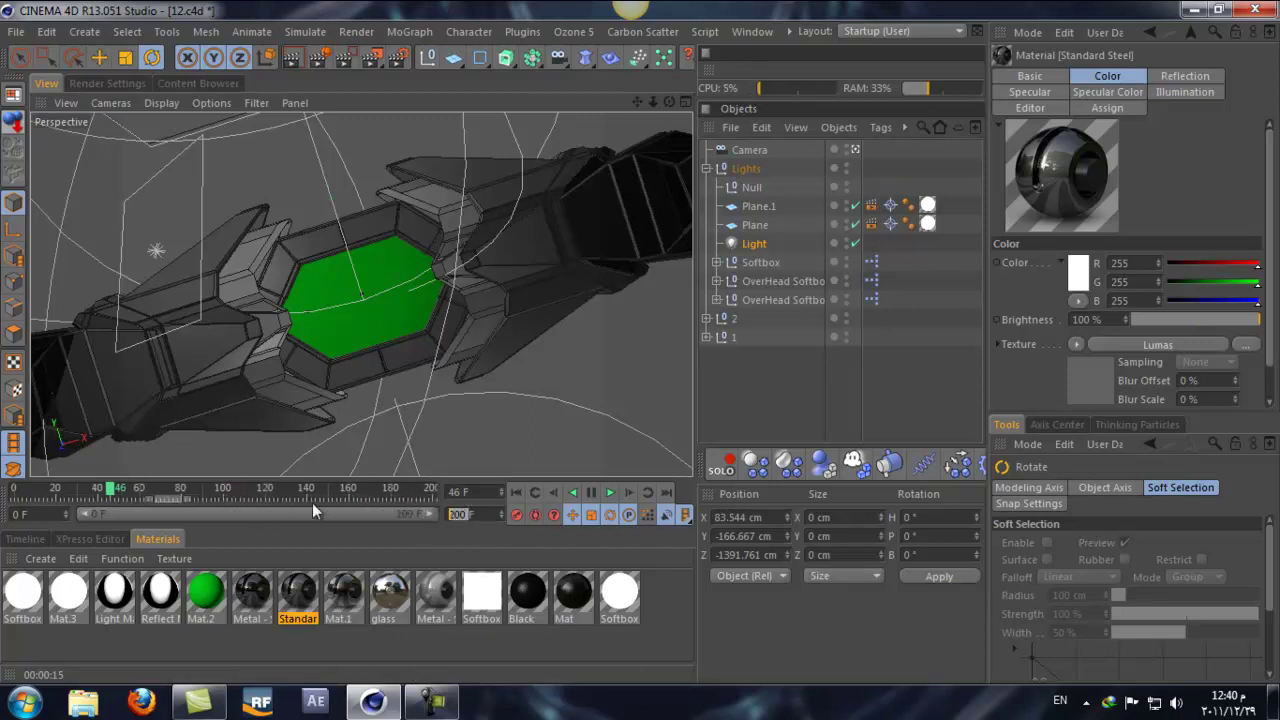
- Set the animation's end to frame 100 and go to its last frame
text(100)
key(Return)
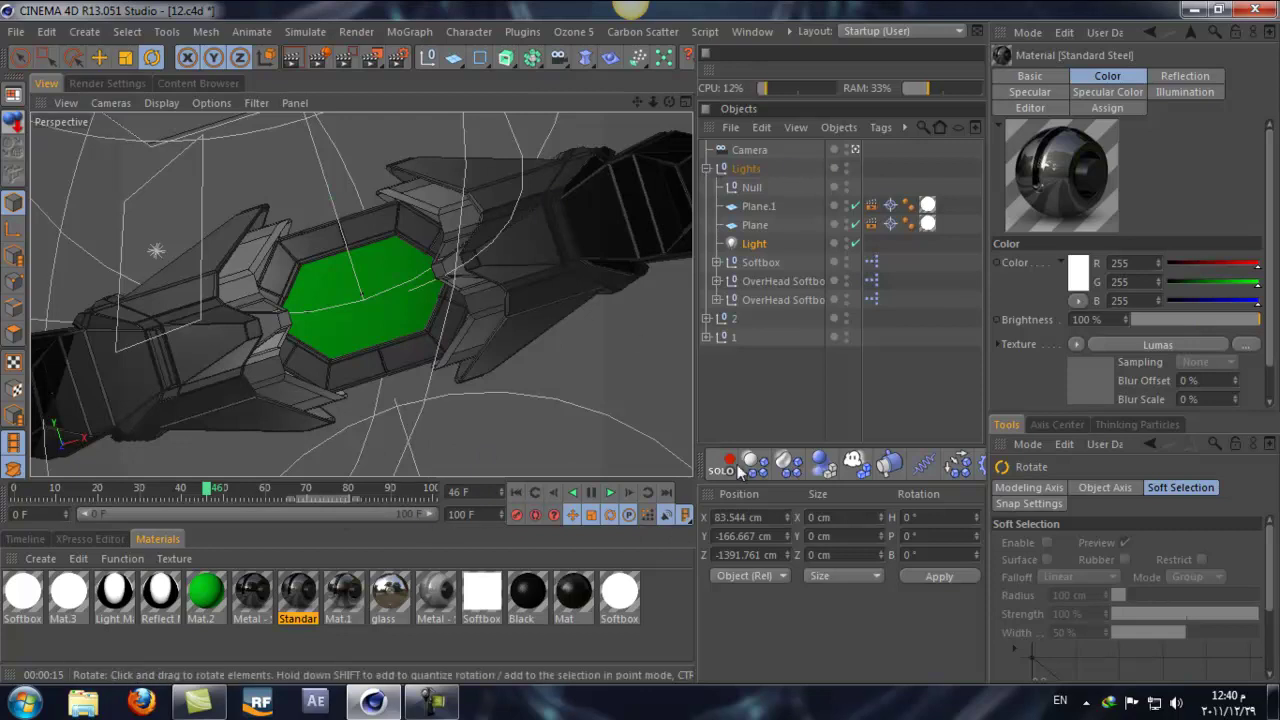
click(666, 492)
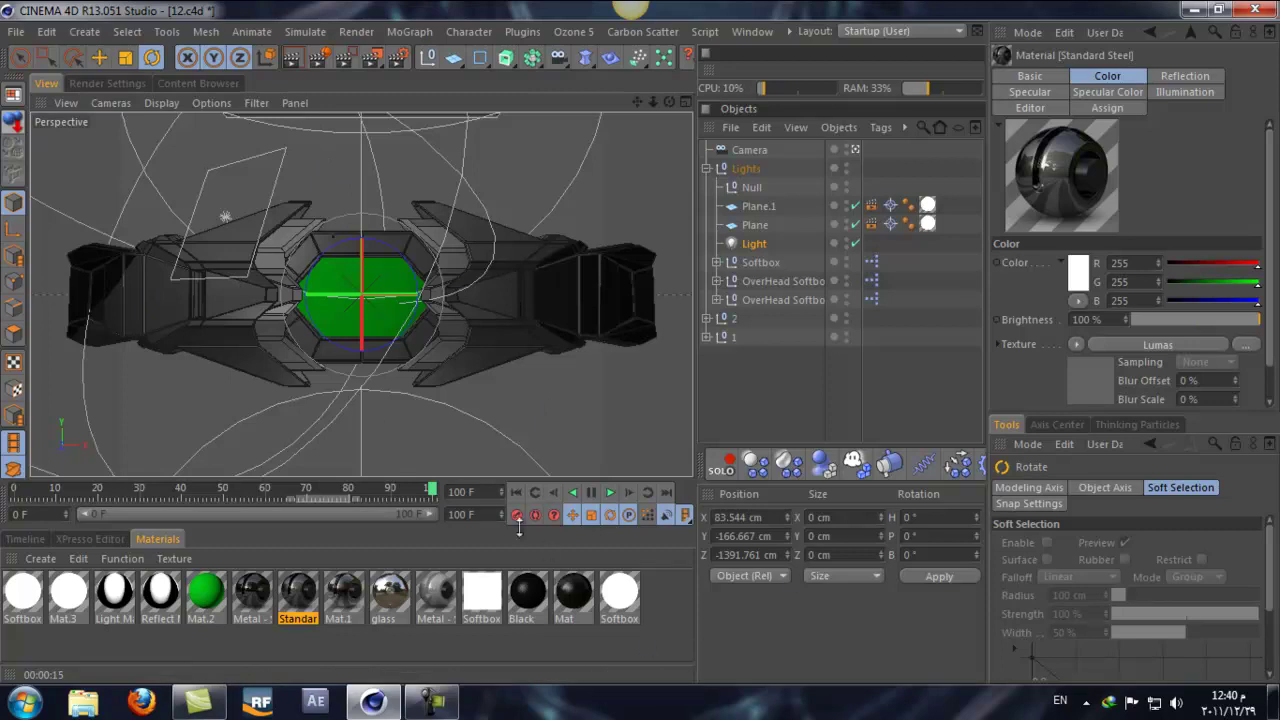
- Extend the animation and its preview range to 200 frames and move the current time to frame 140
click(463, 514)
text(200)
key(Return)
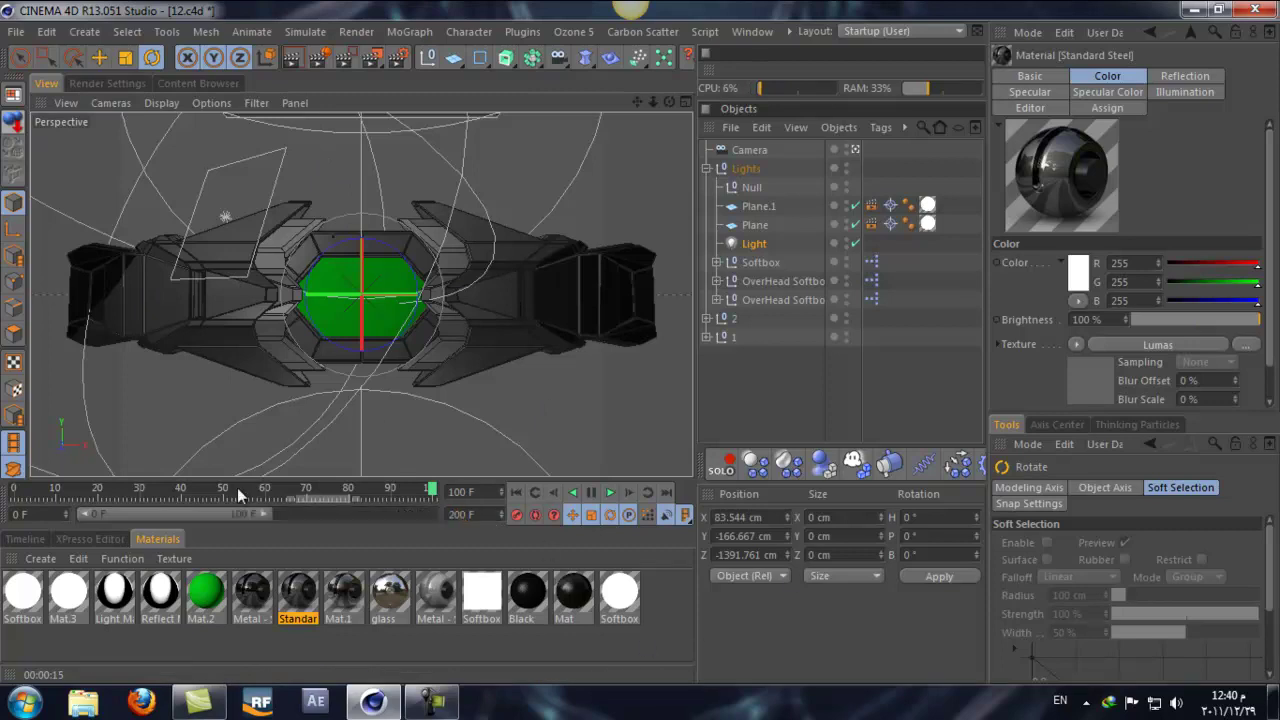
drag(267, 521, 508, 540)
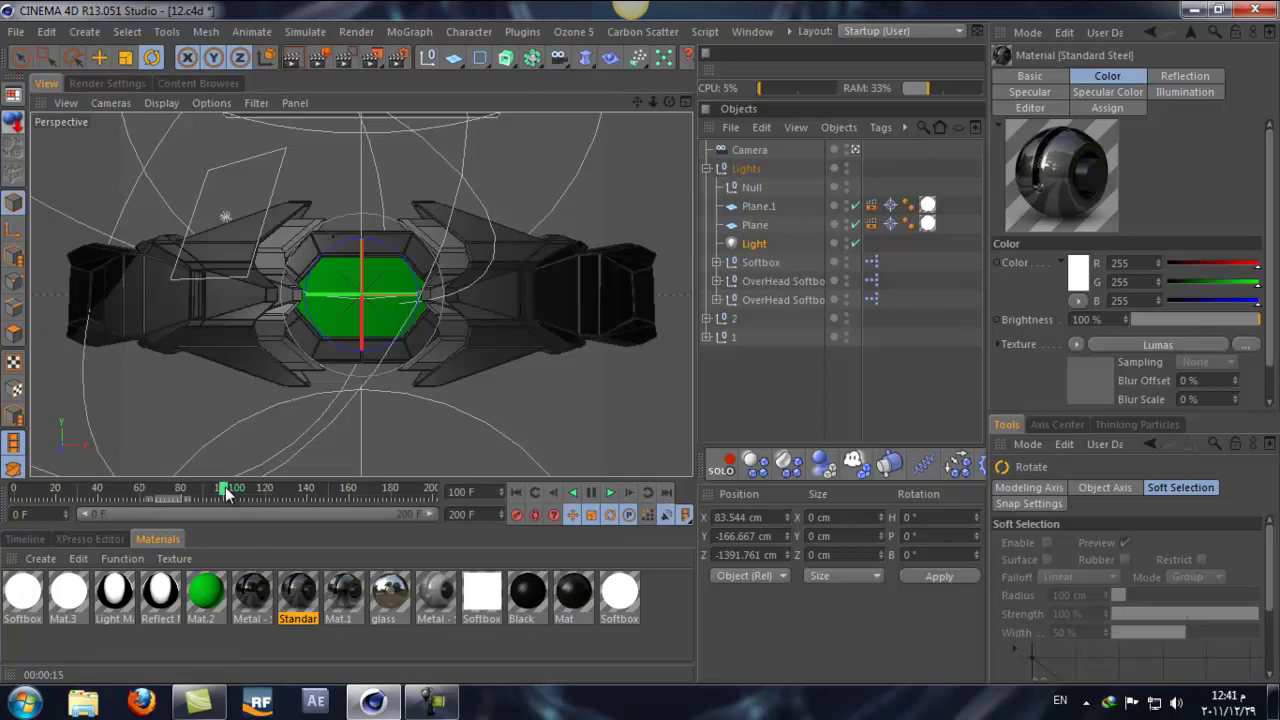
drag(226, 491, 307, 502)
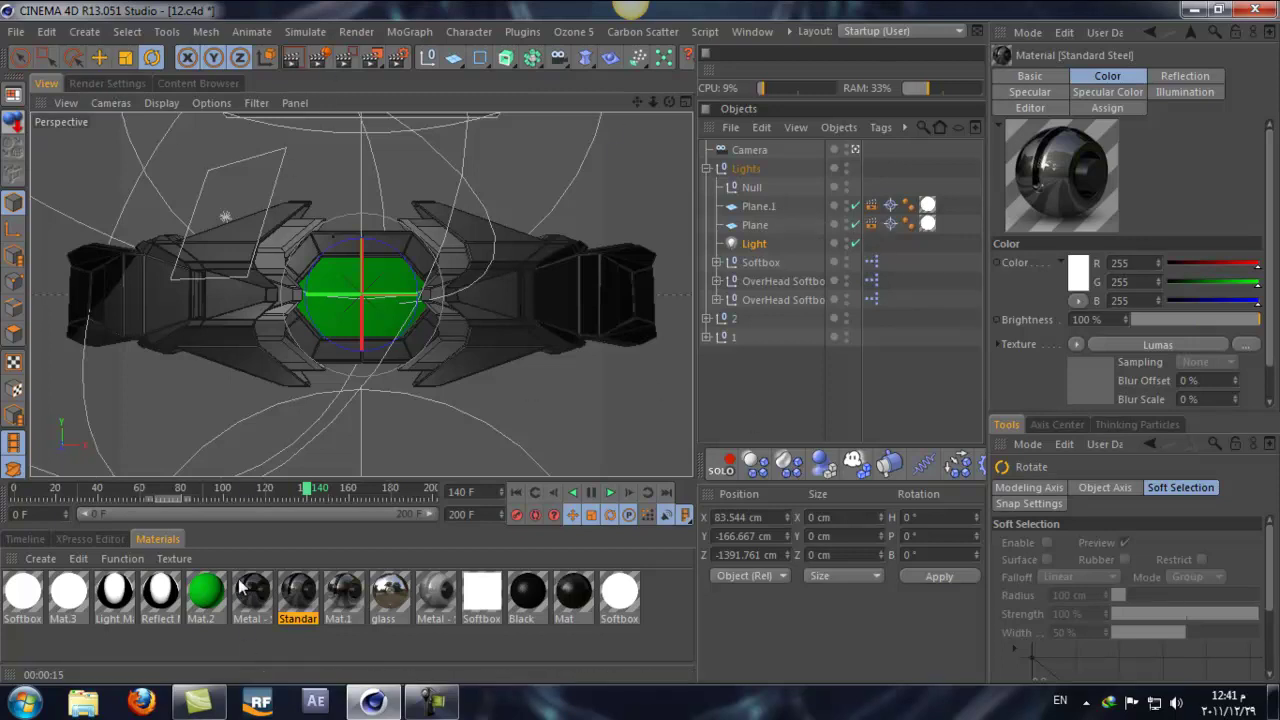
- Darken the Mat.2 material's colour to RGB 0, 161, 13 and close its editor
click(208, 596)
double_click(208, 596)
drag(474, 135, 1012, 119)
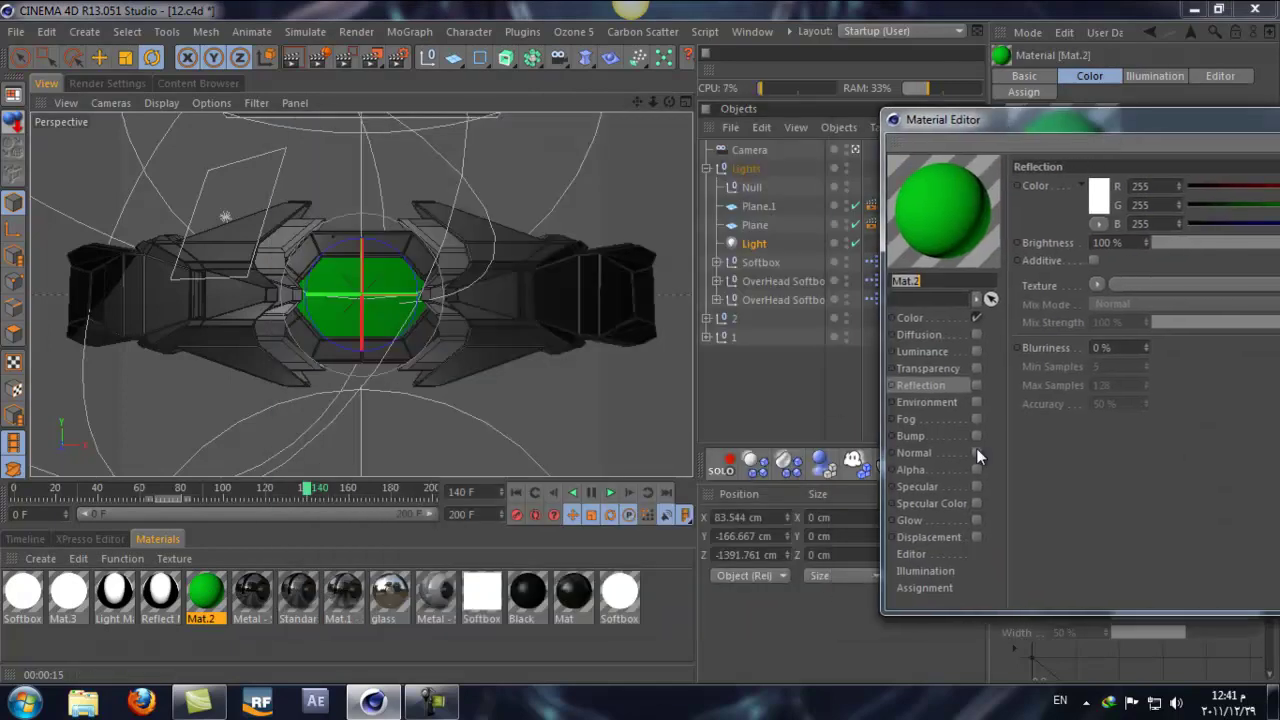
click(912, 317)
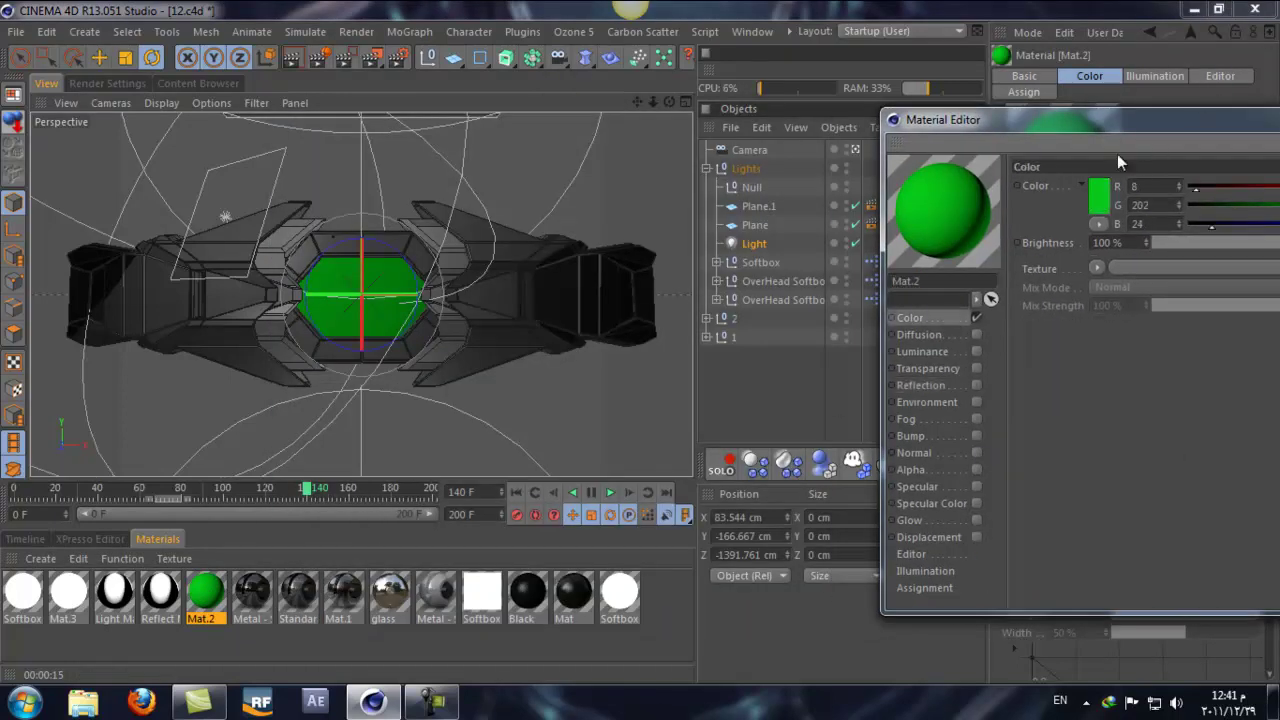
click(1099, 195)
drag(1114, 160, 1125, 199)
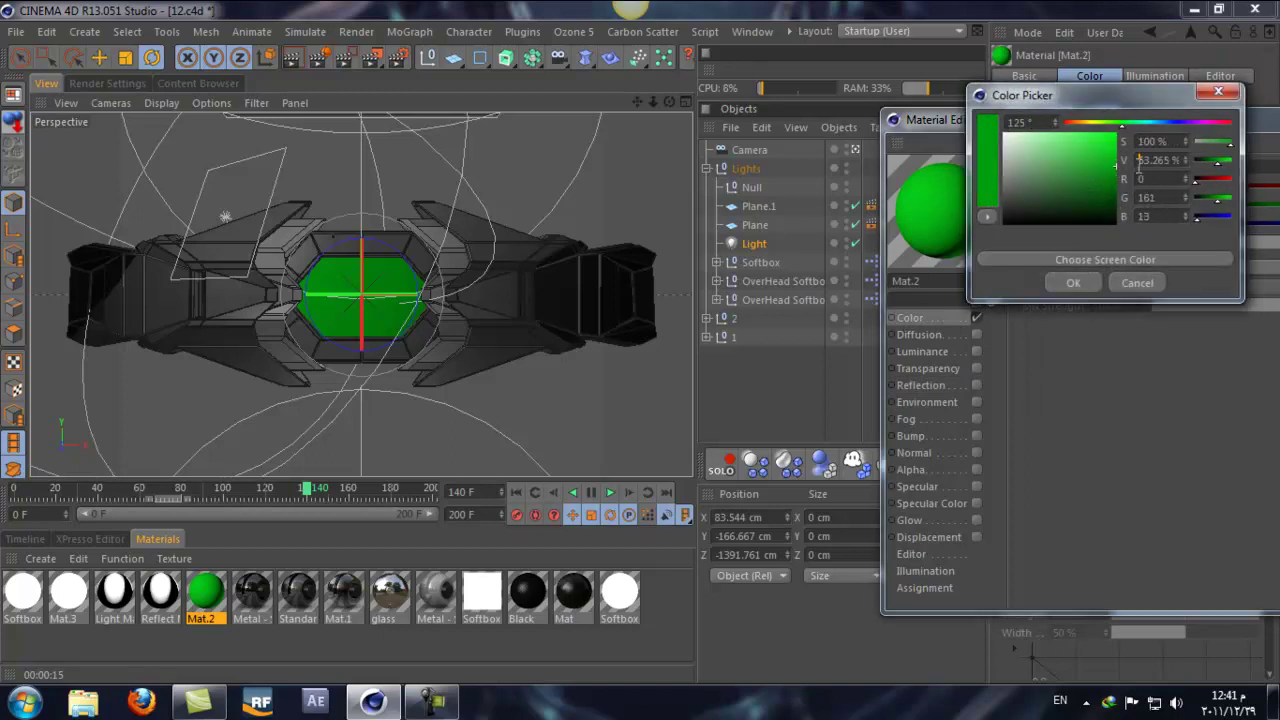
click(1073, 282)
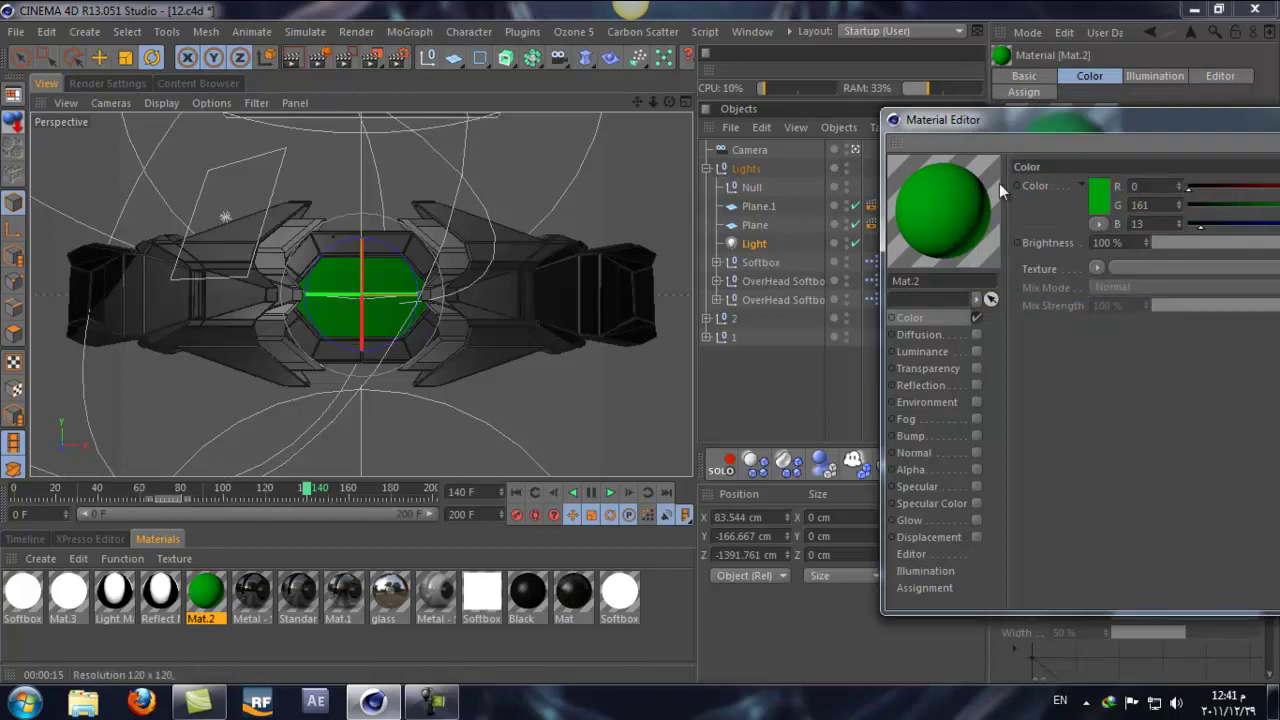
drag(935, 127, 700, 340)
click(1178, 335)
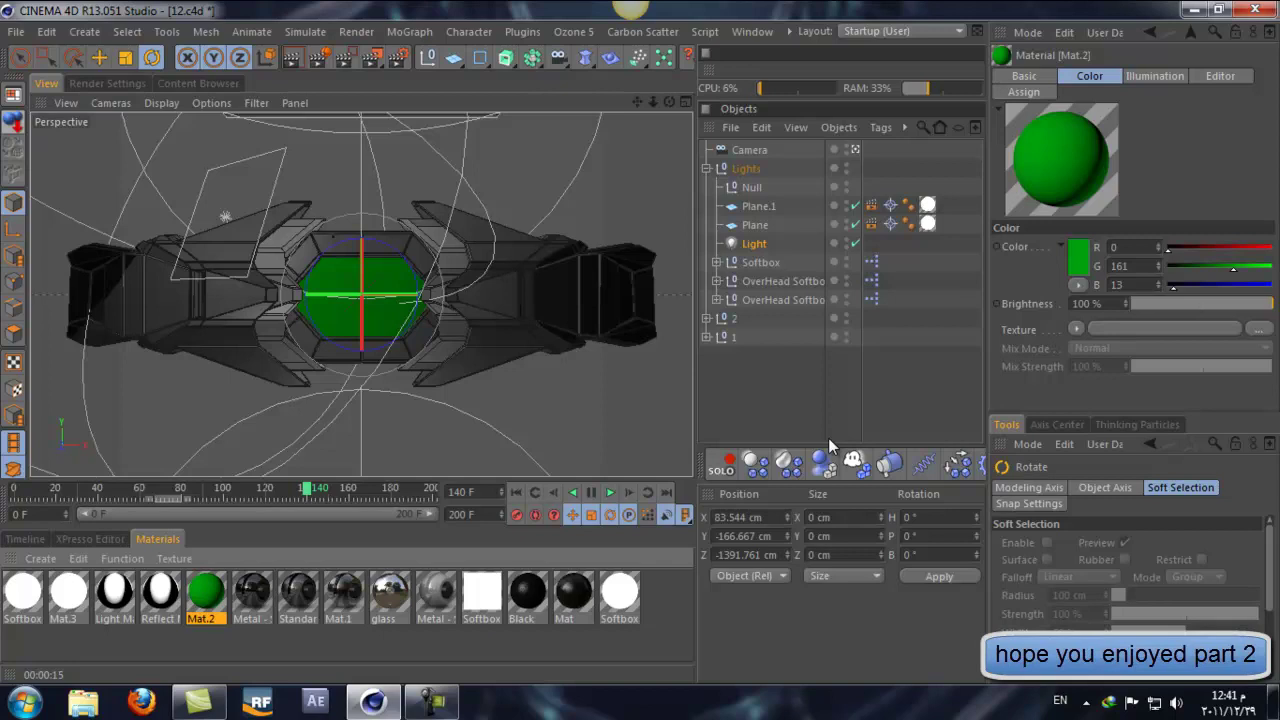
- Collapse the Lights group and look through the objects inside groups 1 and 2
click(707, 168)
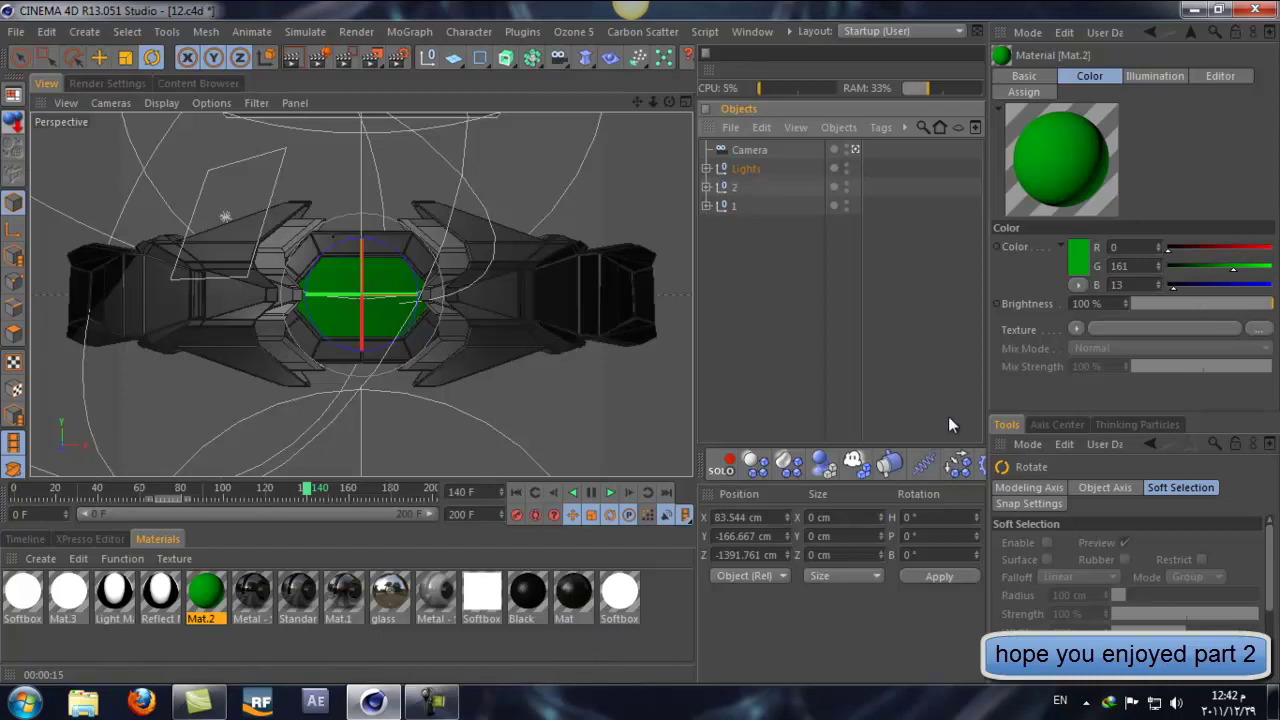
click(722, 218)
click(707, 205)
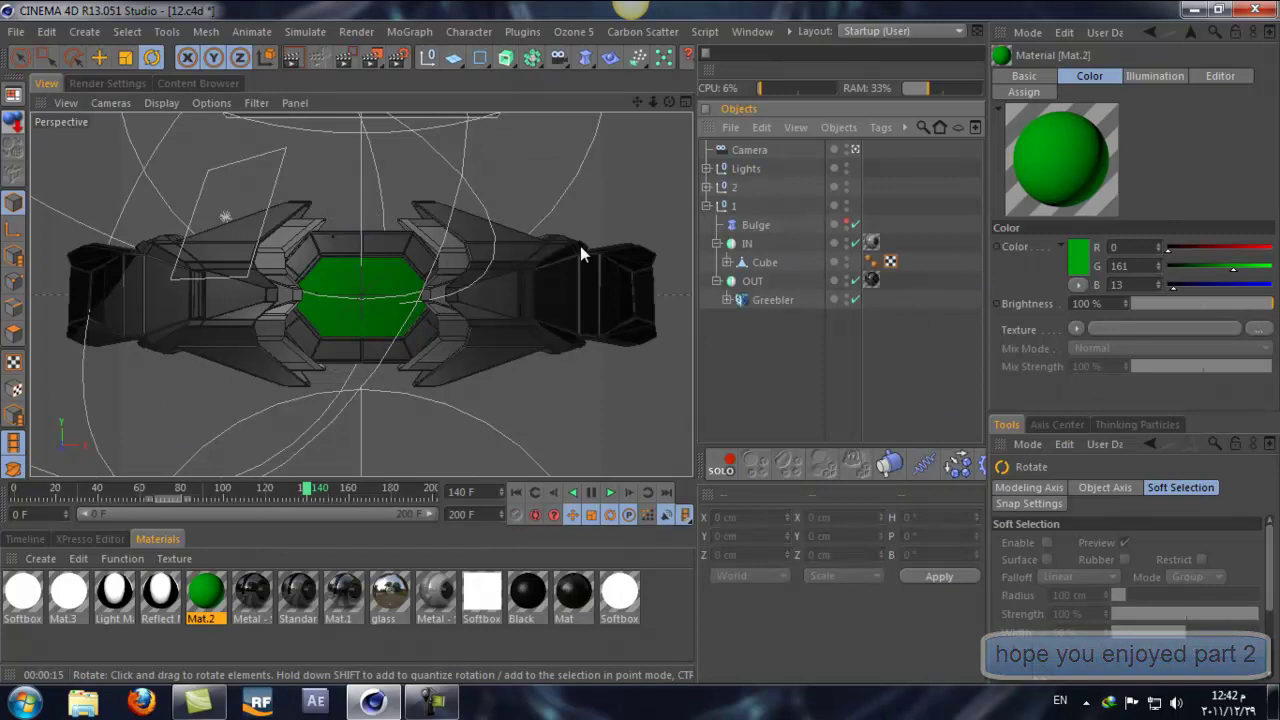
click(706, 205)
click(707, 187)
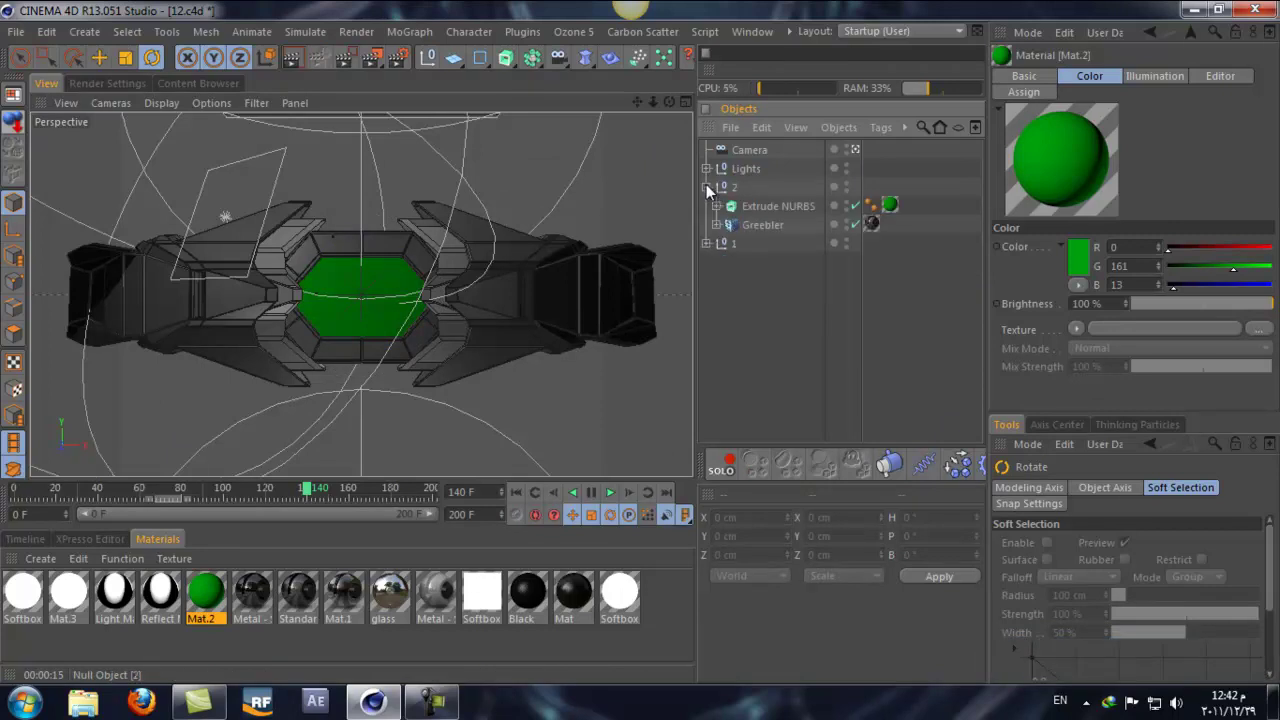
click(707, 187)
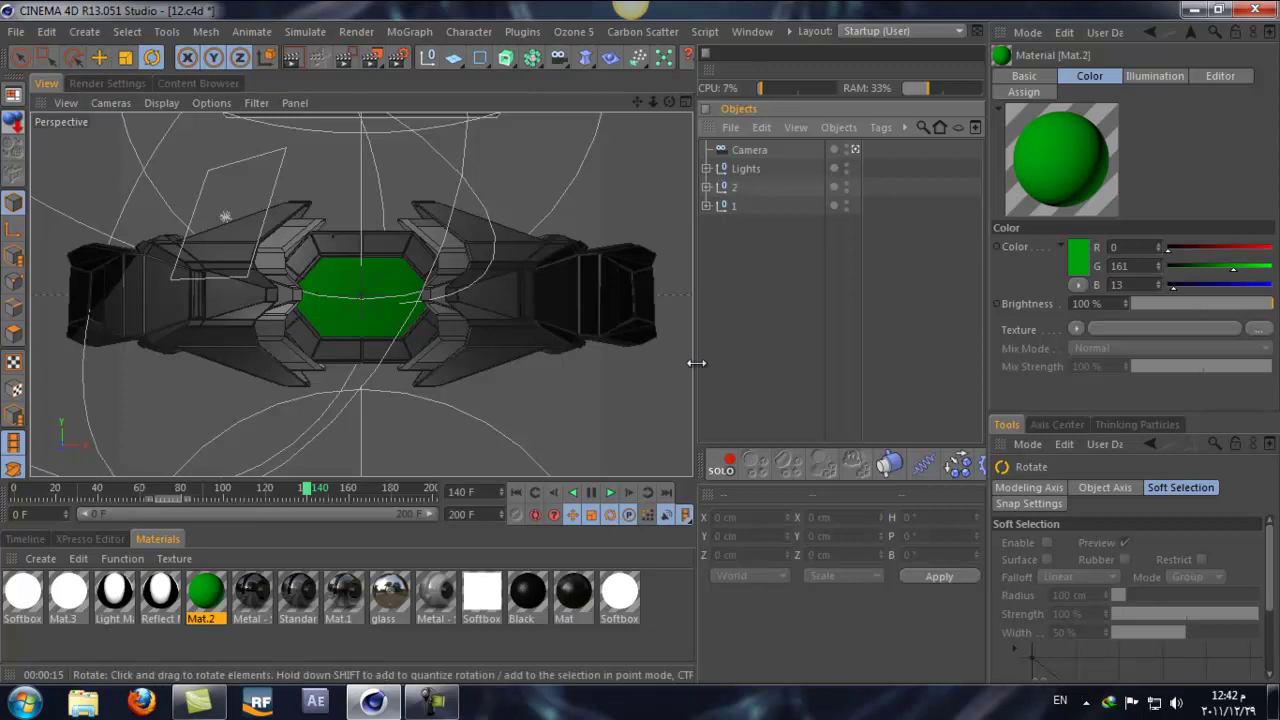
click(432, 701)
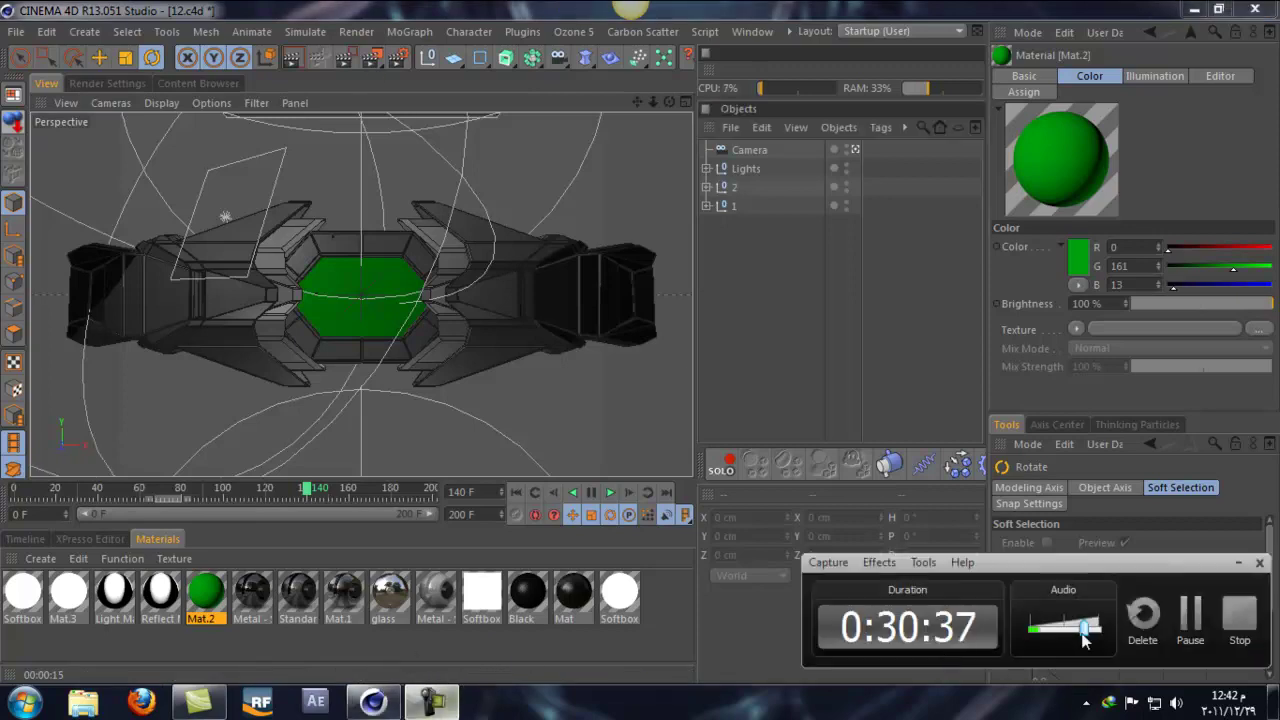